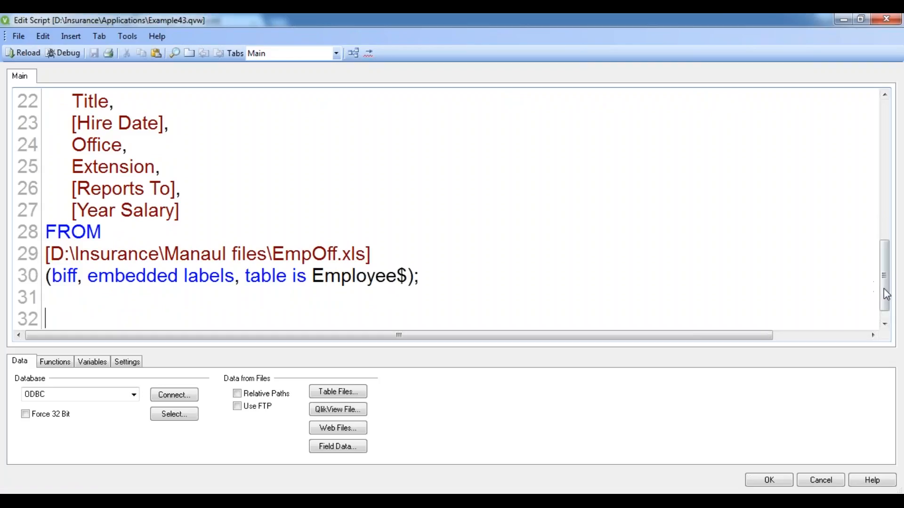
Reload the script with the EMP load, dismiss the sheet properties without adding fields, and inspect the table data structure.
{"action": "left_click_drag", "start_coordinate": [884, 299], "coordinate": [885, 252]}
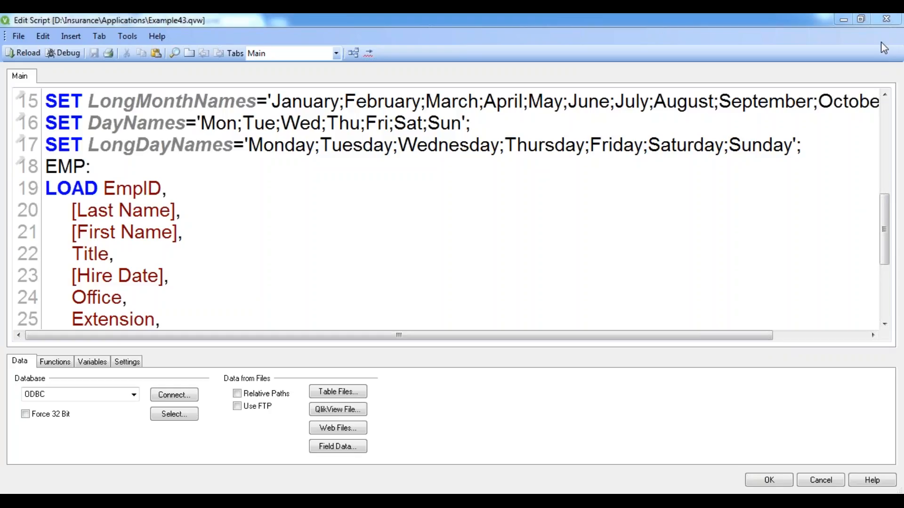
{"action": "left_click", "coordinate": [24, 53]}
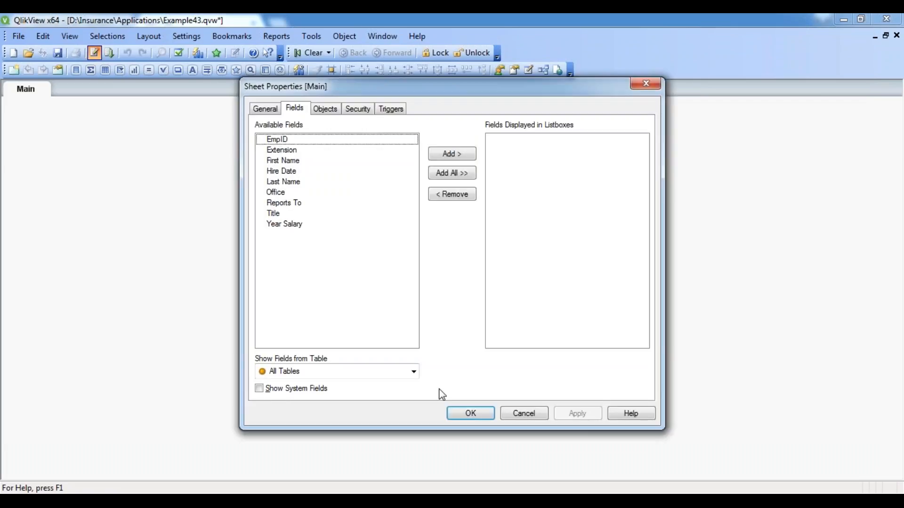
{"action": "left_click", "coordinate": [468, 414]}
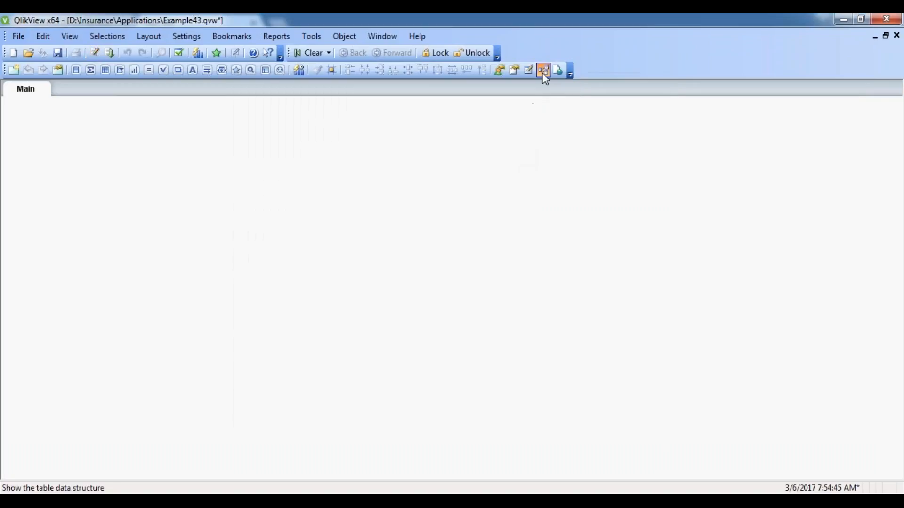
{"action": "left_click", "coordinate": [543, 71]}
{"action": "left_click", "coordinate": [886, 27]}
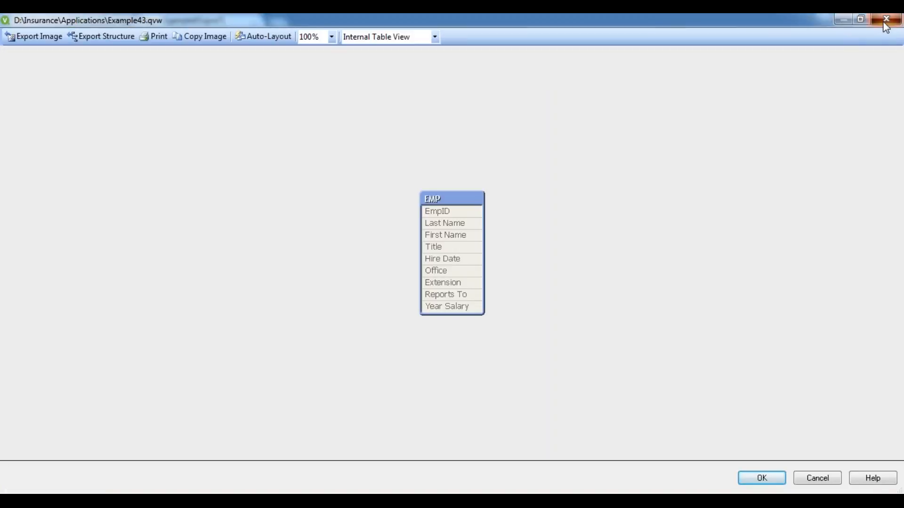
Create a table box on the Main sheet showing all available fields.
{"action": "right_click", "coordinate": [176, 141]}
{"action": "mouse_move", "coordinate": [254, 190]}
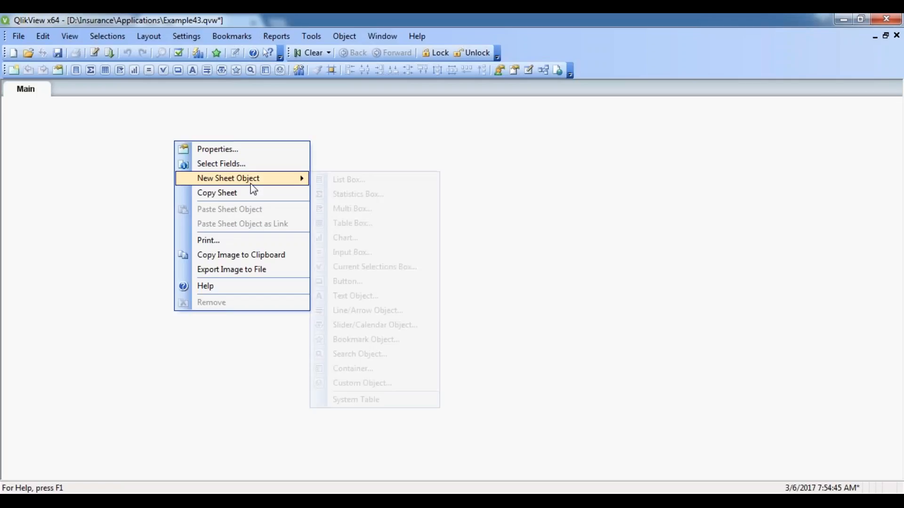
{"action": "left_click", "coordinate": [383, 235]}
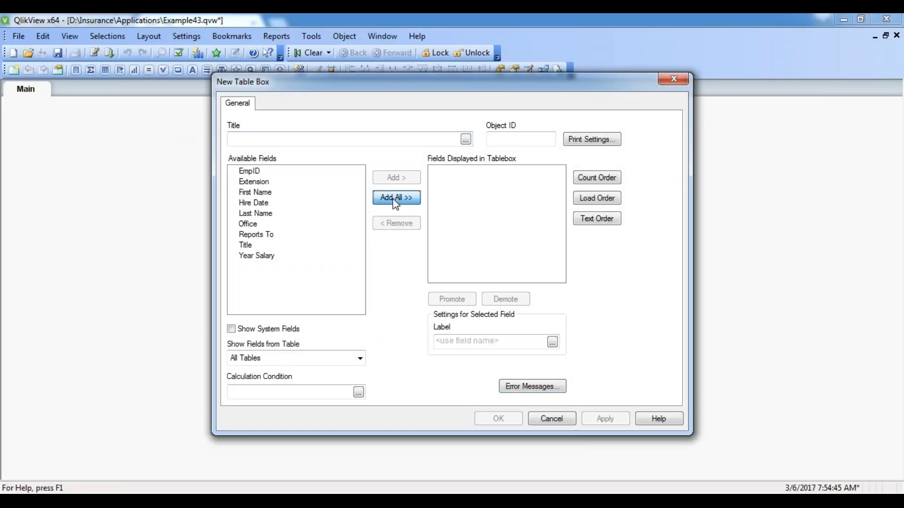
{"action": "left_click", "coordinate": [392, 198]}
{"action": "left_click", "coordinate": [599, 417]}
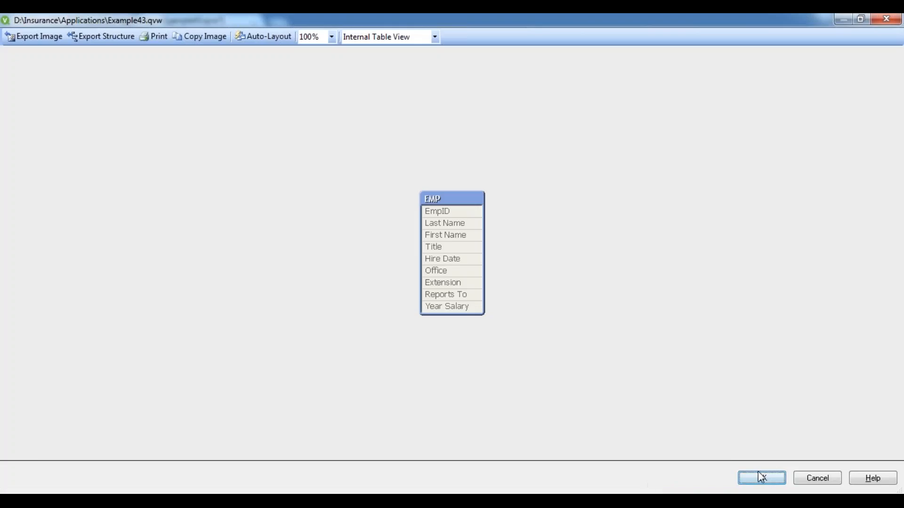
{"action": "left_click", "coordinate": [761, 477]}
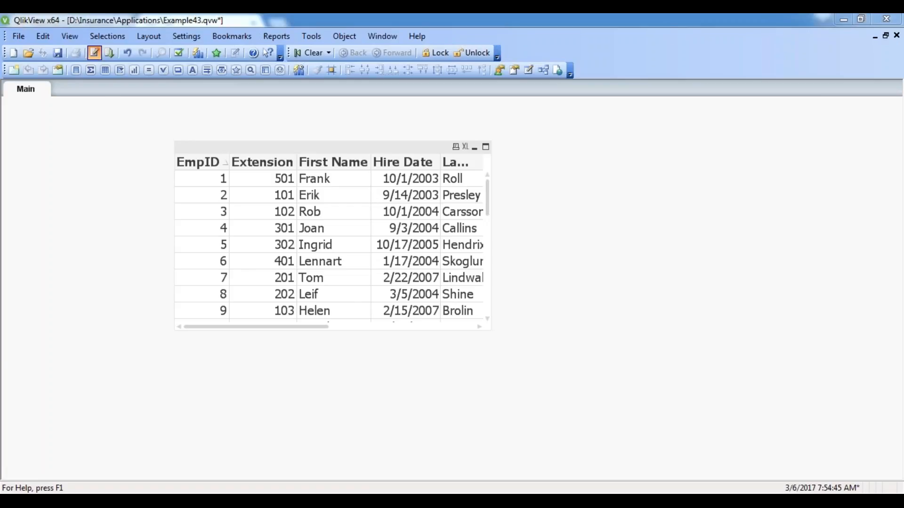
Edit the script and open the EmpOff table file for loading on the empty line after the Employee$ load.
{"action": "left_click", "coordinate": [95, 53]}
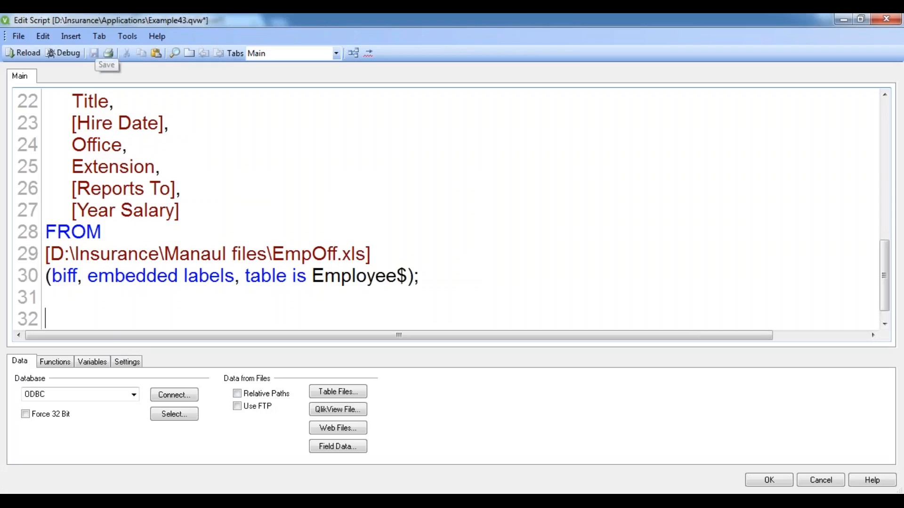
{"action": "left_click", "coordinate": [61, 300]}
{"action": "left_click", "coordinate": [346, 393]}
{"action": "left_click", "coordinate": [380, 282]}
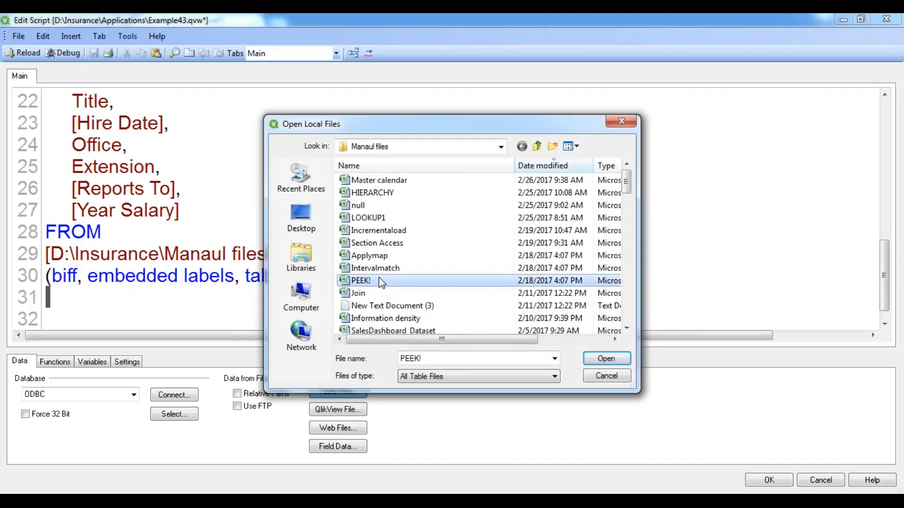
{"action": "key", "text": "e"}
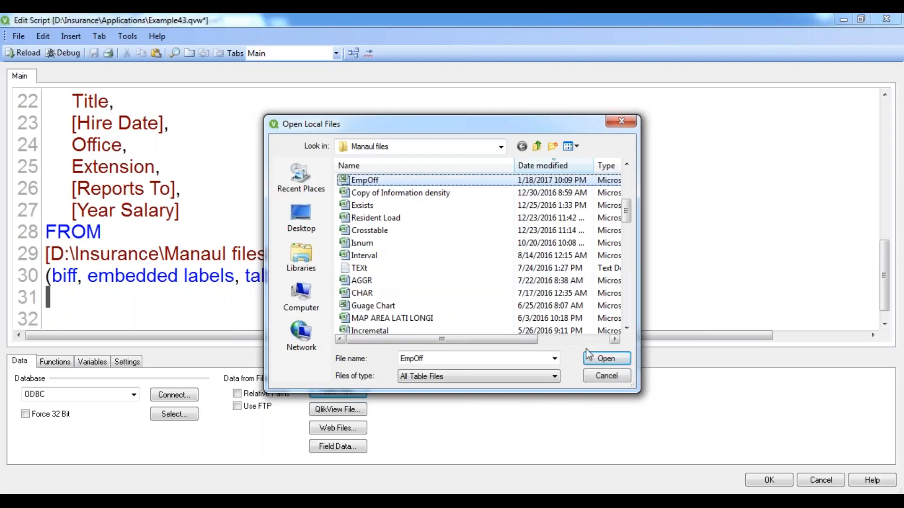
{"action": "left_click", "coordinate": [596, 363]}
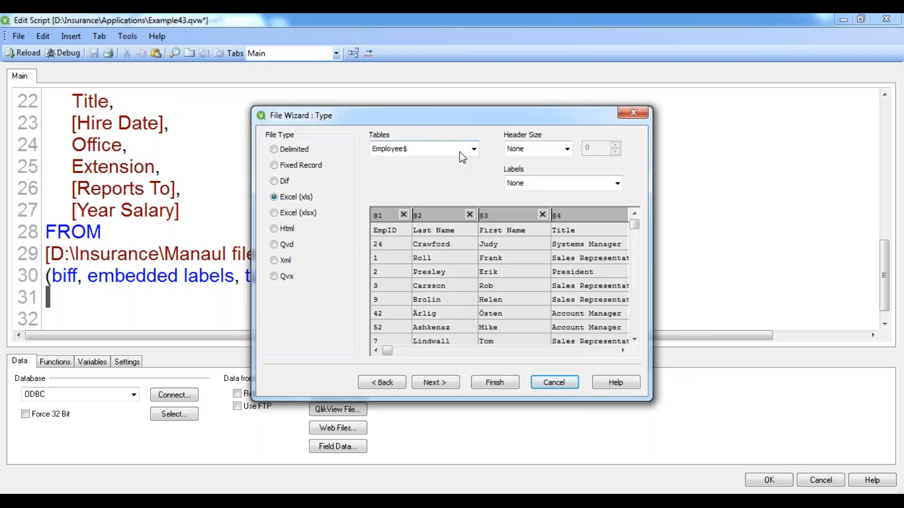
Insert the load of the Office$ table with embedded labels through the file wizard.
{"action": "left_click", "coordinate": [460, 152]}
{"action": "left_click", "coordinate": [417, 174]}
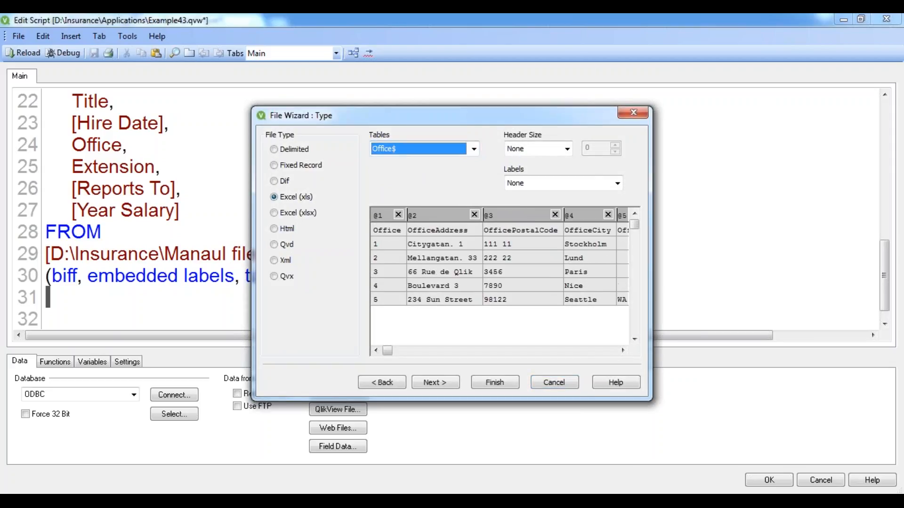
{"action": "left_click", "coordinate": [588, 183]}
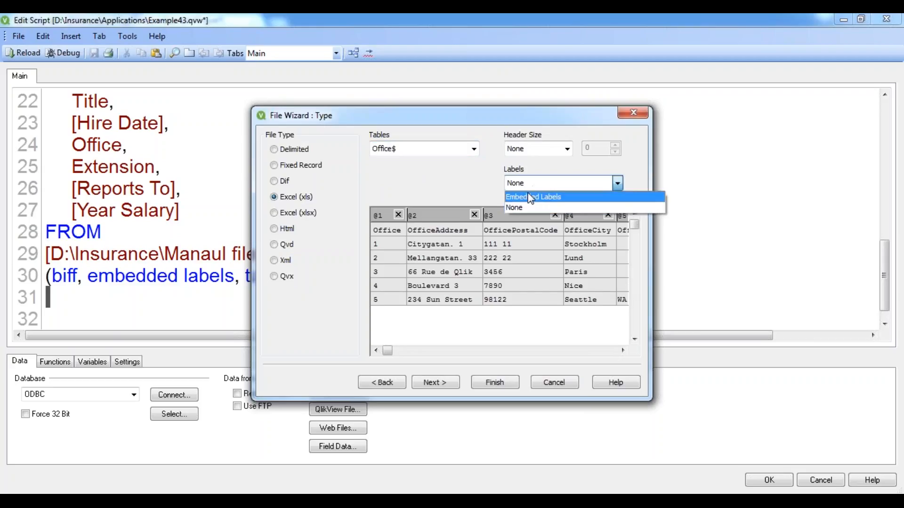
{"action": "left_click", "coordinate": [522, 193]}
{"action": "left_click", "coordinate": [444, 381]}
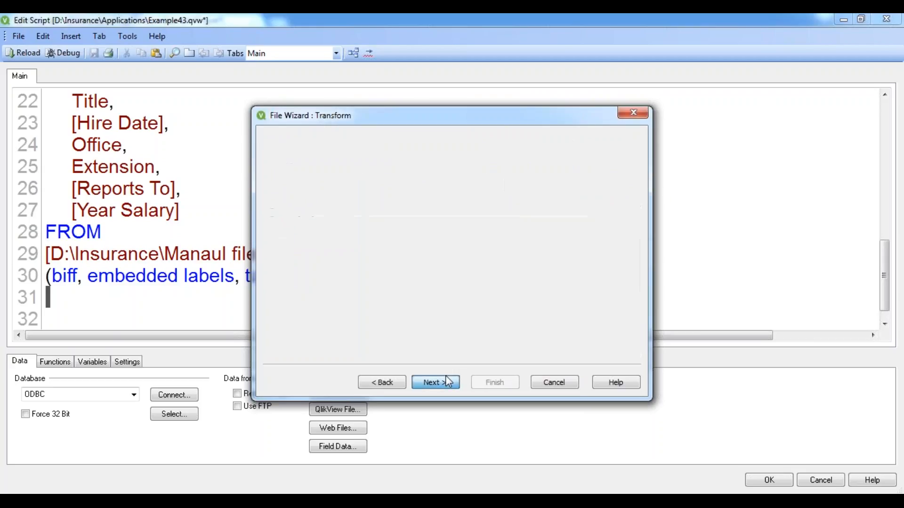
{"action": "left_click", "coordinate": [455, 382]}
{"action": "left_click", "coordinate": [494, 382]}
Add the table label "Office:" on a new line above the Office$ LOAD statement.
{"action": "left_click", "coordinate": [187, 217]}
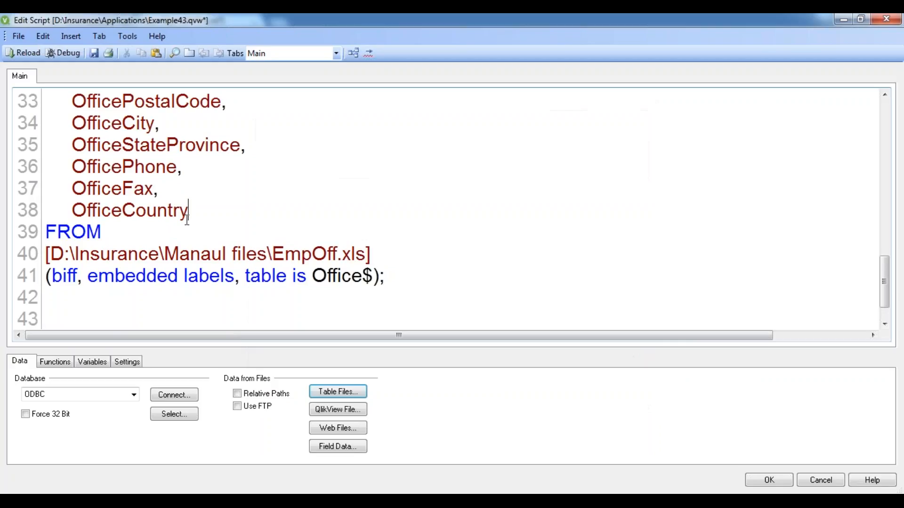
{"action": "key", "text": "Up"}
{"action": "key", "text": "Up"}
{"action": "key", "text": "Up"}
{"action": "key", "text": "Up"}
{"action": "key", "text": "Up"}
{"action": "key", "text": "Up"}
{"action": "key", "text": "Up"}
{"action": "key", "text": "Up"}
{"action": "key", "text": "Up"}
{"action": "key", "text": "Up"}
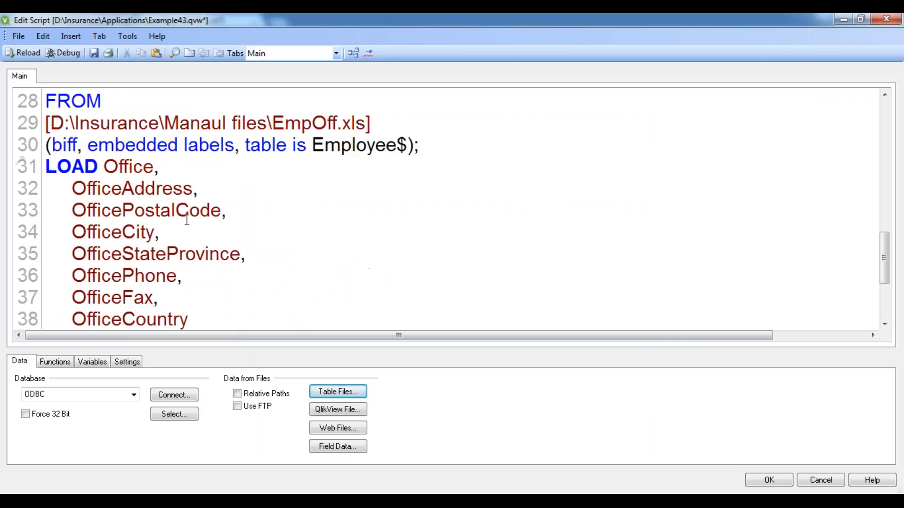
{"action": "left_click", "coordinate": [430, 147]}
{"action": "key", "text": "Return"}
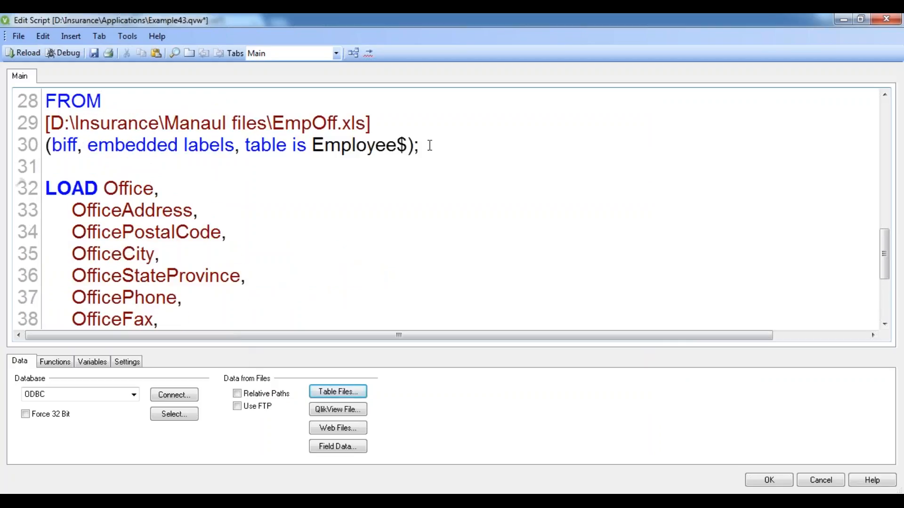
{"action": "type", "text": "Office:"}
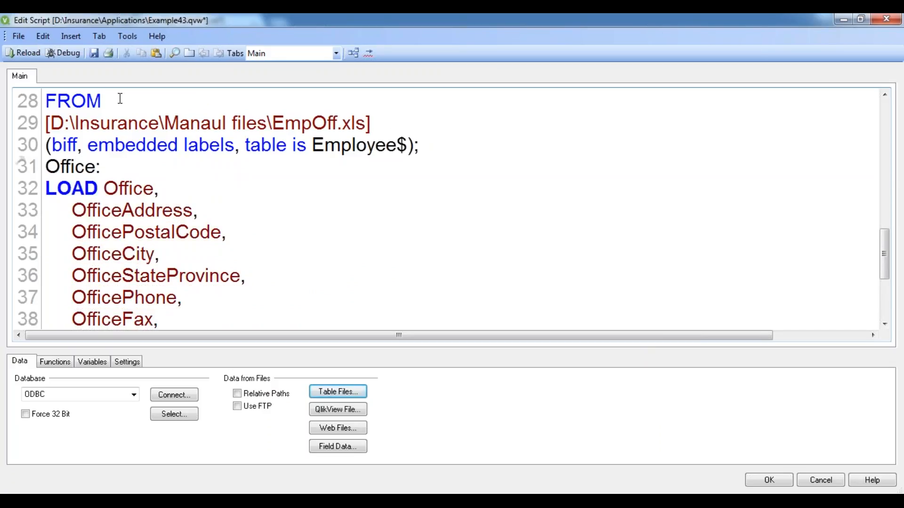
Save the document and reload the script, accepting the sheet properties without adding any fields.
{"action": "left_click", "coordinate": [95, 59]}
{"action": "left_click", "coordinate": [34, 56]}
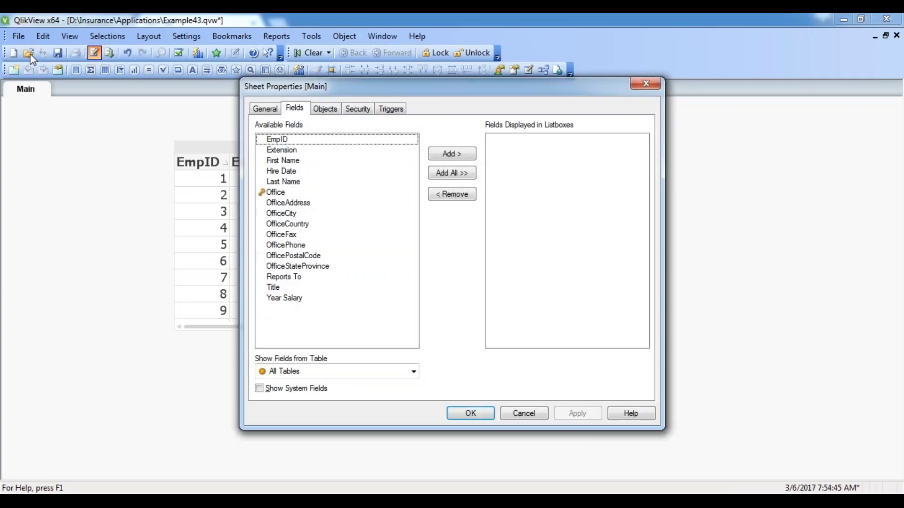
{"action": "left_click", "coordinate": [478, 419]}
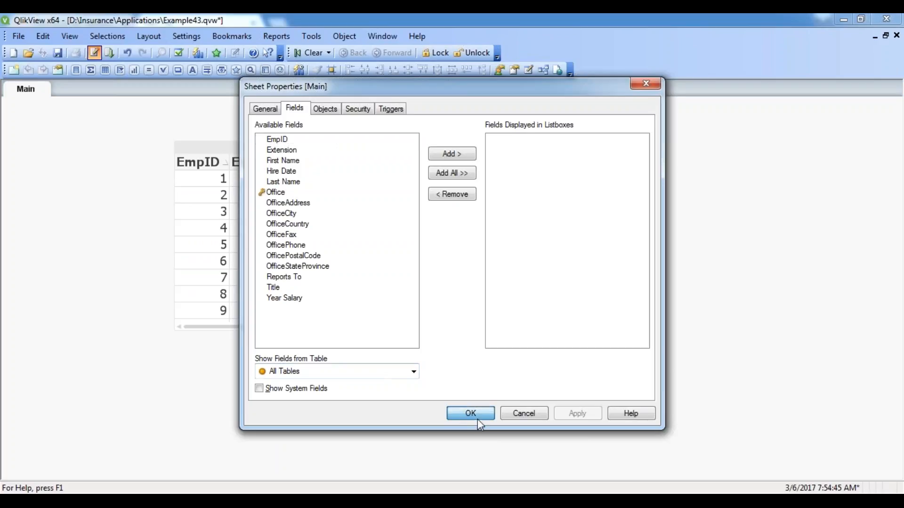
Return to the script and compare the Office field in the Office and EMP load statements.
{"action": "left_click", "coordinate": [94, 53]}
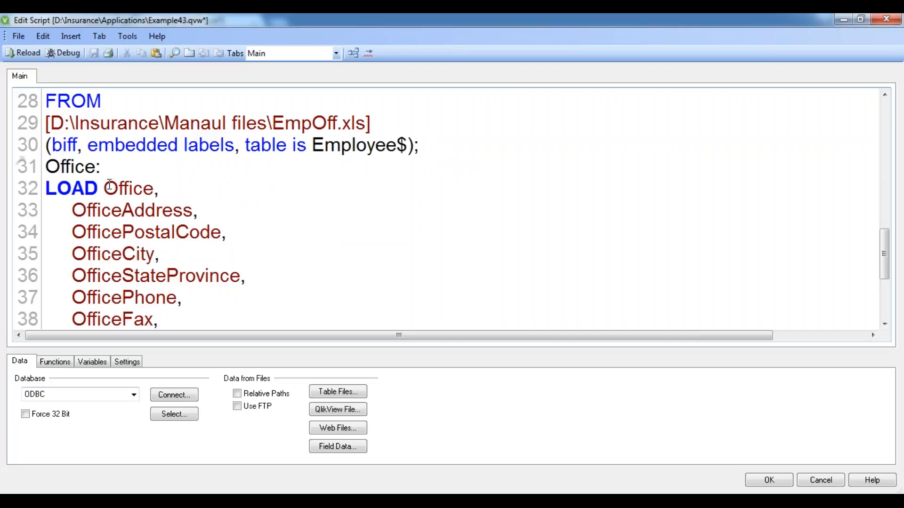
{"action": "left_click_drag", "start_coordinate": [104, 189], "coordinate": [142, 188]}
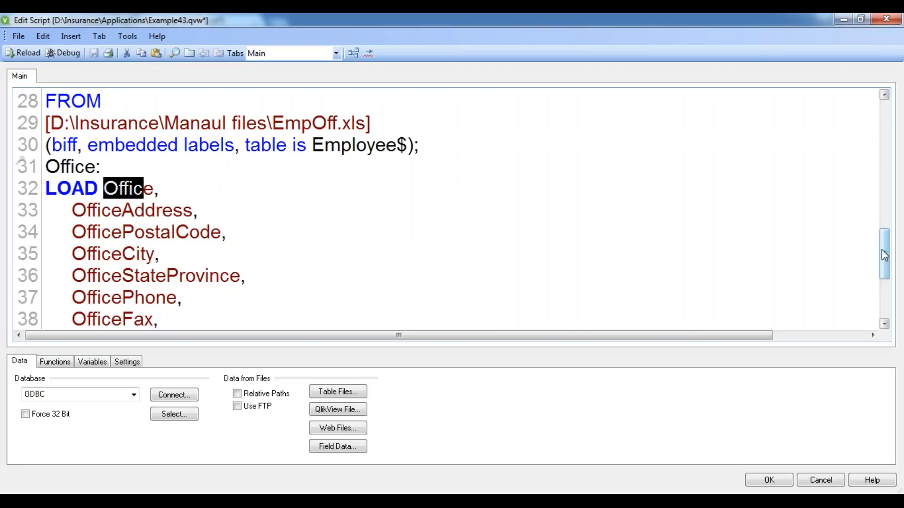
{"action": "left_click_drag", "start_coordinate": [884, 256], "coordinate": [876, 202]}
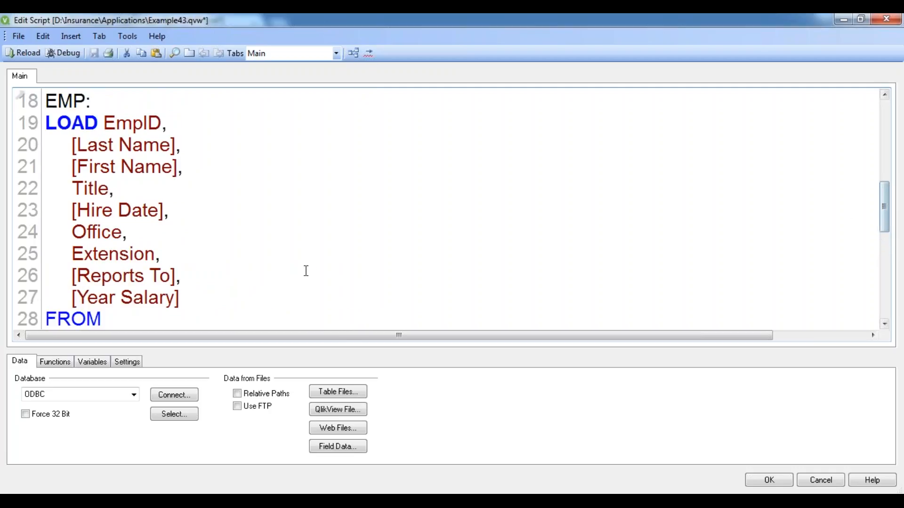
{"action": "left_click_drag", "start_coordinate": [72, 233], "coordinate": [111, 233]}
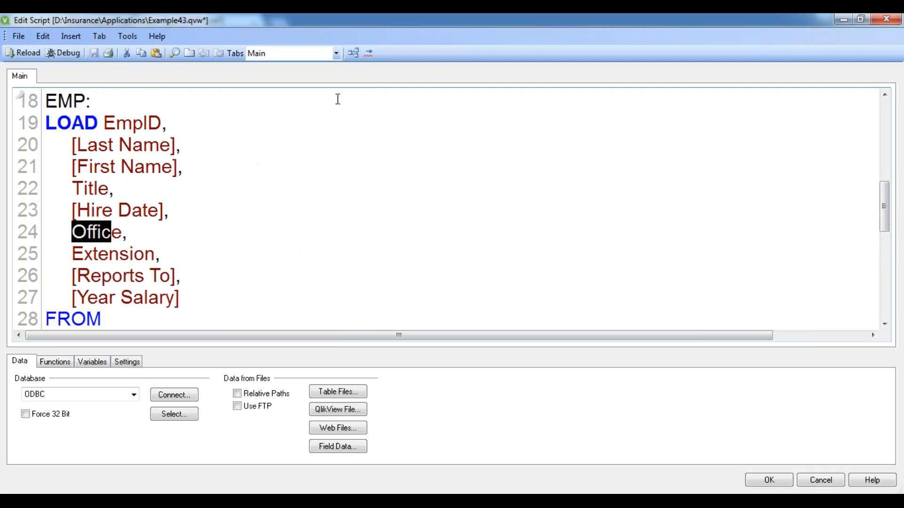
Show the table structure and move the EMP table closer to the Office table, roughly level with it.
{"action": "left_click", "coordinate": [353, 53]}
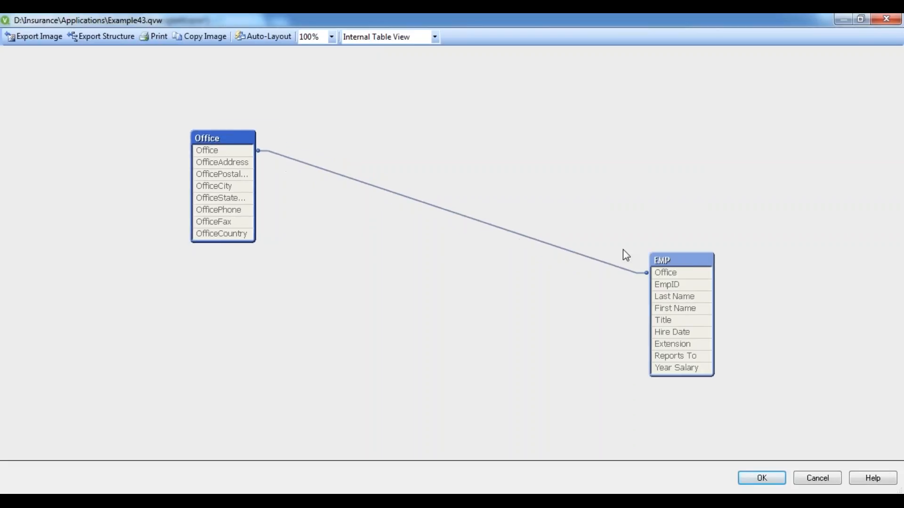
{"action": "left_click_drag", "start_coordinate": [678, 258], "coordinate": [584, 162]}
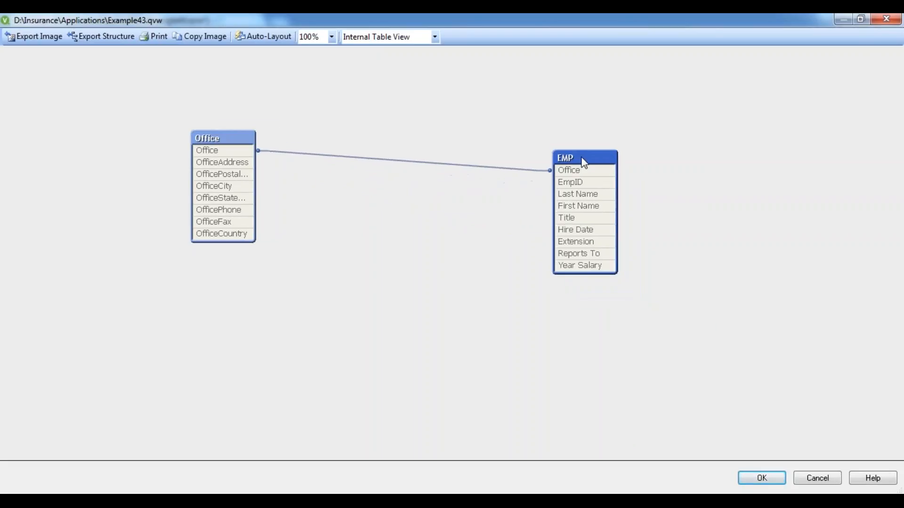
{"action": "left_click", "coordinate": [748, 478]}
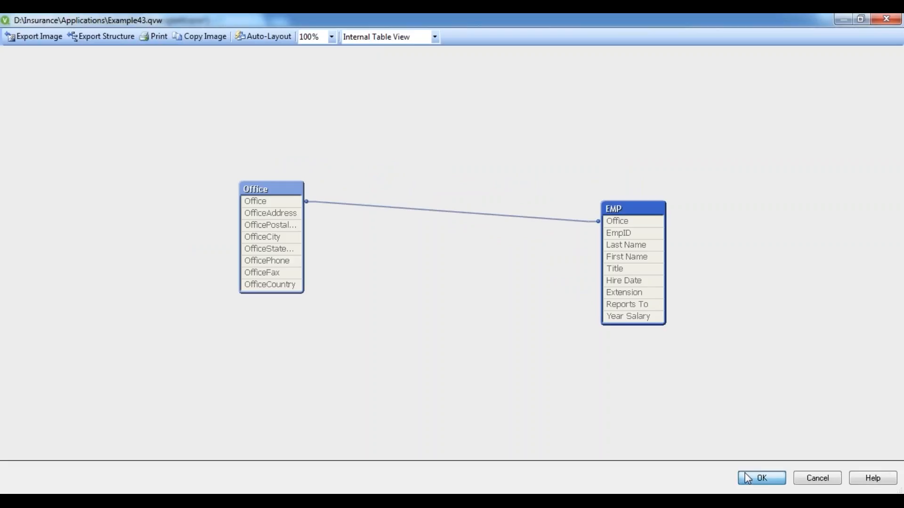
Add the comment "//Full Outer join" below the Office$ load at the end of the script.
{"action": "key", "text": "Down"}
{"action": "key", "text": "Down"}
{"action": "key", "text": "Down"}
{"action": "key", "text": "Down"}
{"action": "key", "text": "Down"}
{"action": "key", "text": "Down"}
{"action": "key", "text": "Down"}
{"action": "key", "text": "Down"}
{"action": "key", "text": "Down"}
{"action": "key", "text": "Down"}
{"action": "key", "text": "Down"}
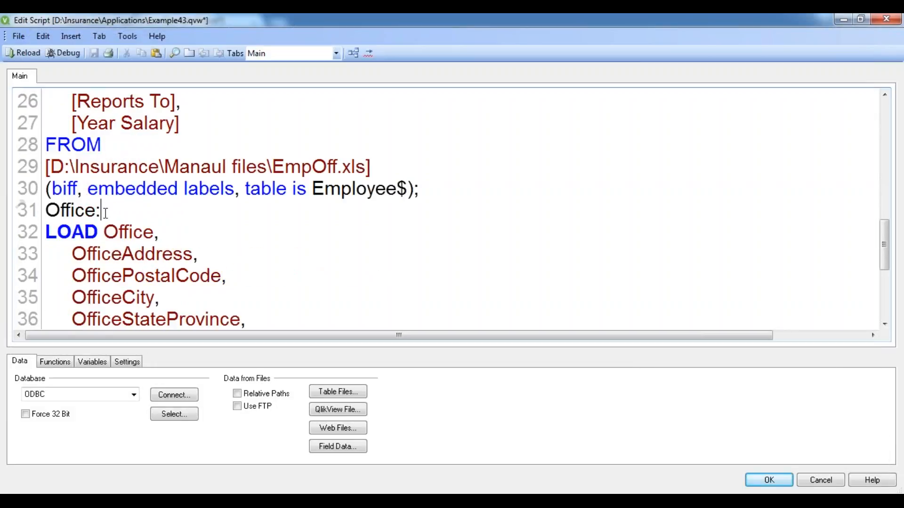
{"action": "key", "text": "Down"}
{"action": "key", "text": "Down"}
{"action": "key", "text": "Down"}
{"action": "key", "text": "Down"}
{"action": "key", "text": "Down"}
{"action": "key", "text": "Down"}
{"action": "key", "text": "Down"}
{"action": "key", "text": "Down"}
{"action": "key", "text": "Down"}
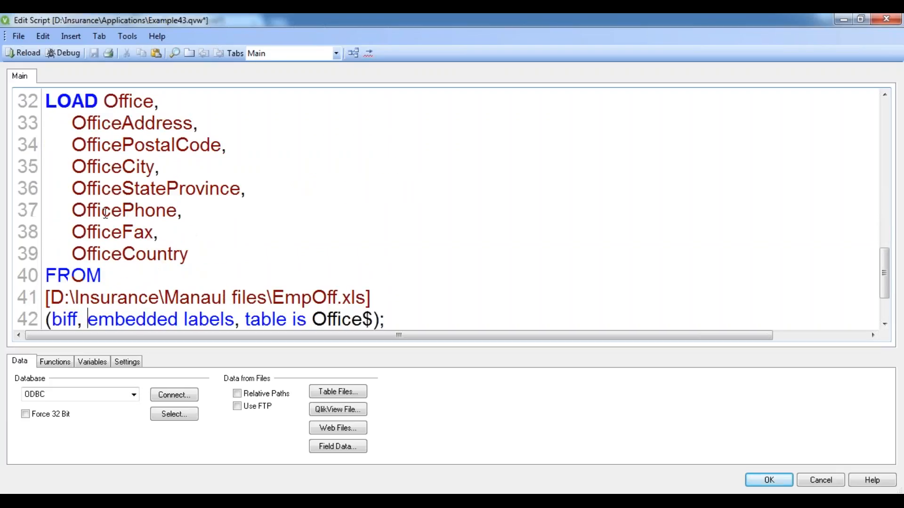
{"action": "left_click", "coordinate": [67, 288]}
{"action": "type", "text": "//F"}
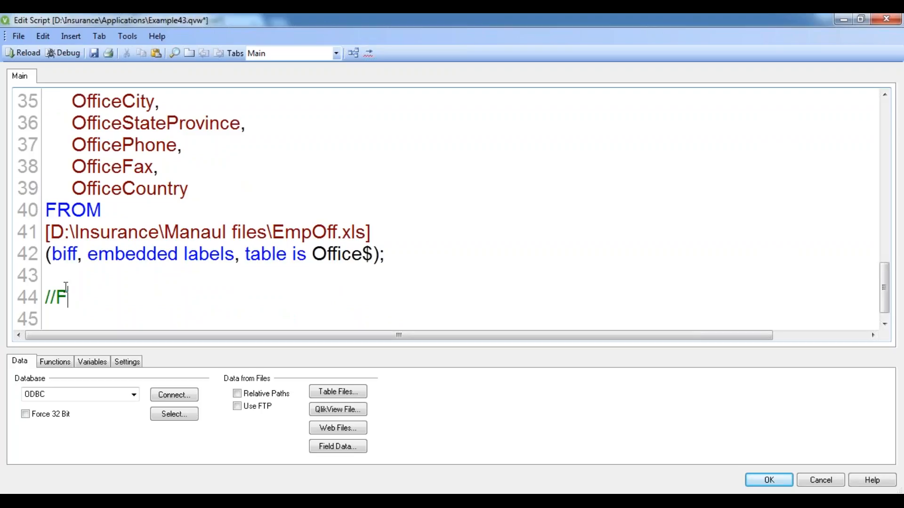
{"action": "type", "text": "ull Outer join"}
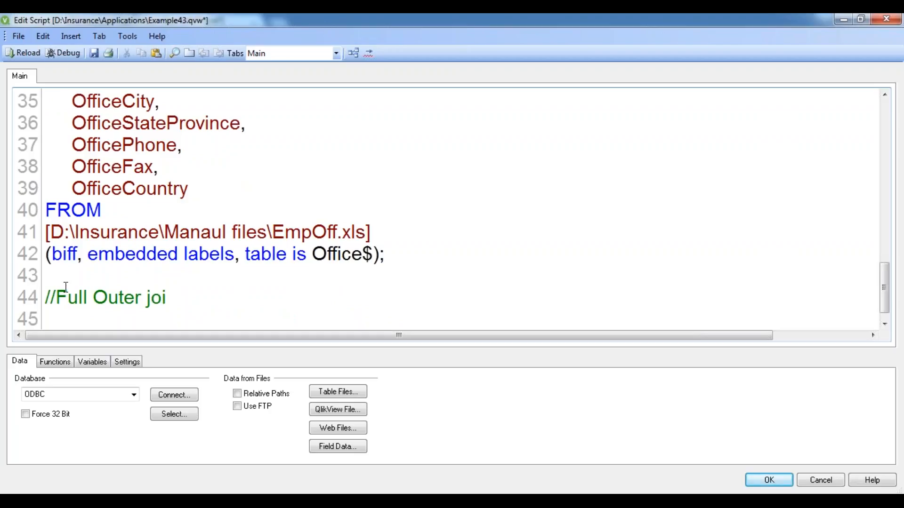
Examine the Office key field shared by the EMP and Office load statements.
{"action": "left_click", "coordinate": [146, 283]}
{"action": "scroll", "coordinate": [146, 282], "scroll_direction": "up", "scroll_amount": 4}
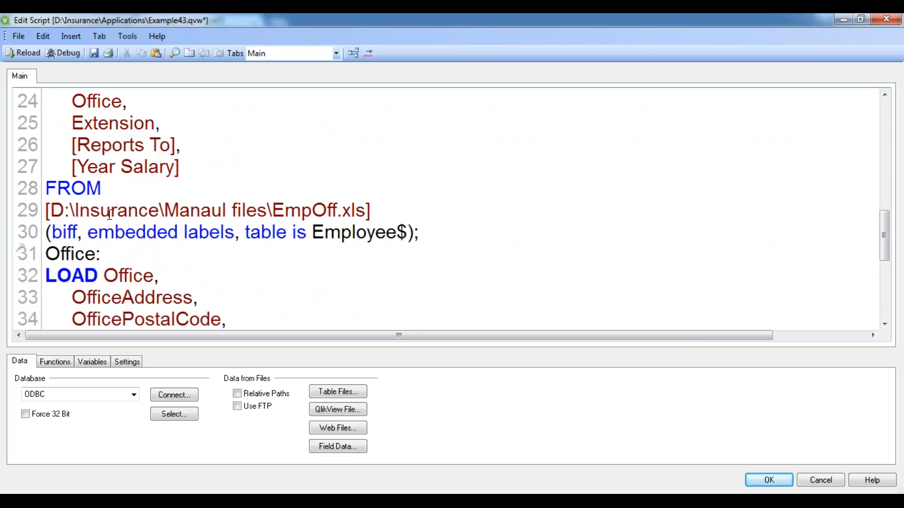
{"action": "left_click_drag", "start_coordinate": [72, 101], "coordinate": [122, 101]}
{"action": "left_click_drag", "start_coordinate": [104, 274], "coordinate": [150, 278]}
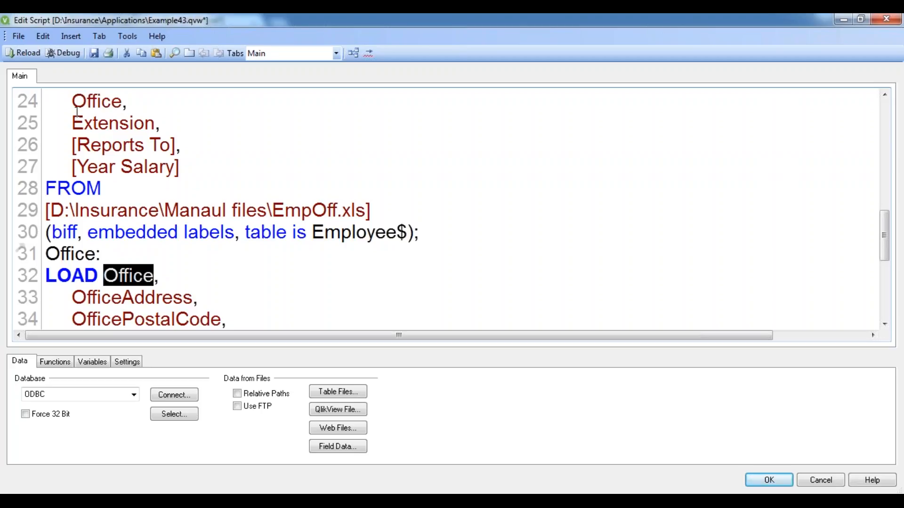
{"action": "left_click_drag", "start_coordinate": [71, 101], "coordinate": [125, 101]}
{"action": "left_click", "coordinate": [126, 115]}
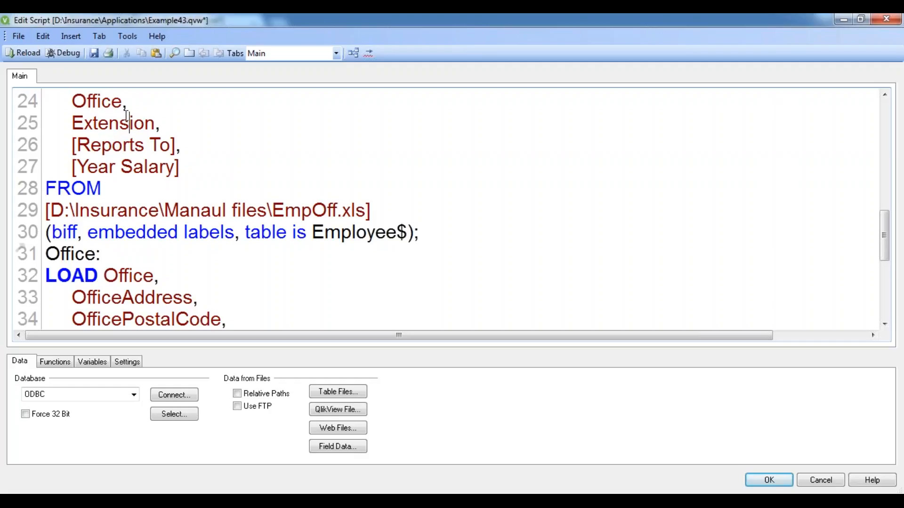
Alias the Office field as Office1 in the Office load statement and compare it with the Office field of the EMP load.
{"action": "left_click_drag", "start_coordinate": [71, 100], "coordinate": [120, 97]}
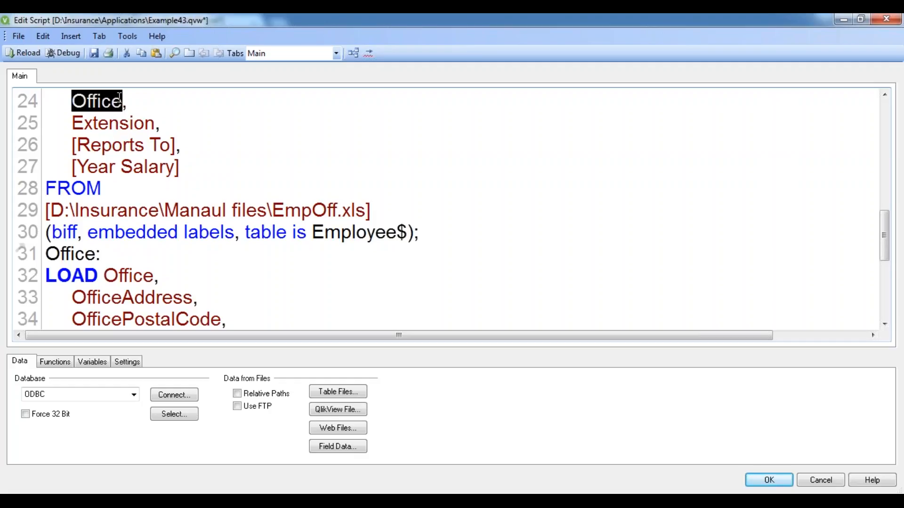
{"action": "left_click", "coordinate": [155, 277]}
{"action": "type", "text": "as O"}
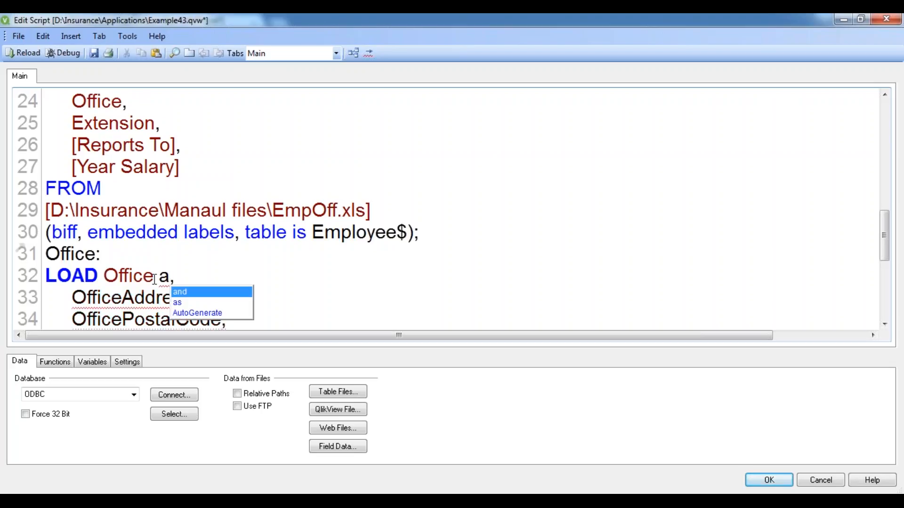
{"action": "type", "text": "ffice1"}
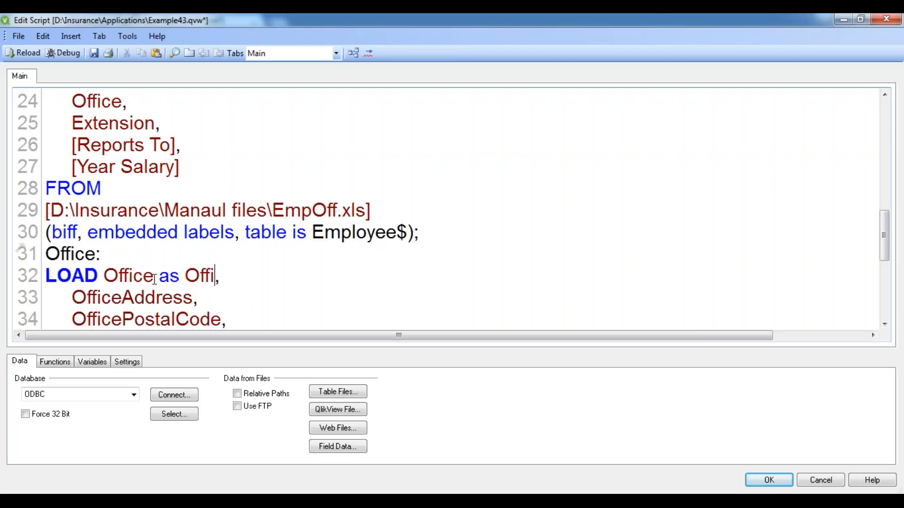
{"action": "left_click_drag", "start_coordinate": [108, 275], "coordinate": [180, 276]}
{"action": "left_click", "coordinate": [163, 277]}
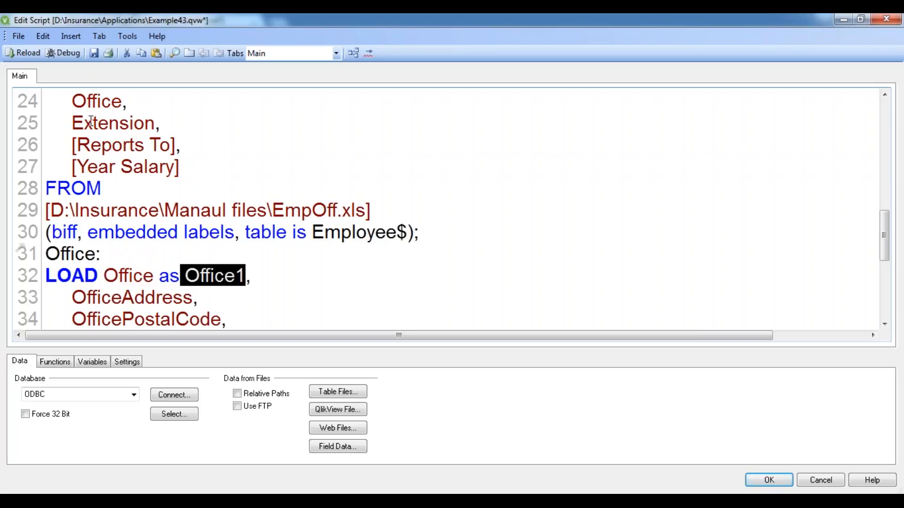
{"action": "left_click_drag", "start_coordinate": [72, 101], "coordinate": [91, 102]}
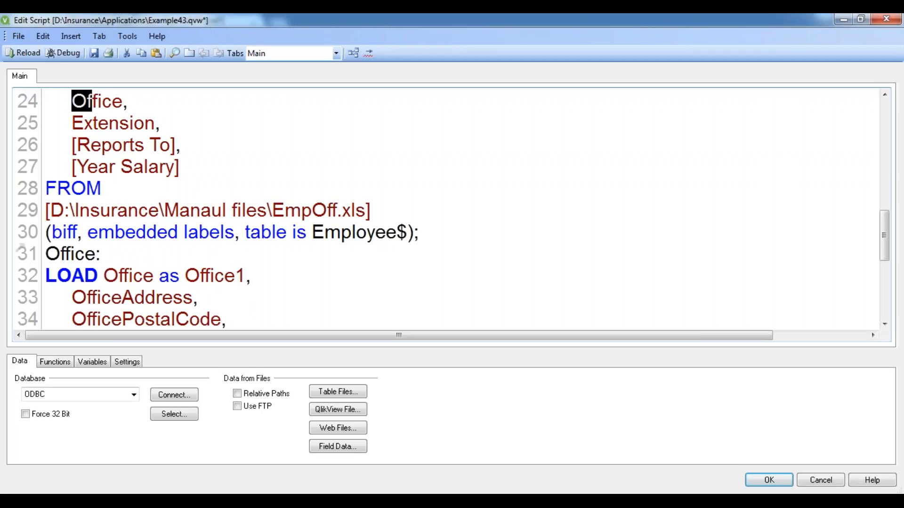
Save the script, reload the data with the Office1 alias, and close the sheet properties without adding fields.
{"action": "left_click", "coordinate": [93, 52]}
{"action": "left_click", "coordinate": [24, 52]}
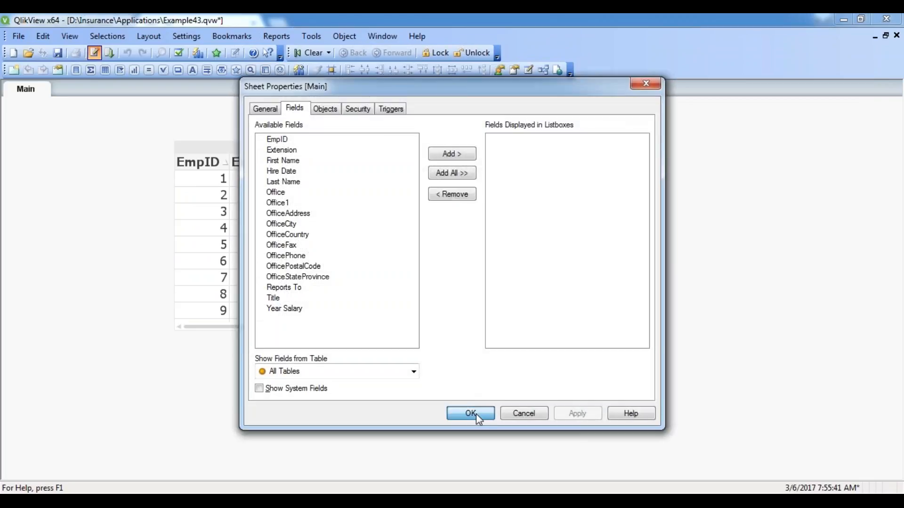
{"action": "left_click", "coordinate": [476, 414]}
Inspect the table structure, comparing Office1 in the Office table with Office in the EMP table.
{"action": "key", "text": "ctrl+t"}
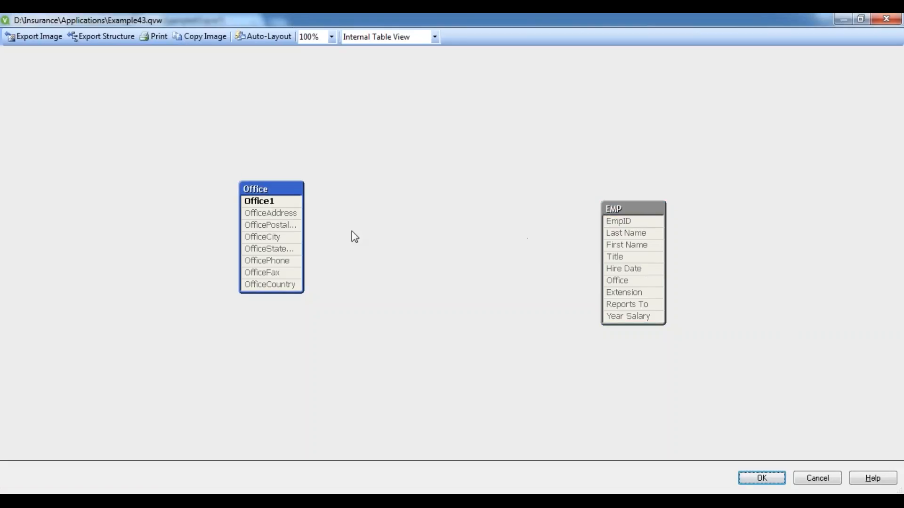
{"action": "left_click", "coordinate": [279, 229]}
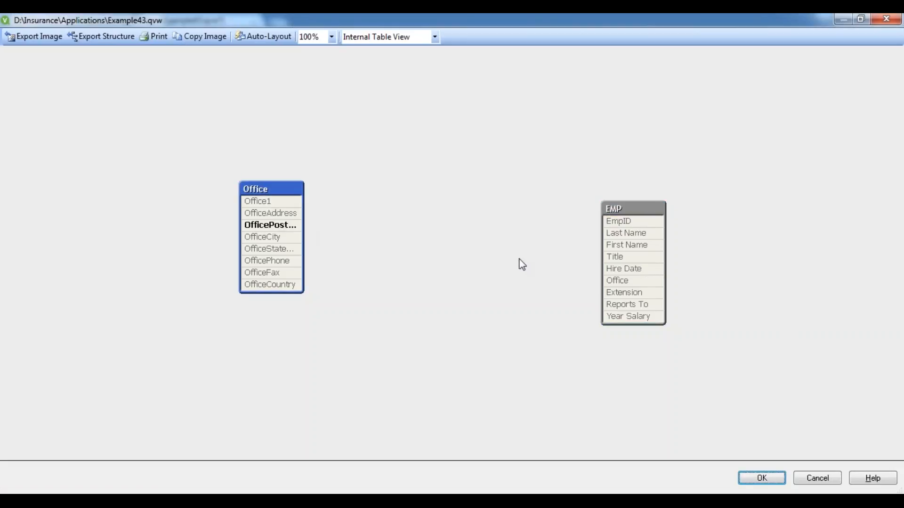
{"action": "left_click", "coordinate": [283, 204]}
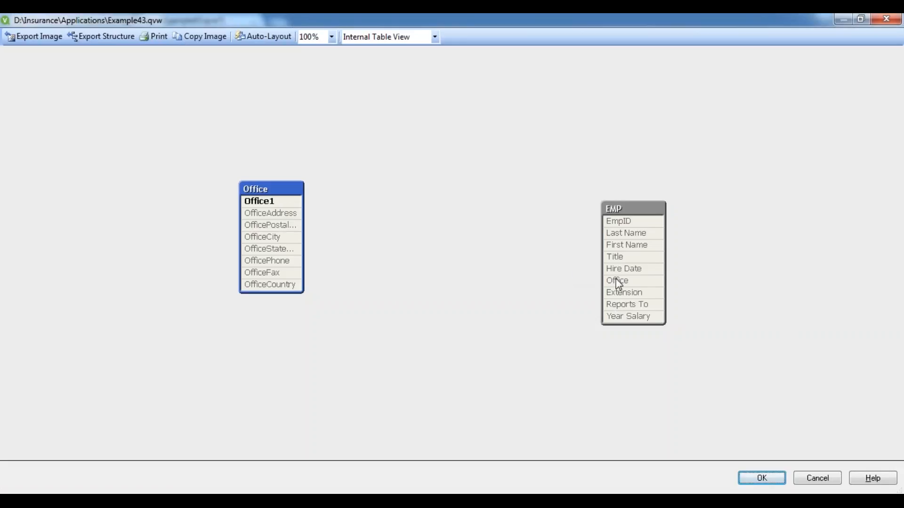
{"action": "left_click", "coordinate": [751, 478]}
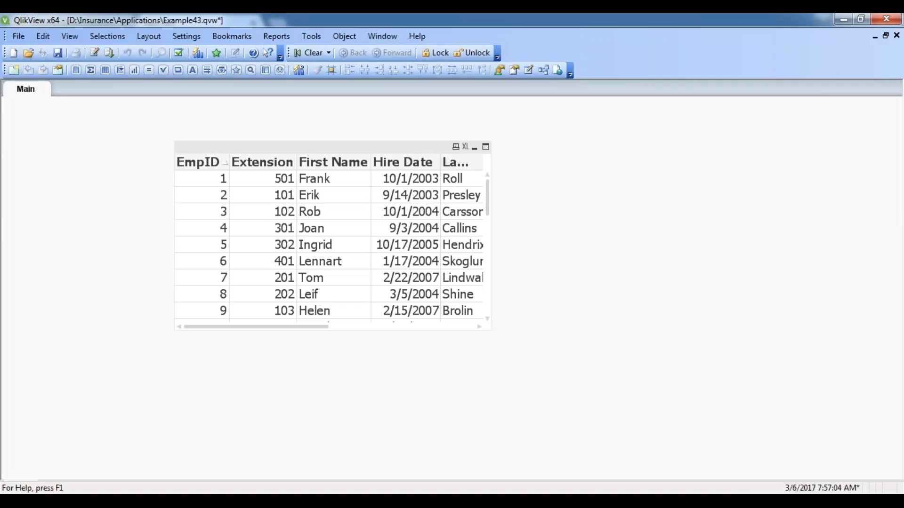
Return to the script and remove the "as Office1" alias from the Office load statement.
{"action": "left_click", "coordinate": [94, 53]}
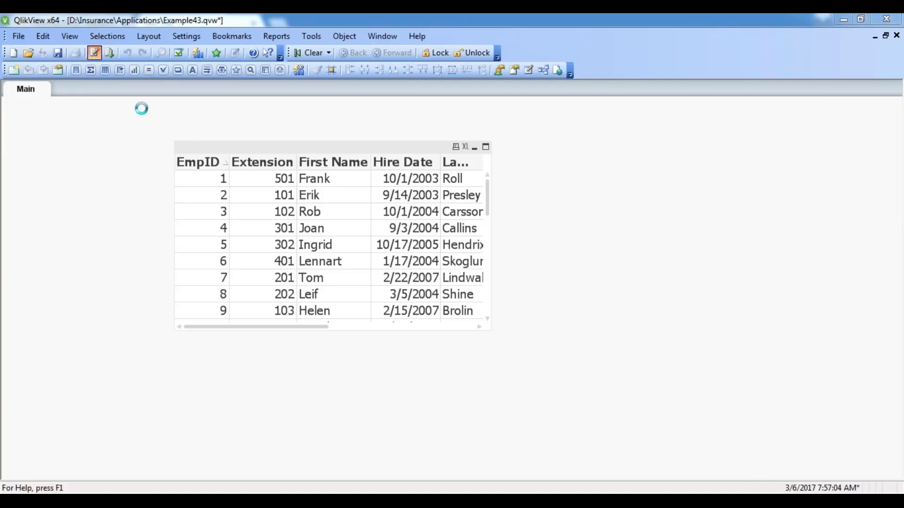
{"action": "left_click", "coordinate": [130, 216]}
{"action": "left_click", "coordinate": [194, 267]}
{"action": "left_click_drag", "start_coordinate": [159, 275], "coordinate": [241, 275]}
{"action": "key", "text": "Delete"}
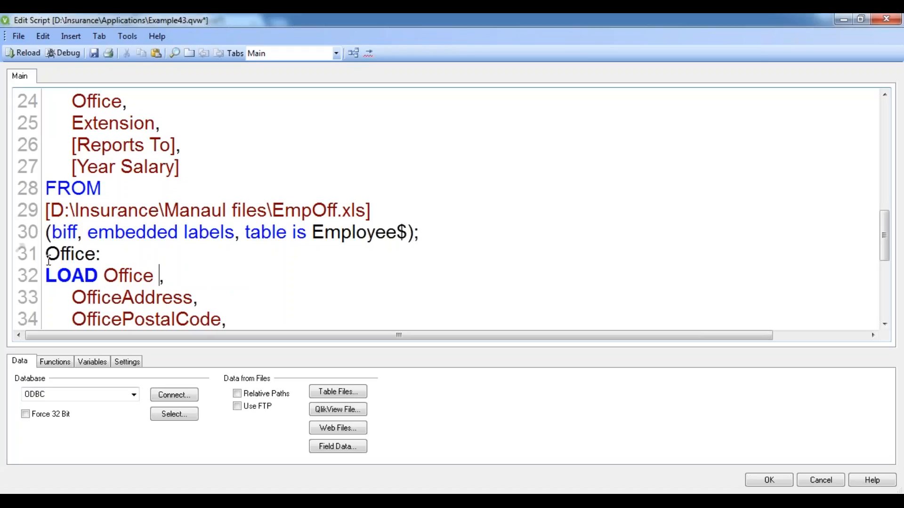
Review the Office load statement from its table label down to the Full Outer join comment at the script's end.
{"action": "left_click", "coordinate": [45, 232]}
{"action": "left_click_drag", "start_coordinate": [45, 232], "coordinate": [65, 233]}
{"action": "left_click", "coordinate": [94, 243]}
{"action": "scroll", "coordinate": [94, 242], "scroll_direction": "down", "scroll_amount": 4}
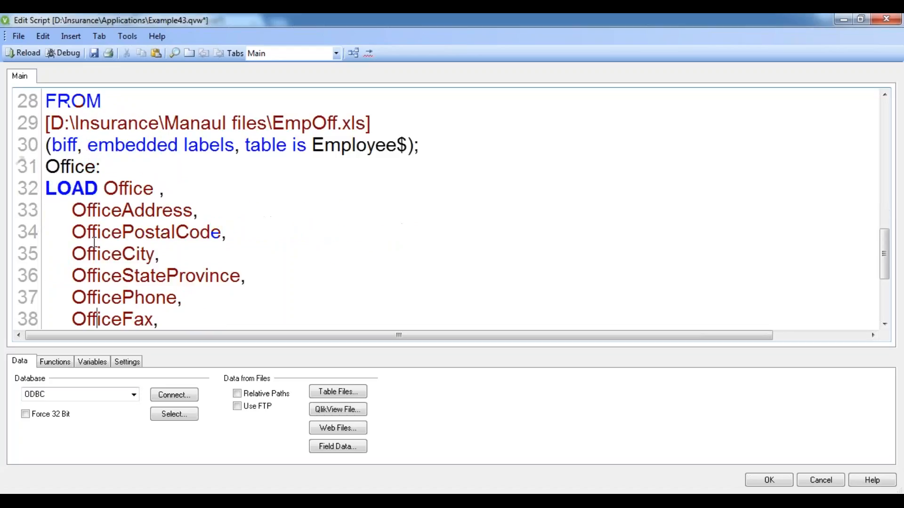
{"action": "left_click", "coordinate": [113, 266]}
{"action": "key", "text": "Up"}
{"action": "key", "text": "Up"}
{"action": "key", "text": "Up"}
{"action": "key", "text": "Up"}
{"action": "key", "text": "Up"}
{"action": "key", "text": "Up"}
{"action": "key", "text": "Up"}
{"action": "key", "text": "Up"}
{"action": "key", "text": "Up"}
{"action": "key", "text": "Up"}
{"action": "key", "text": "Up"}
{"action": "key", "text": "Up"}
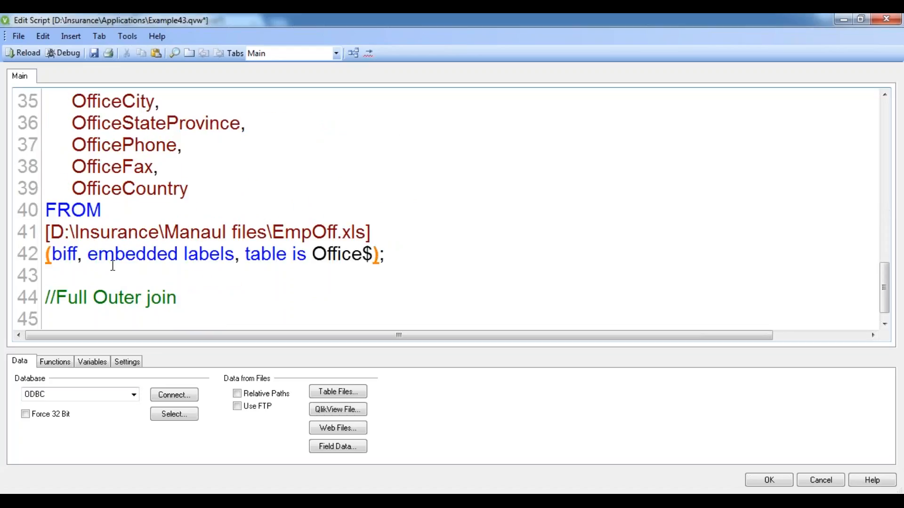
{"action": "key", "text": "Up"}
{"action": "key", "text": "Up"}
{"action": "key", "text": "Up"}
{"action": "key", "text": "Up"}
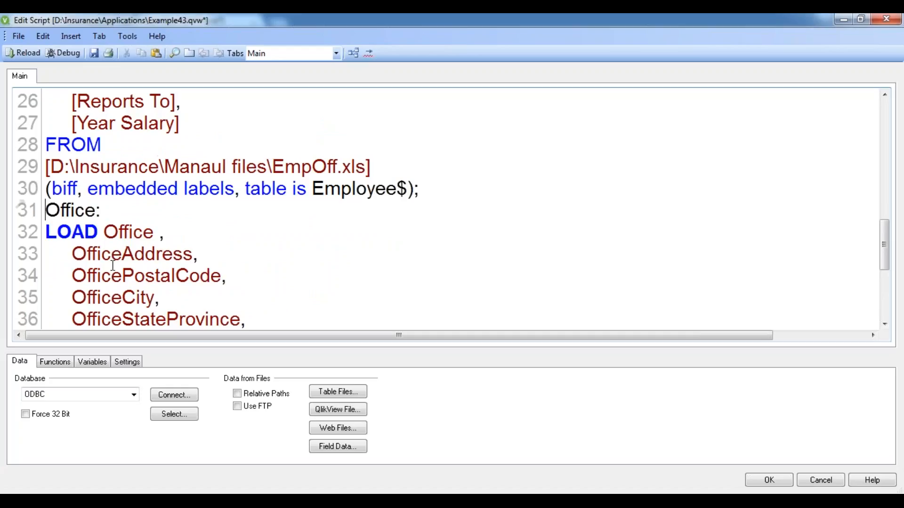
{"action": "key", "text": "Down"}
{"action": "key", "text": "Down"}
{"action": "key", "text": "Down"}
{"action": "key", "text": "Down"}
{"action": "key", "text": "Down"}
{"action": "key", "text": "Down"}
{"action": "key", "text": "Down"}
{"action": "key", "text": "Down"}
{"action": "key", "text": "Down"}
{"action": "key", "text": "Down"}
{"action": "key", "text": "Down"}
{"action": "key", "text": "Down"}
{"action": "key", "text": "Down"}
{"action": "key", "text": "Down"}
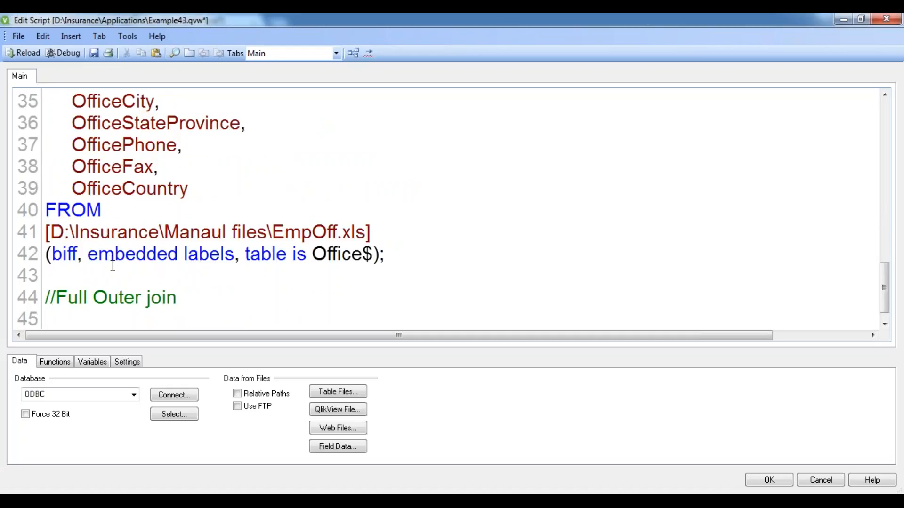
{"action": "left_click", "coordinate": [125, 297]}
{"action": "left_click_drag", "start_coordinate": [56, 297], "coordinate": [178, 302]}
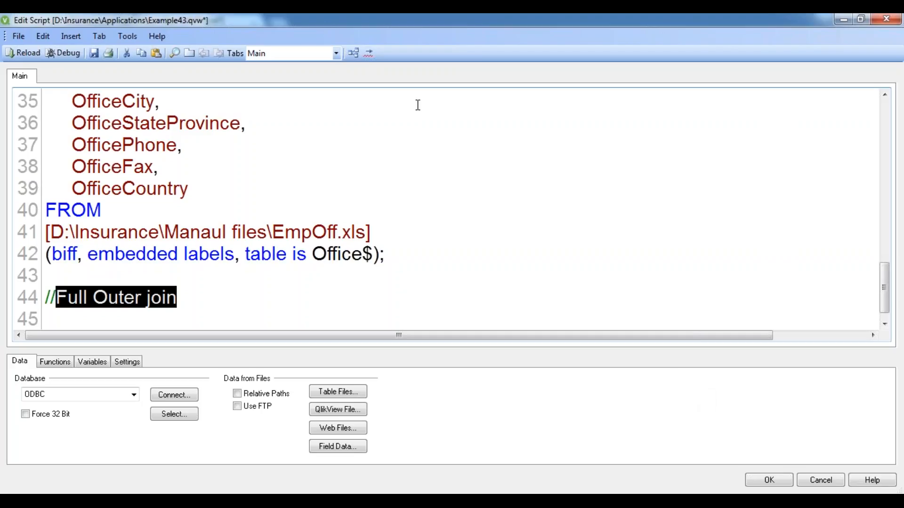
Check the current table structure and reload the script with the unaliased Office field, adding no list boxes.
{"action": "left_click", "coordinate": [353, 54]}
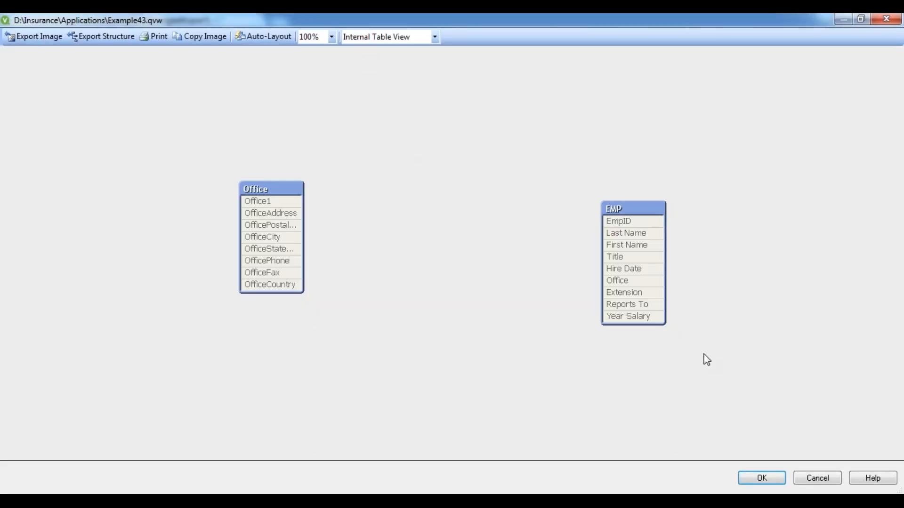
{"action": "left_click", "coordinate": [742, 477]}
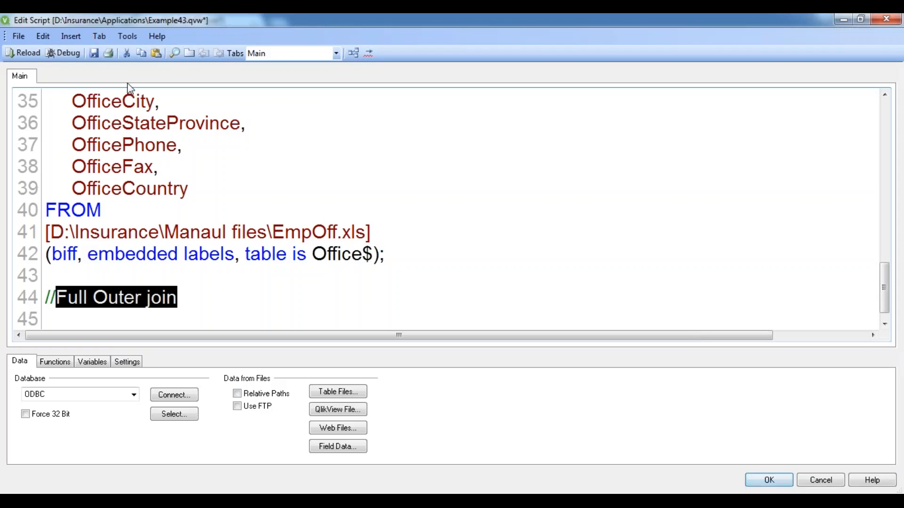
{"action": "left_click", "coordinate": [33, 54]}
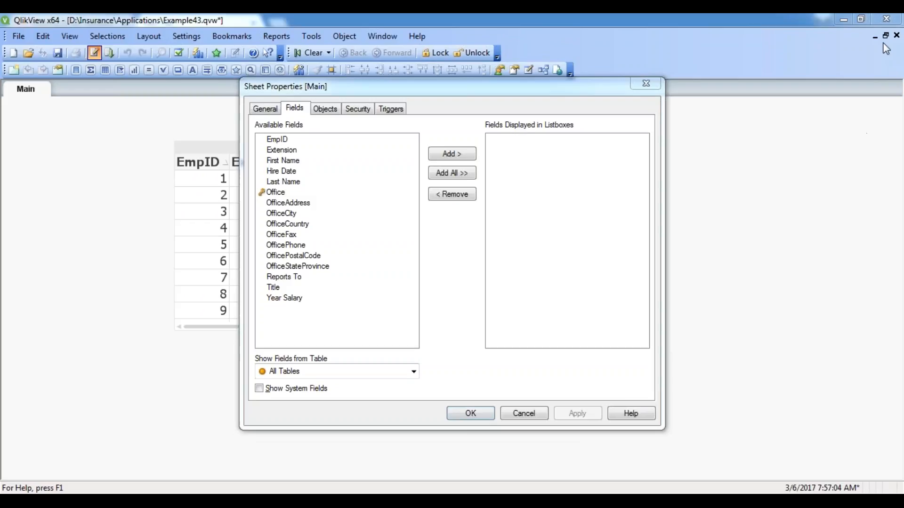
{"action": "left_click", "coordinate": [484, 415]}
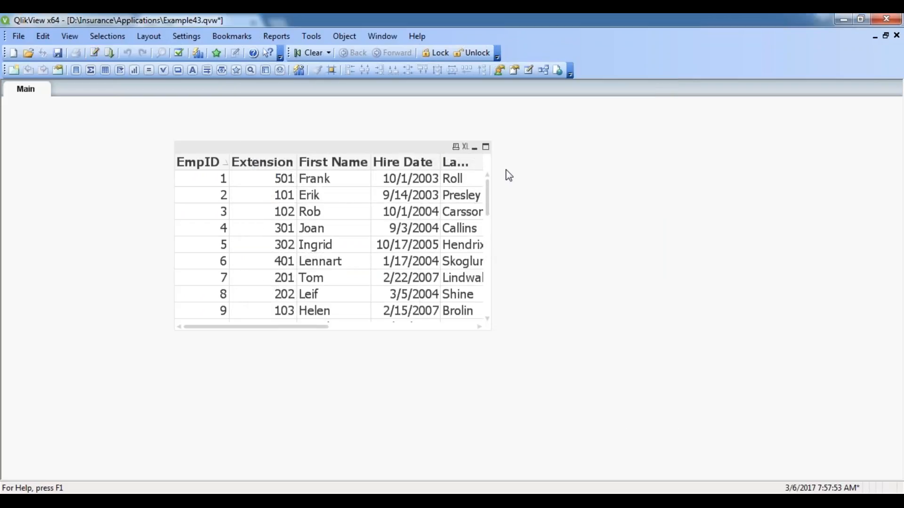
Show the table structure and widen the Office table enough to read its full field names.
{"action": "left_click", "coordinate": [543, 71]}
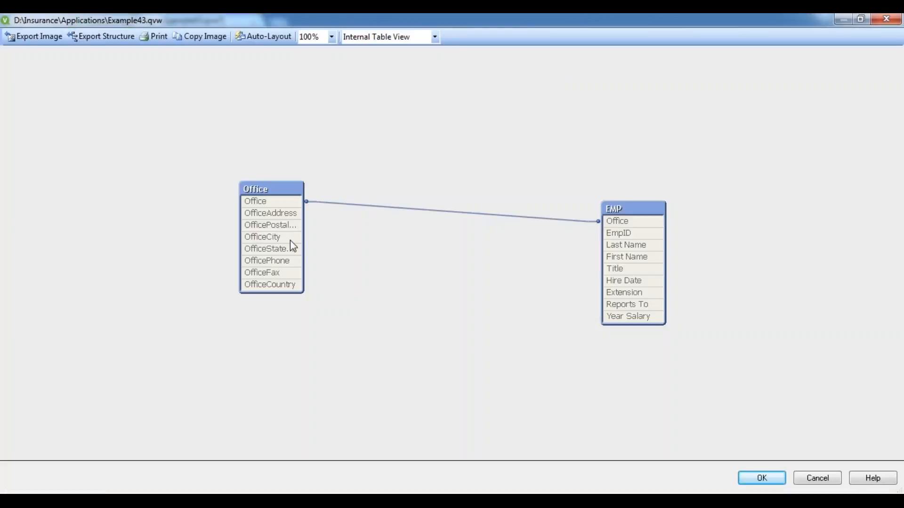
{"action": "left_click_drag", "start_coordinate": [304, 246], "coordinate": [343, 246]}
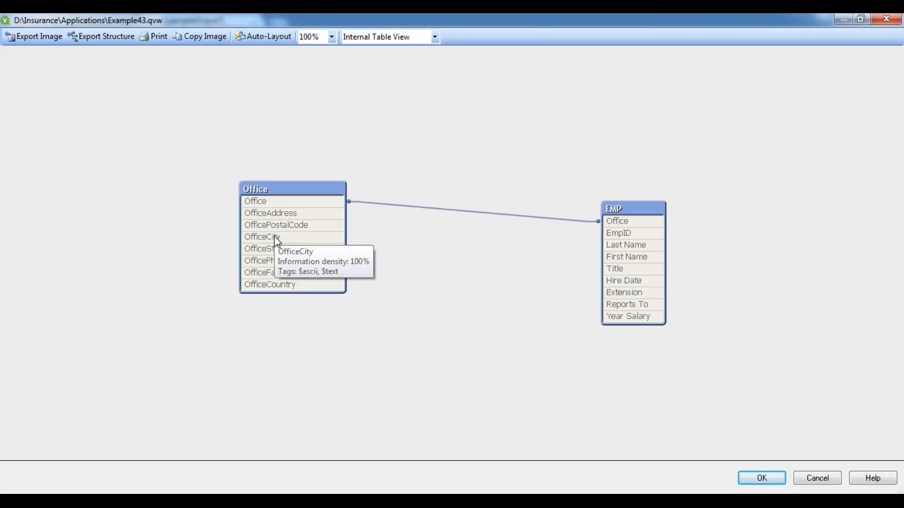
{"action": "left_click", "coordinate": [776, 483]}
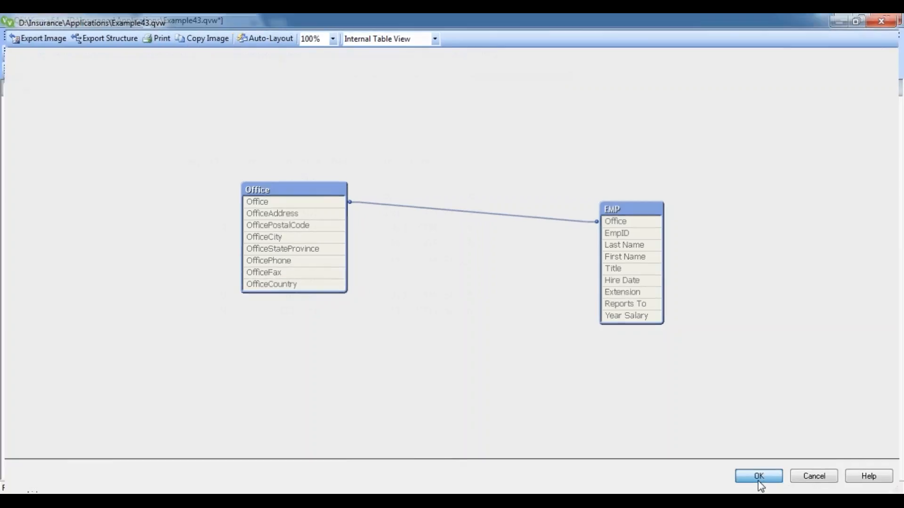
Move the employee table box closer to the sheet's upper-left corner and add a list box for the OfficeCity field.
{"action": "left_click_drag", "start_coordinate": [316, 153], "coordinate": [203, 112]}
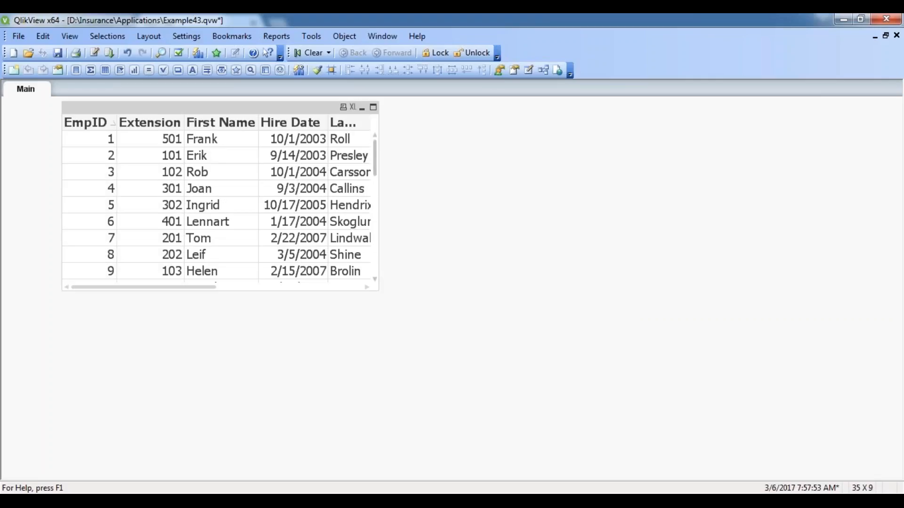
{"action": "right_click", "coordinate": [652, 164]}
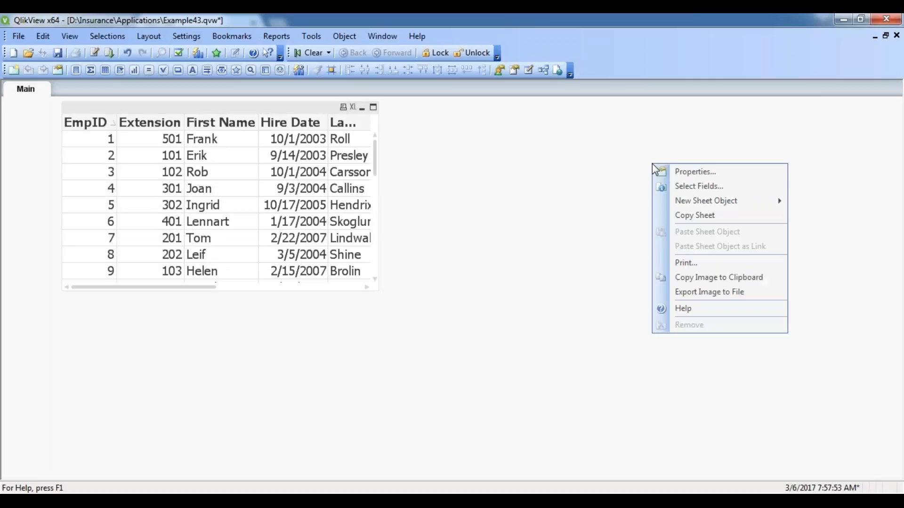
{"action": "left_click", "coordinate": [712, 207]}
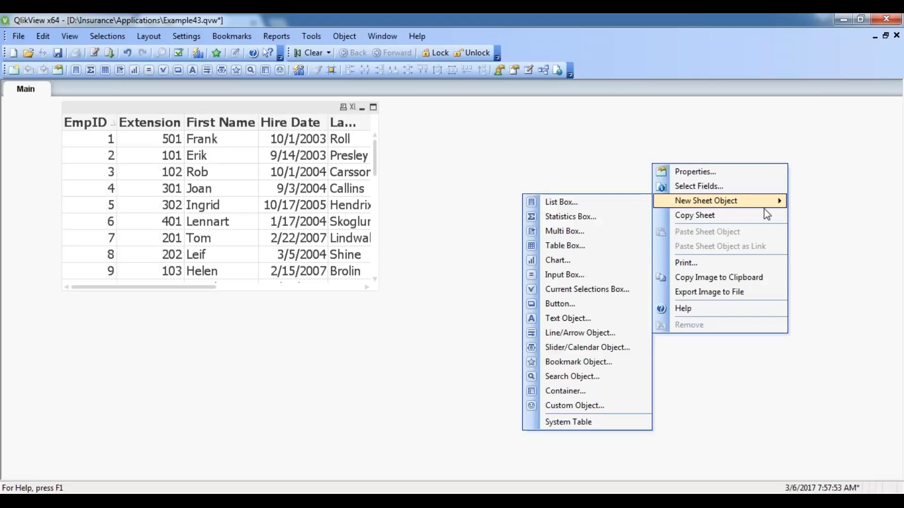
{"action": "left_click", "coordinate": [644, 211]}
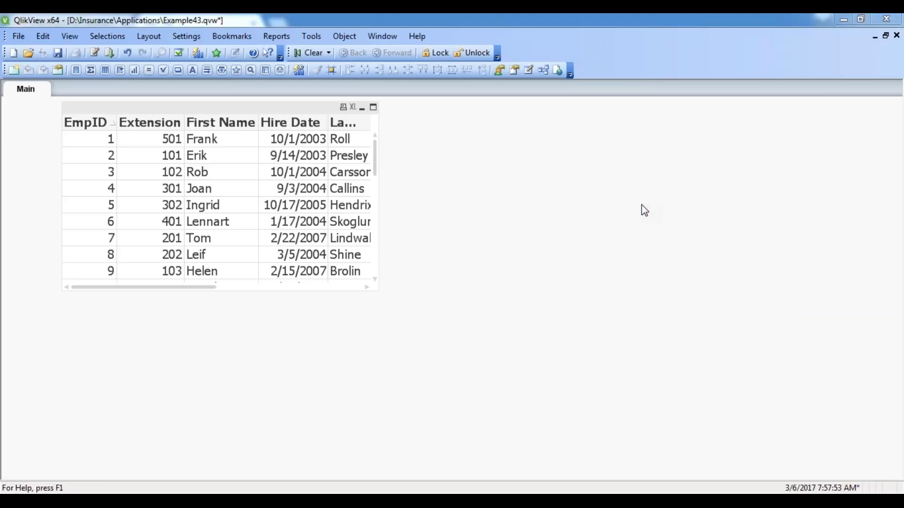
{"action": "left_click", "coordinate": [439, 171]}
{"action": "left_click", "coordinate": [319, 262]}
{"action": "left_click", "coordinate": [518, 418]}
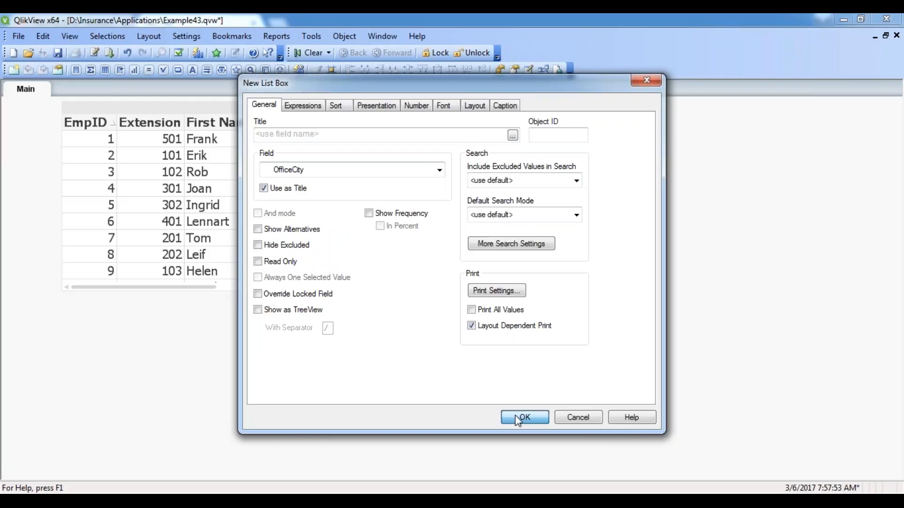
{"action": "left_click", "coordinate": [518, 417]}
Filter the employees by office city Paris, widen the table box to reach the Title column, and clear the selection.
{"action": "left_click", "coordinate": [707, 194]}
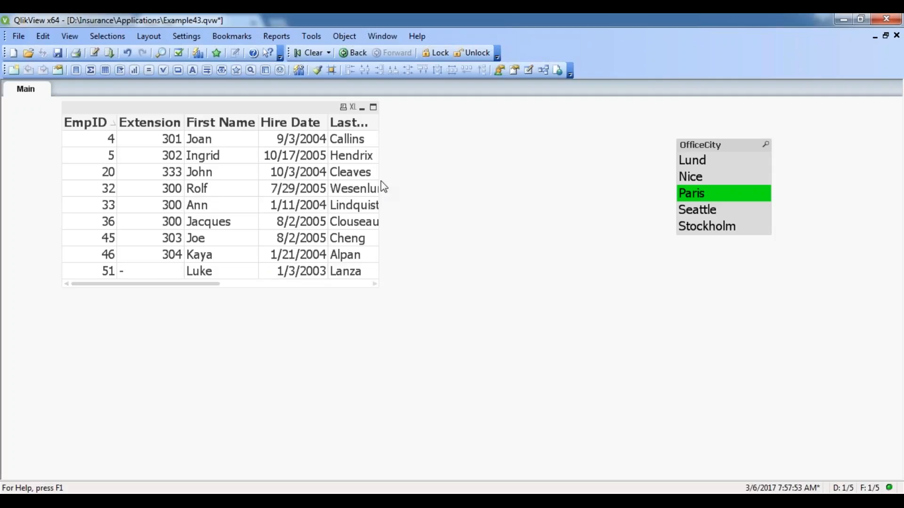
{"action": "left_click_drag", "start_coordinate": [379, 174], "coordinate": [584, 174]}
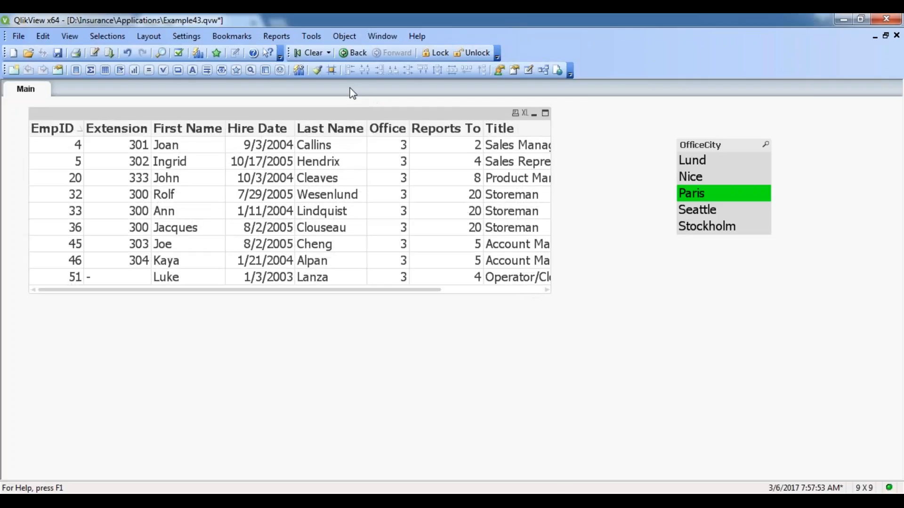
{"action": "left_click", "coordinate": [307, 53]}
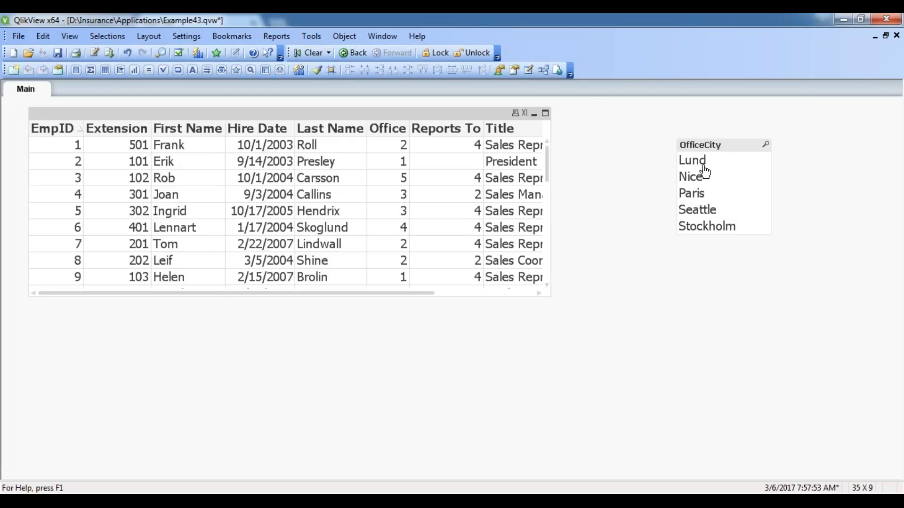
Show the table structure and examine the OfficeCity field and the link between the Office and EMP tables.
{"action": "left_click", "coordinate": [544, 72]}
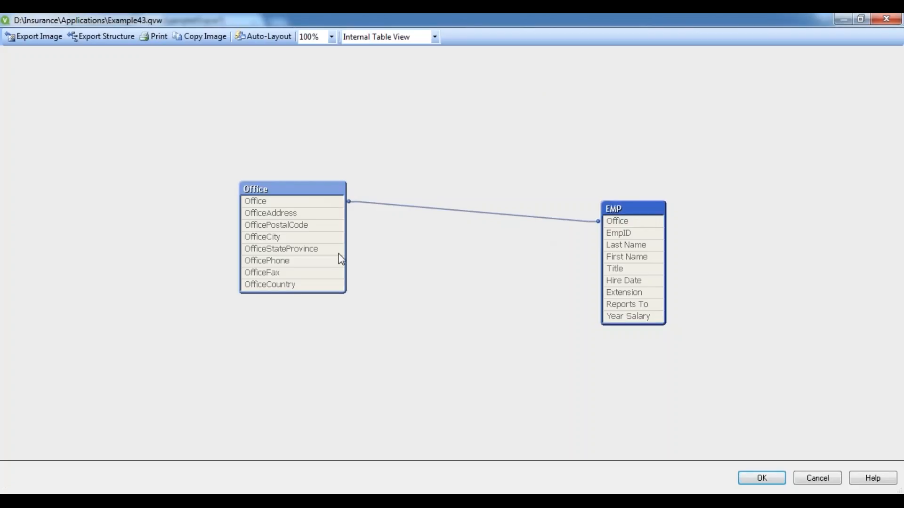
{"action": "left_click", "coordinate": [266, 240]}
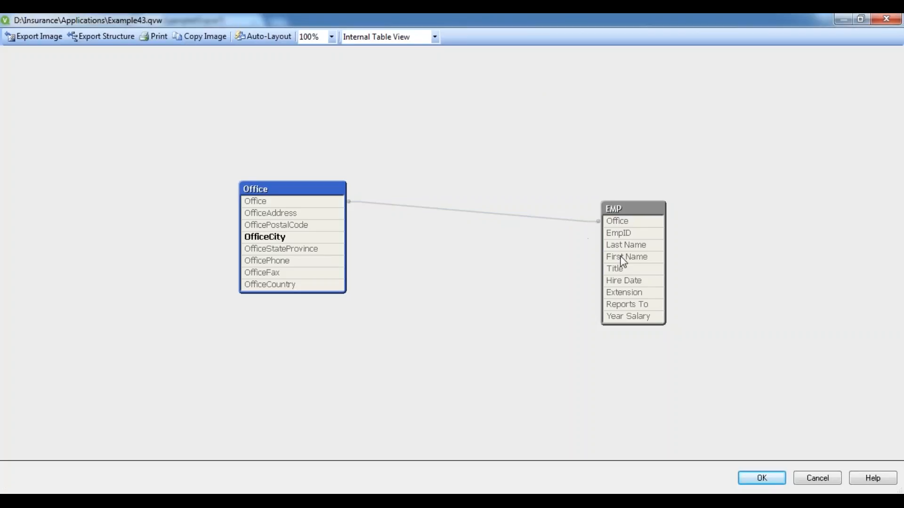
{"action": "left_click", "coordinate": [756, 479]}
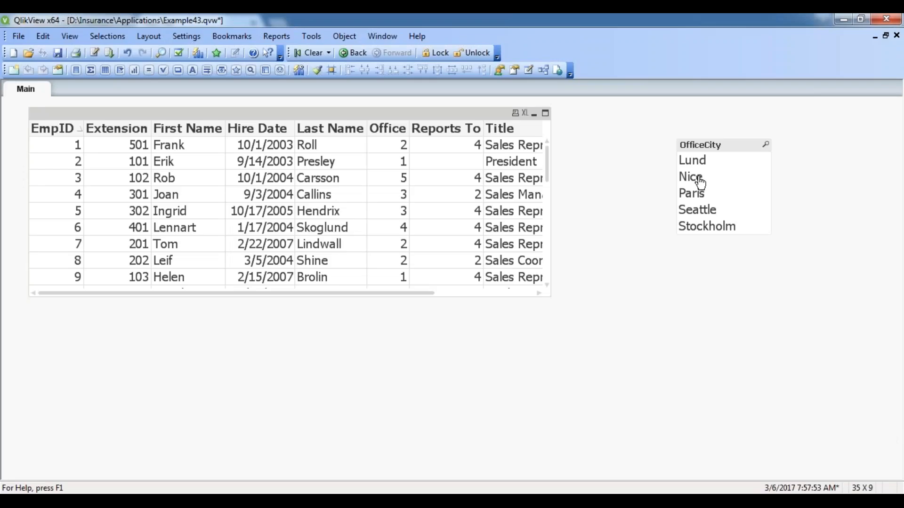
Edit the script and load Suppliers.xml from the Manaul files folder below the //Full Outer join comment.
{"action": "left_click", "coordinate": [94, 53]}
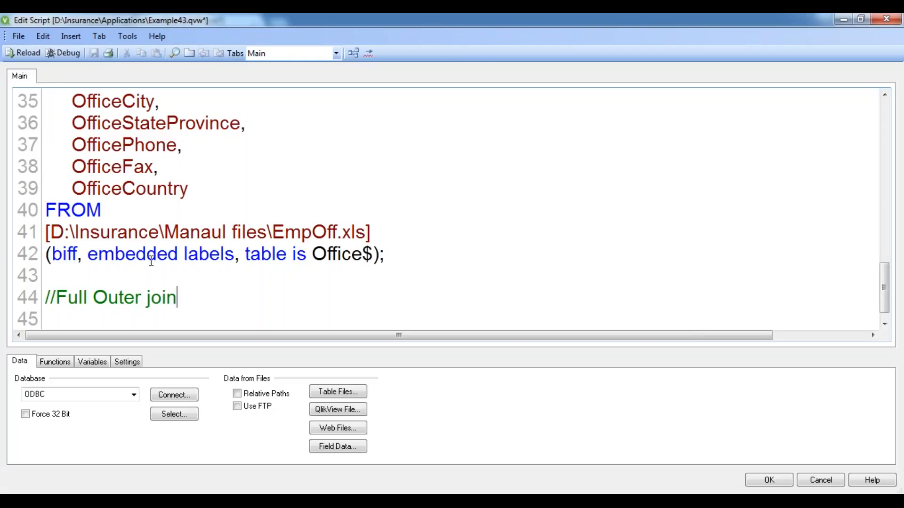
{"action": "key", "text": "Return"}
{"action": "key", "text": "Return"}
{"action": "left_click", "coordinate": [326, 392]}
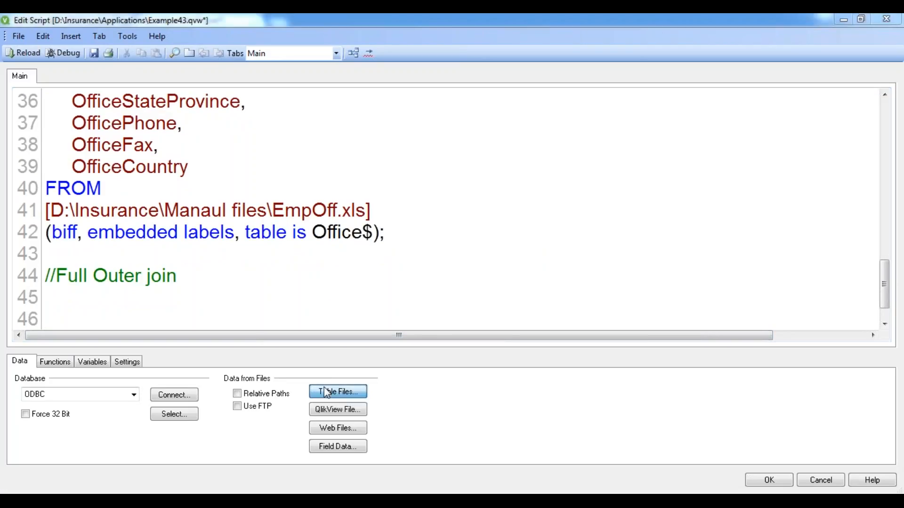
{"action": "left_click", "coordinate": [390, 280]}
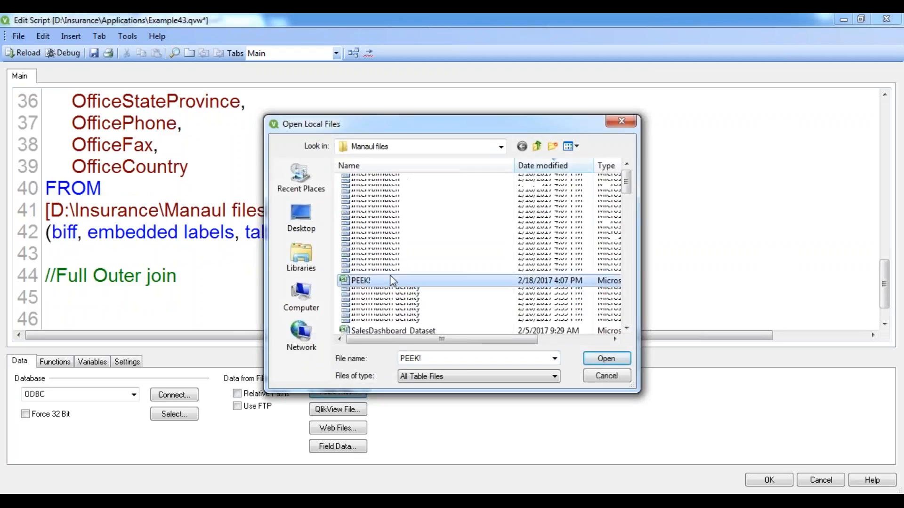
{"action": "key", "text": "s"}
{"action": "key", "text": "s"}
{"action": "key", "text": "s"}
{"action": "key", "text": "s"}
{"action": "key", "text": "s"}
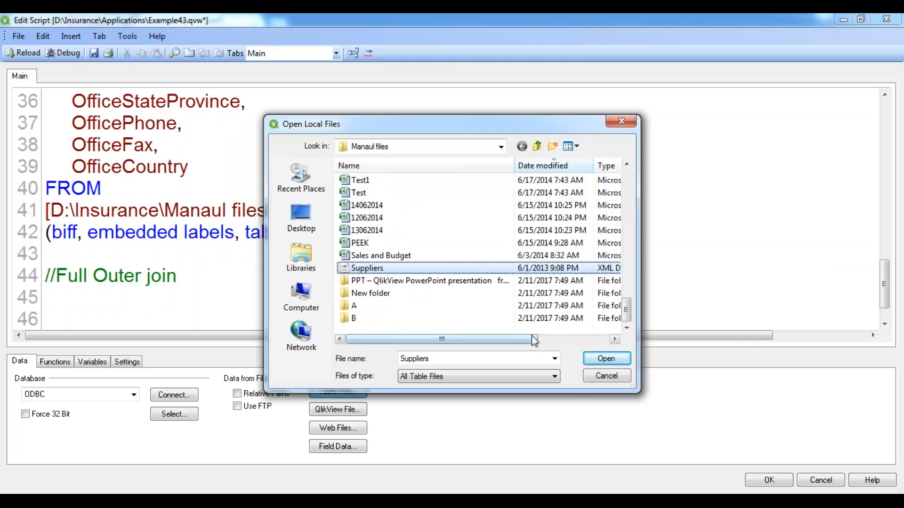
{"action": "left_click", "coordinate": [593, 362]}
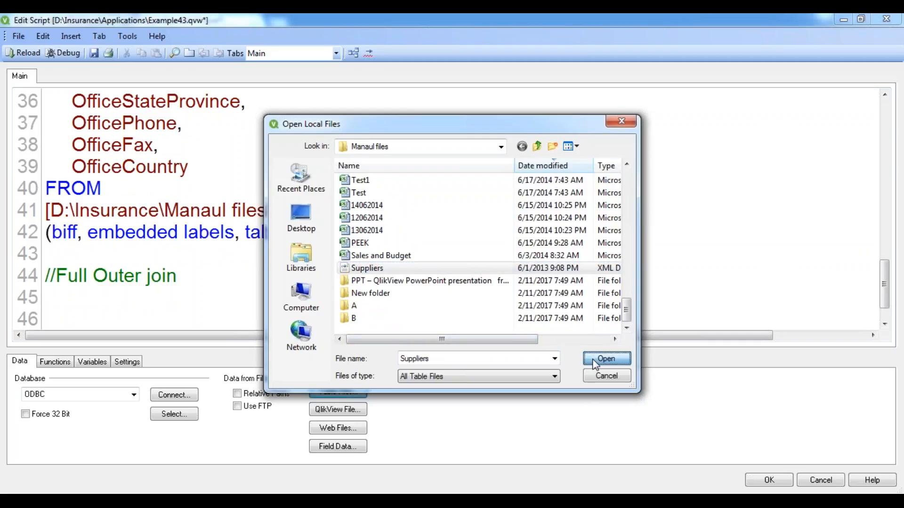
{"action": "left_click", "coordinate": [494, 382]}
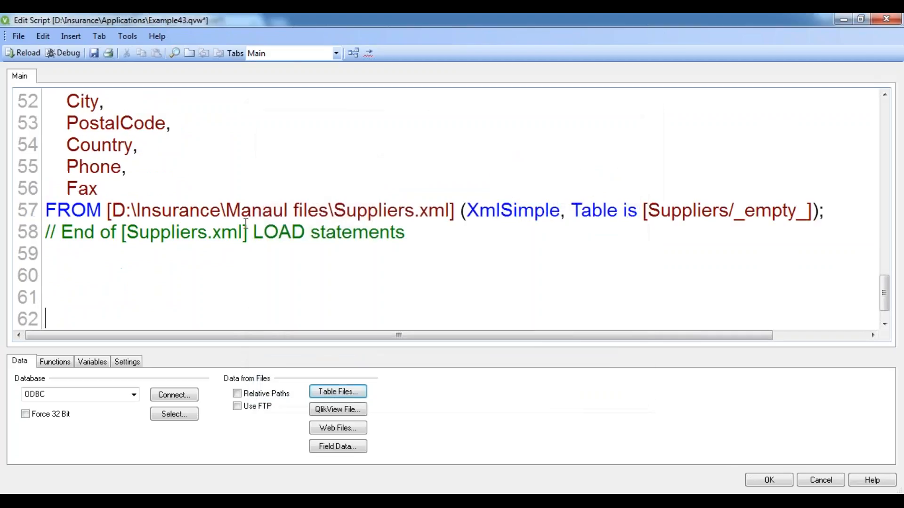
Replace the _empty_ table label of the Suppliers.xml load with Suppliers: and reload the script, accepting the sheet properties as they are.
{"action": "scroll", "coordinate": [245, 223], "scroll_direction": "up", "scroll_amount": 3}
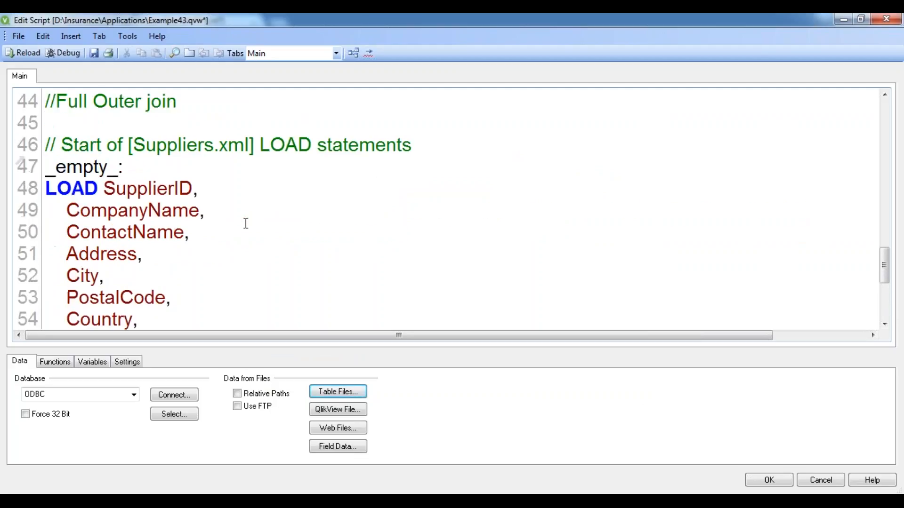
{"action": "left_click", "coordinate": [132, 164]}
{"action": "key", "text": "BackSpace"}
{"action": "key", "text": "BackSpace"}
{"action": "key", "text": "BackSpace"}
{"action": "key", "text": "BackSpace"}
{"action": "key", "text": "BackSpace"}
{"action": "key", "text": "BackSpace"}
{"action": "key", "text": "BackSpace"}
{"action": "key", "text": "BackSpace"}
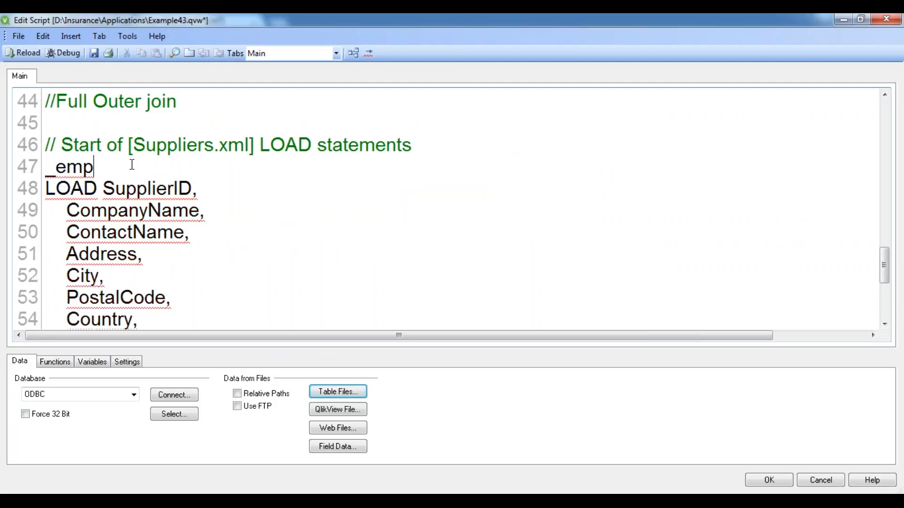
{"action": "type", "text": "Supp"}
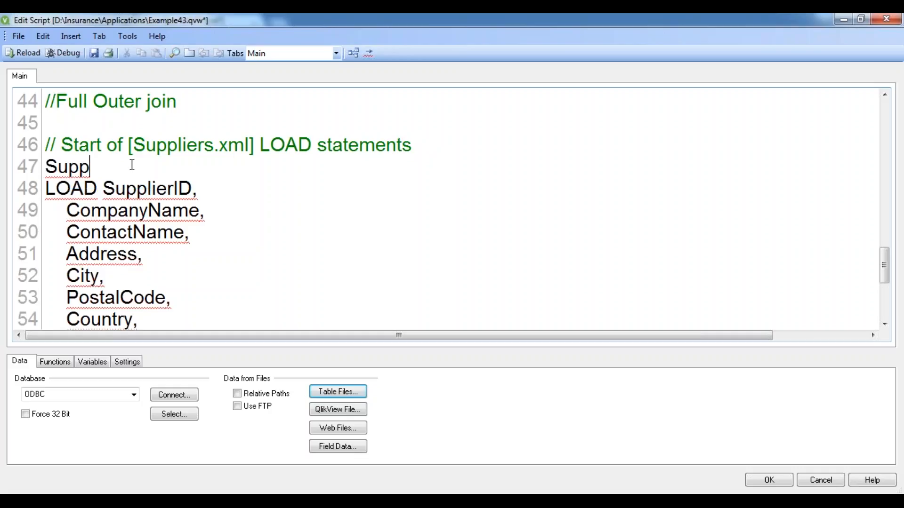
{"action": "type", "text": "liers:"}
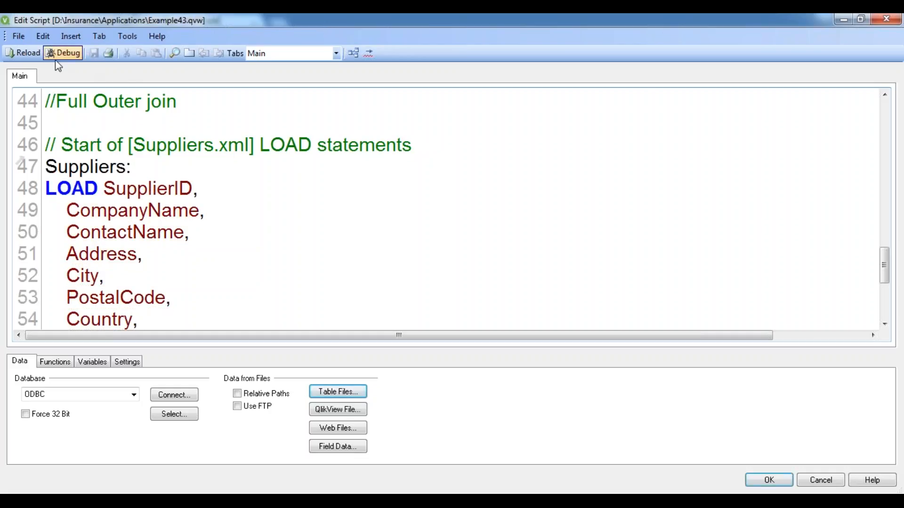
{"action": "left_click", "coordinate": [24, 53]}
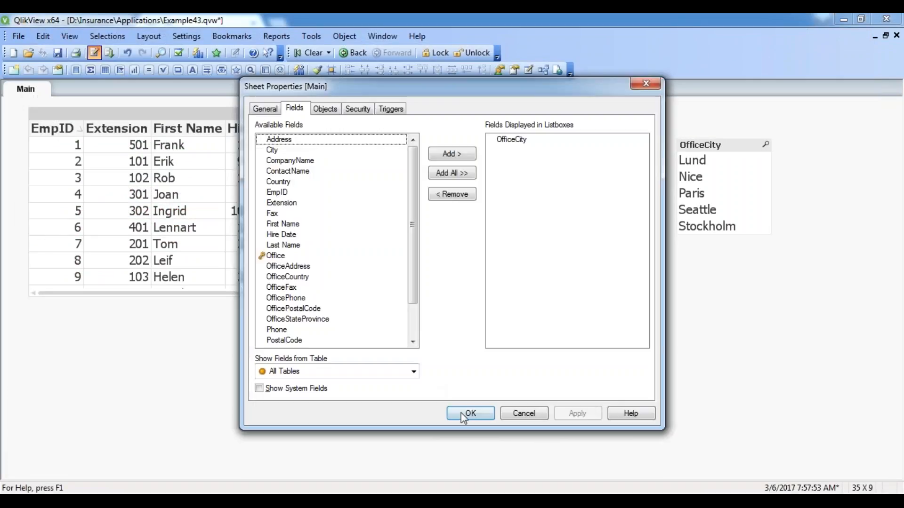
{"action": "left_click", "coordinate": [463, 416]}
Show the table structure, move the Suppliers table clear of the others, and compare its fields with the linked Office and EMP tables.
{"action": "key", "text": "ctrl+t"}
{"action": "left_click_drag", "start_coordinate": [437, 175], "coordinate": [774, 104]}
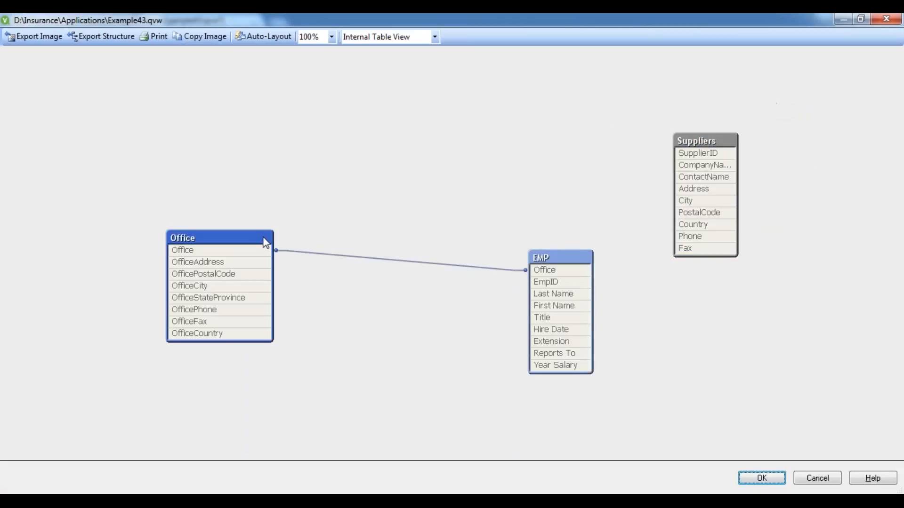
{"action": "left_click", "coordinate": [701, 155]}
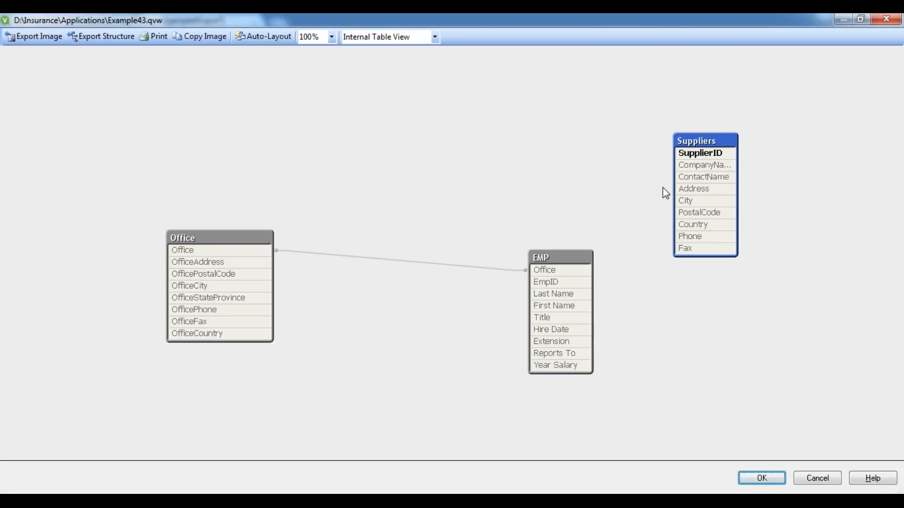
{"action": "mouse_move", "coordinate": [692, 155]}
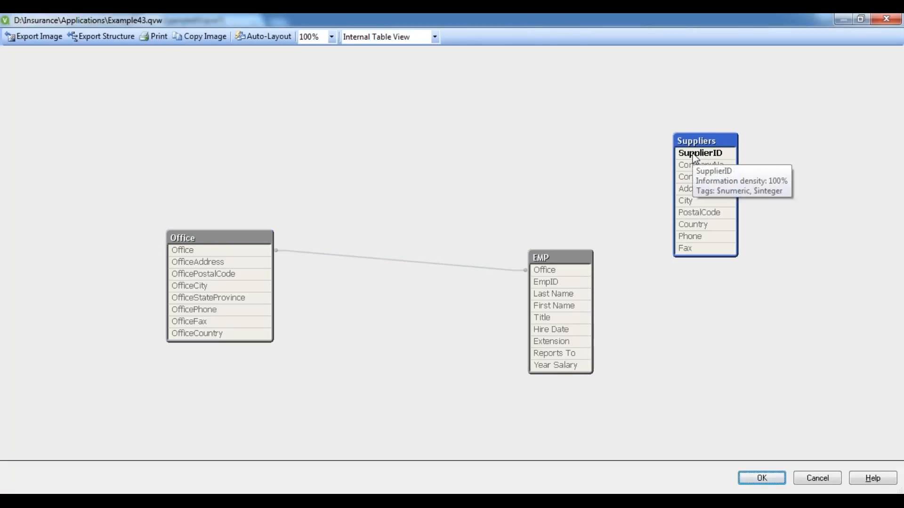
{"action": "left_click", "coordinate": [560, 262]}
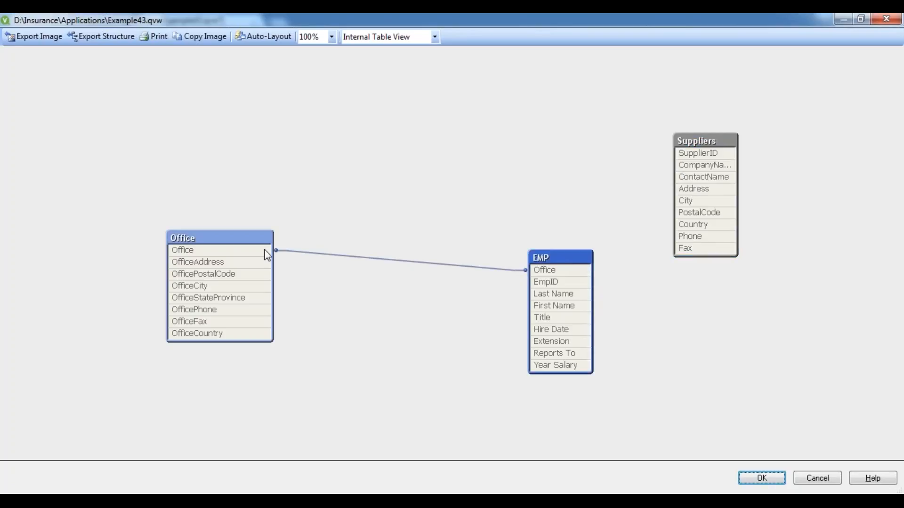
{"action": "left_click", "coordinate": [241, 244]}
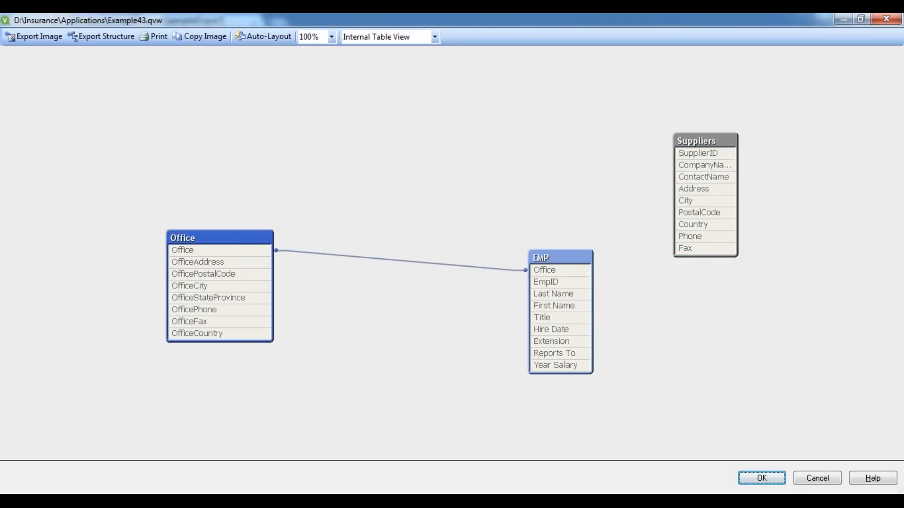
{"action": "left_click", "coordinate": [188, 278]}
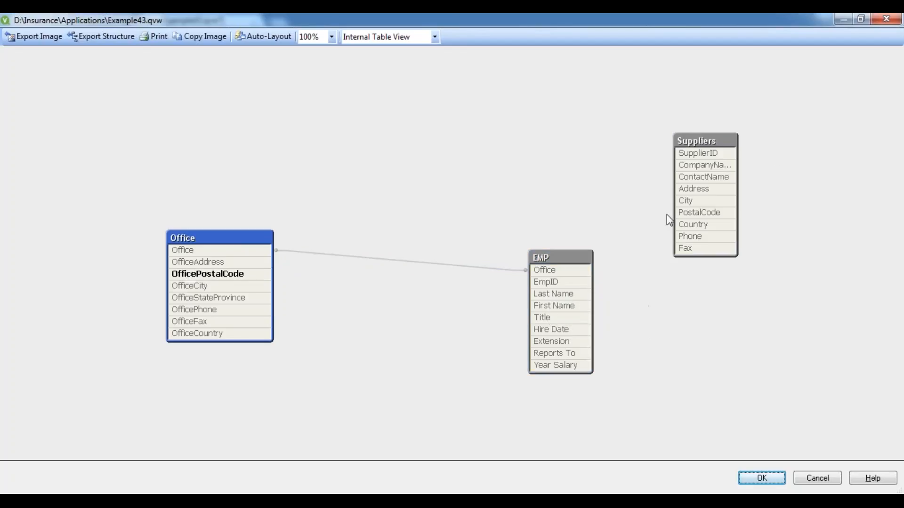
{"action": "left_click", "coordinate": [571, 258]}
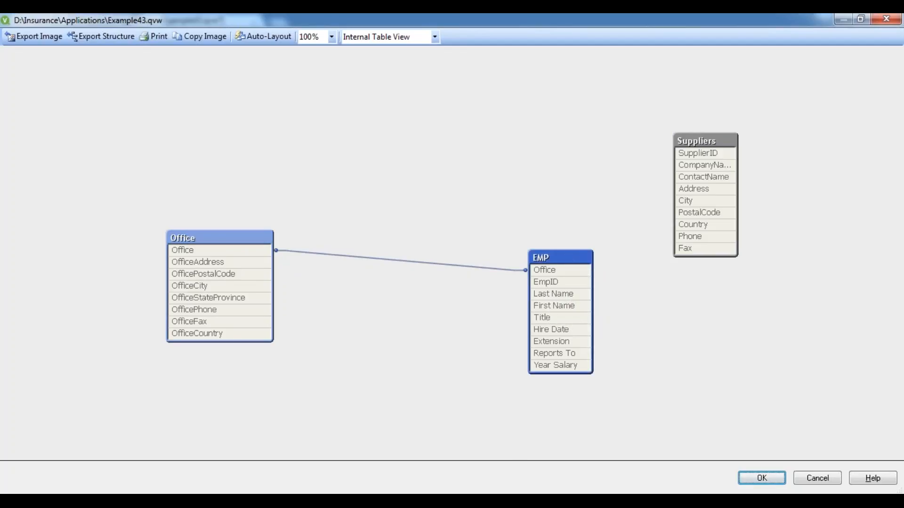
{"action": "mouse_move", "coordinate": [698, 155]}
{"action": "left_click", "coordinate": [760, 478]}
Add a list box for the SupplierID field and place it below the OfficeCity list box.
{"action": "right_click", "coordinate": [612, 250]}
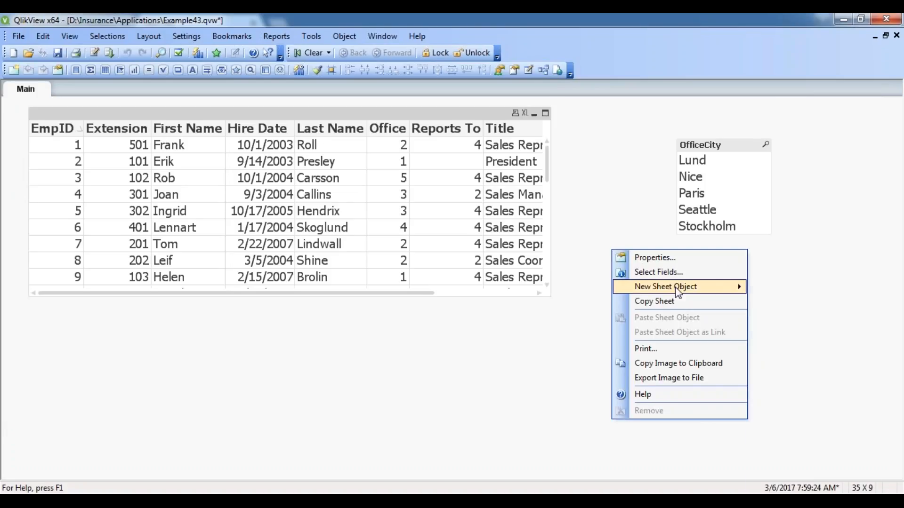
{"action": "mouse_move", "coordinate": [716, 283]}
{"action": "left_click", "coordinate": [787, 264]}
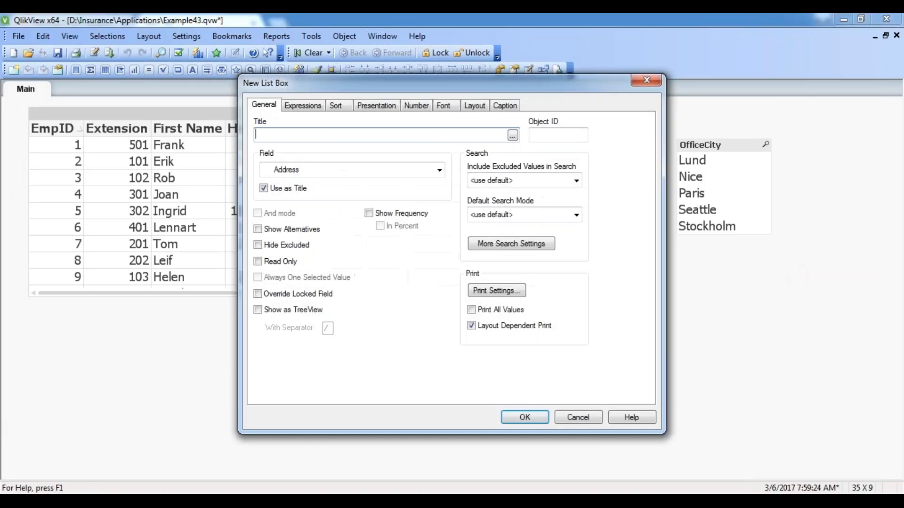
{"action": "left_click", "coordinate": [439, 171]}
{"action": "key", "text": "s"}
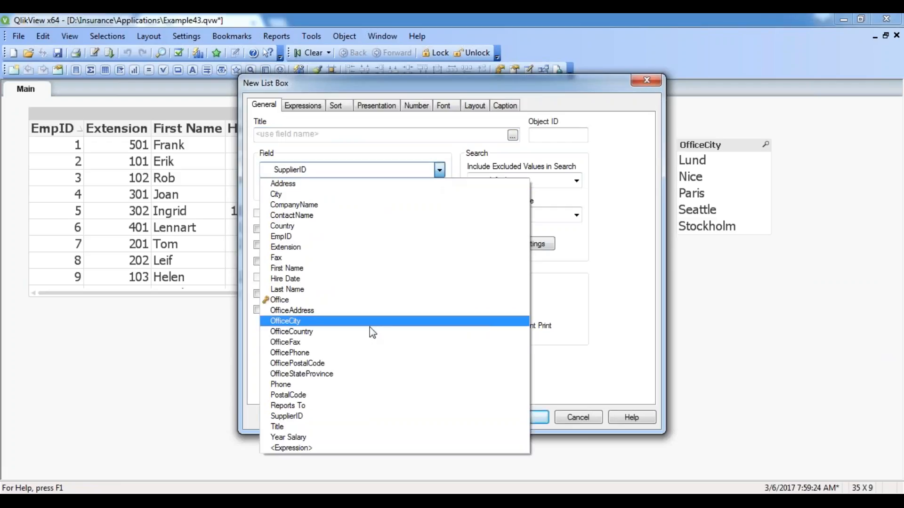
{"action": "left_click", "coordinate": [323, 420]}
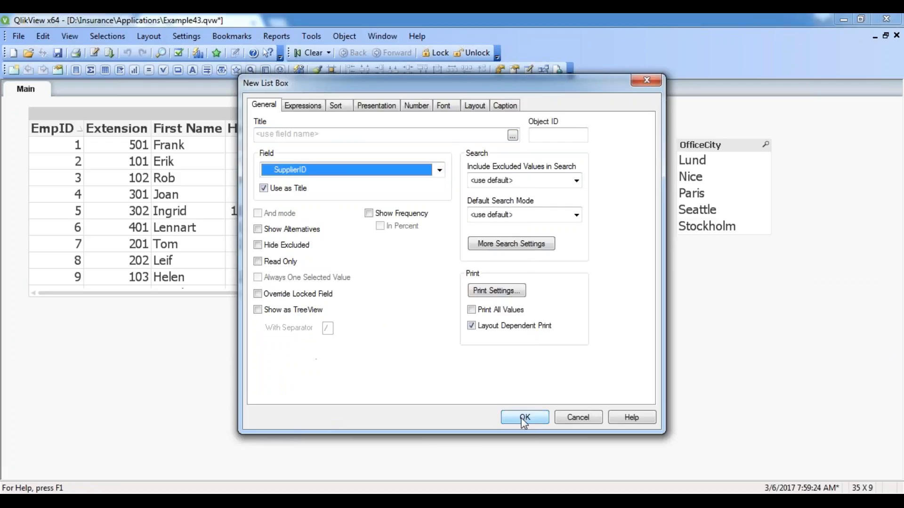
{"action": "left_click", "coordinate": [522, 417]}
{"action": "left_click_drag", "start_coordinate": [645, 258], "coordinate": [697, 260]}
Select supplier ID 6 to check its effect on the employee table and office cities, and clear the selection.
{"action": "left_click", "coordinate": [741, 354]}
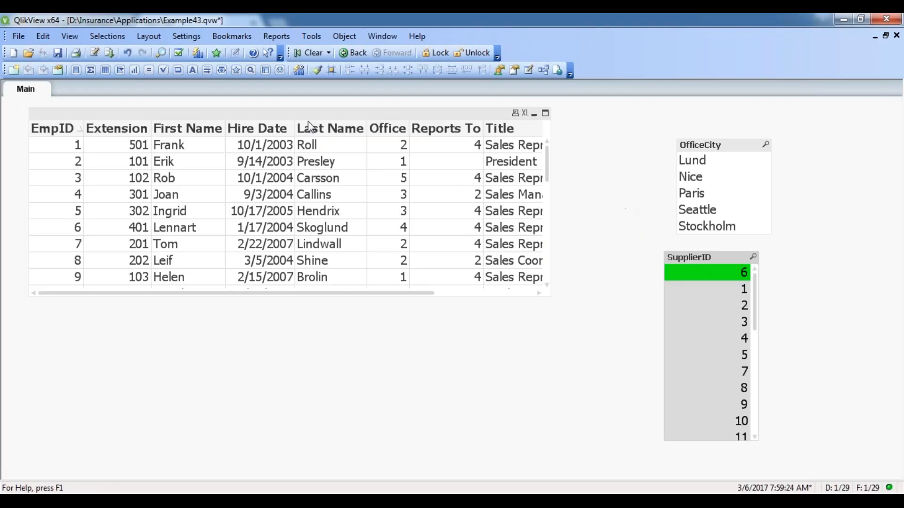
{"action": "left_click", "coordinate": [314, 57]}
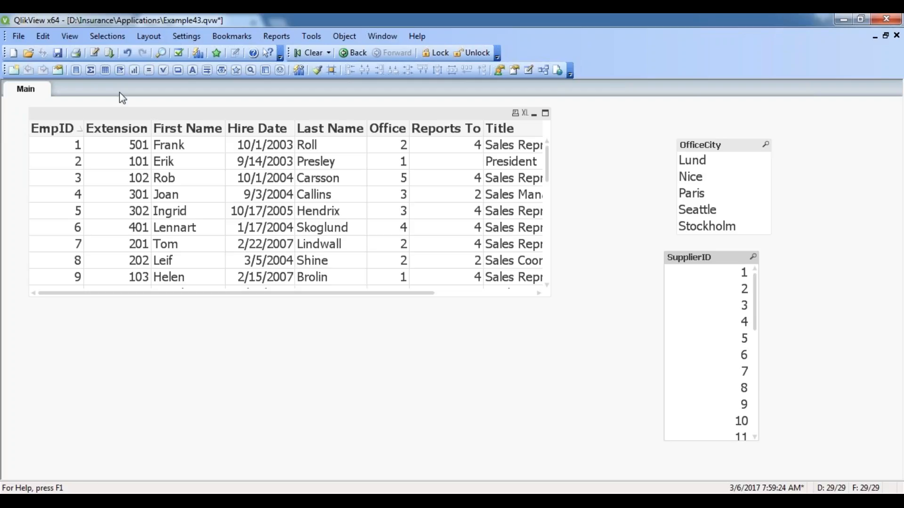
Add the comment //Different types join to the script below the Suppliers load statement.
{"action": "left_click", "coordinate": [94, 53]}
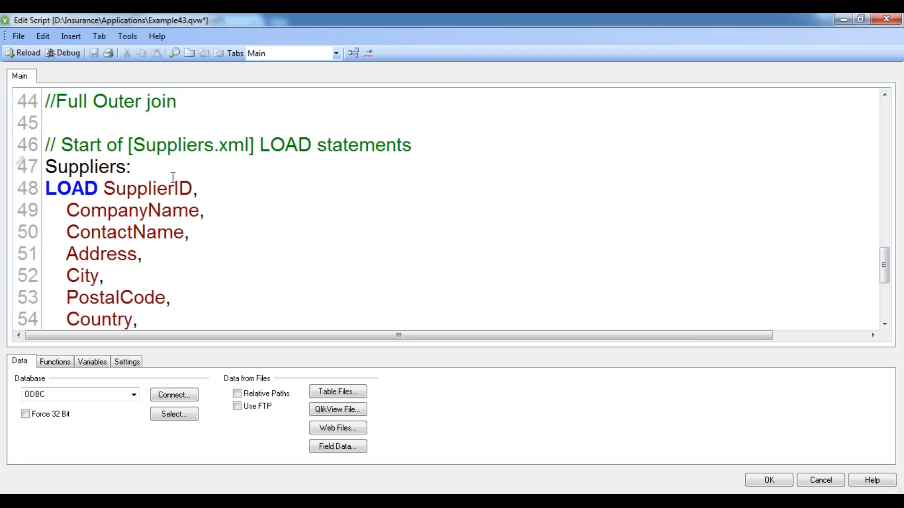
{"action": "scroll", "coordinate": [173, 178], "scroll_direction": "up", "scroll_amount": 3}
{"action": "scroll", "coordinate": [173, 177], "scroll_direction": "down", "scroll_amount": 5}
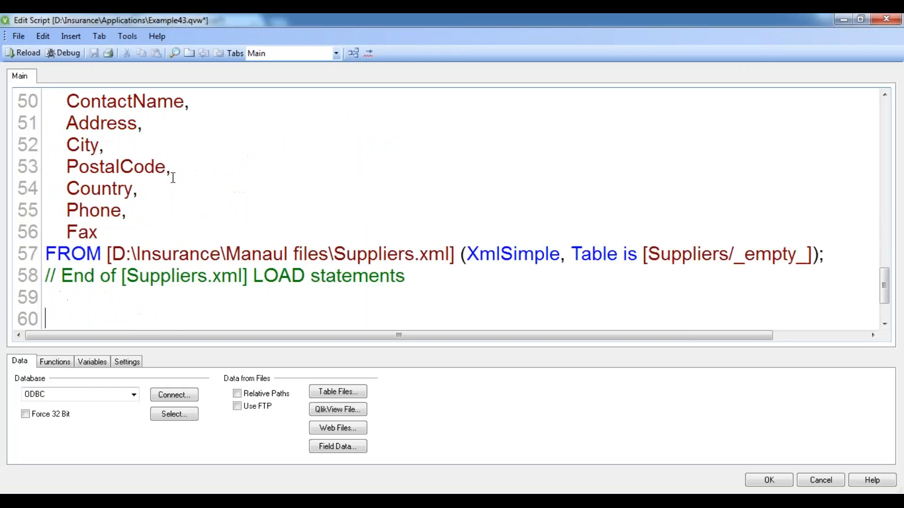
{"action": "key", "text": "Down"}
{"action": "key", "text": "Down"}
{"action": "key", "text": "Down"}
{"action": "left_click", "coordinate": [58, 272]}
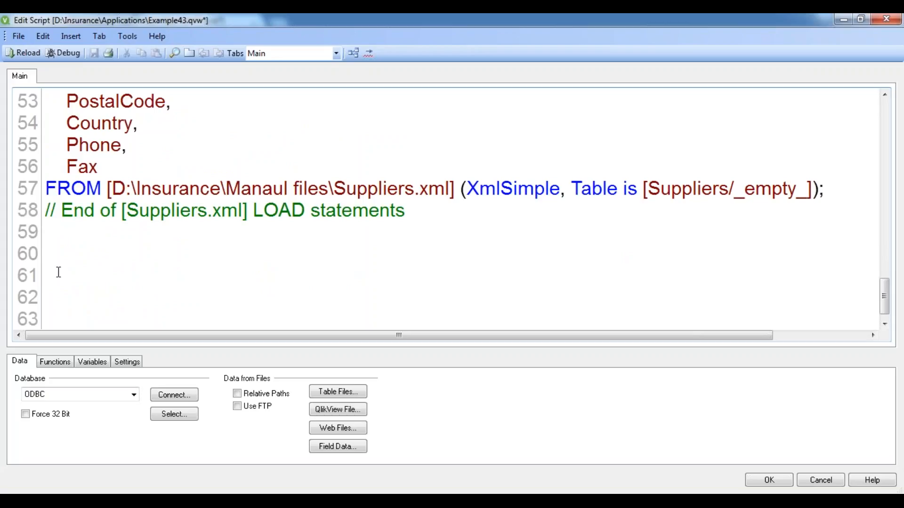
{"action": "type", "text": "//Differeb"}
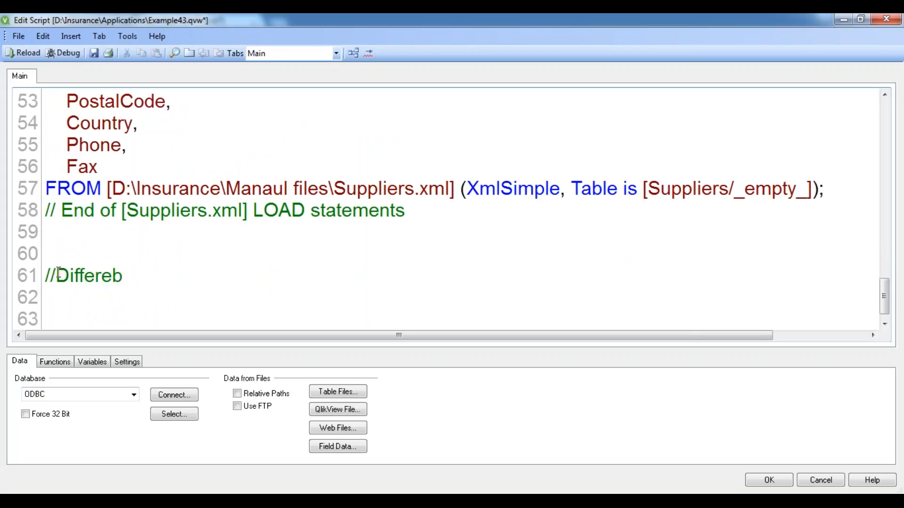
{"action": "key", "text": "BackSpace"}
{"action": "type", "text": "nt types "}
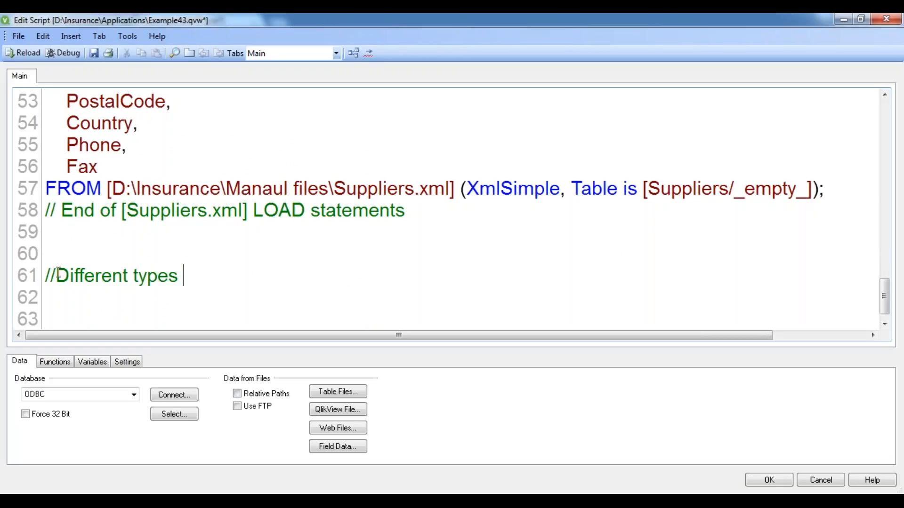
{"action": "type", "text": "join"}
{"action": "key", "text": "Return"}
List the join types under the heading comment as the lines //Inner join, //Left, //righ and //Fullouter join.
{"action": "type", "text": "/"}
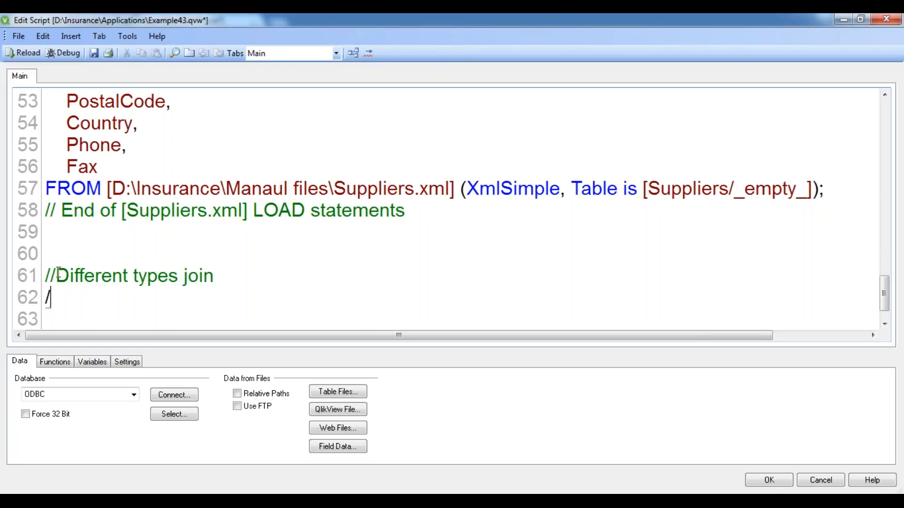
{"action": "type", "text": "/Innr"}
{"action": "key", "text": "BackSpace"}
{"action": "type", "text": "er join"}
{"action": "key", "text": "Return"}
{"action": "type", "text": "//Left"}
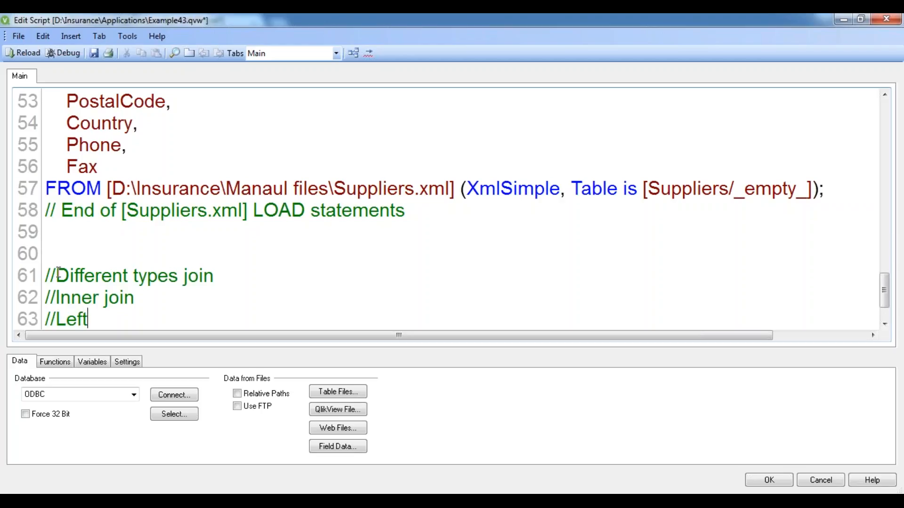
{"action": "key", "text": "Return"}
{"action": "type", "text": "//"}
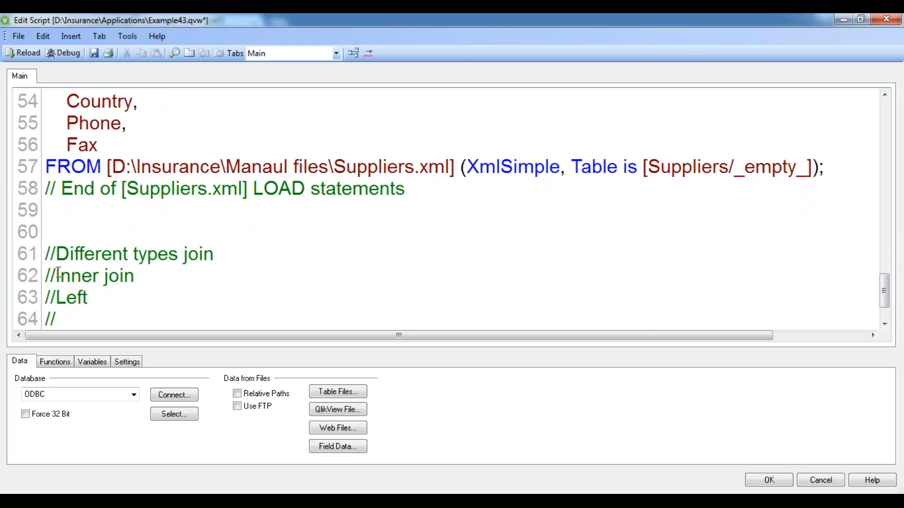
{"action": "type", "text": "righ"}
{"action": "key", "text": "Return"}
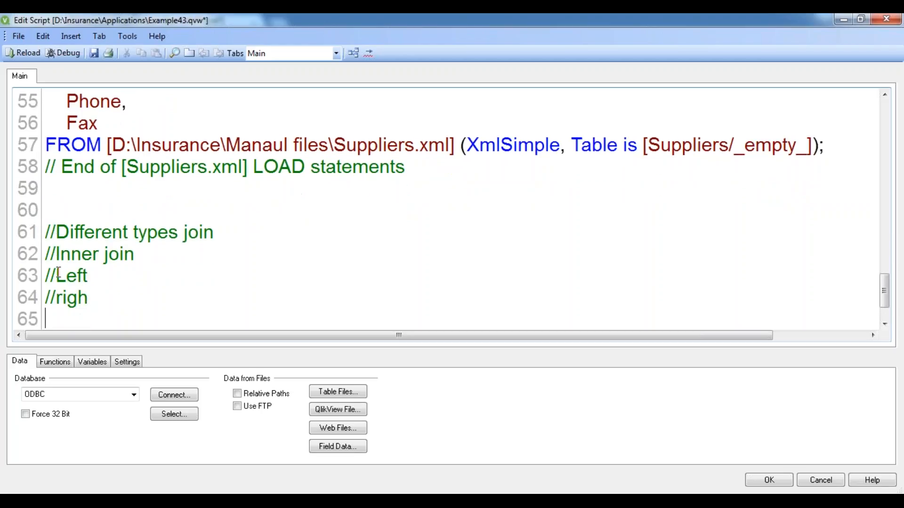
{"action": "type", "text": "//F"}
{"action": "type", "text": "ullouter join"}
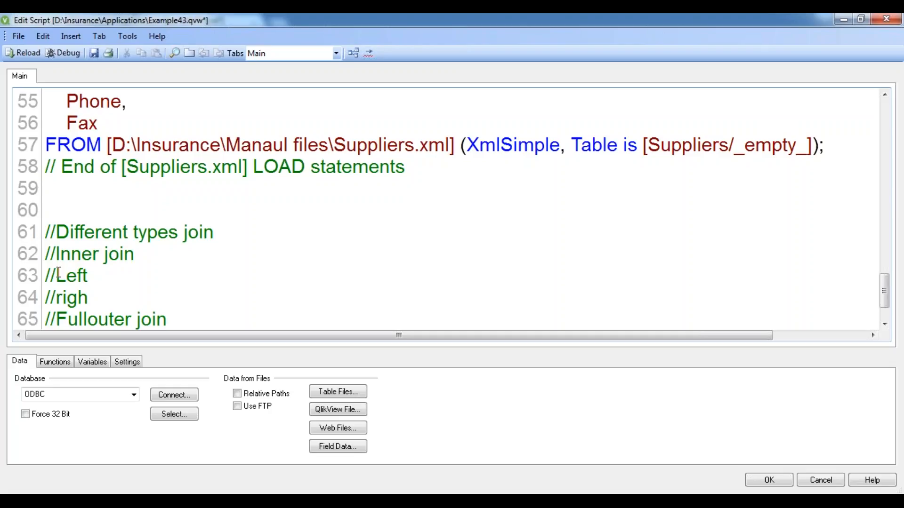
{"action": "left_click_drag", "start_coordinate": [47, 232], "coordinate": [67, 276]}
{"action": "left_click", "coordinate": [109, 255]}
{"action": "left_click", "coordinate": [128, 232]}
{"action": "left_click_drag", "start_coordinate": [60, 254], "coordinate": [106, 254]}
{"action": "left_click", "coordinate": [98, 209]}
Add a new script tab named Main 2.
{"action": "left_click", "coordinate": [99, 37]}
{"action": "left_click", "coordinate": [107, 47]}
{"action": "left_click", "coordinate": [502, 281]}
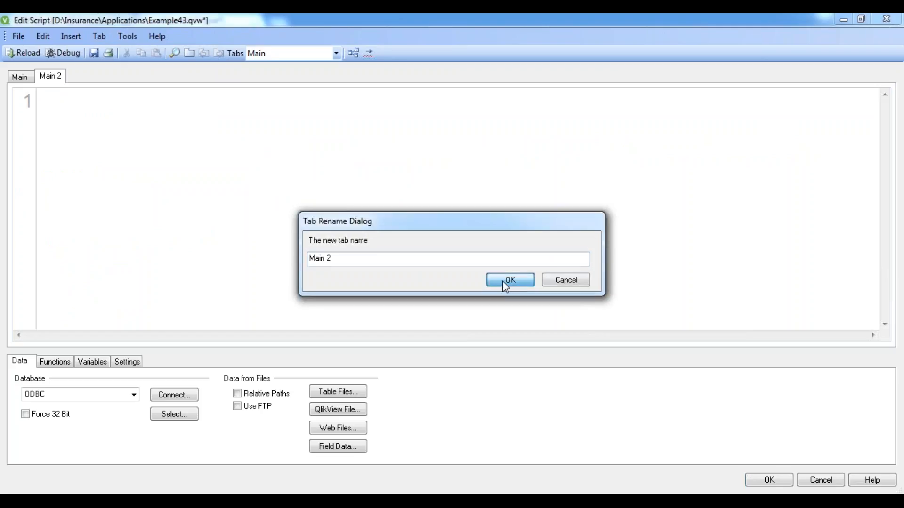
Add a load statement for fields A and B from Sheet1 of the Join Excel file to the Main 2 script.
{"action": "left_click", "coordinate": [337, 393]}
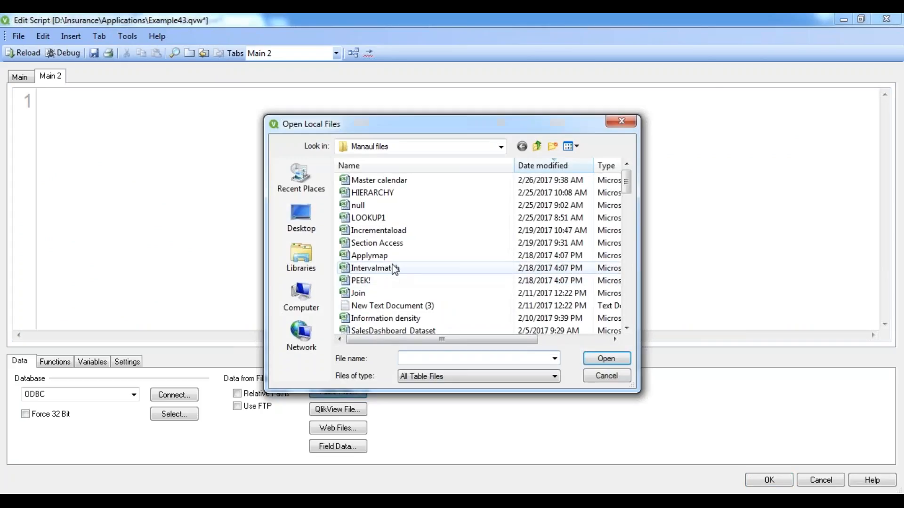
{"action": "left_click", "coordinate": [395, 268]}
{"action": "key", "text": "i"}
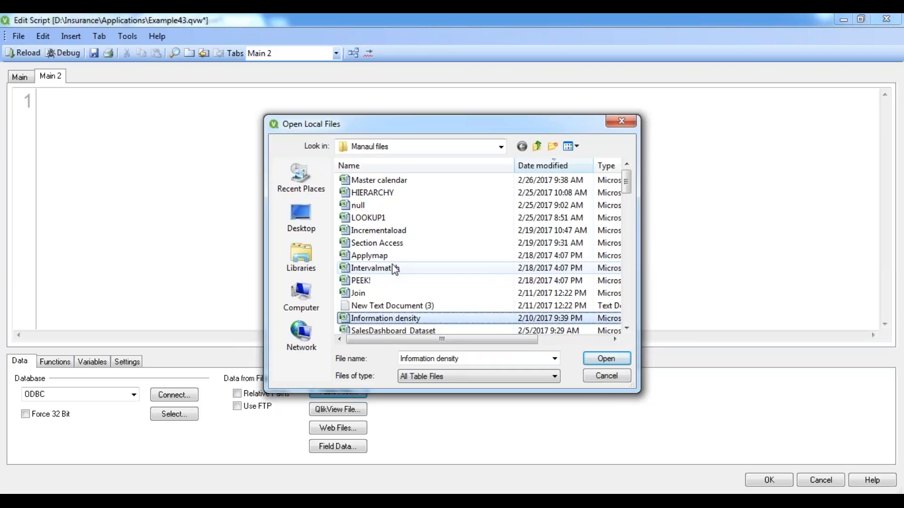
{"action": "key", "text": "j"}
{"action": "left_click", "coordinate": [599, 356]}
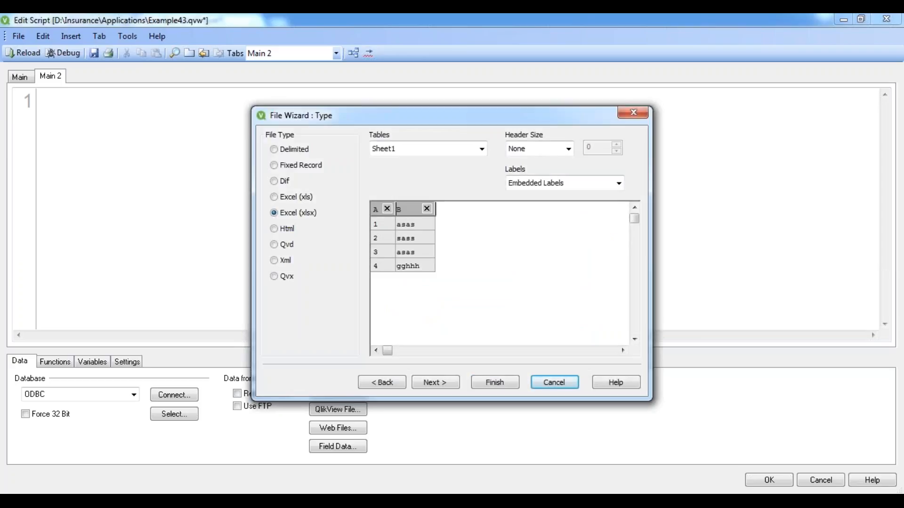
{"action": "left_click", "coordinate": [434, 381]}
{"action": "left_click", "coordinate": [433, 381]}
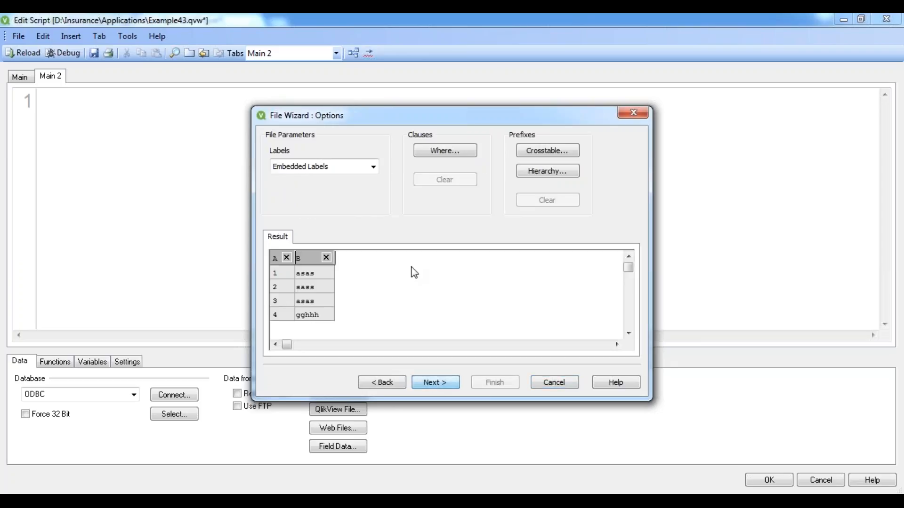
{"action": "left_click", "coordinate": [451, 383]}
{"action": "left_click", "coordinate": [491, 386]}
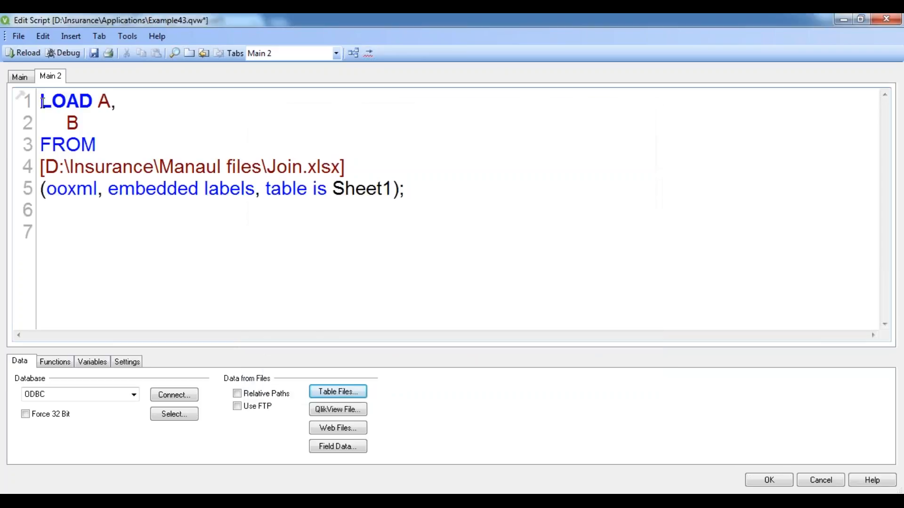
Label the Sheet1 load statement with the table name T1: on its own line above LOAD.
{"action": "left_click", "coordinate": [42, 103]}
{"action": "key", "text": "Return"}
{"action": "type", "text": "T1"}
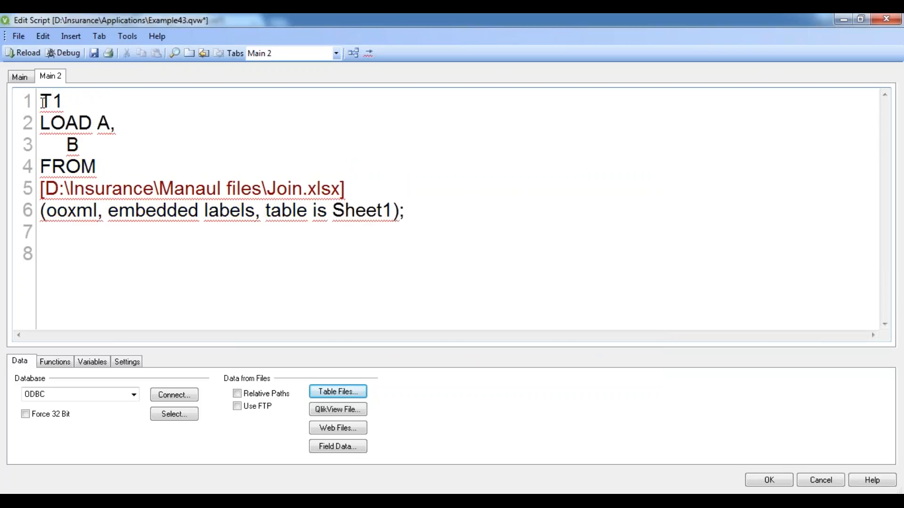
{"action": "type", "text": ":"}
Add a load statement for fields A and C from Sheet2 of the Join file below the T1 load.
{"action": "left_click", "coordinate": [67, 249]}
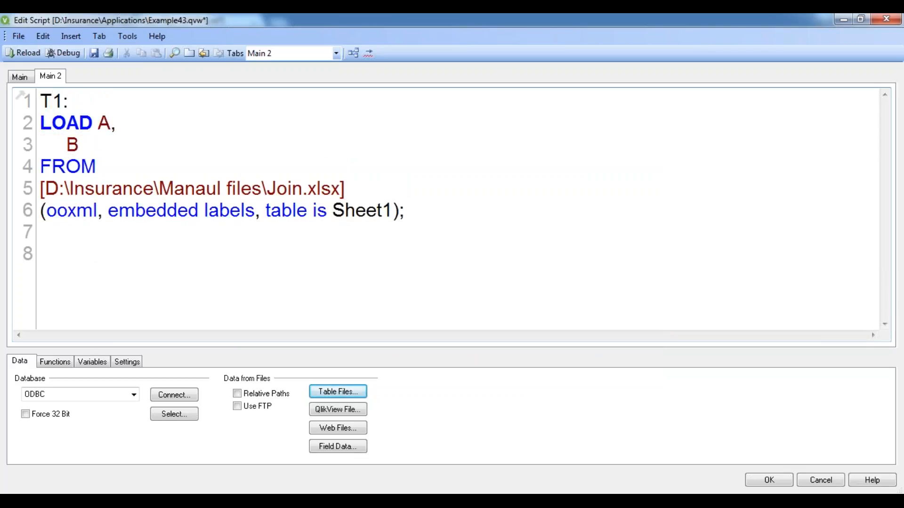
{"action": "left_click", "coordinate": [337, 392]}
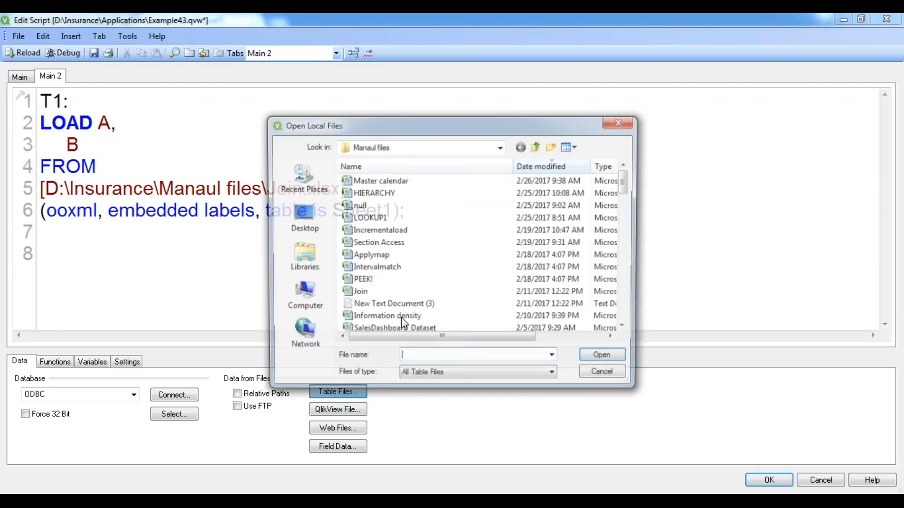
{"action": "left_click", "coordinate": [400, 292]}
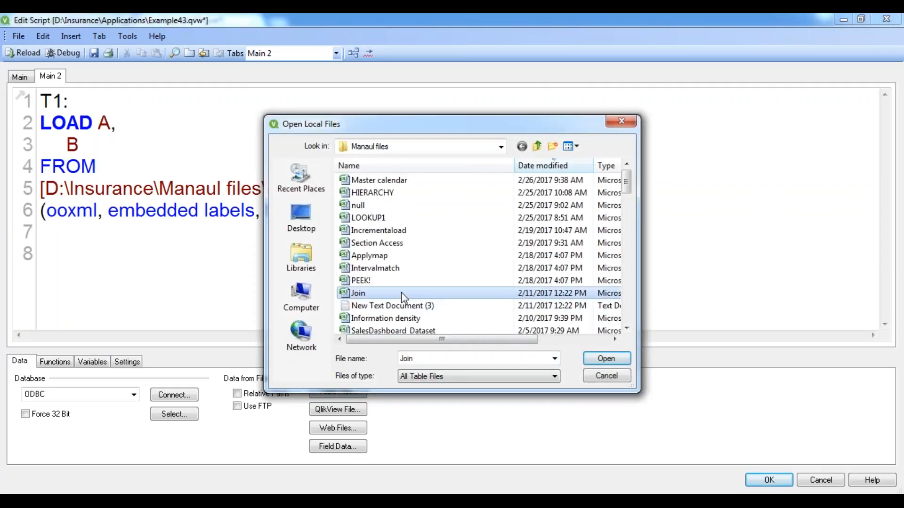
{"action": "left_click", "coordinate": [607, 359]}
{"action": "left_click", "coordinate": [456, 151]}
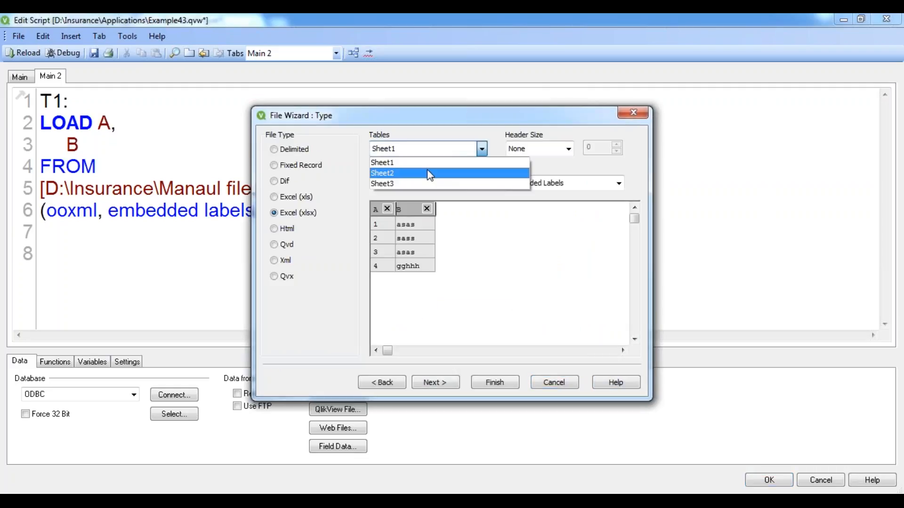
{"action": "left_click", "coordinate": [427, 171]}
{"action": "left_click", "coordinate": [433, 383]}
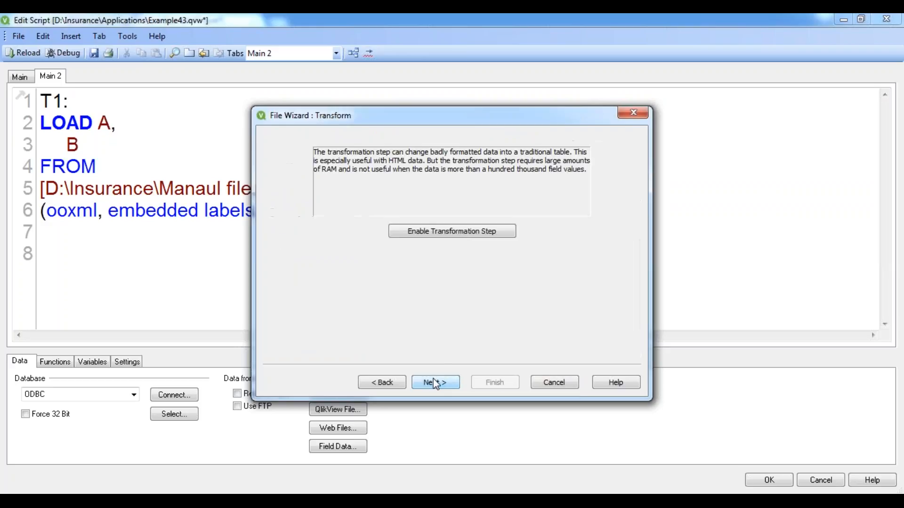
{"action": "left_click", "coordinate": [434, 382]}
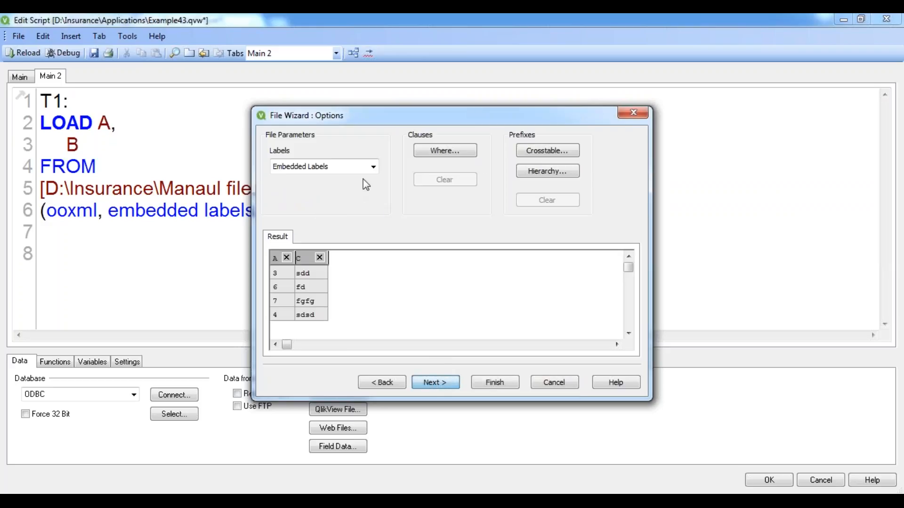
{"action": "left_click", "coordinate": [432, 381]}
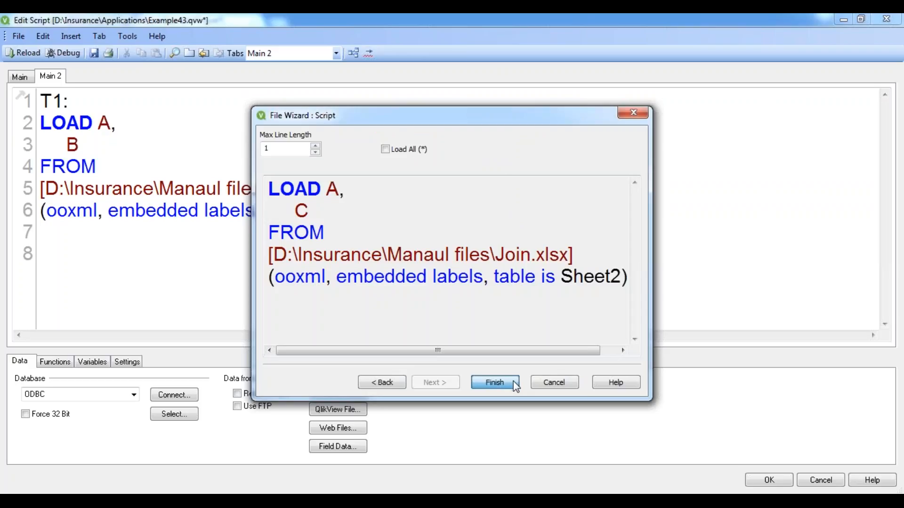
{"action": "left_click", "coordinate": [494, 382]}
Comment out the existing table load statements in the Main script, from the EMP load through the end.
{"action": "left_click", "coordinate": [20, 77]}
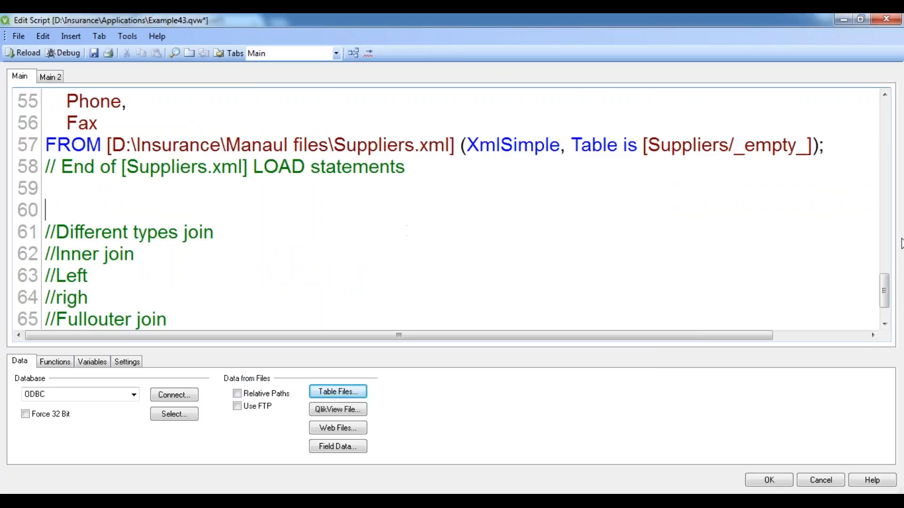
{"action": "left_click_drag", "start_coordinate": [884, 287], "coordinate": [870, 154]}
{"action": "left_click_drag", "start_coordinate": [45, 204], "coordinate": [122, 362]}
{"action": "right_click", "coordinate": [96, 174]}
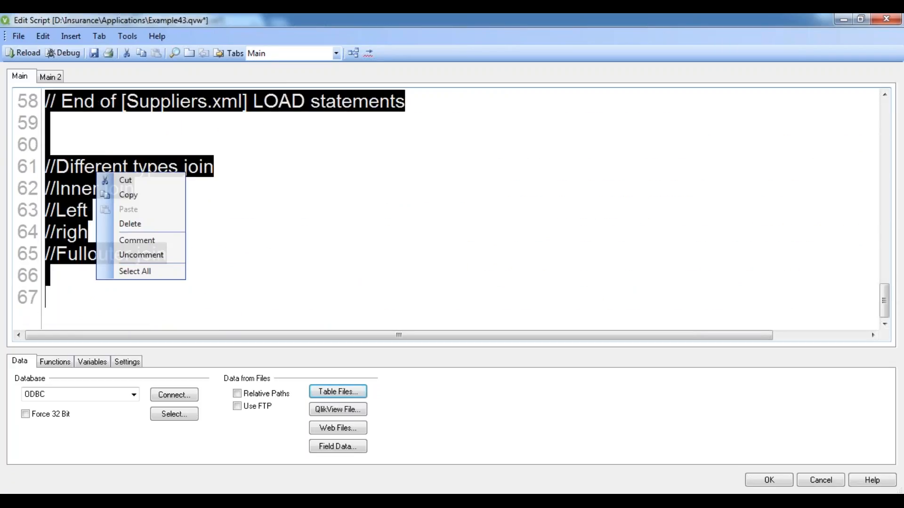
{"action": "left_click", "coordinate": [143, 241]}
{"action": "left_click", "coordinate": [461, 224]}
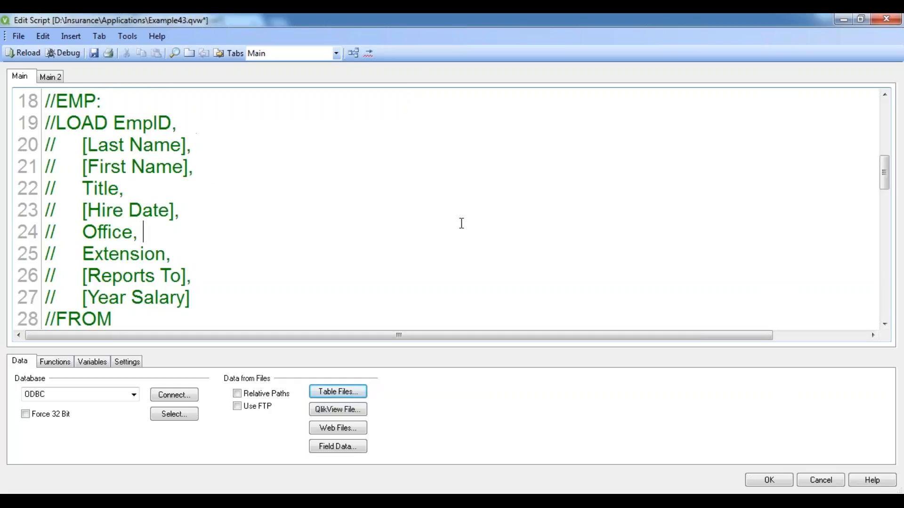
Review the two load statements in Main 2, reload the script and check how the tables link in the table viewer.
{"action": "left_click", "coordinate": [59, 79]}
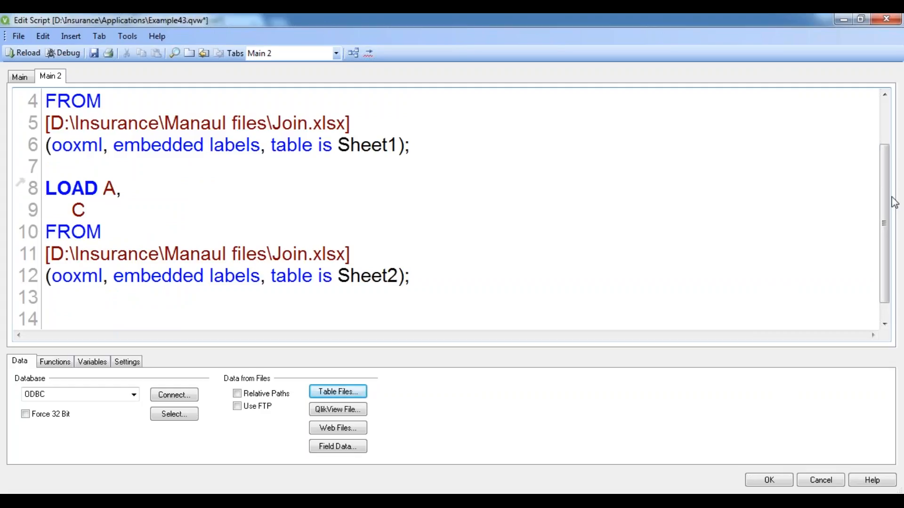
{"action": "scroll", "coordinate": [888, 204], "scroll_direction": "up", "scroll_amount": 1}
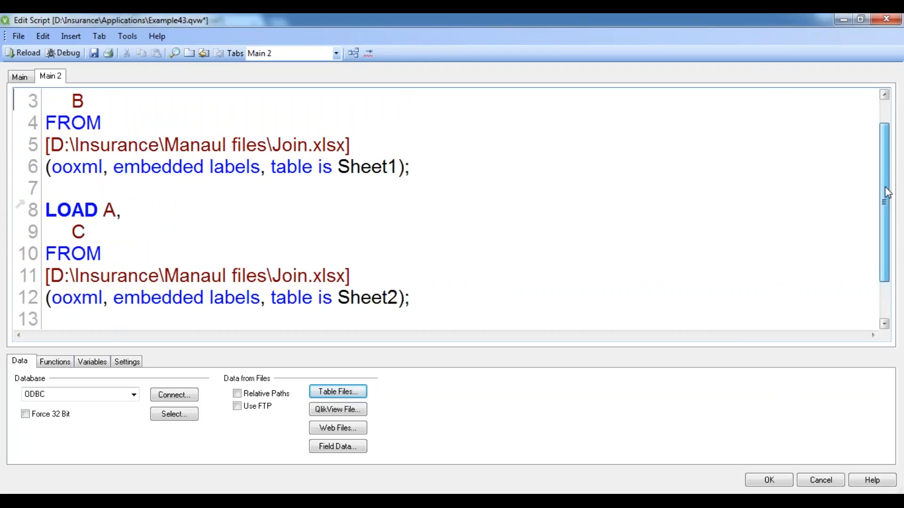
{"action": "scroll", "coordinate": [886, 193], "scroll_direction": "up", "scroll_amount": 1}
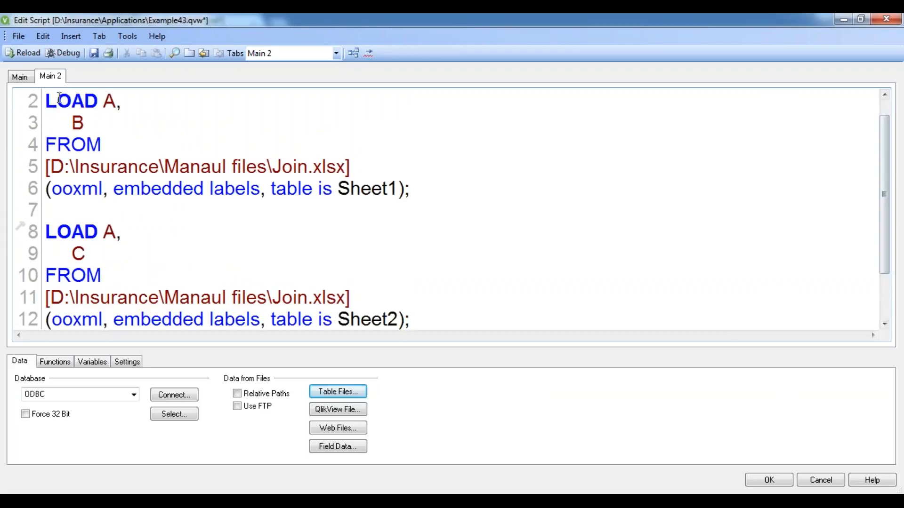
{"action": "left_click", "coordinate": [25, 52]}
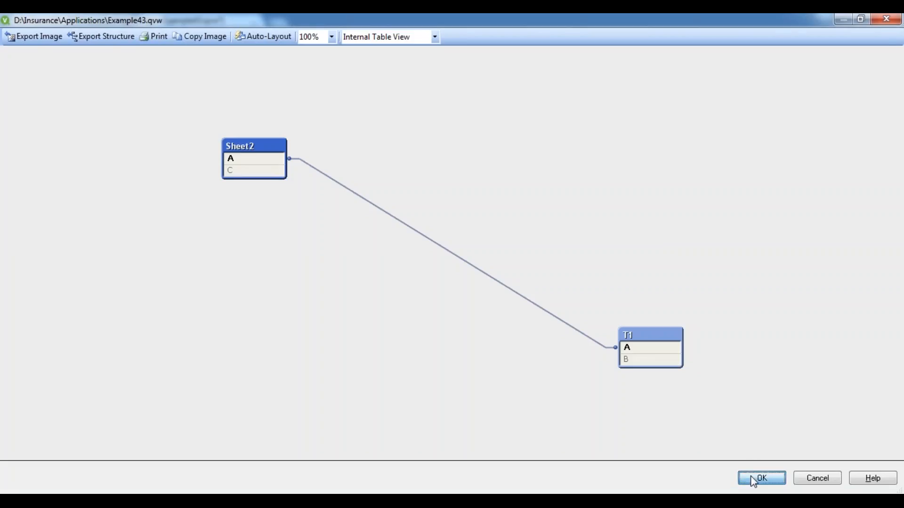
{"action": "left_click", "coordinate": [761, 478]}
Create a table box on the Main sheet displaying all the fields A, B and C.
{"action": "right_click", "coordinate": [159, 171]}
{"action": "mouse_move", "coordinate": [248, 213]}
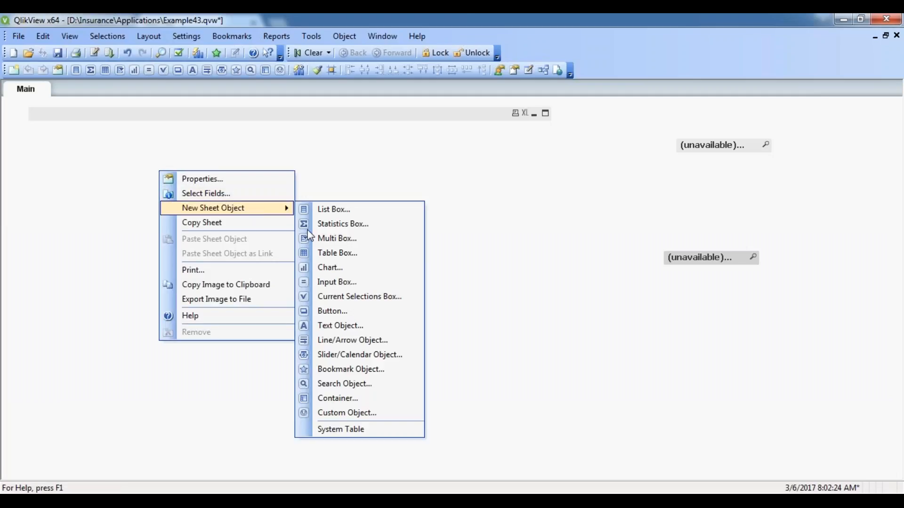
{"action": "left_click", "coordinate": [337, 252]}
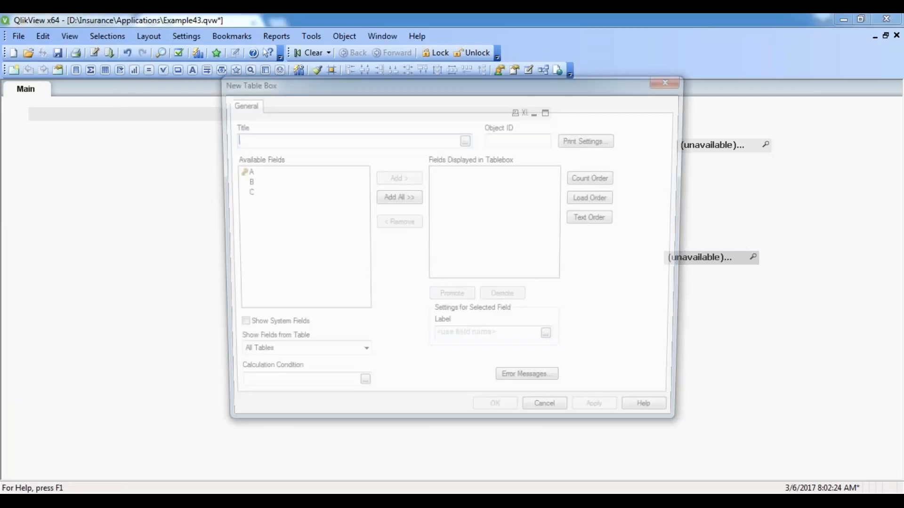
{"action": "left_click", "coordinate": [397, 197]}
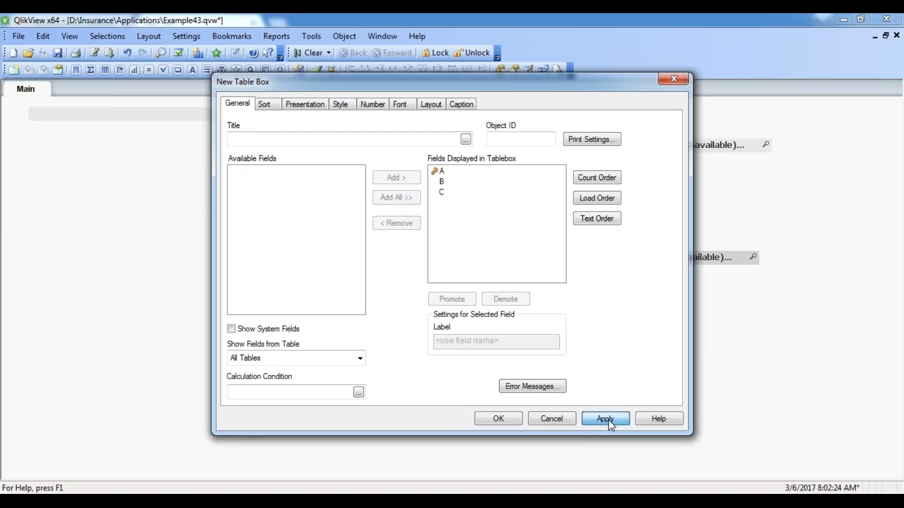
{"action": "left_click", "coordinate": [499, 419]}
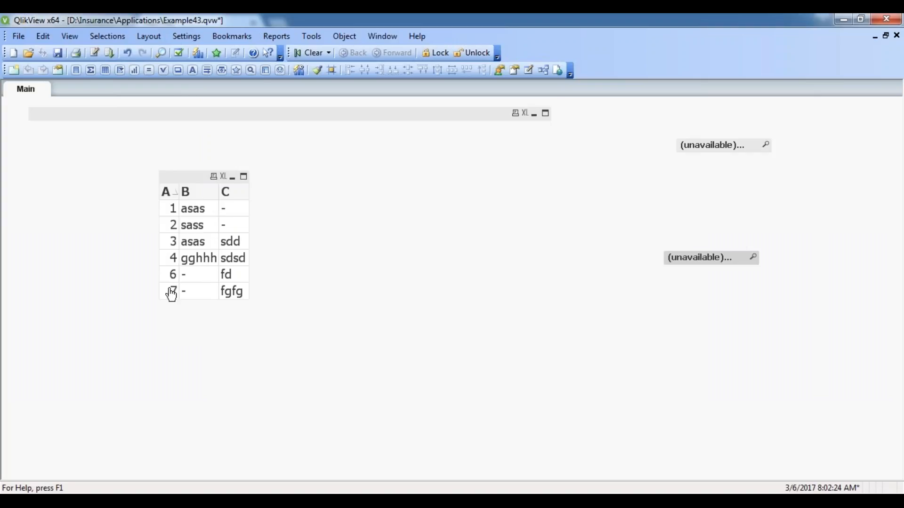
Open the Join workbook in Excel from the Insurance\Manaul files folder on drive D.
{"action": "key", "text": "super+e"}
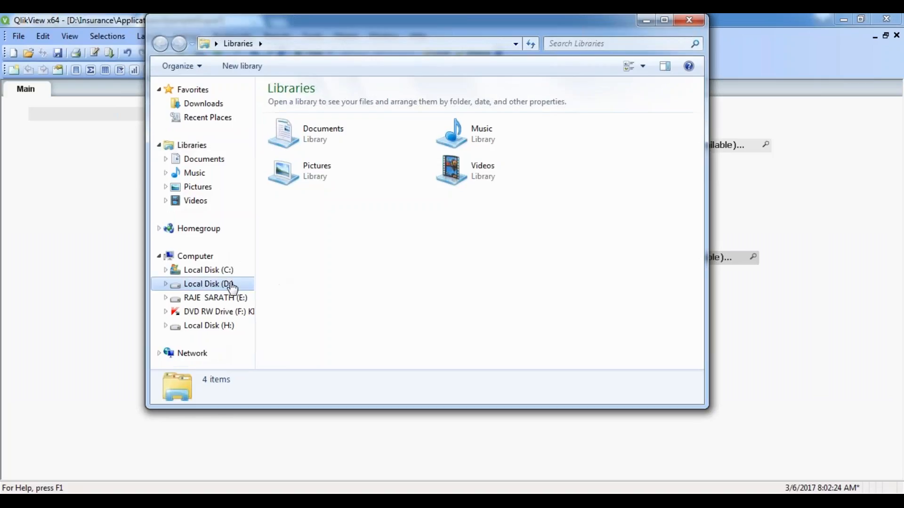
{"action": "left_click", "coordinate": [207, 284]}
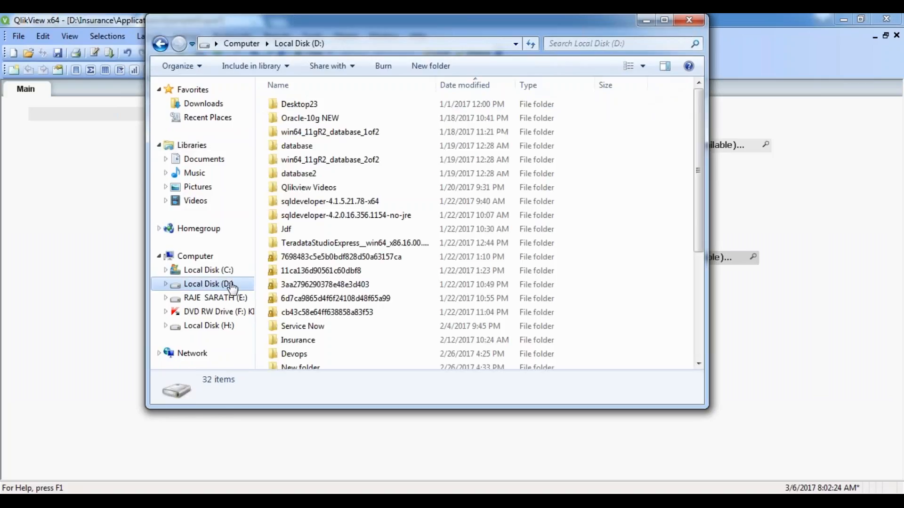
{"action": "left_click", "coordinate": [322, 138]}
{"action": "double_click", "coordinate": [312, 344]}
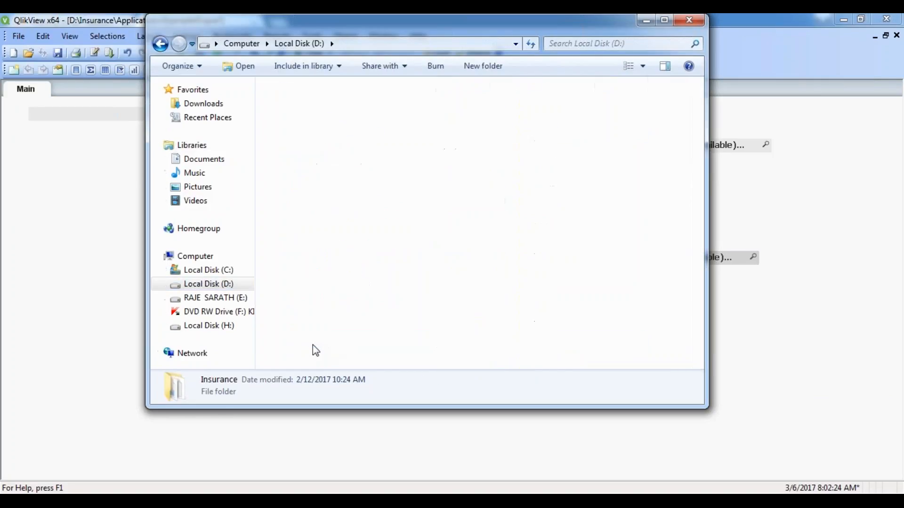
{"action": "left_click", "coordinate": [315, 179]}
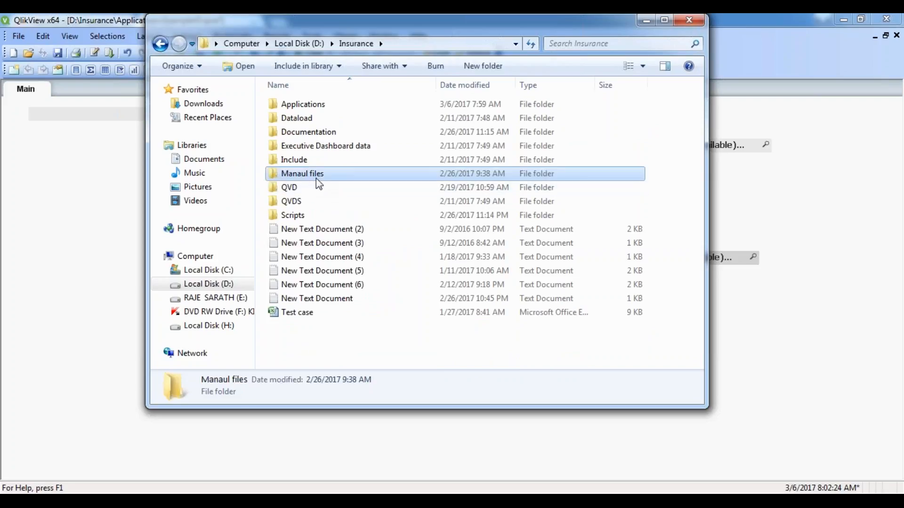
{"action": "double_click", "coordinate": [317, 179]}
{"action": "left_click", "coordinate": [289, 188]}
{"action": "left_click", "coordinate": [299, 241]}
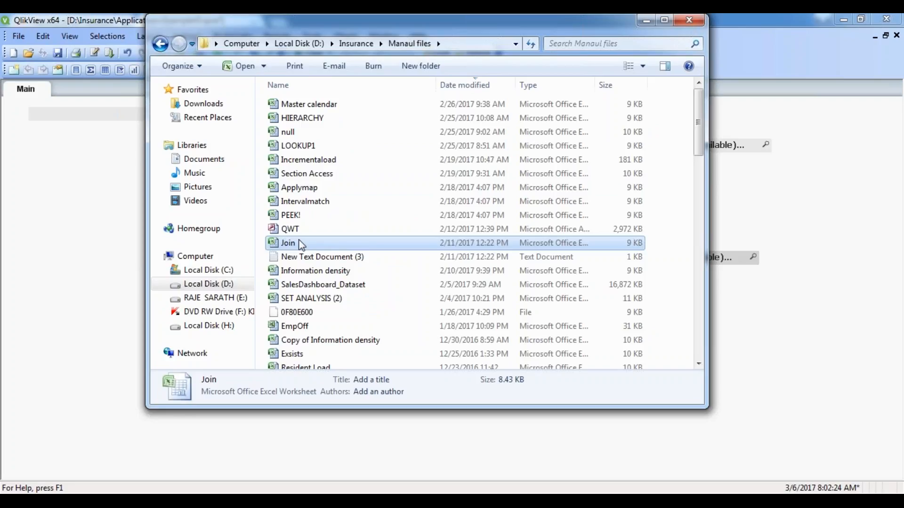
{"action": "double_click", "coordinate": [302, 245]}
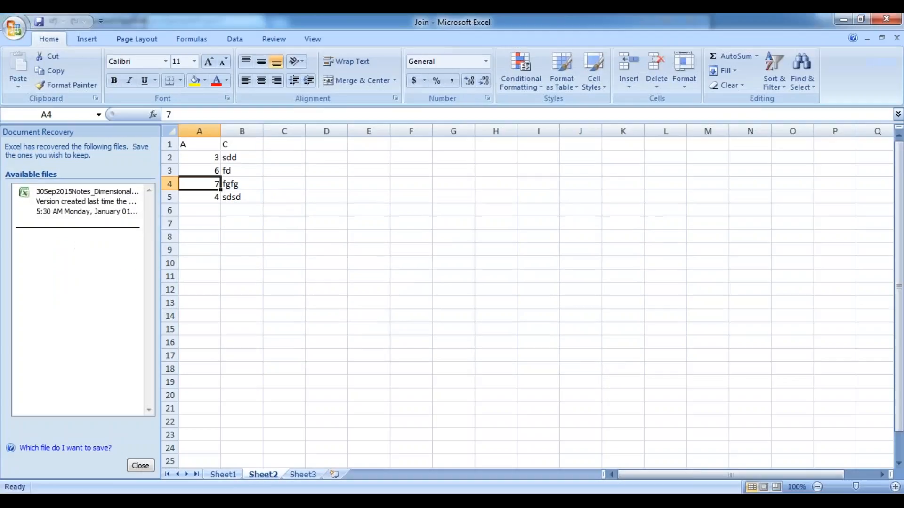
Dismiss the document recovery pane and compare the column A values on Sheet1 and Sheet2 with the QlikView table box.
{"action": "left_click", "coordinate": [147, 466]}
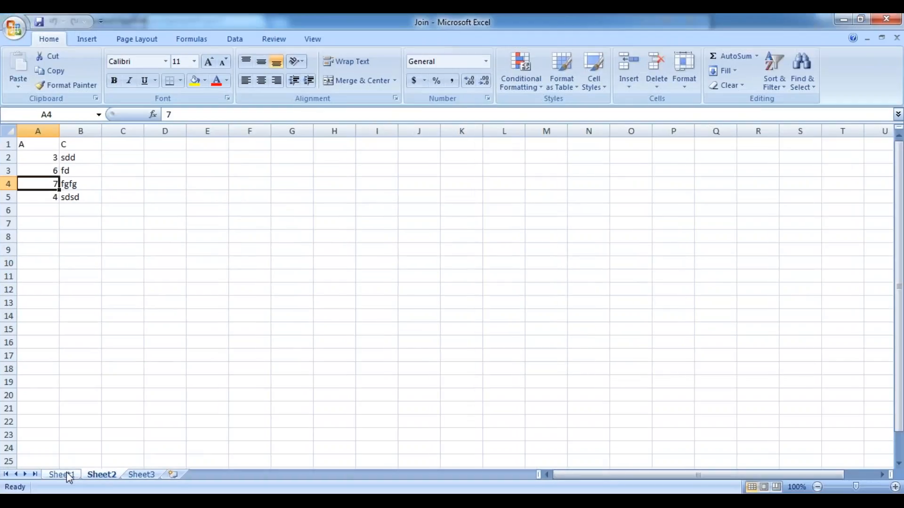
{"action": "left_click", "coordinate": [67, 474]}
{"action": "left_click", "coordinate": [101, 475]}
{"action": "left_click", "coordinate": [61, 474]}
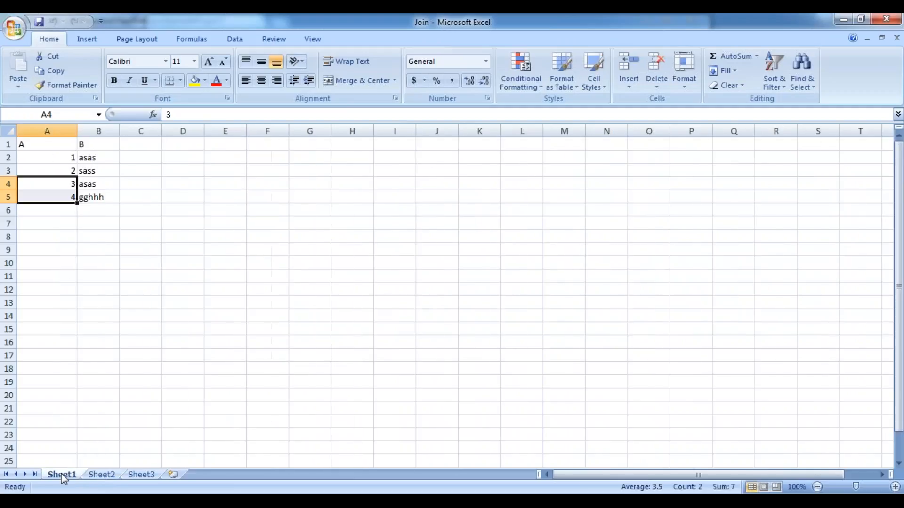
{"action": "left_click", "coordinate": [101, 476]}
{"action": "left_click", "coordinate": [57, 157]}
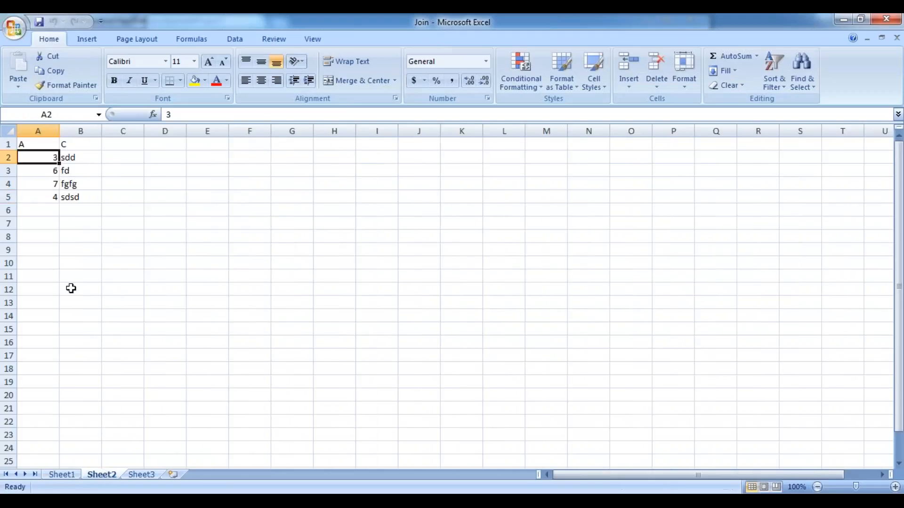
{"action": "left_click", "coordinate": [63, 474]}
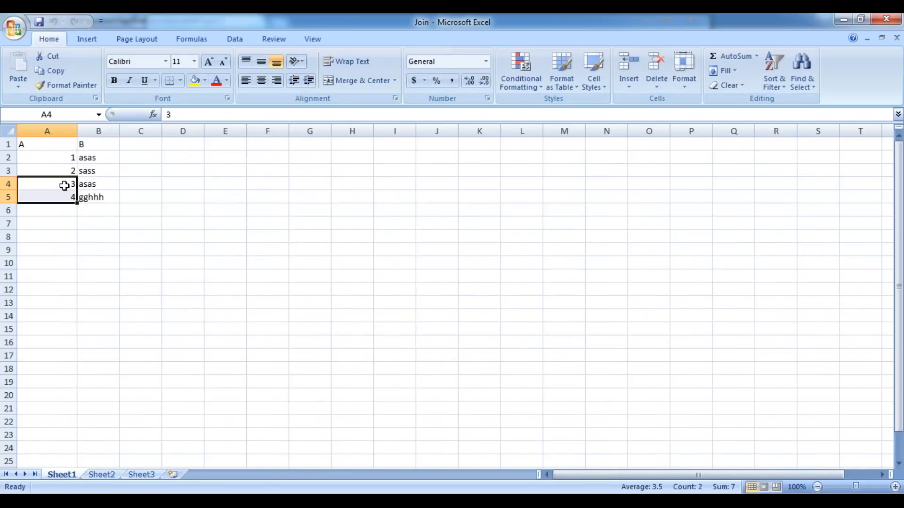
{"action": "left_click", "coordinate": [67, 158]}
{"action": "left_click_drag", "start_coordinate": [66, 158], "coordinate": [66, 172]}
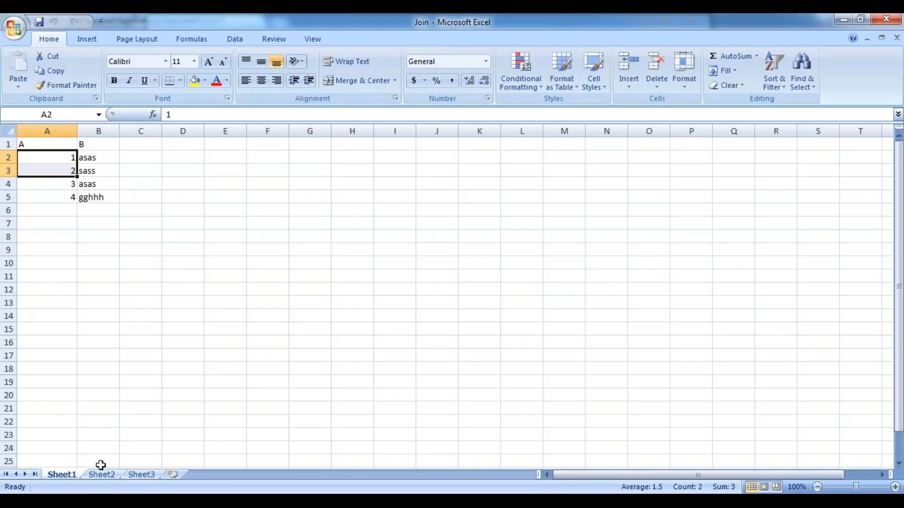
{"action": "left_click", "coordinate": [101, 474]}
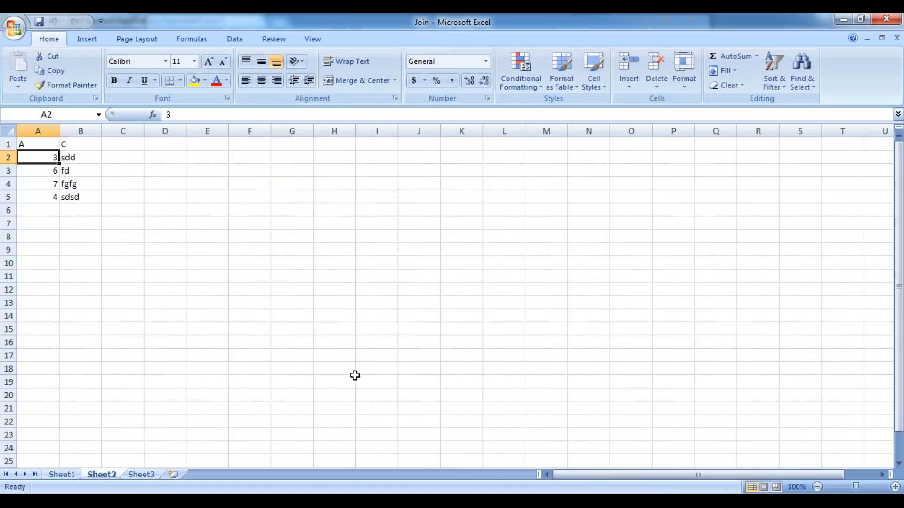
{"action": "left_click", "coordinate": [367, 501]}
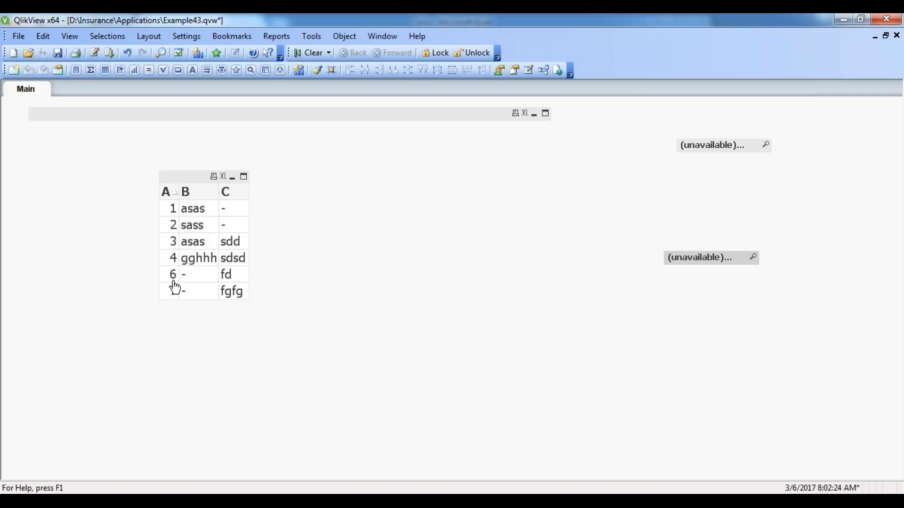
Add an inner join prefix before the Sheet2 load statement in the Main 2 script and review both load statements.
{"action": "left_click", "coordinate": [95, 53]}
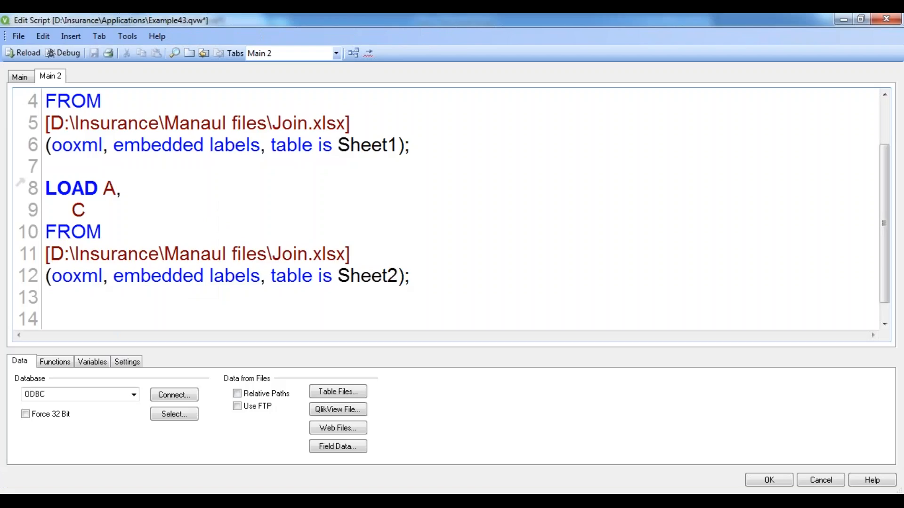
{"action": "left_click_drag", "start_coordinate": [104, 187], "coordinate": [121, 189]}
{"action": "left_click", "coordinate": [68, 165]}
{"action": "left_click_drag", "start_coordinate": [885, 246], "coordinate": [882, 203]}
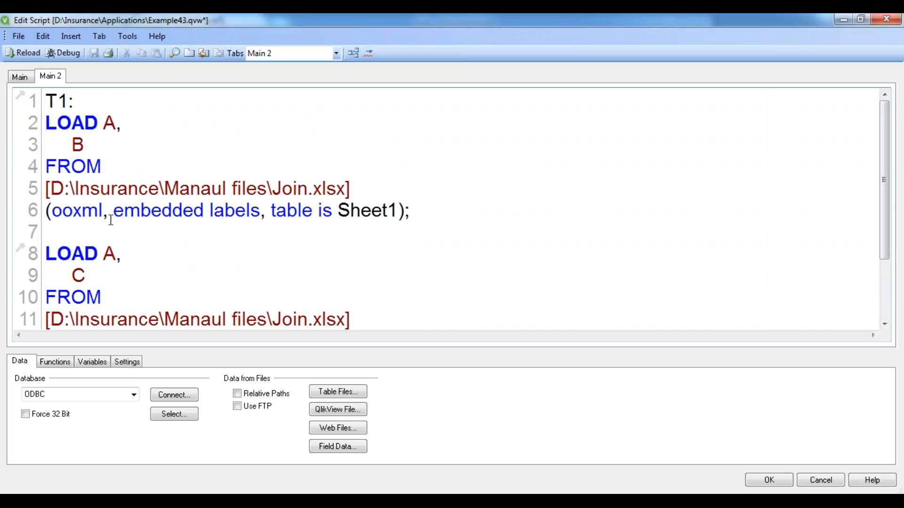
{"action": "type", "text": "inner "}
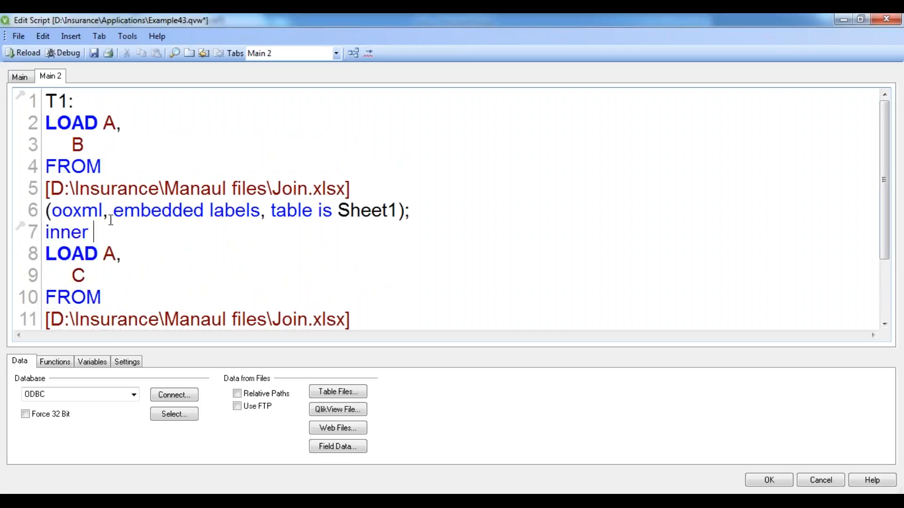
{"action": "type", "text": "join"}
{"action": "left_click", "coordinate": [49, 231]}
{"action": "left_click_drag", "start_coordinate": [49, 230], "coordinate": [133, 238]}
{"action": "left_click", "coordinate": [180, 249]}
{"action": "left_click_drag", "start_coordinate": [46, 100], "coordinate": [116, 300]}
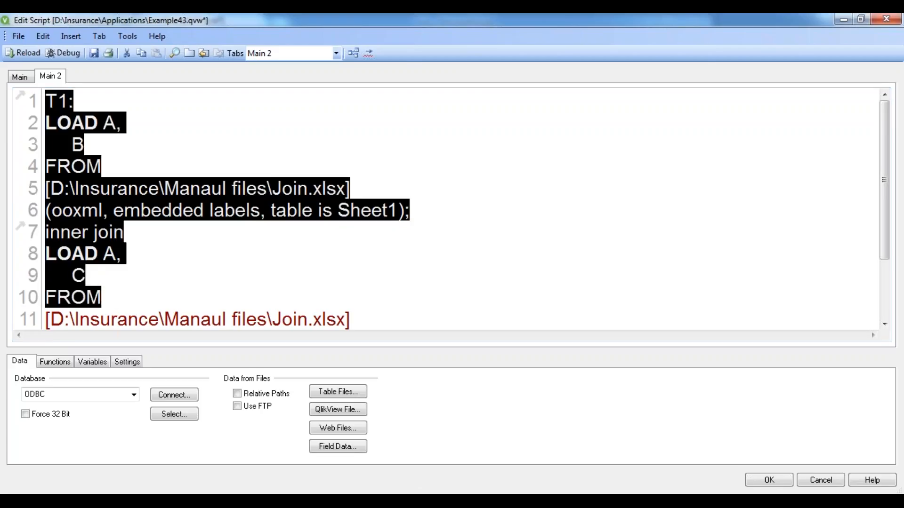
Switch to the Join workbook in Excel and fill the Sheet2 data range A1:B5 with yellow.
{"action": "left_click", "coordinate": [399, 501]}
{"action": "left_click_drag", "start_coordinate": [36, 144], "coordinate": [74, 198]}
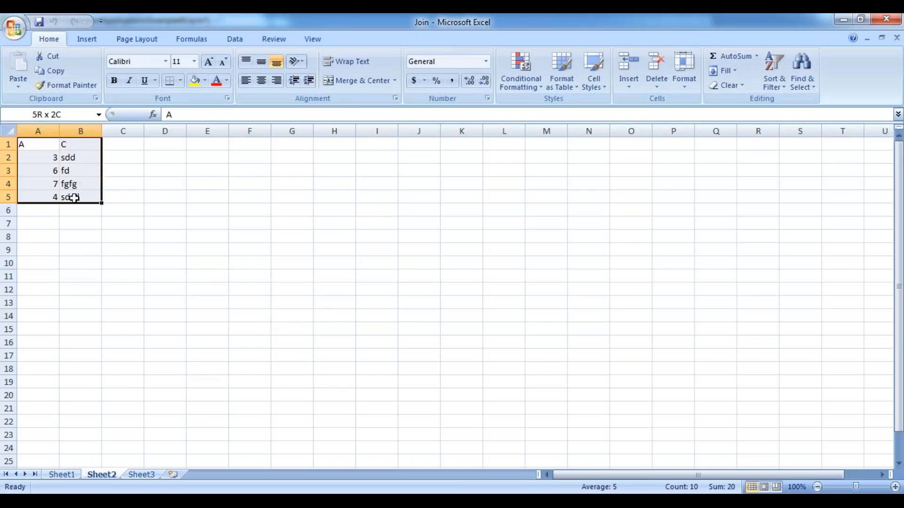
{"action": "left_click", "coordinate": [205, 81]}
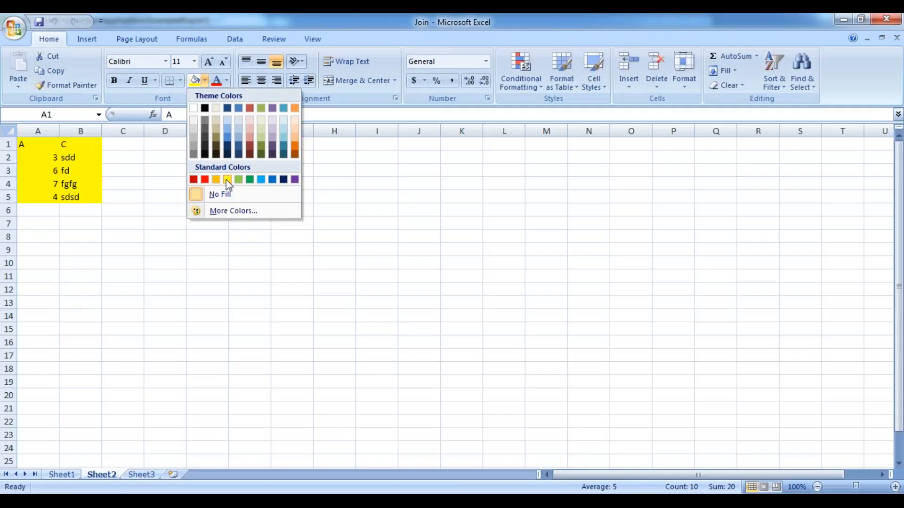
{"action": "left_click", "coordinate": [227, 180]}
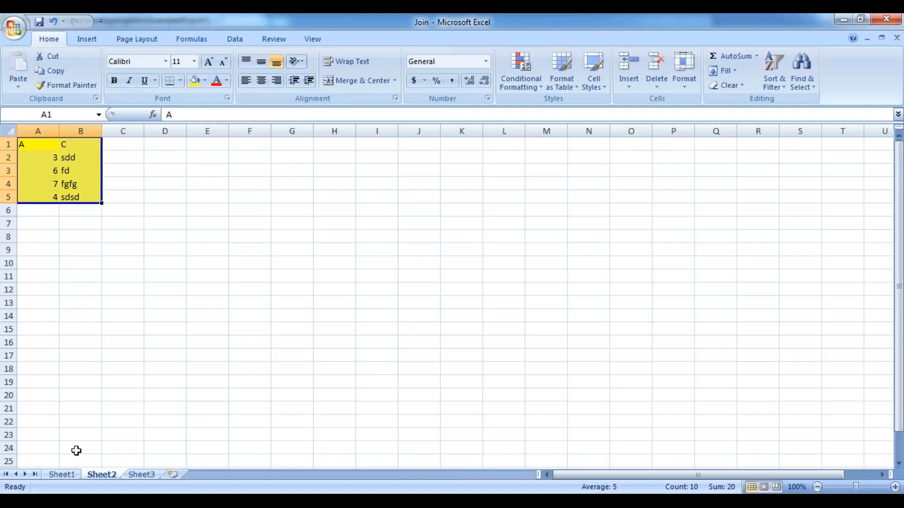
Fill the Sheet1 data range A1:B5 with yellow.
{"action": "left_click", "coordinate": [61, 474]}
{"action": "left_click", "coordinate": [48, 145]}
{"action": "left_click_drag", "start_coordinate": [61, 154], "coordinate": [95, 201]}
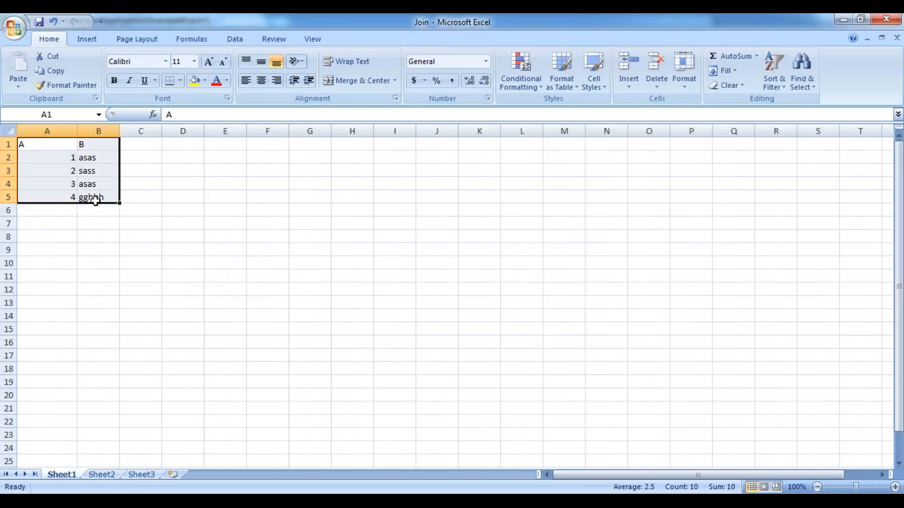
{"action": "left_click", "coordinate": [205, 83]}
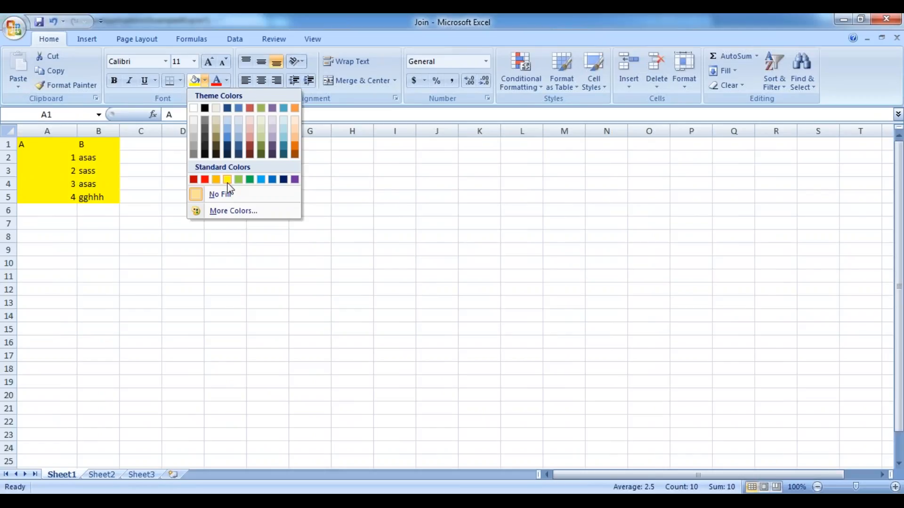
{"action": "left_click", "coordinate": [227, 183]}
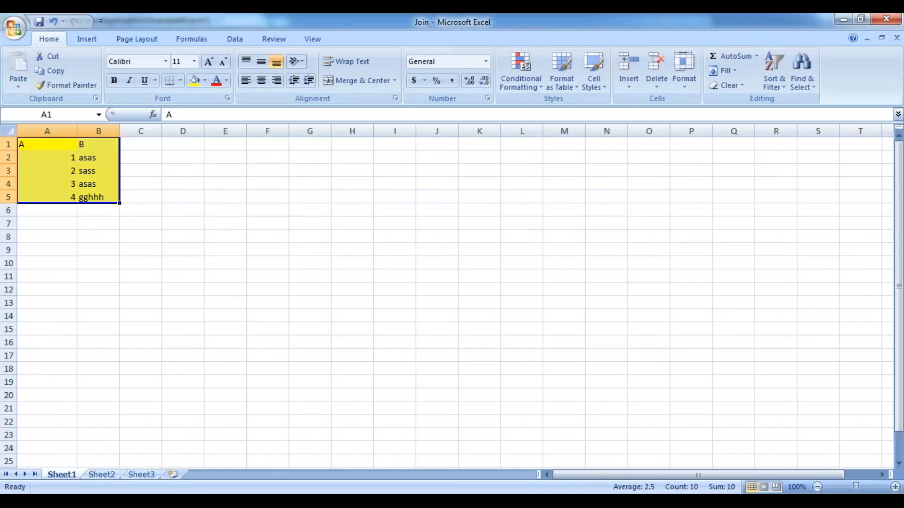
Return to the QlikView script, reload it with the inner join and accept the sheet properties to show the table box.
{"action": "key", "text": "alt+Tab"}
{"action": "left_click", "coordinate": [141, 247]}
{"action": "left_click", "coordinate": [48, 236]}
{"action": "left_click_drag", "start_coordinate": [59, 232], "coordinate": [129, 233]}
{"action": "left_click", "coordinate": [129, 232]}
{"action": "left_click", "coordinate": [25, 53]}
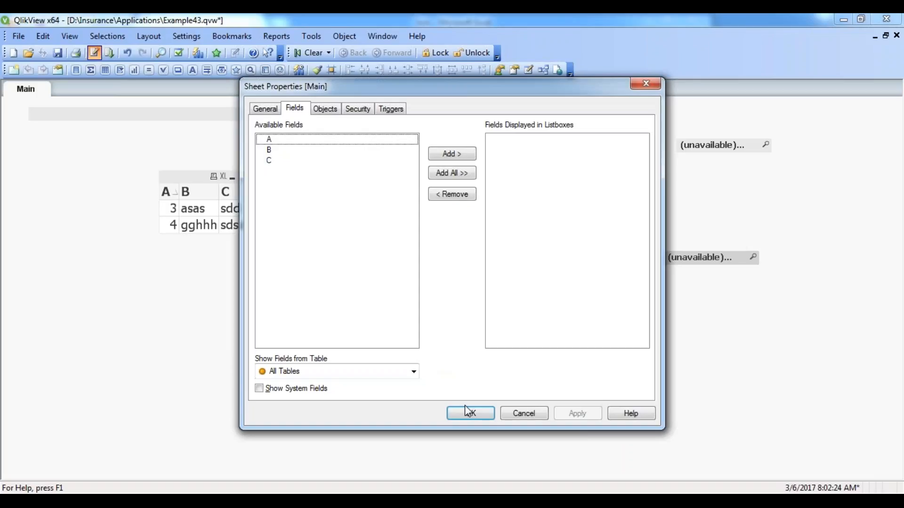
{"action": "left_click", "coordinate": [470, 414]}
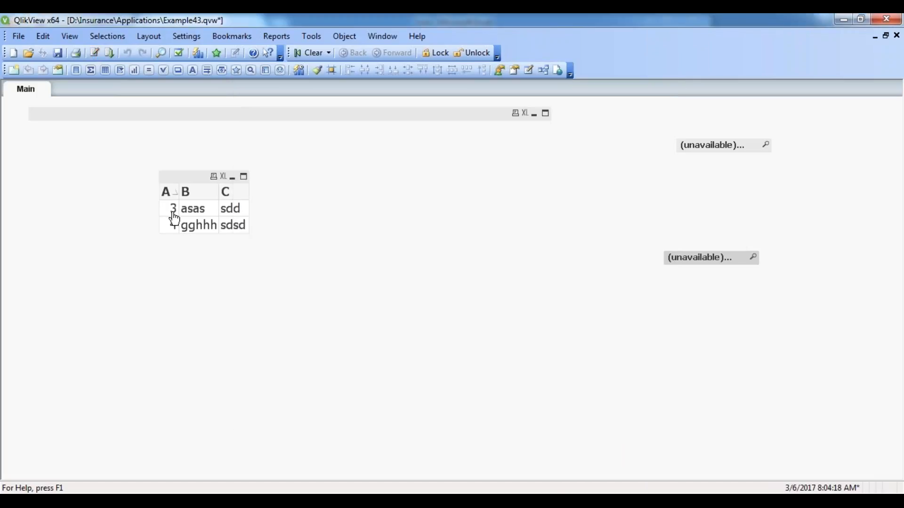
Change the join prefix before the Sheet2 load in the Main 2 script to left join.
{"action": "left_click", "coordinate": [96, 53]}
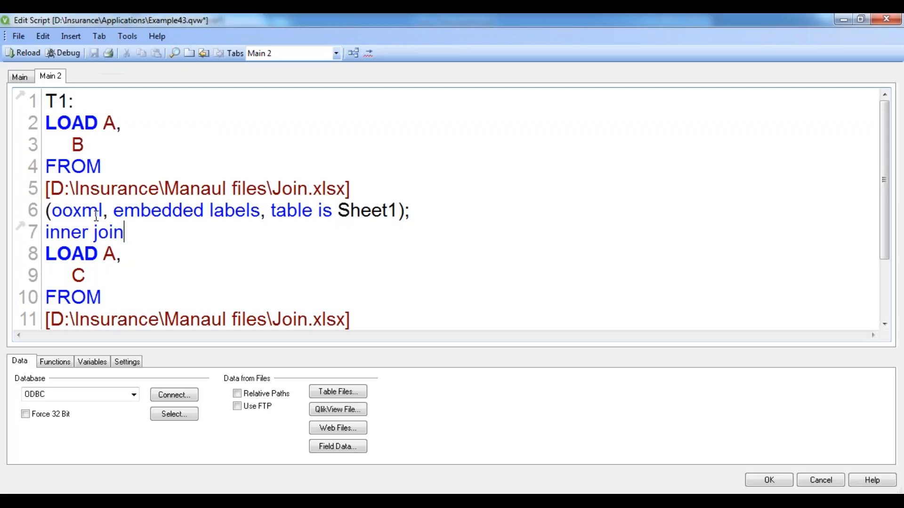
{"action": "key", "text": "BackSpace"}
{"action": "key", "text": "BackSpace"}
{"action": "key", "text": "BackSpace"}
{"action": "key", "text": "BackSpace"}
{"action": "key", "text": "BackSpace"}
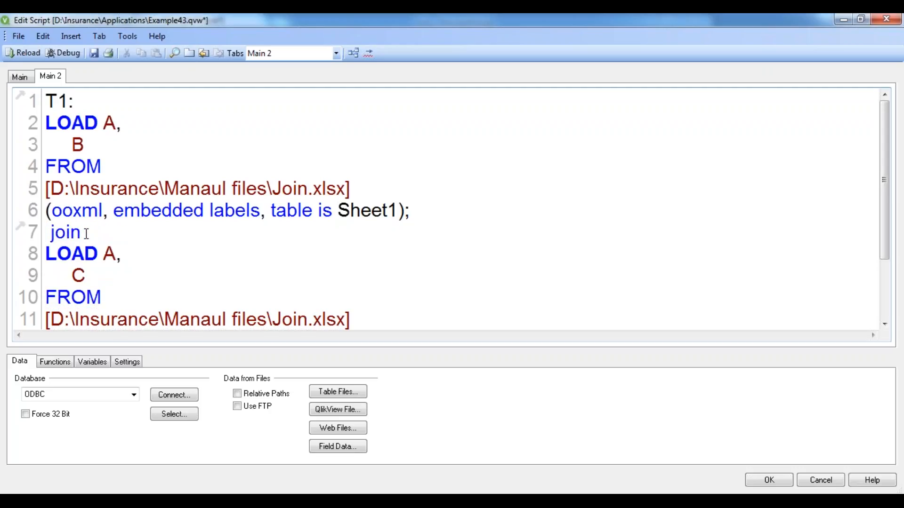
{"action": "type", "text": "left"}
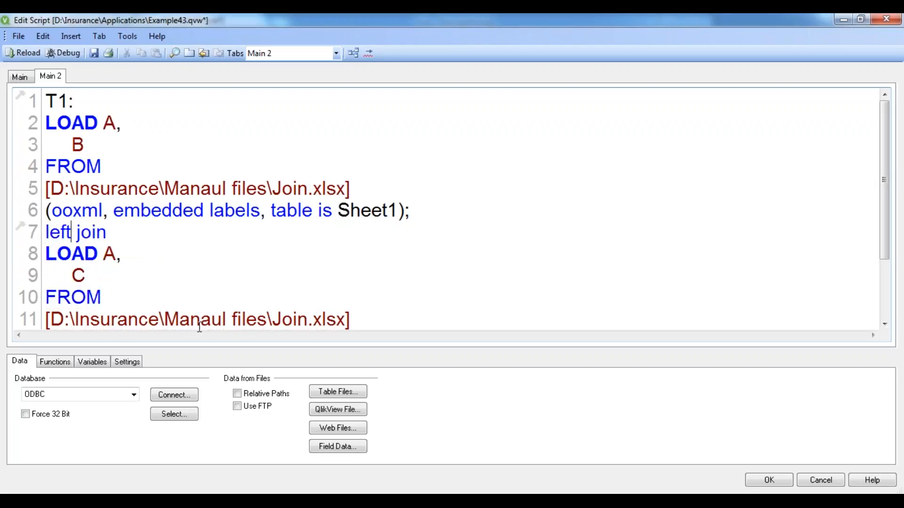
Compare Sheet1 and Sheet2 in the Join workbook in Excel, keeping Sheet1 as the first sheet, and check column A's matching values.
{"action": "key", "text": "alt+Tab"}
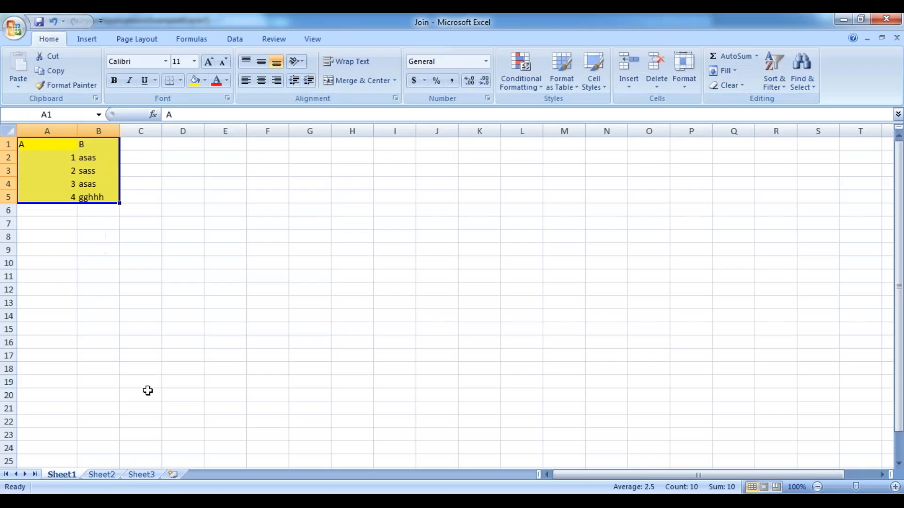
{"action": "left_click", "coordinate": [102, 474]}
{"action": "left_click_drag", "start_coordinate": [94, 478], "coordinate": [71, 477]}
{"action": "left_click", "coordinate": [94, 475]}
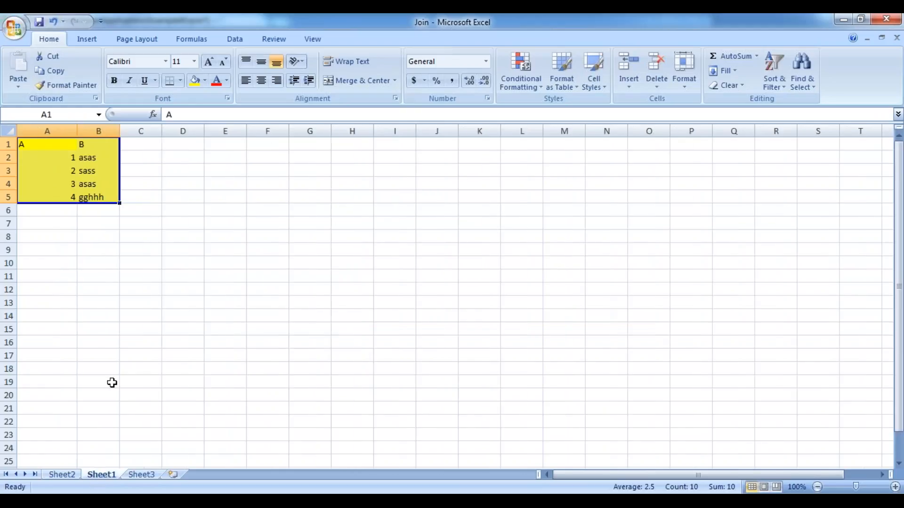
{"action": "left_click_drag", "start_coordinate": [103, 477], "coordinate": [57, 475]}
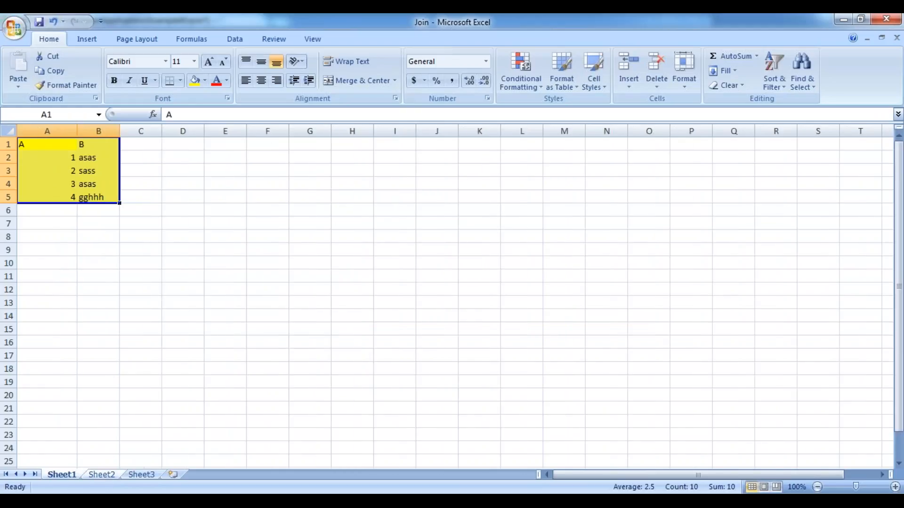
{"action": "left_click", "coordinate": [76, 195]}
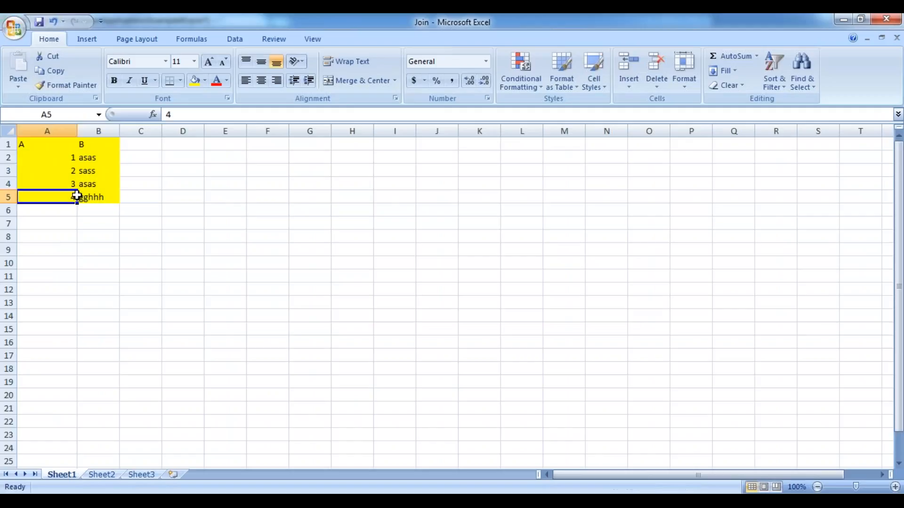
{"action": "left_click", "coordinate": [71, 184]}
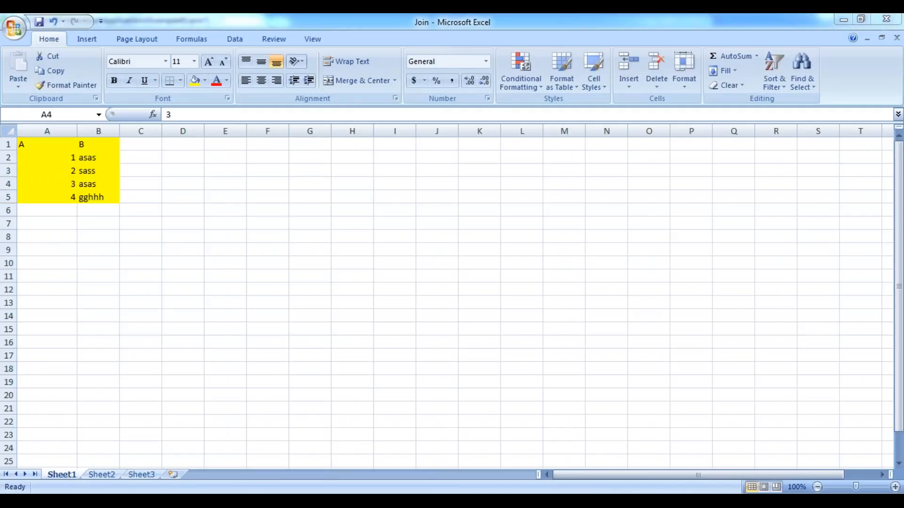
Return to the QlikView script, save and reload it with the left join, and accept the sheet properties.
{"action": "left_click", "coordinate": [346, 502]}
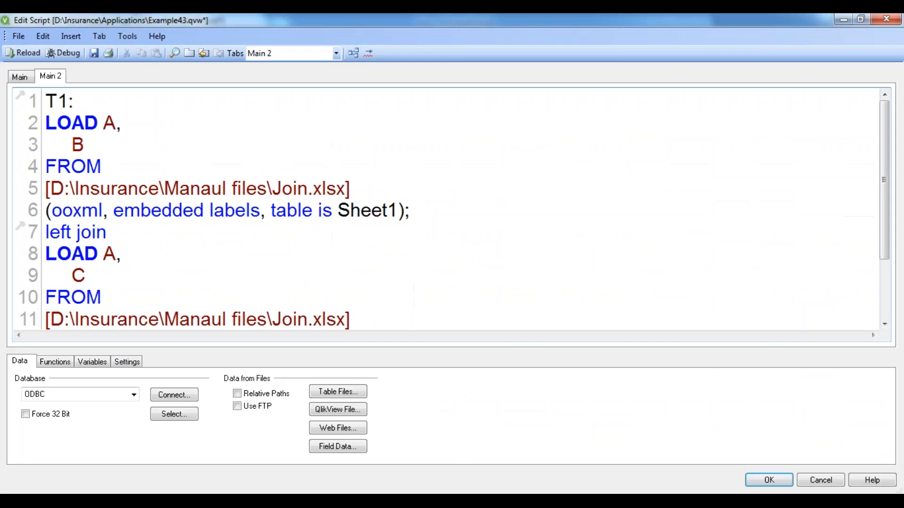
{"action": "left_click", "coordinate": [94, 53]}
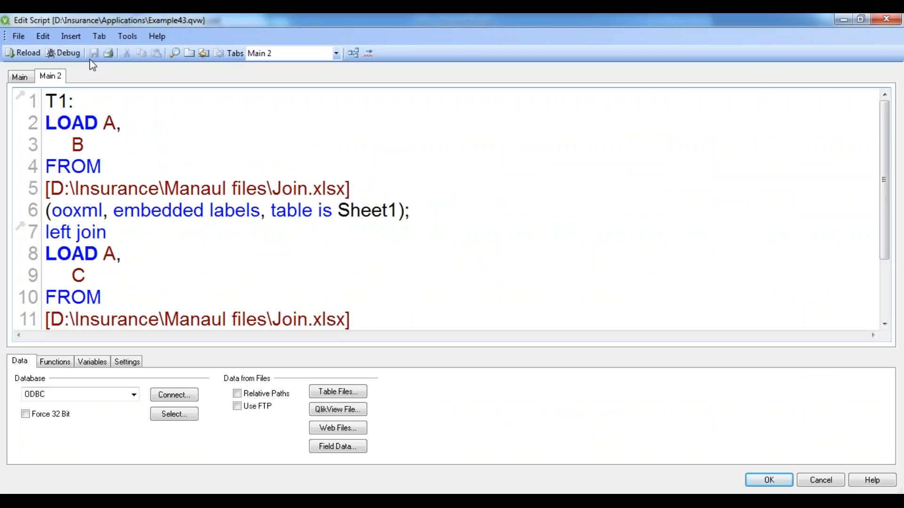
{"action": "left_click", "coordinate": [29, 53]}
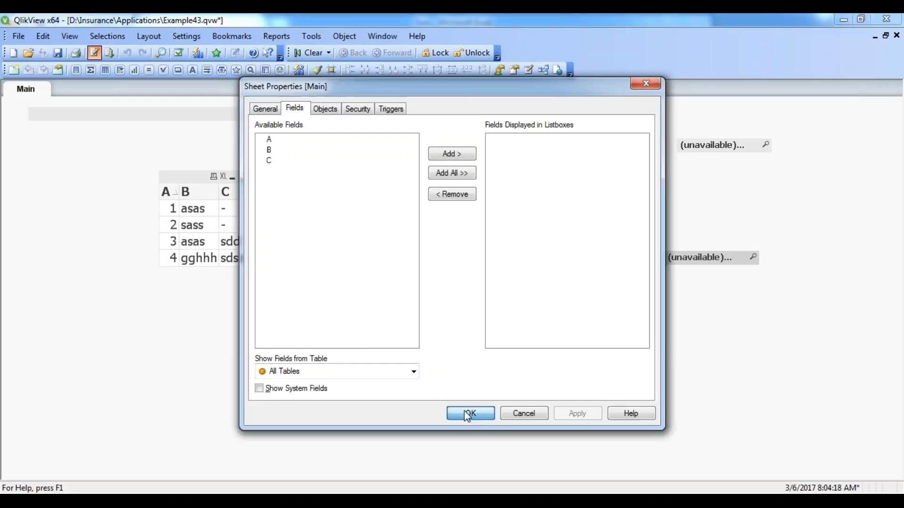
{"action": "left_click", "coordinate": [468, 413]}
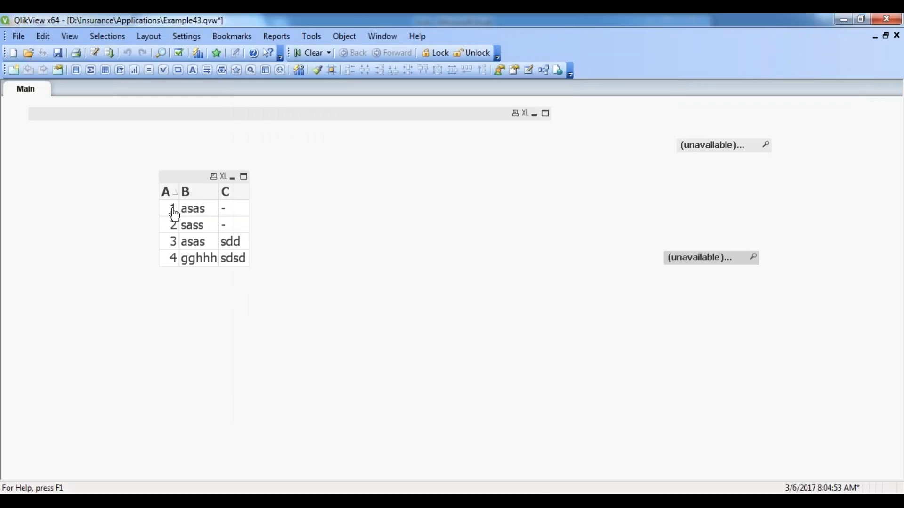
Change the join prefix before the Sheet2 load in the Main 2 script to right join.
{"action": "left_click", "coordinate": [94, 53]}
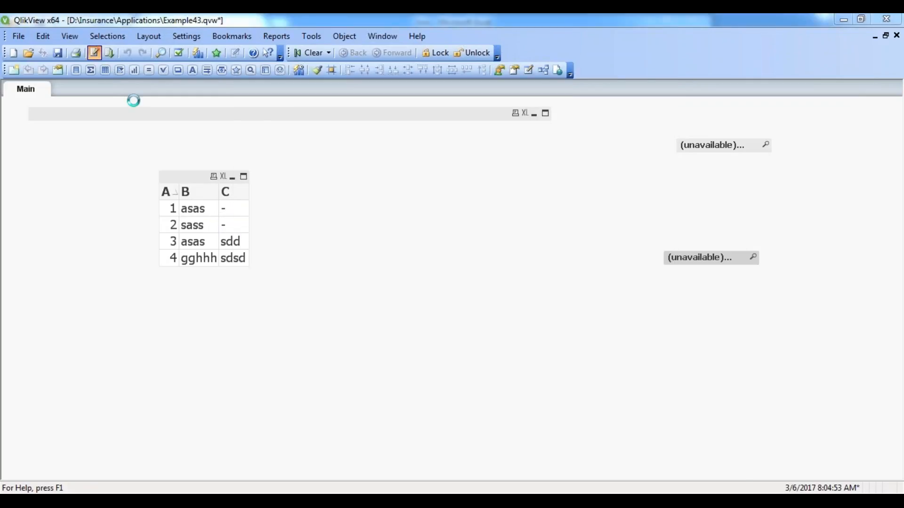
{"action": "left_click", "coordinate": [75, 237]}
{"action": "key", "text": "BackSpace"}
{"action": "key", "text": "BackSpace"}
{"action": "key", "text": "BackSpace"}
{"action": "key", "text": "BackSpace"}
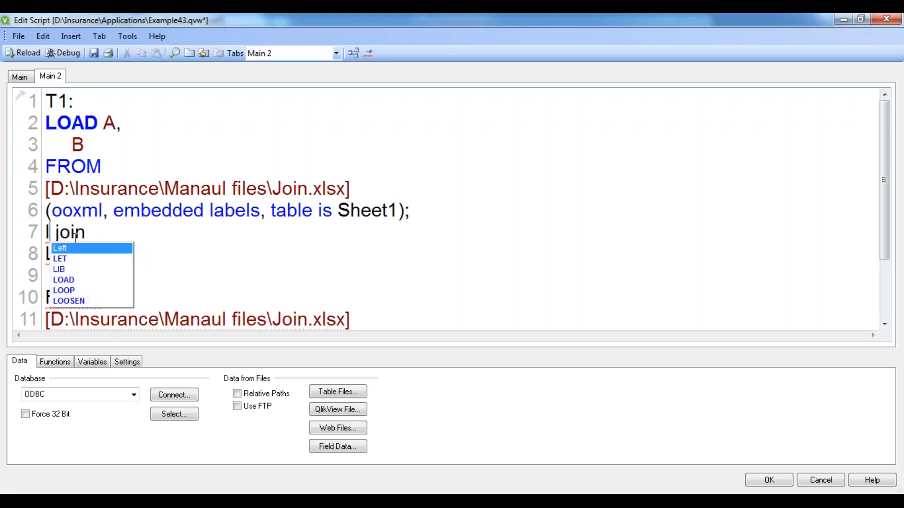
{"action": "type", "text": "ri"}
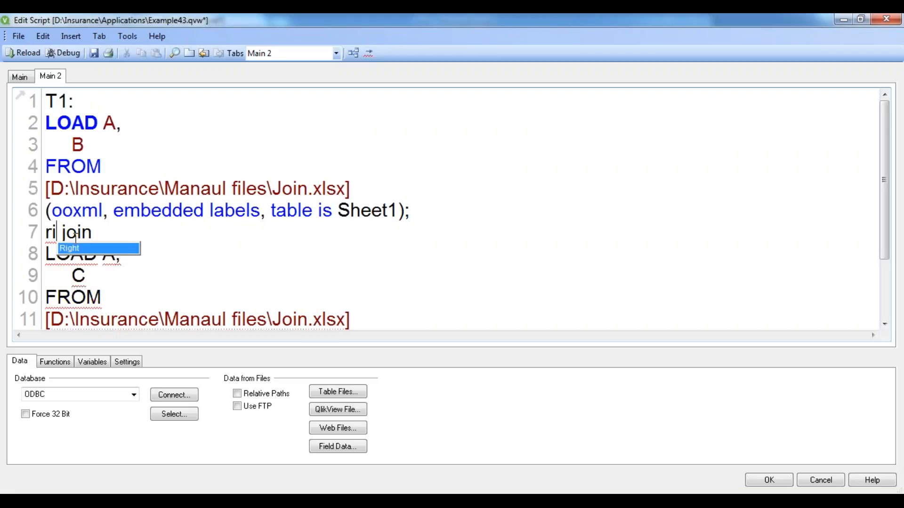
{"action": "key", "text": "BackSpace"}
{"action": "type", "text": "i"}
{"action": "key", "text": "Return"}
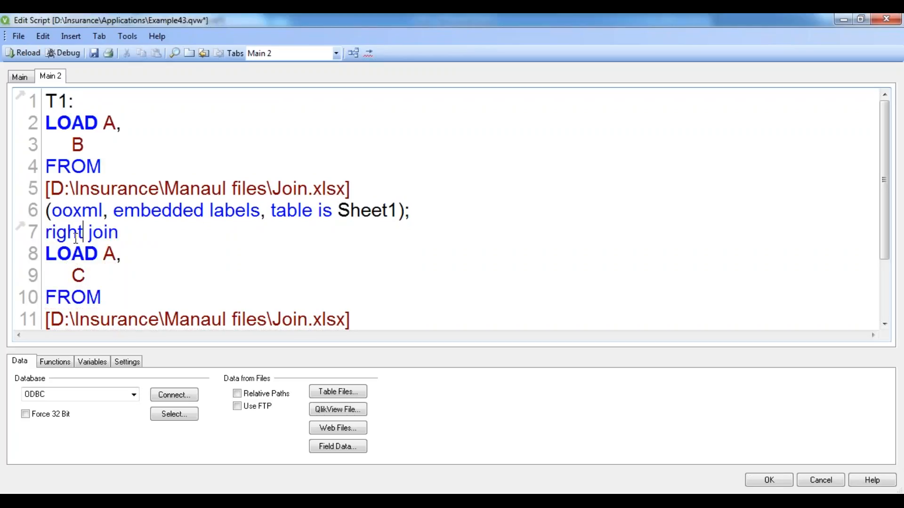
Save the script, reload it with the right join, and accept the sheet properties.
{"action": "left_click", "coordinate": [94, 54]}
{"action": "left_click", "coordinate": [27, 53]}
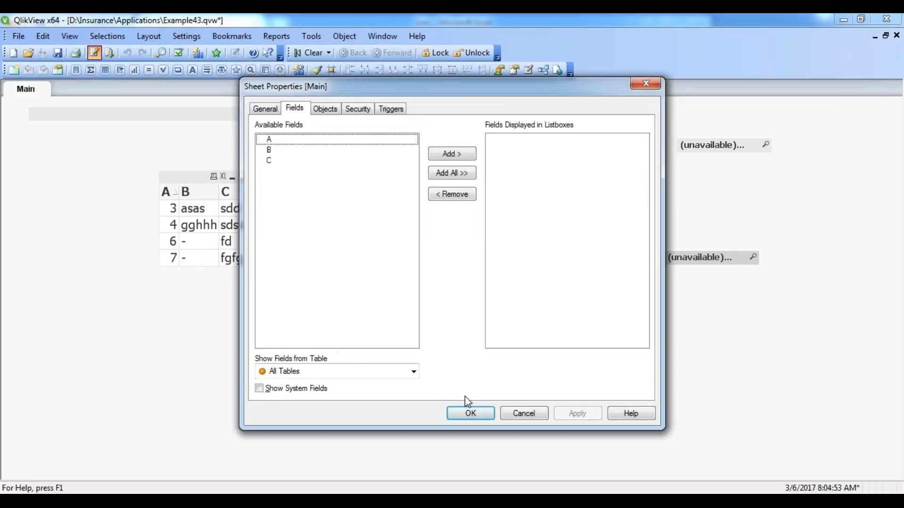
{"action": "left_click", "coordinate": [471, 413]}
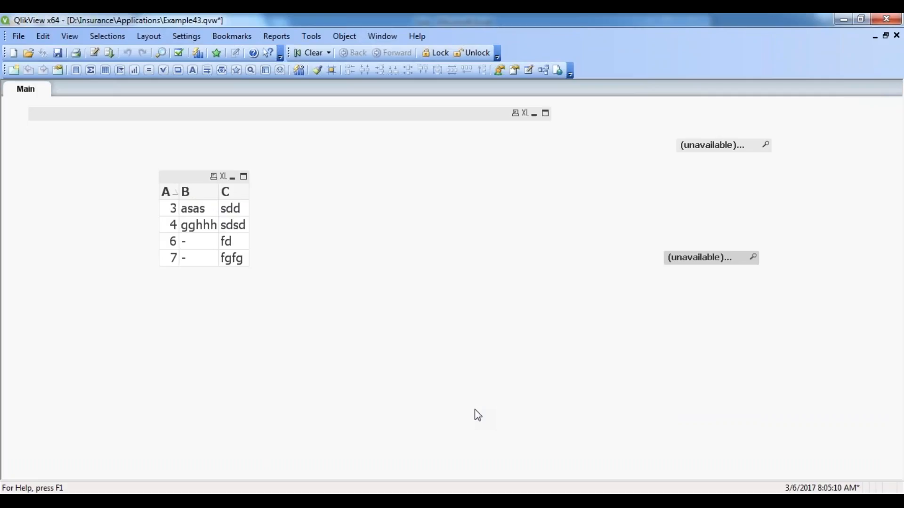
Reopen the script and reduce the prefix before the Sheet2 load in Main 2 to a plain join.
{"action": "left_click", "coordinate": [95, 54]}
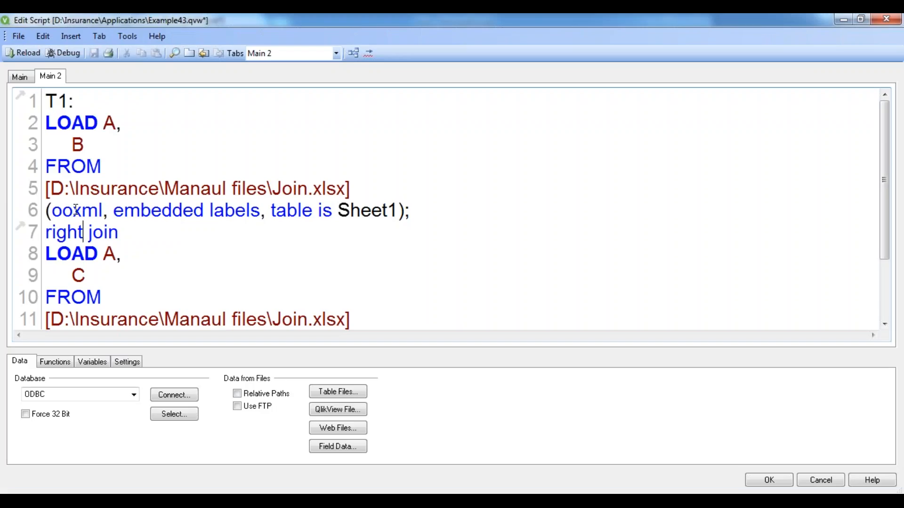
{"action": "key", "text": "BackSpace"}
{"action": "key", "text": "BackSpace"}
{"action": "key", "text": "BackSpace"}
{"action": "key", "text": "BackSpace"}
{"action": "key", "text": "BackSpace"}
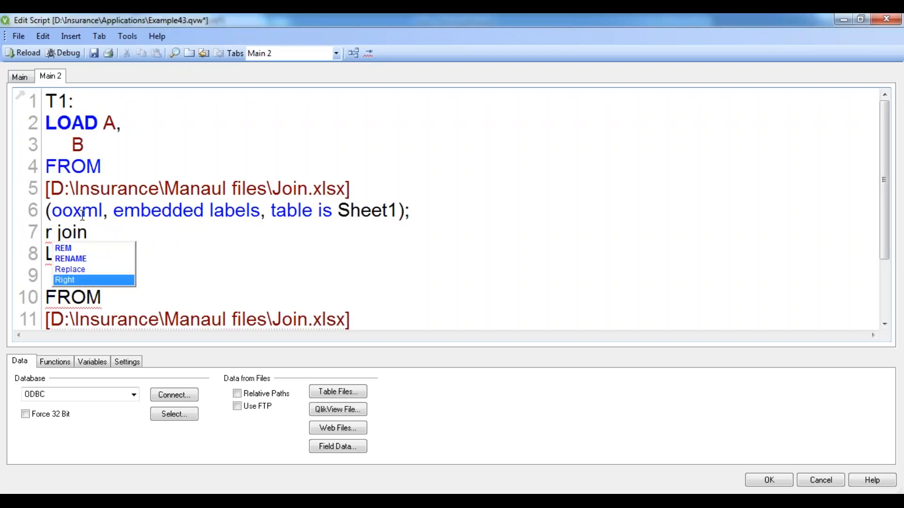
{"action": "type", "text": "full"}
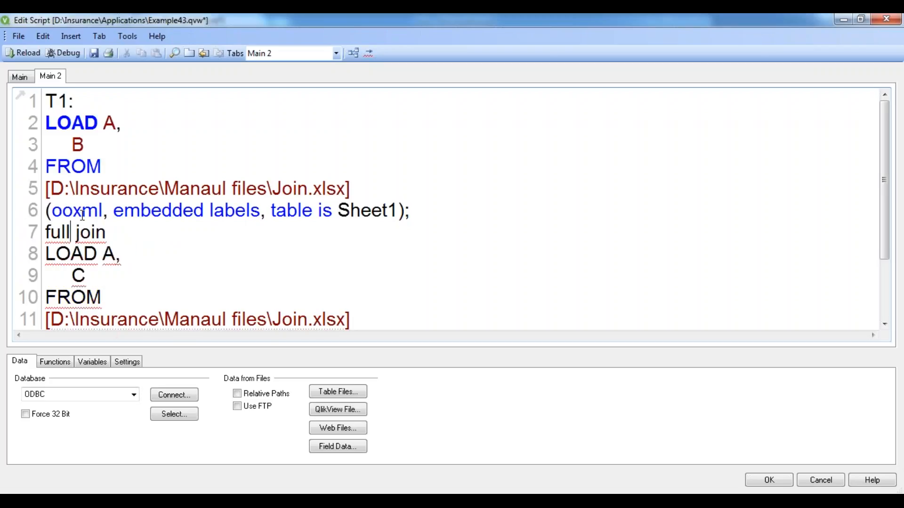
{"action": "key", "text": "BackSpace"}
{"action": "key", "text": "BackSpace"}
{"action": "key", "text": "BackSpace"}
{"action": "key", "text": "BackSpace"}
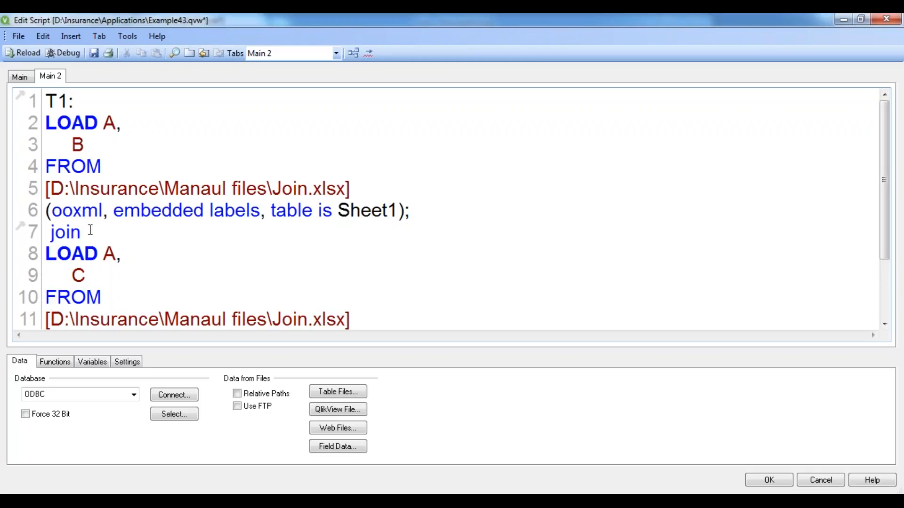
Reload the script with the plain join and accept the sheet properties.
{"action": "left_click", "coordinate": [50, 232]}
{"action": "left_click", "coordinate": [22, 52]}
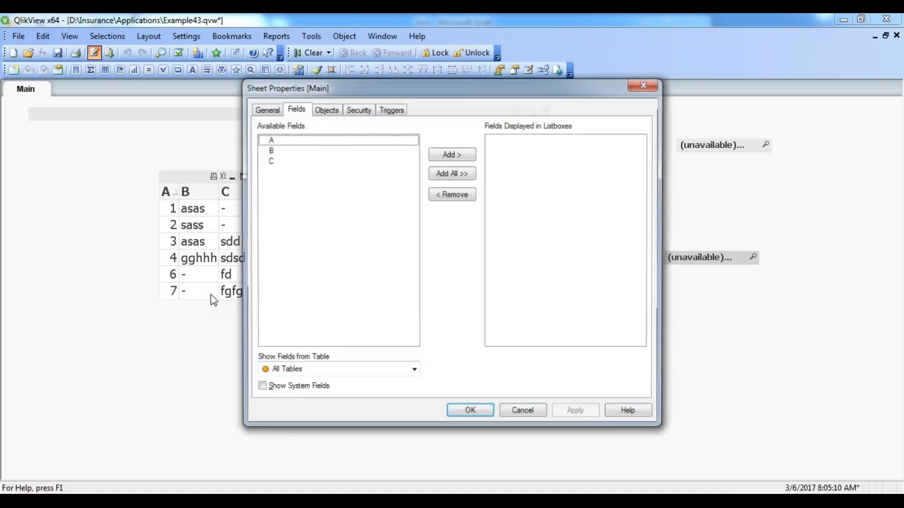
{"action": "left_click", "coordinate": [470, 413]}
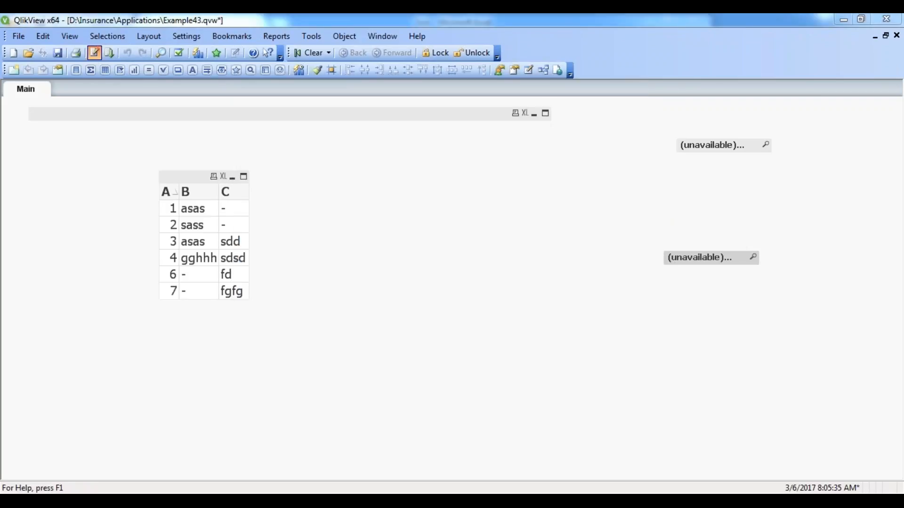
Comment out the join prefix before the Sheet2 load, reload the script, and accept the sheet properties.
{"action": "key", "text": "ctrl+e"}
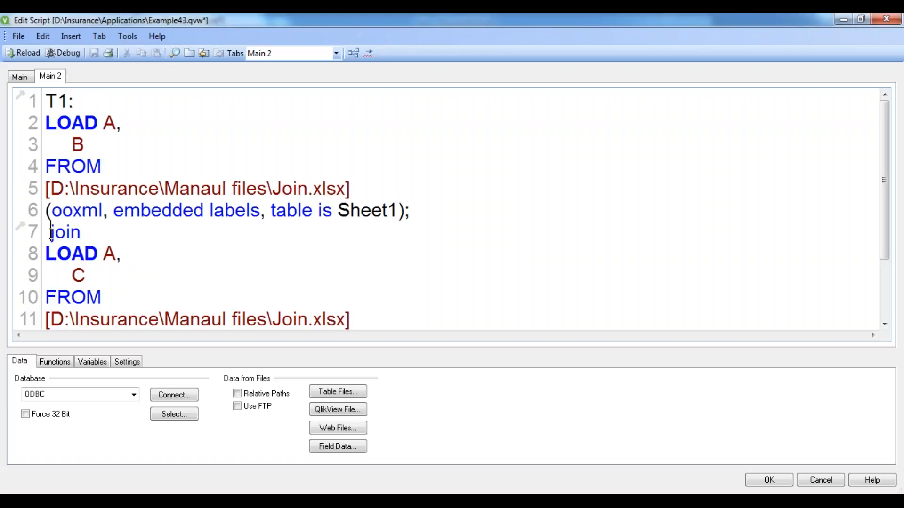
{"action": "left_click", "coordinate": [50, 232]}
{"action": "type", "text": "//"}
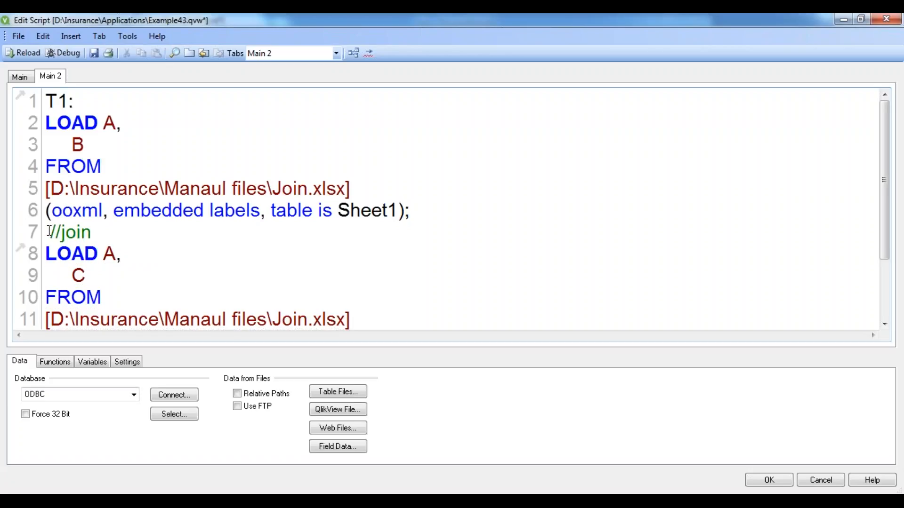
{"action": "left_click", "coordinate": [29, 52]}
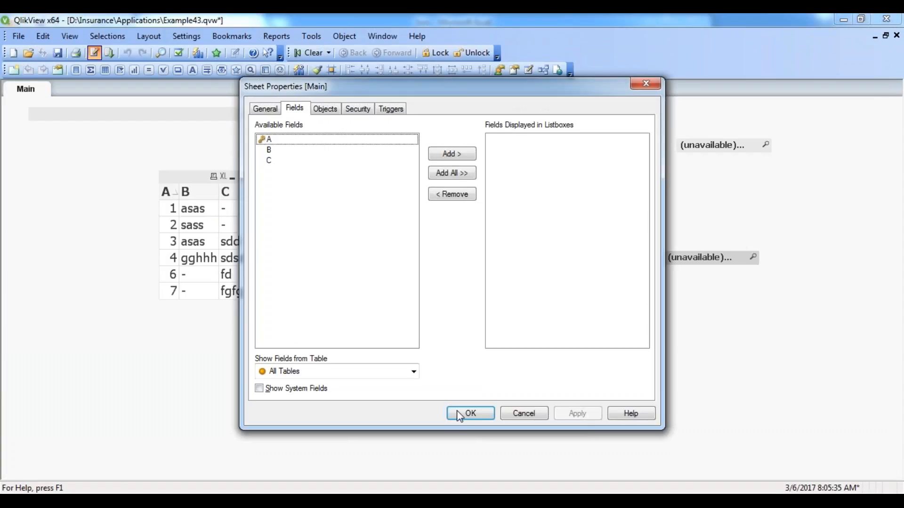
{"action": "left_click", "coordinate": [466, 413]}
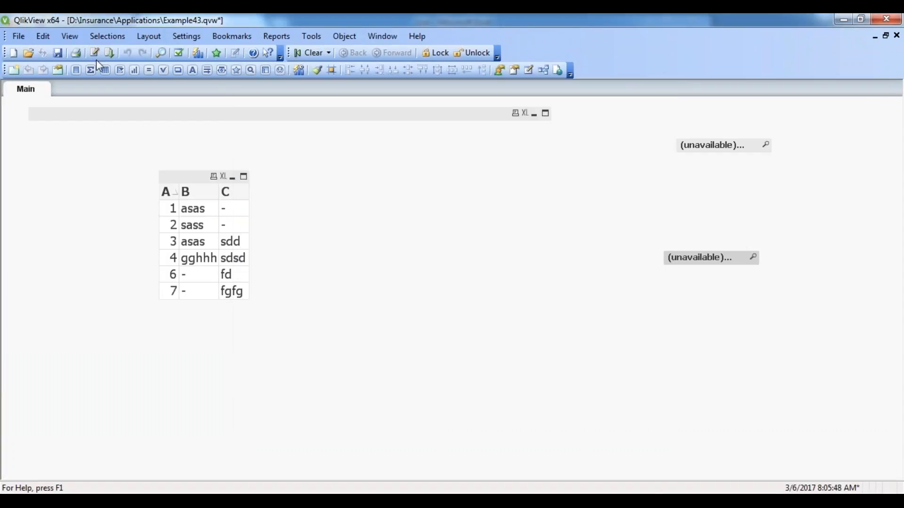
Reopen the script and read through the Sheet1 and Sheet2 load statements in Main 2 line by line.
{"action": "left_click", "coordinate": [95, 52]}
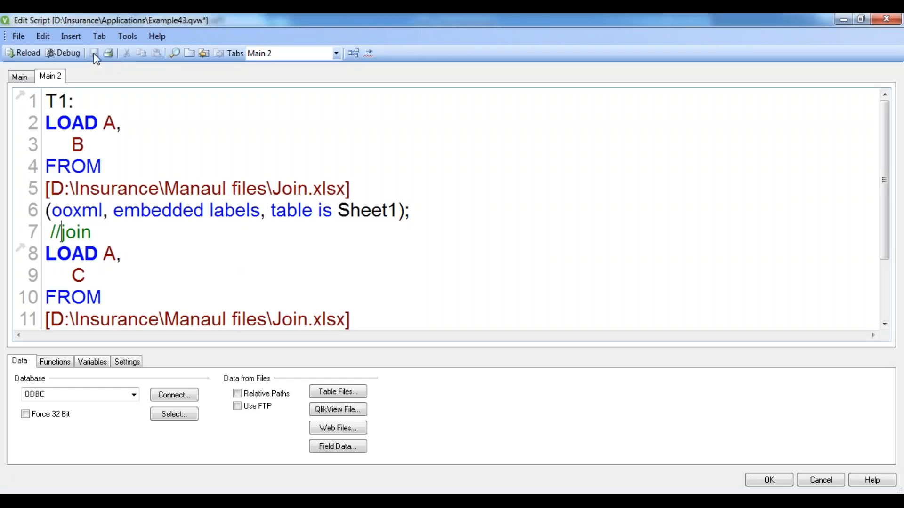
{"action": "left_click", "coordinate": [109, 229]}
{"action": "key", "text": "Down"}
{"action": "key", "text": "Down"}
{"action": "key", "text": "Down"}
{"action": "key", "text": "Down"}
{"action": "key", "text": "Down"}
{"action": "key", "text": "Up"}
{"action": "key", "text": "Up"}
{"action": "key", "text": "Up"}
{"action": "key", "text": "Up"}
{"action": "key", "text": "Up"}
{"action": "key", "text": "Up"}
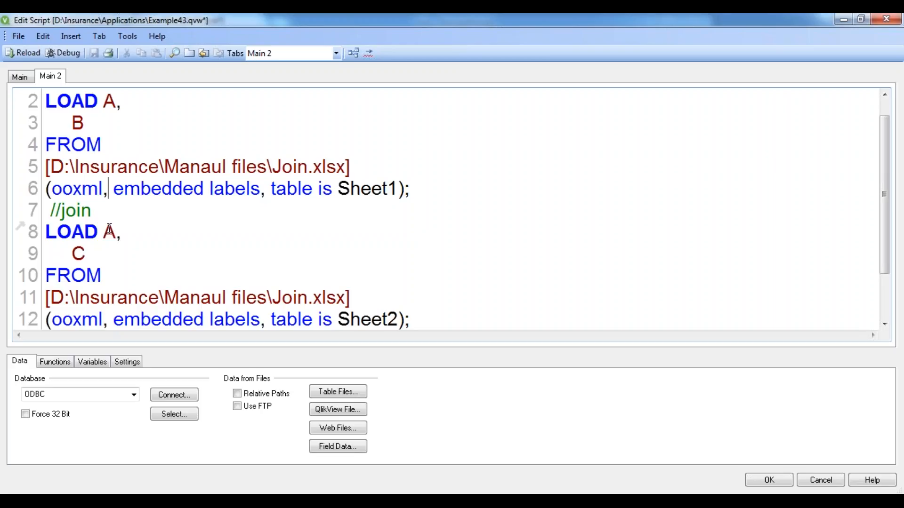
{"action": "key", "text": "Up"}
{"action": "key", "text": "Up"}
{"action": "key", "text": "Up"}
{"action": "key", "text": "Up"}
{"action": "key", "text": "Up"}
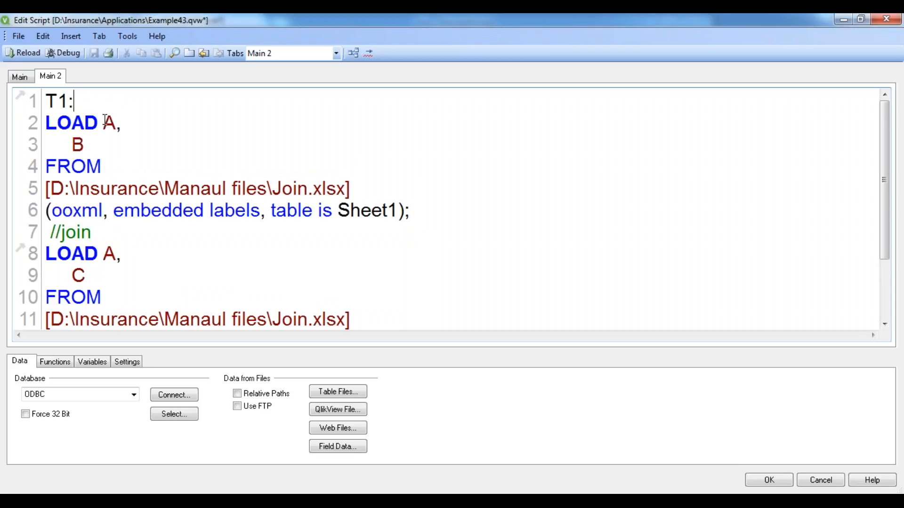
{"action": "left_click_drag", "start_coordinate": [104, 122], "coordinate": [120, 121]}
Delete the commented-out join prefix between the Sheet1 and Sheet2 loads.
{"action": "left_click", "coordinate": [51, 232]}
{"action": "left_click_drag", "start_coordinate": [50, 232], "coordinate": [101, 234]}
{"action": "key", "text": "Delete"}
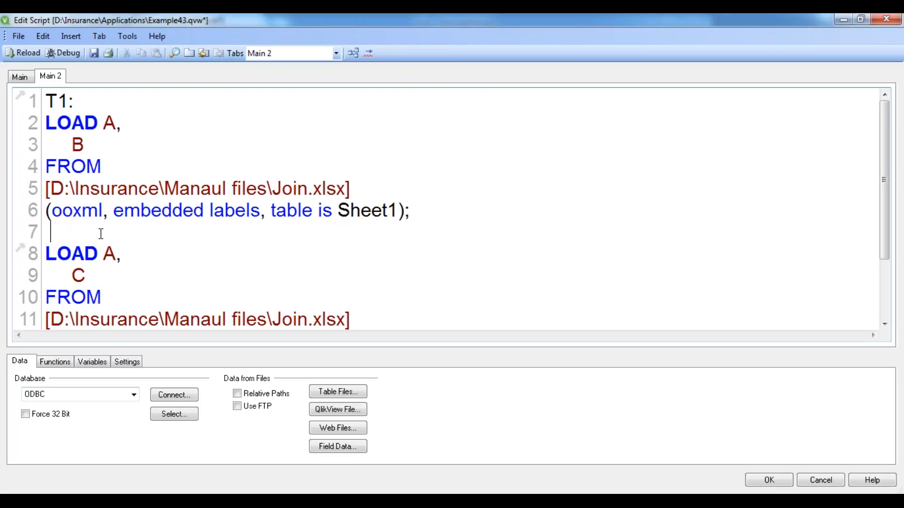
Examine the T1 and Sheet2 load statements as separate blocks, closing the Sheet1 file wizard without changes.
{"action": "left_click_drag", "start_coordinate": [50, 101], "coordinate": [414, 217]}
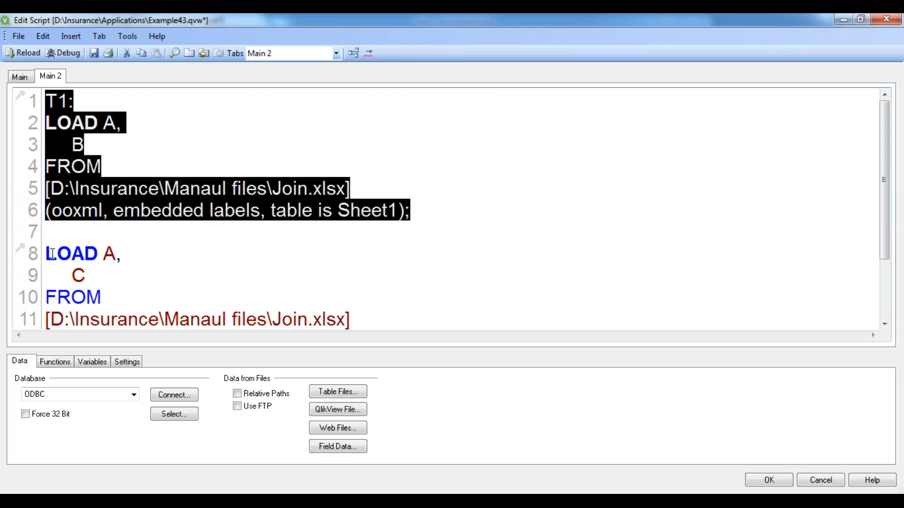
{"action": "left_click_drag", "start_coordinate": [47, 250], "coordinate": [406, 256]}
{"action": "left_click_drag", "start_coordinate": [884, 226], "coordinate": [884, 167]}
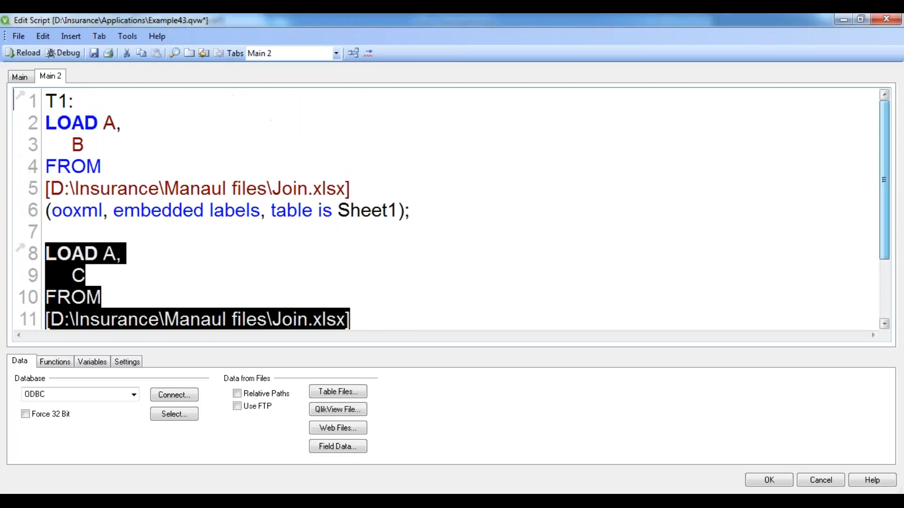
{"action": "left_click_drag", "start_coordinate": [75, 101], "coordinate": [46, 101]}
{"action": "left_click", "coordinate": [21, 98]}
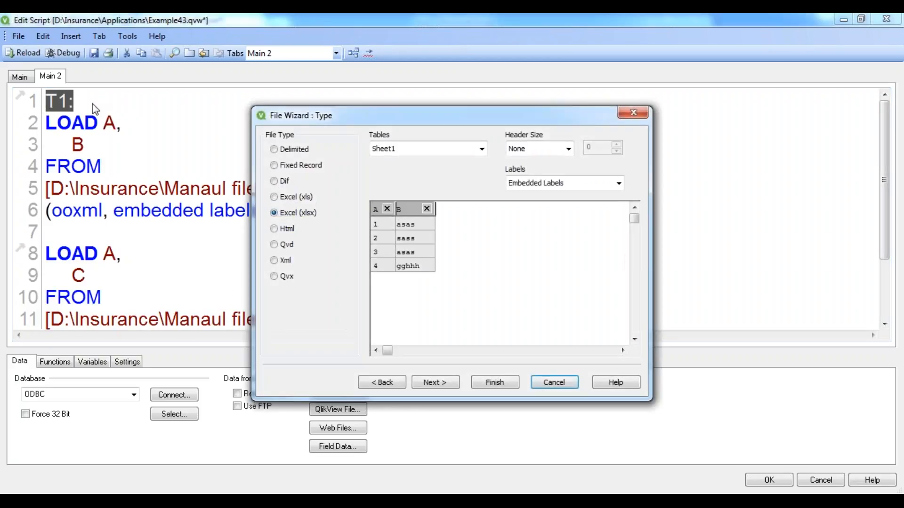
{"action": "left_click", "coordinate": [633, 114]}
{"action": "left_click_drag", "start_coordinate": [44, 122], "coordinate": [438, 217]}
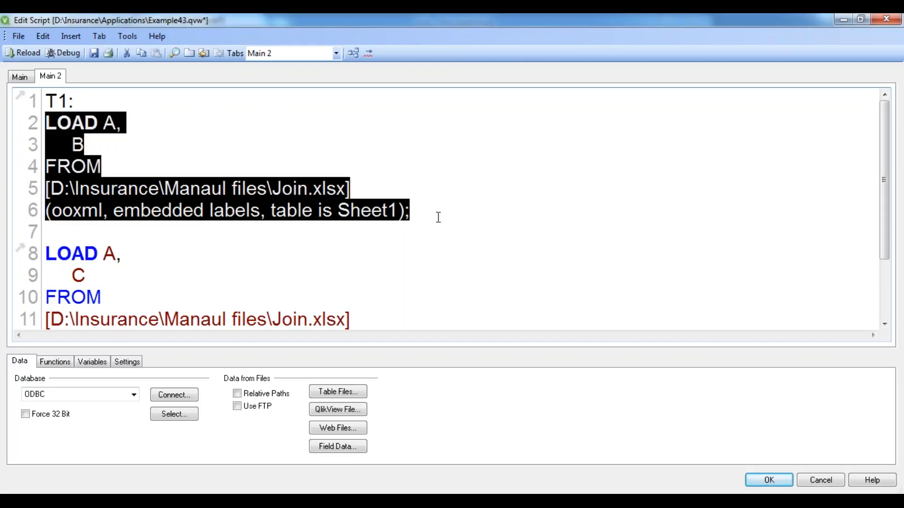
{"action": "left_click", "coordinate": [63, 235]}
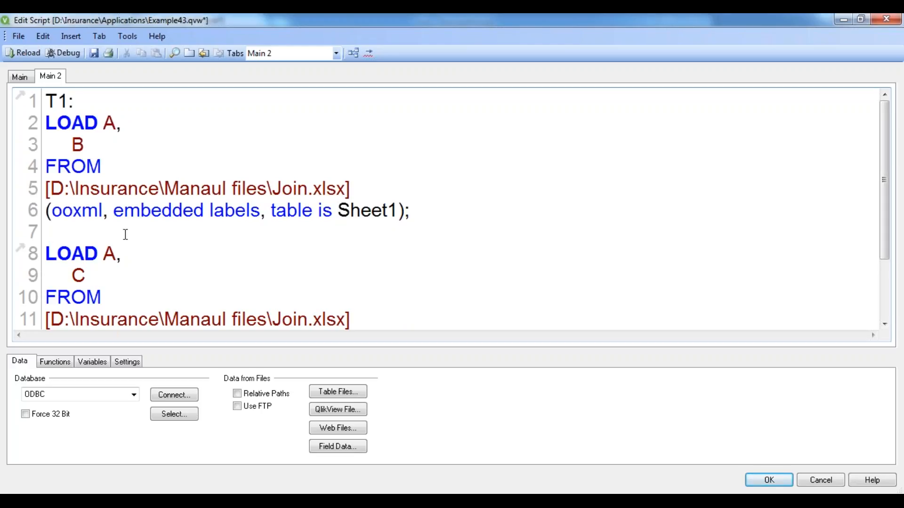
Compare the shared field A in the Sheet1 and Sheet2 load statements.
{"action": "left_click", "coordinate": [104, 123]}
{"action": "left_click_drag", "start_coordinate": [104, 124], "coordinate": [117, 123]}
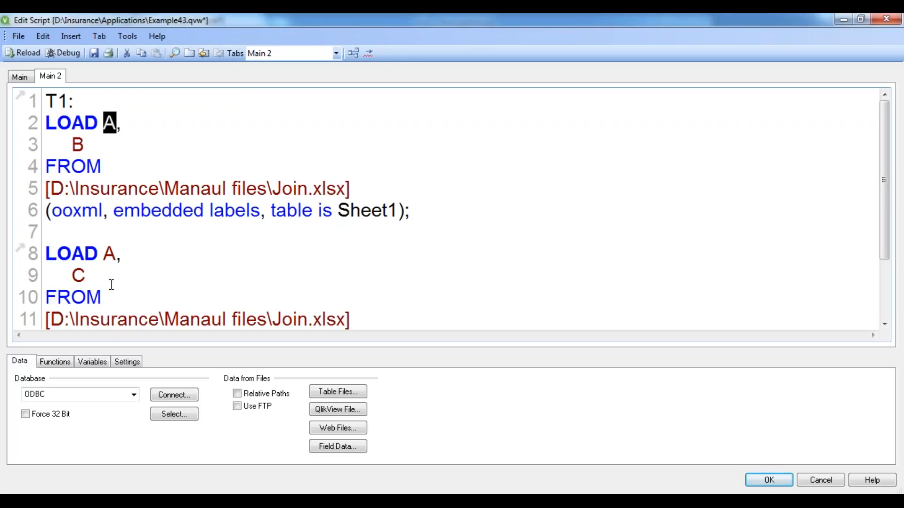
{"action": "left_click_drag", "start_coordinate": [103, 254], "coordinate": [112, 254]}
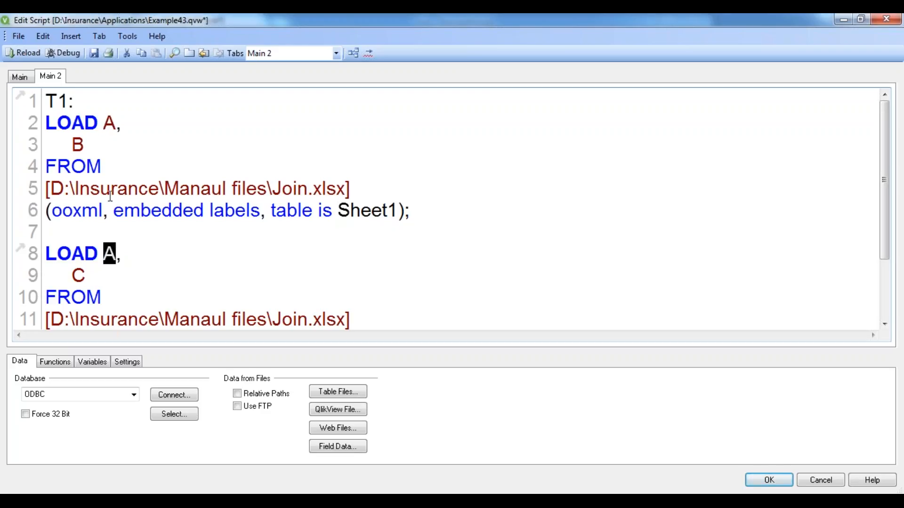
{"action": "double_click", "coordinate": [105, 123]}
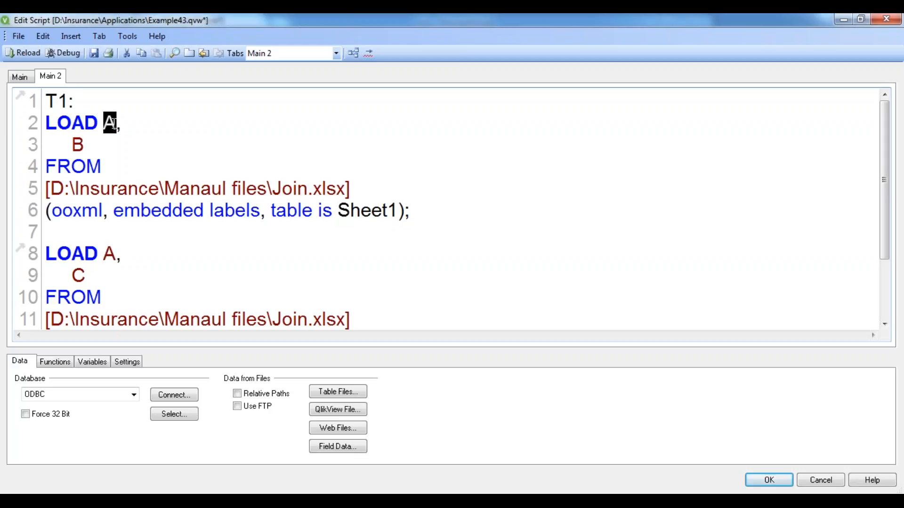
{"action": "double_click", "coordinate": [110, 254]}
Add the comment //Keep Function on line 14, below the Sheet2 load.
{"action": "scroll", "coordinate": [86, 239], "scroll_direction": "down", "scroll_amount": 1}
{"action": "type", "text": "//K"}
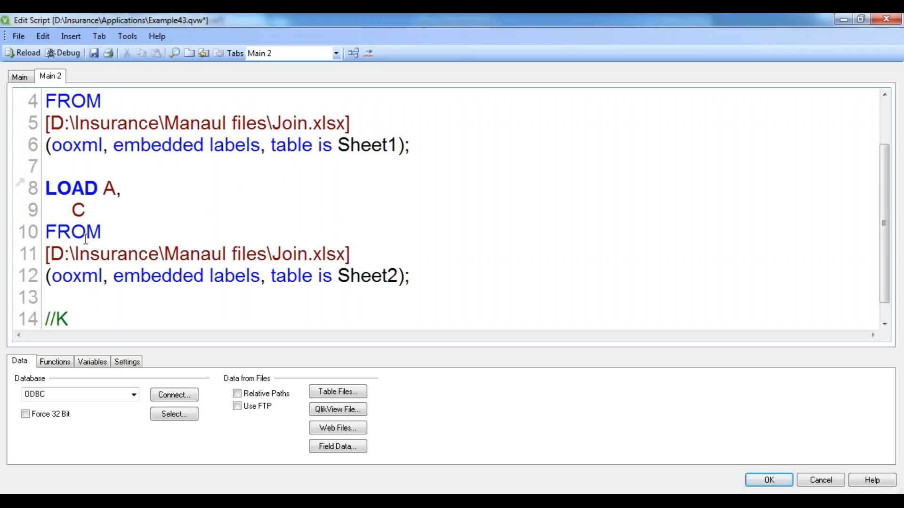
{"action": "type", "text": "eep F"}
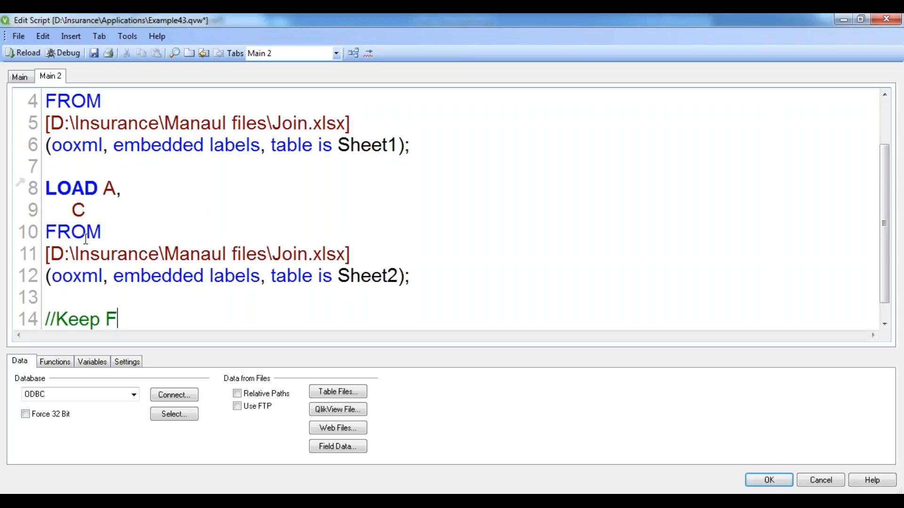
{"action": "type", "text": "unction"}
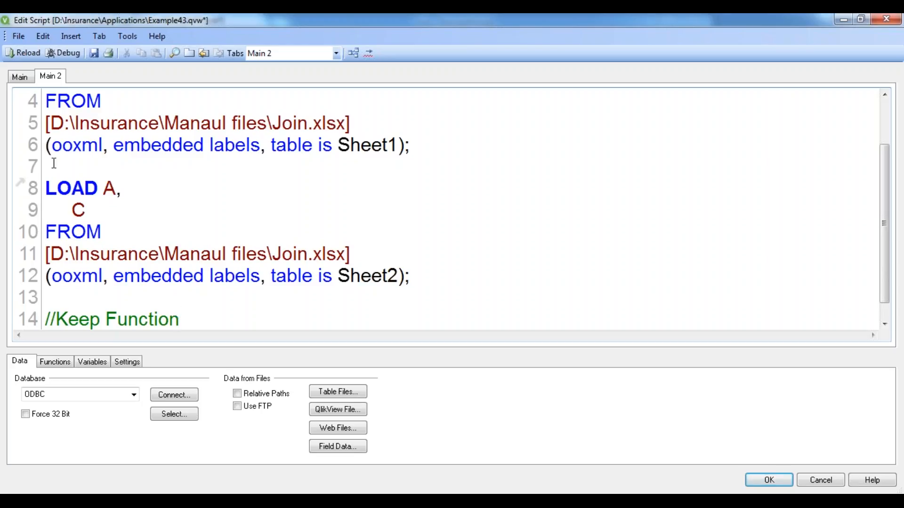
Save and reload the script without any join prefix, and accept the sheet properties.
{"action": "left_click", "coordinate": [94, 53]}
{"action": "left_click", "coordinate": [23, 52]}
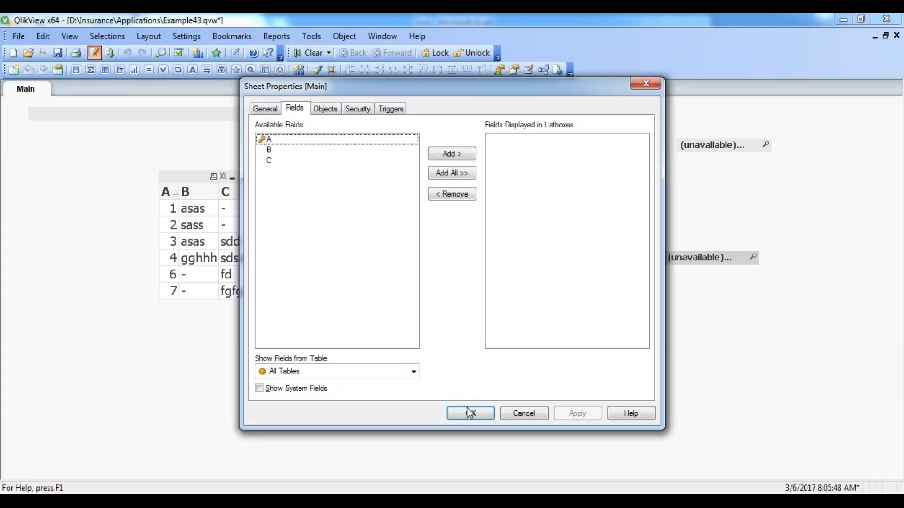
{"action": "left_click", "coordinate": [470, 414]}
Inspect the T1 and Sheet2 tables and their link on field A in the Table Viewer.
{"action": "key", "text": "ctrl+t"}
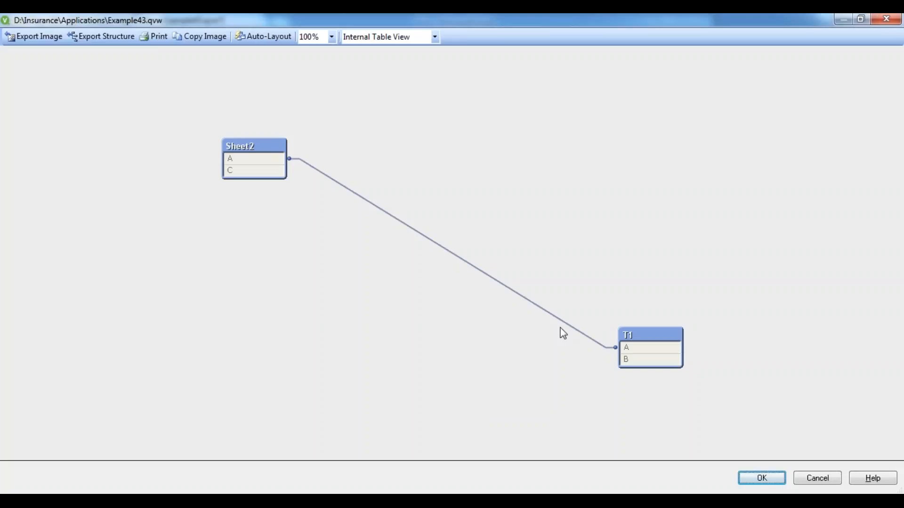
{"action": "left_click", "coordinate": [627, 338]}
{"action": "left_click", "coordinate": [272, 148]}
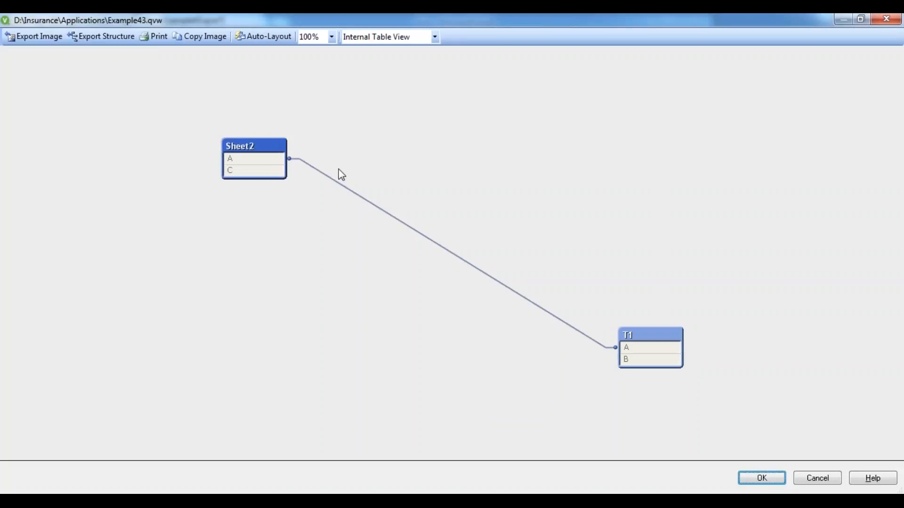
{"action": "left_click", "coordinate": [740, 476]}
Reopen the script and add an inner join prefix on line 7, before the Sheet2 load.
{"action": "left_click", "coordinate": [95, 53]}
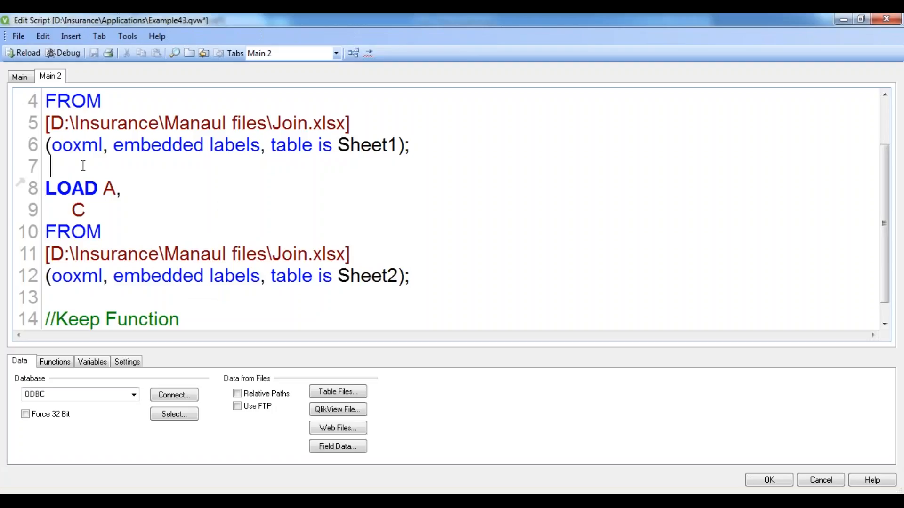
{"action": "type", "text": "inn"}
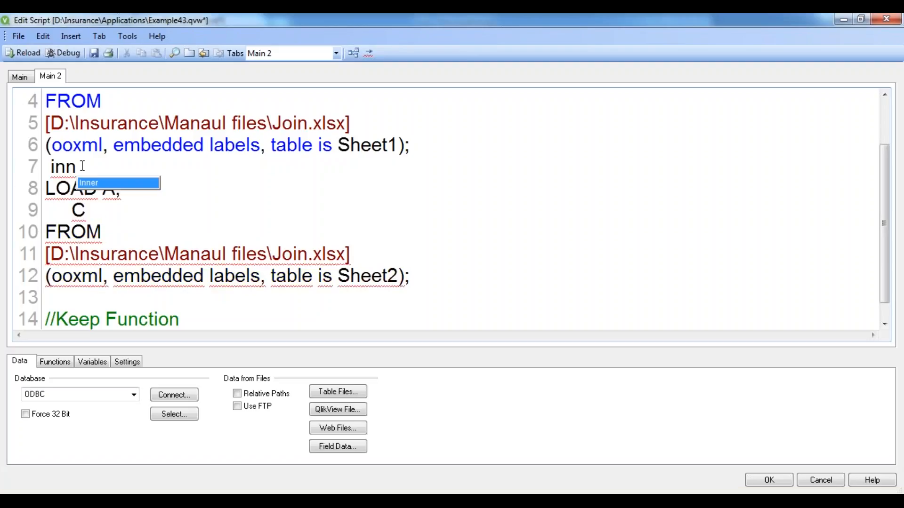
{"action": "type", "text": "er join"}
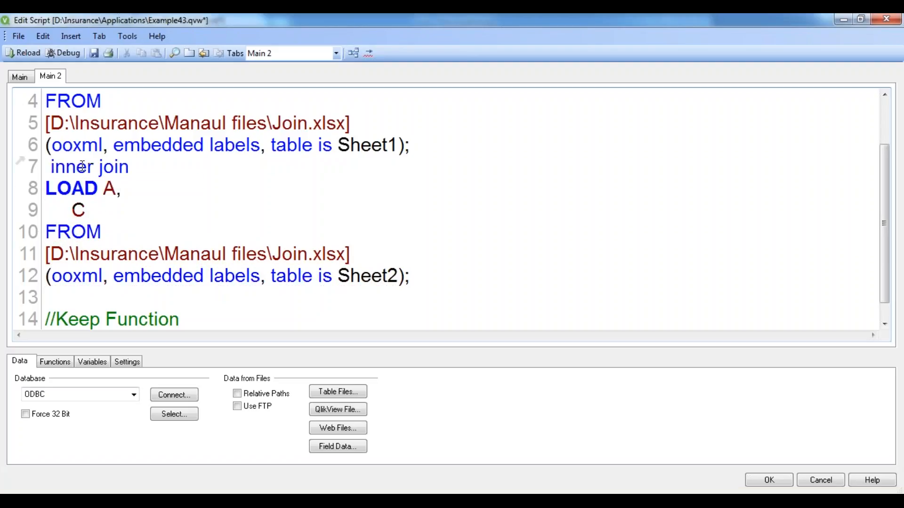
{"action": "left_click_drag", "start_coordinate": [55, 166], "coordinate": [115, 166]}
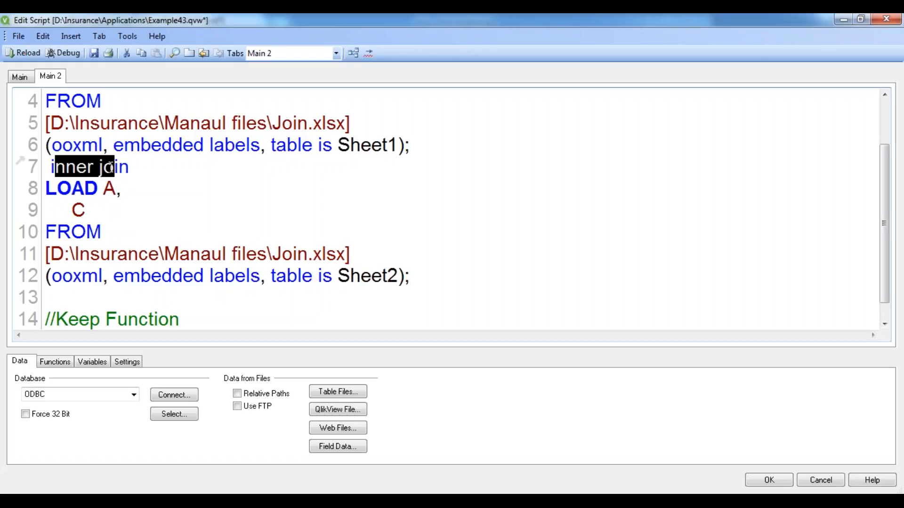
{"action": "left_click", "coordinate": [146, 171]}
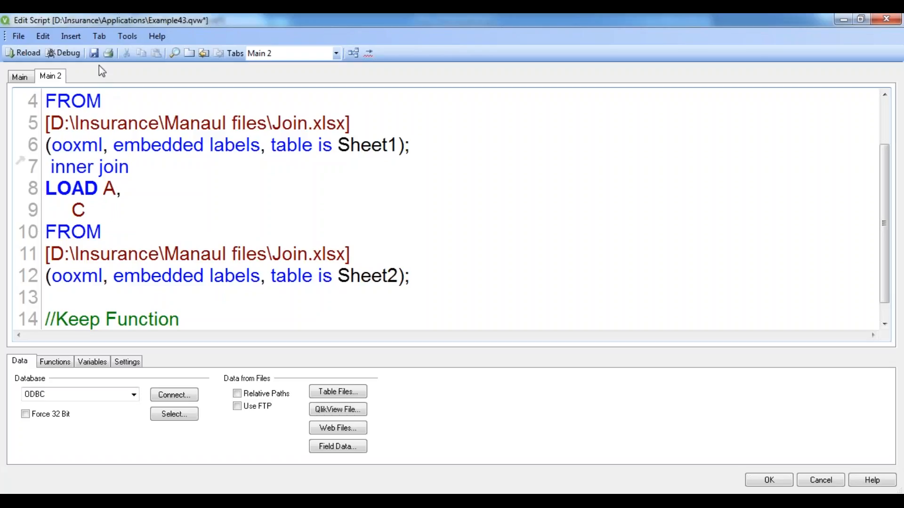
Save and reload the script with the inner join prefix, and accept the sheet properties.
{"action": "left_click", "coordinate": [94, 53]}
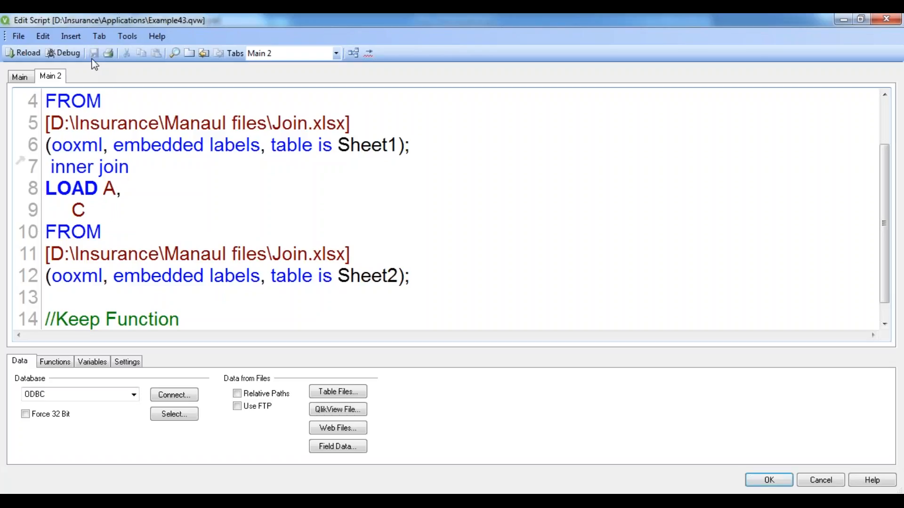
{"action": "left_click", "coordinate": [29, 52]}
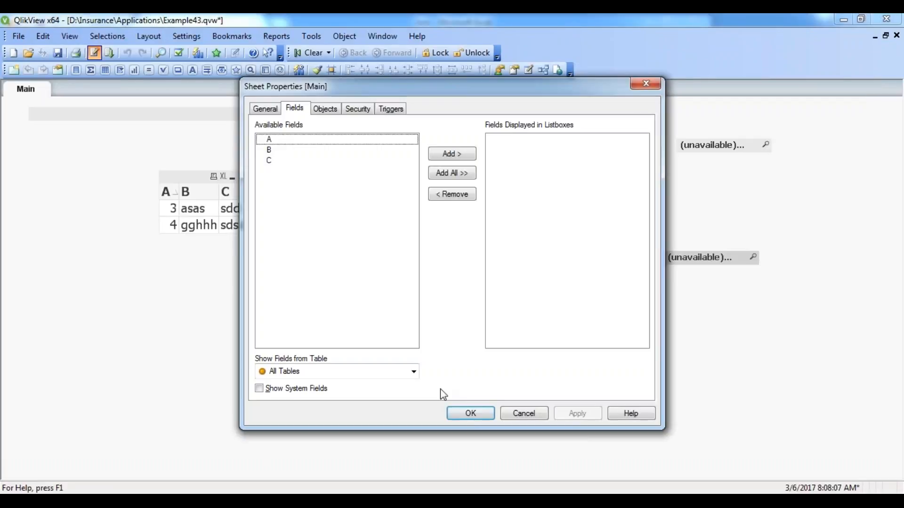
{"action": "left_click", "coordinate": [477, 414]}
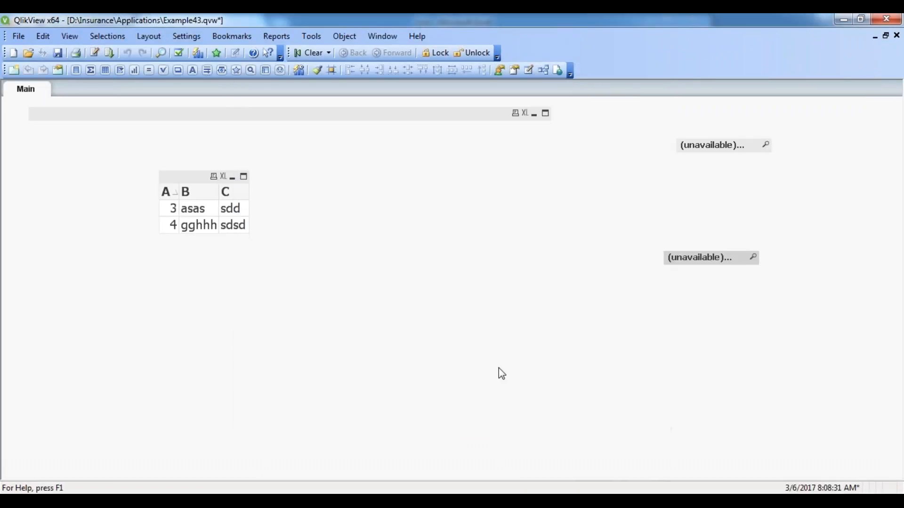
Inspect the T1 table in the Table Viewer, expanding it to show all fields and previewing its records.
{"action": "left_click", "coordinate": [545, 71]}
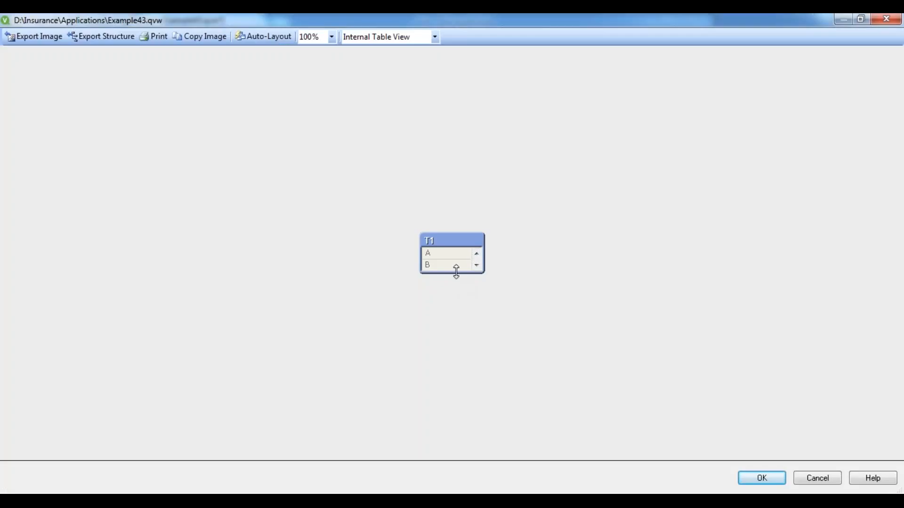
{"action": "left_click_drag", "start_coordinate": [456, 271], "coordinate": [456, 311]}
{"action": "left_click_drag", "start_coordinate": [430, 240], "coordinate": [330, 205]}
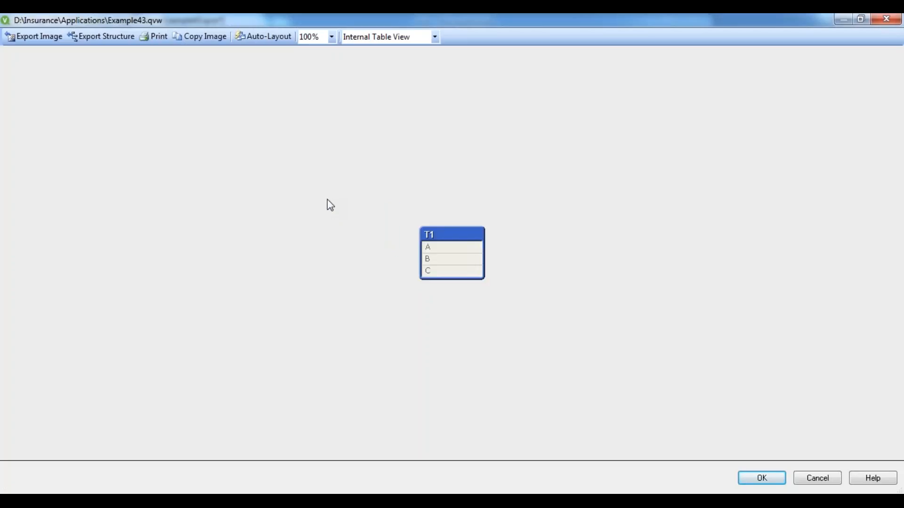
{"action": "right_click", "coordinate": [448, 234]}
{"action": "left_click", "coordinate": [458, 237]}
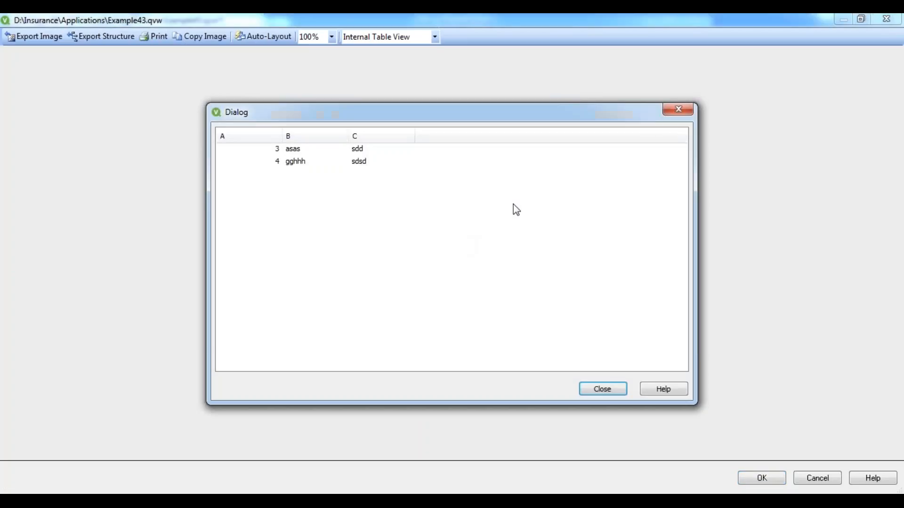
{"action": "left_click", "coordinate": [677, 111]}
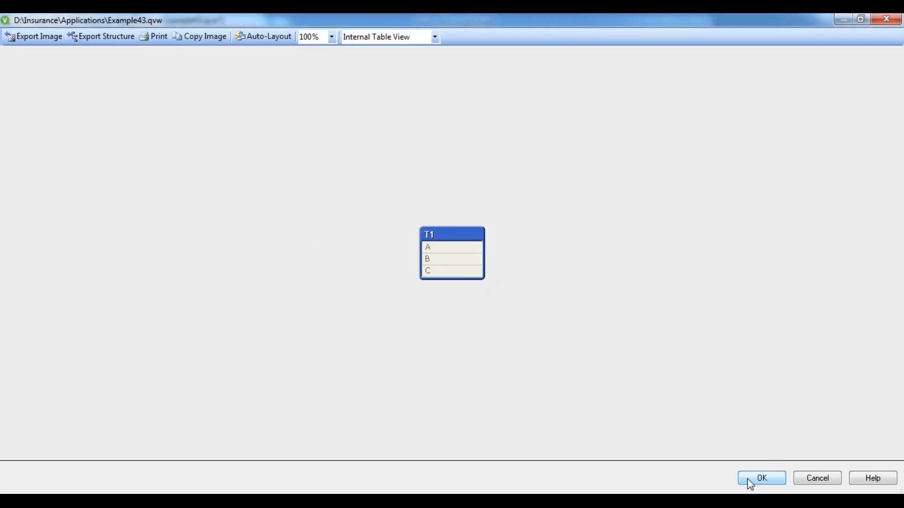
{"action": "left_click", "coordinate": [761, 478]}
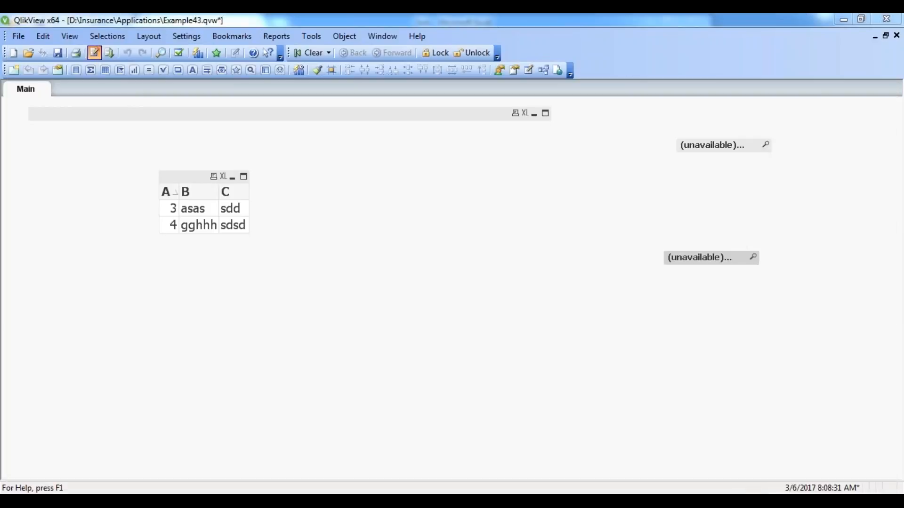
Reopen the script and change the inner join prefix on line 7 to inner keep.
{"action": "left_click", "coordinate": [95, 53]}
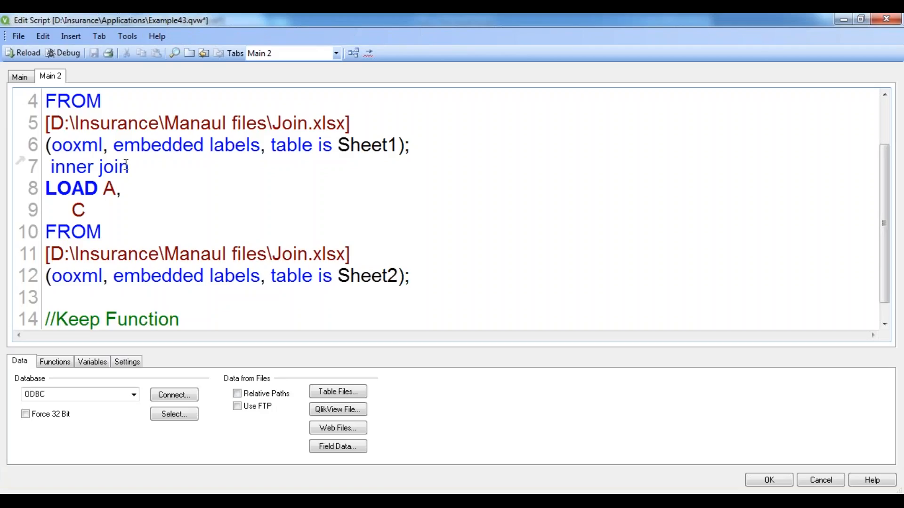
{"action": "key", "text": "BackSpace"}
{"action": "key", "text": "BackSpace"}
{"action": "key", "text": "BackSpace"}
{"action": "key", "text": "BackSpace"}
{"action": "type", "text": "kee"}
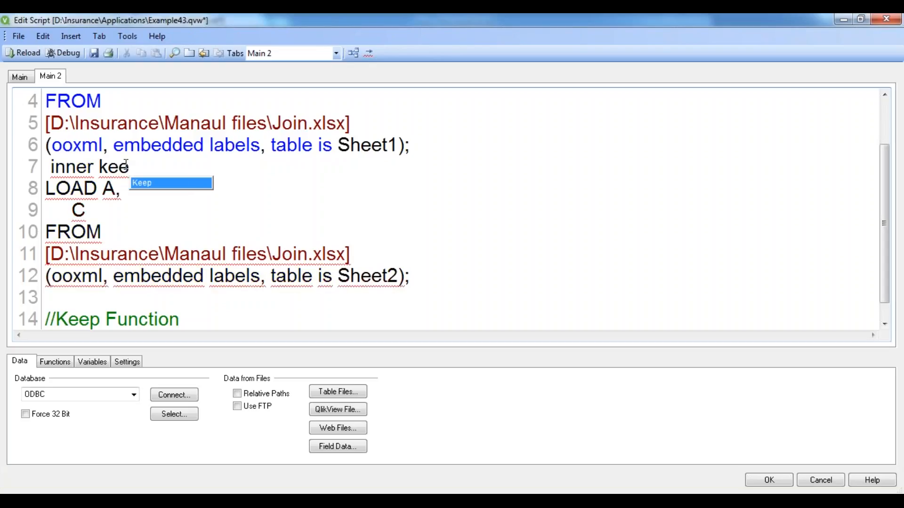
{"action": "type", "text": "p"}
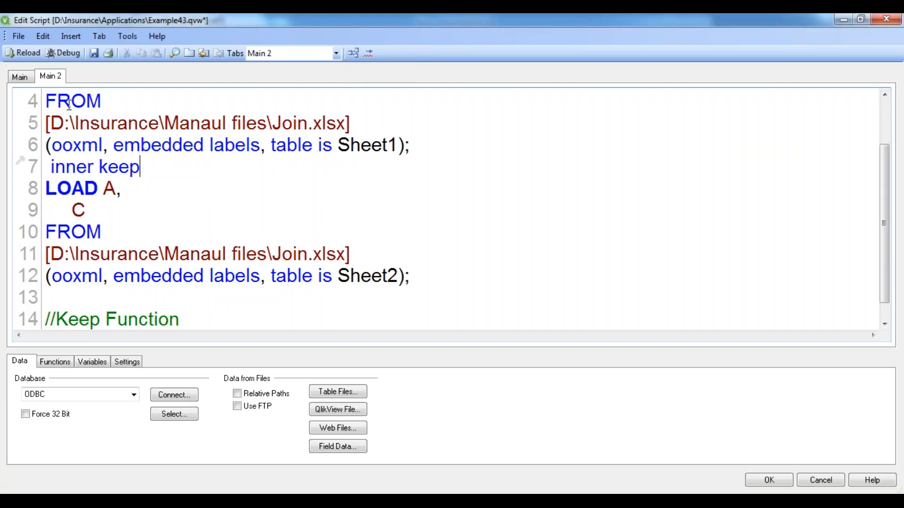
Save and reload the script with the inner keep prefix, and accept the sheet properties.
{"action": "left_click", "coordinate": [93, 53]}
{"action": "left_click", "coordinate": [26, 53]}
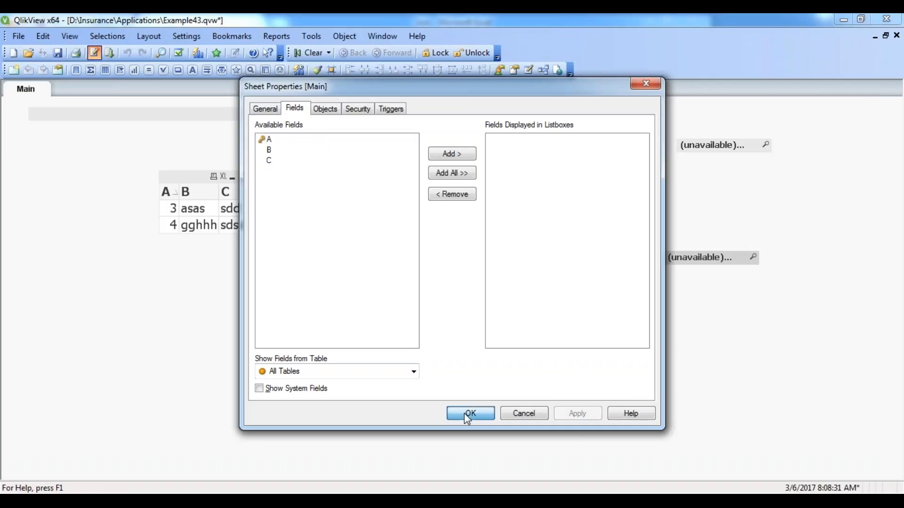
{"action": "left_click", "coordinate": [468, 413]}
Spread the Sheet2 and T1 tables apart in the Table Viewer, examine their link, and recheck it from the reopened script.
{"action": "left_click", "coordinate": [543, 70]}
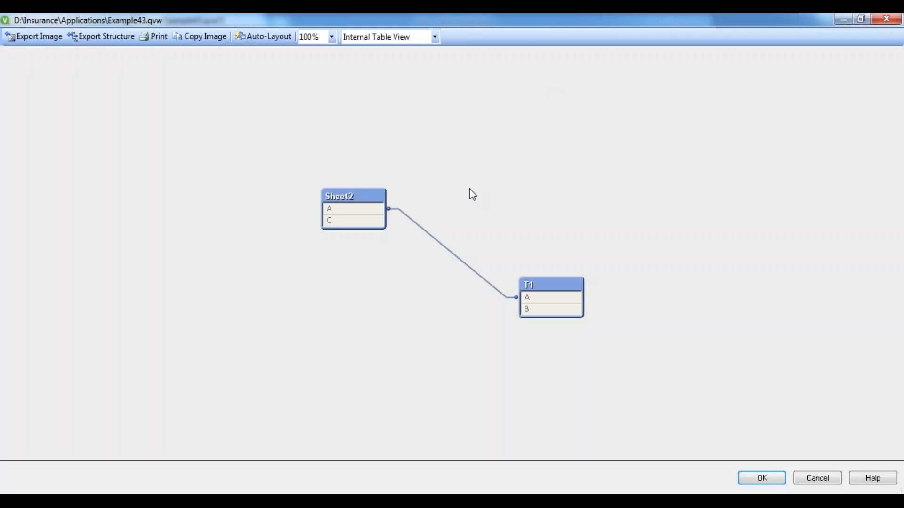
{"action": "left_click_drag", "start_coordinate": [342, 202], "coordinate": [164, 184]}
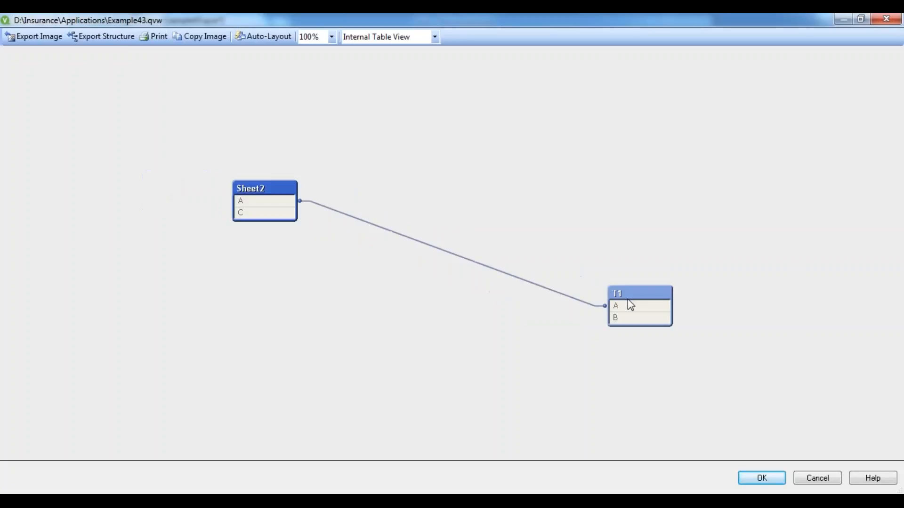
{"action": "left_click_drag", "start_coordinate": [628, 300], "coordinate": [658, 292]}
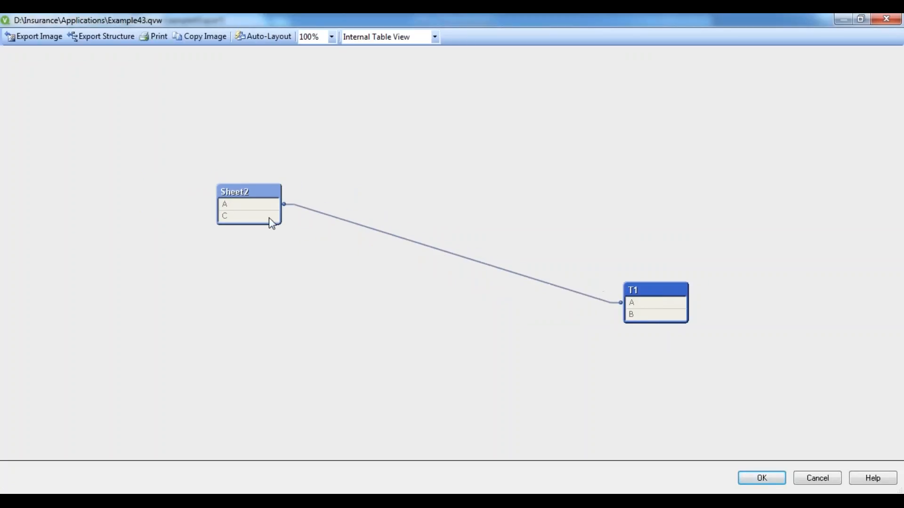
{"action": "left_click_drag", "start_coordinate": [258, 200], "coordinate": [194, 191]}
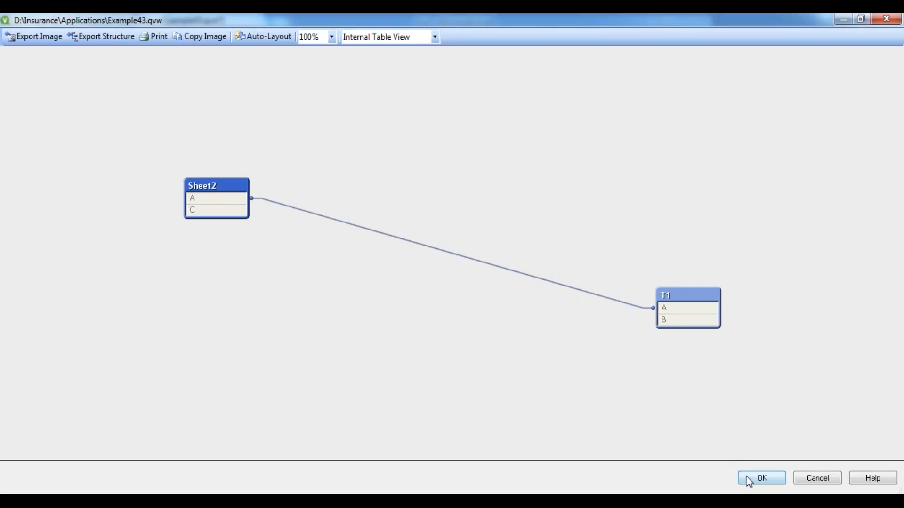
{"action": "left_click", "coordinate": [761, 478]}
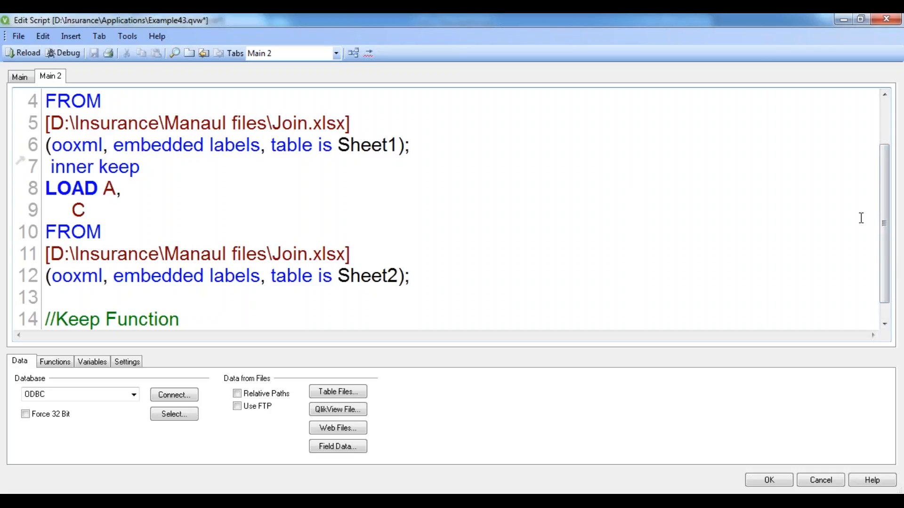
{"action": "left_click", "coordinate": [352, 57]}
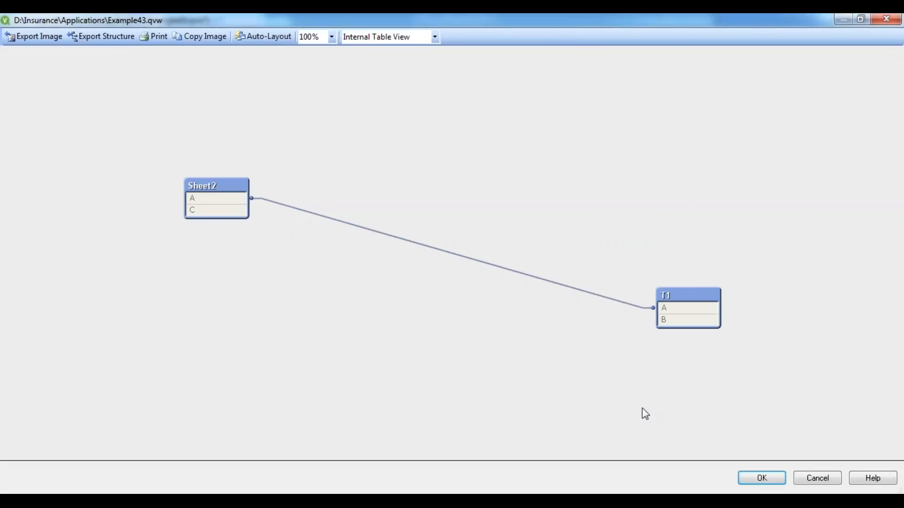
{"action": "left_click", "coordinate": [752, 480]}
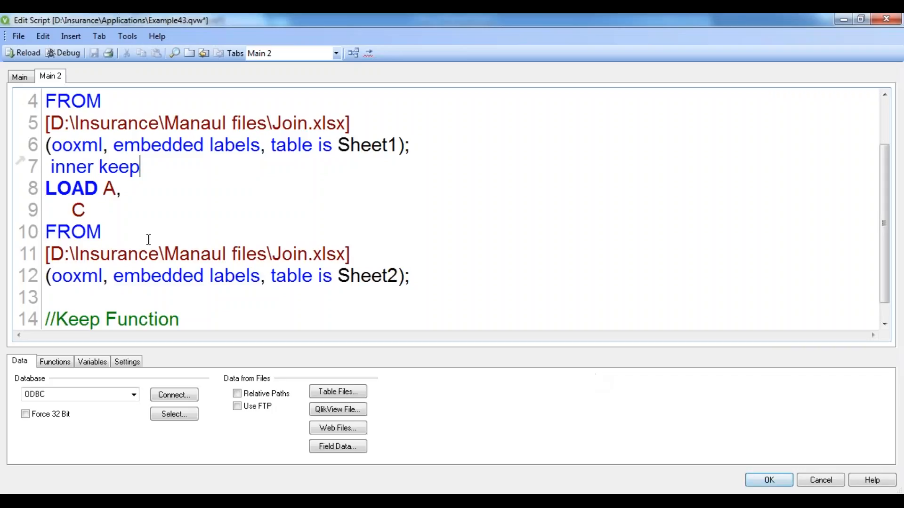
Replace the inner keep prefix on line 7 with left join.
{"action": "key", "text": "BackSpace"}
{"action": "key", "text": "BackSpace"}
{"action": "key", "text": "BackSpace"}
{"action": "key", "text": "BackSpace"}
{"action": "key", "text": "BackSpace"}
{"action": "key", "text": "BackSpace"}
{"action": "key", "text": "BackSpace"}
{"action": "key", "text": "BackSpace"}
{"action": "key", "text": "BackSpace"}
{"action": "key", "text": "BackSpace"}
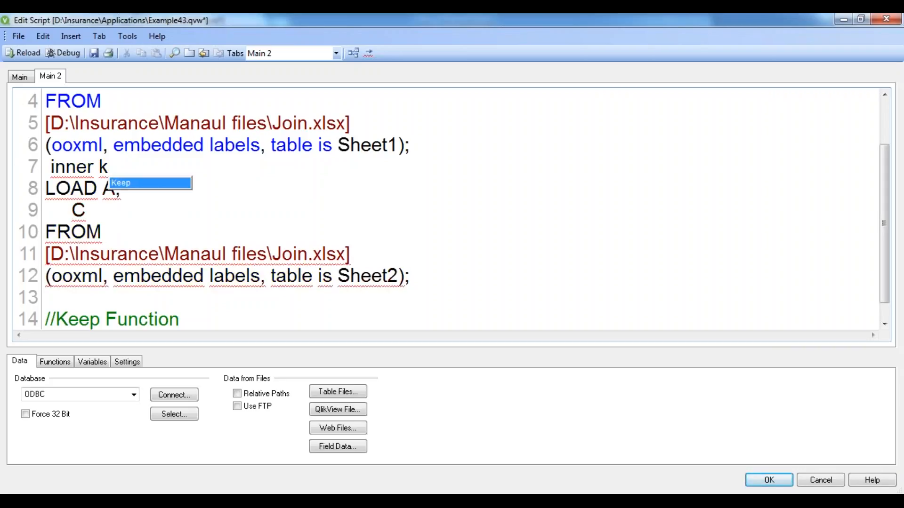
{"action": "type", "text": "left join"}
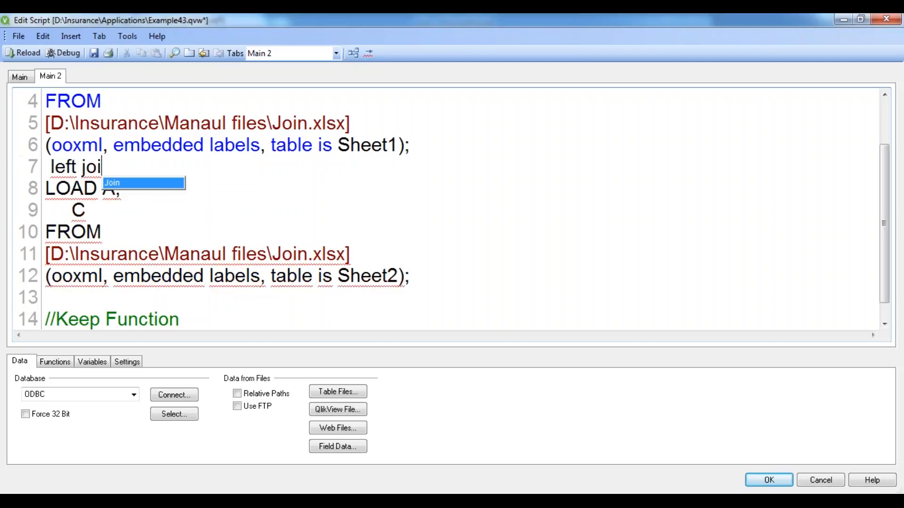
Save and reload the script with the left join prefix, and accept the sheet properties.
{"action": "left_click", "coordinate": [94, 53]}
{"action": "left_click", "coordinate": [27, 52]}
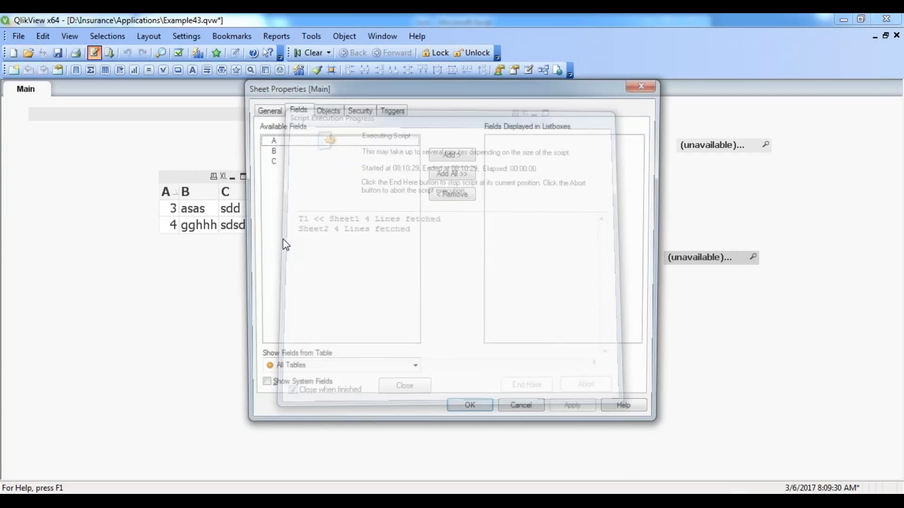
{"action": "left_click", "coordinate": [460, 411]}
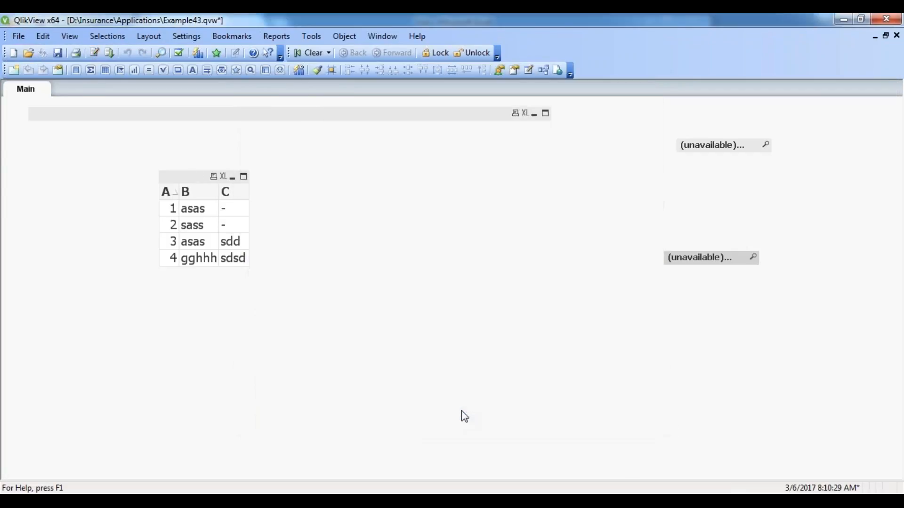
Inspect the structure of the T1 table in the Table Viewer, expanding it to show all fields.
{"action": "key", "text": "ctrl+t"}
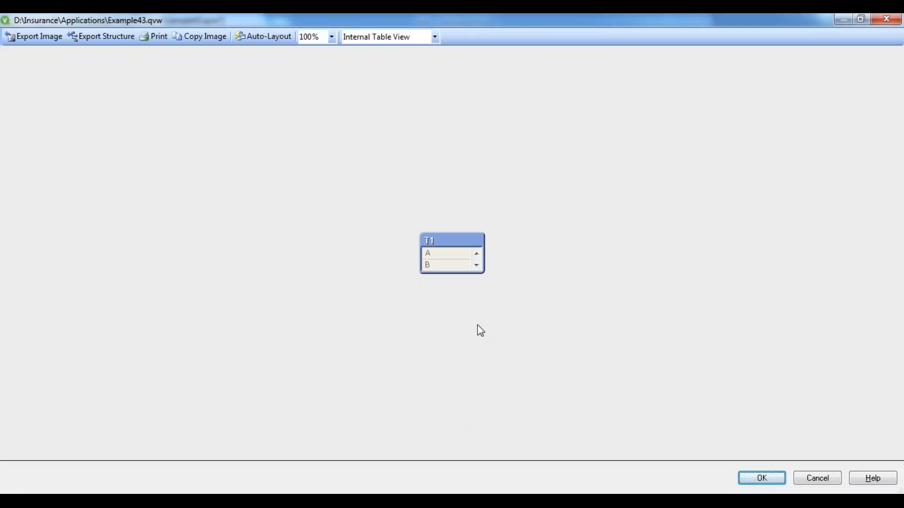
{"action": "left_click_drag", "start_coordinate": [462, 272], "coordinate": [462, 346]}
{"action": "left_click_drag", "start_coordinate": [456, 236], "coordinate": [161, 118]}
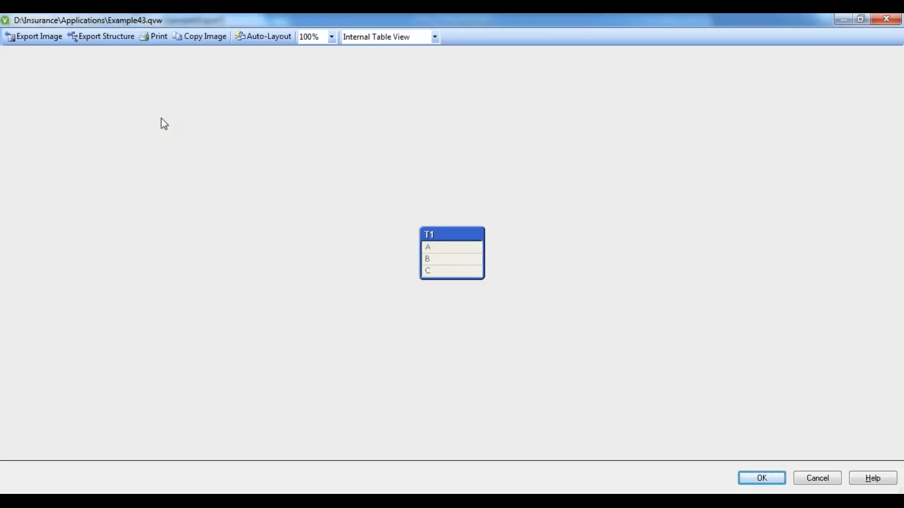
{"action": "left_click", "coordinate": [761, 478]}
Reopen the script and change the left join prefix on line 7 to left keep.
{"action": "left_click", "coordinate": [94, 53]}
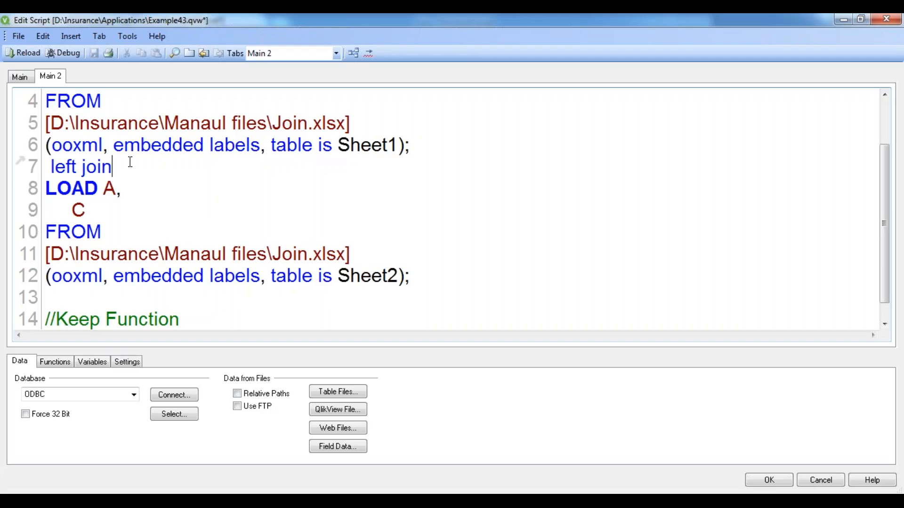
{"action": "key", "text": "BackSpace"}
{"action": "key", "text": "BackSpace"}
{"action": "key", "text": "BackSpace"}
{"action": "key", "text": "BackSpace"}
{"action": "type", "text": "keep"}
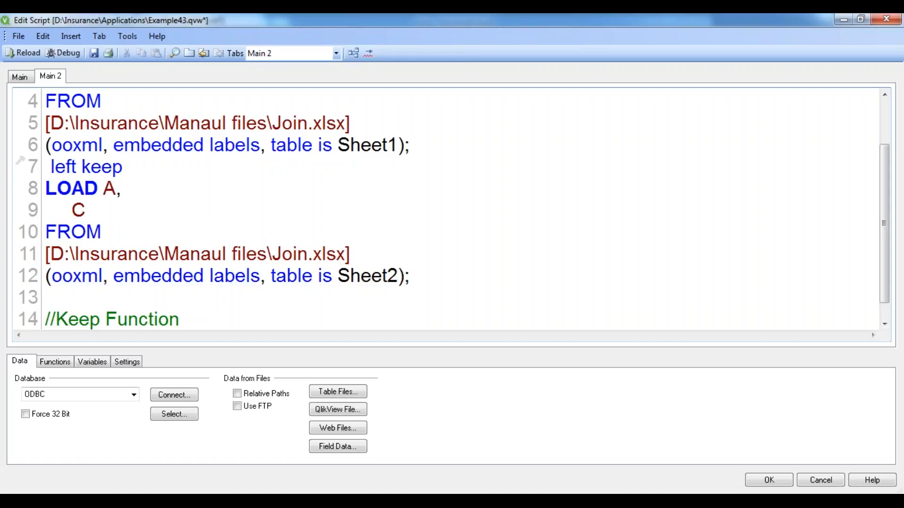
Save and reload the script with the left keep prefix, and check the table structure in the Table Viewer.
{"action": "left_click", "coordinate": [95, 59]}
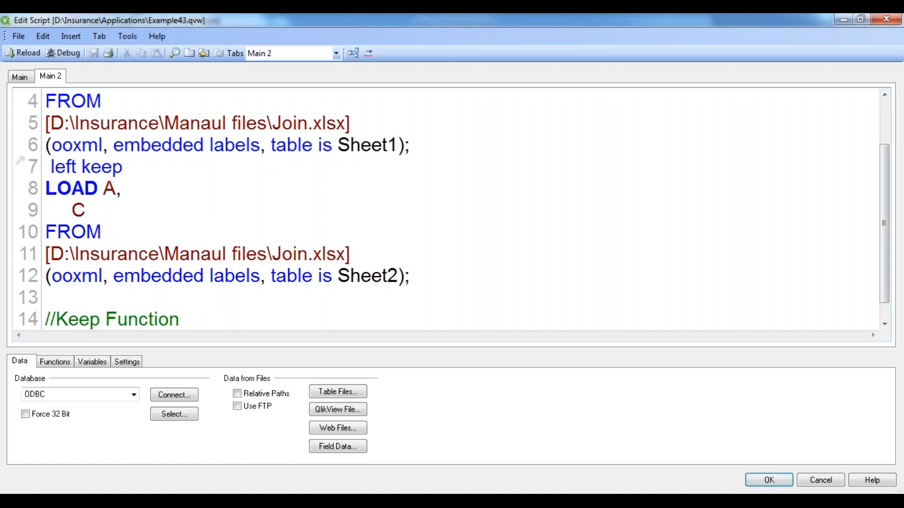
{"action": "left_click", "coordinate": [23, 53]}
{"action": "left_click", "coordinate": [404, 389]}
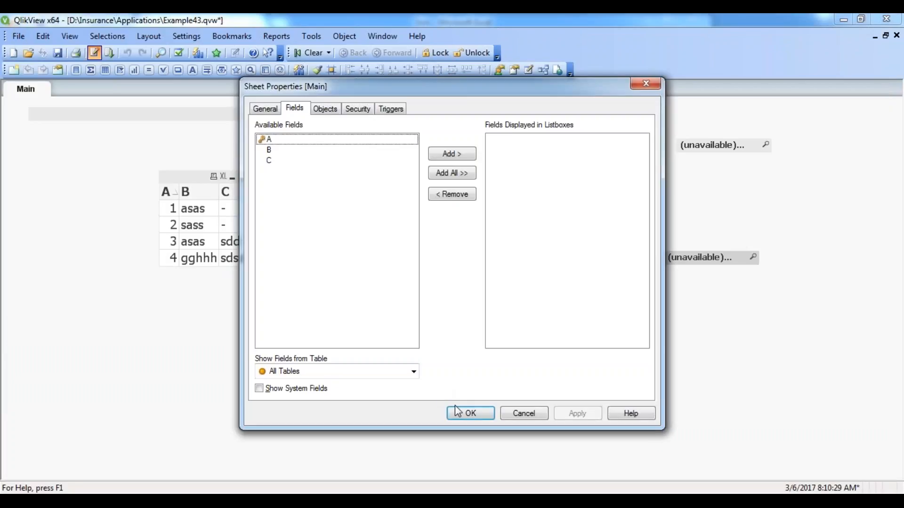
{"action": "left_click", "coordinate": [457, 412]}
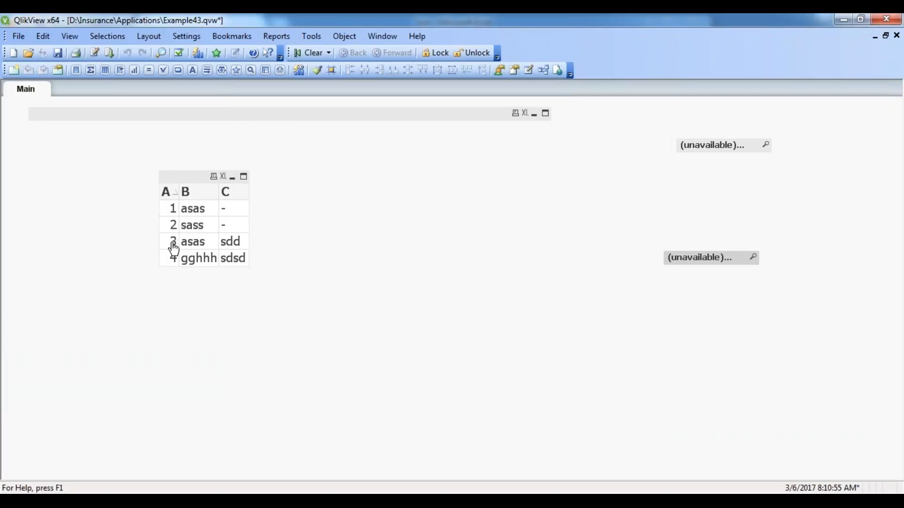
{"action": "left_click", "coordinate": [545, 72]}
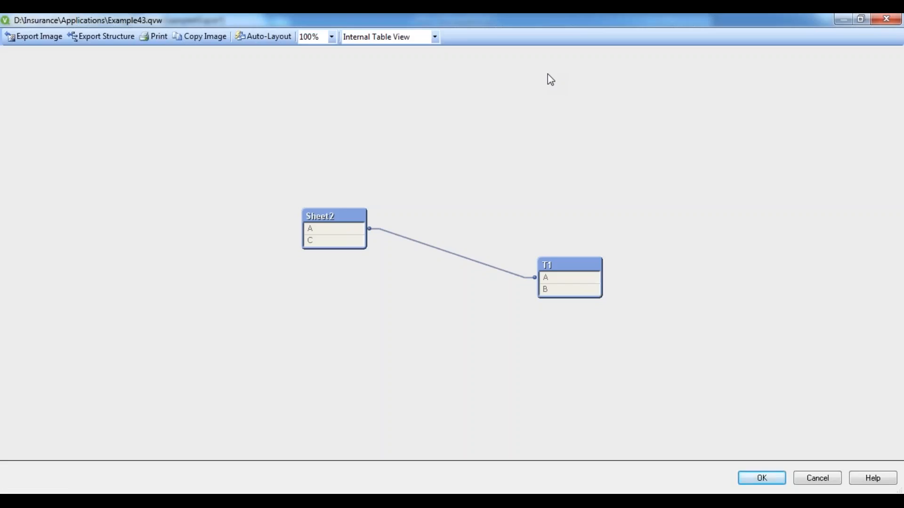
{"action": "left_click", "coordinate": [746, 481]}
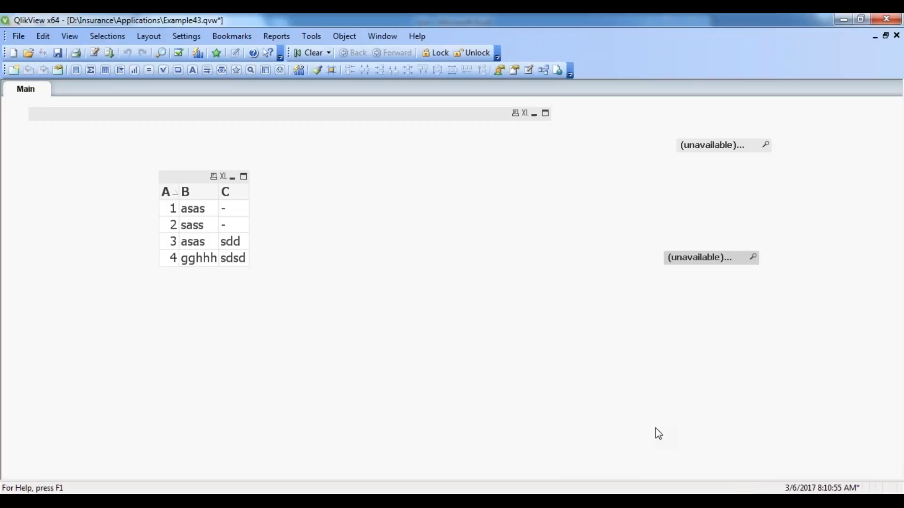
Reopen the script and change the left keep prefix on line 7 to right keep.
{"action": "left_click", "coordinate": [95, 53]}
{"action": "left_click", "coordinate": [78, 166]}
{"action": "key", "text": "BackSpace"}
{"action": "key", "text": "BackSpace"}
{"action": "key", "text": "BackSpace"}
{"action": "key", "text": "BackSpace"}
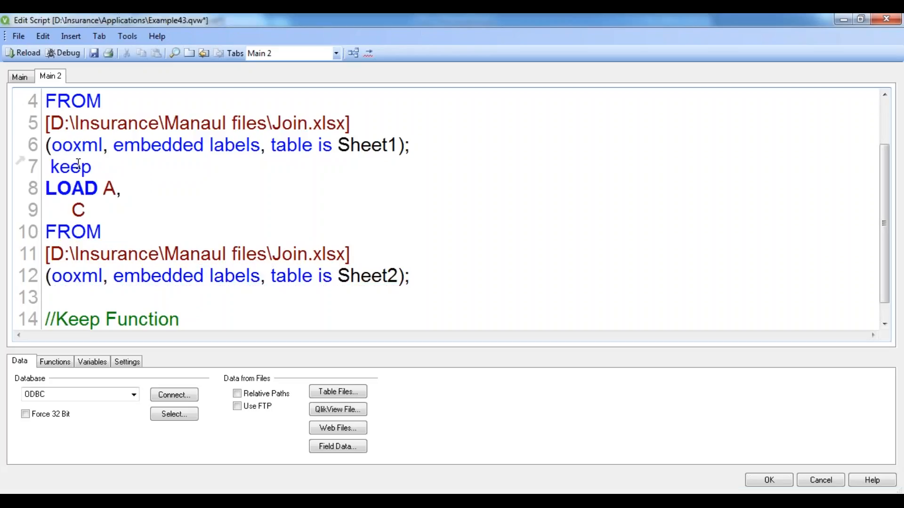
{"action": "type", "text": "right"}
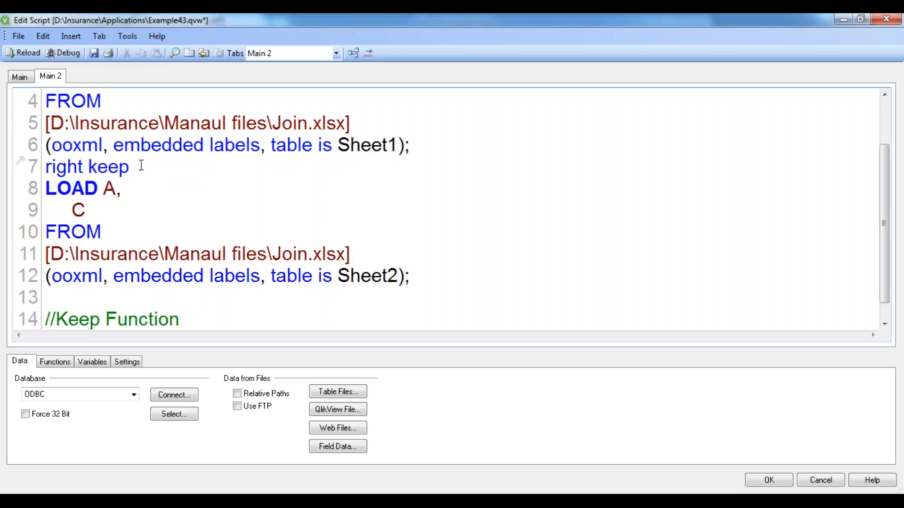
Change the right keep prefix on line 7 to right join and save the script.
{"action": "key", "text": "BackSpace"}
{"action": "key", "text": "BackSpace"}
{"action": "key", "text": "BackSpace"}
{"action": "key", "text": "BackSpace"}
{"action": "key", "text": "BackSpace"}
{"action": "type", "text": "join"}
{"action": "left_click", "coordinate": [94, 54]}
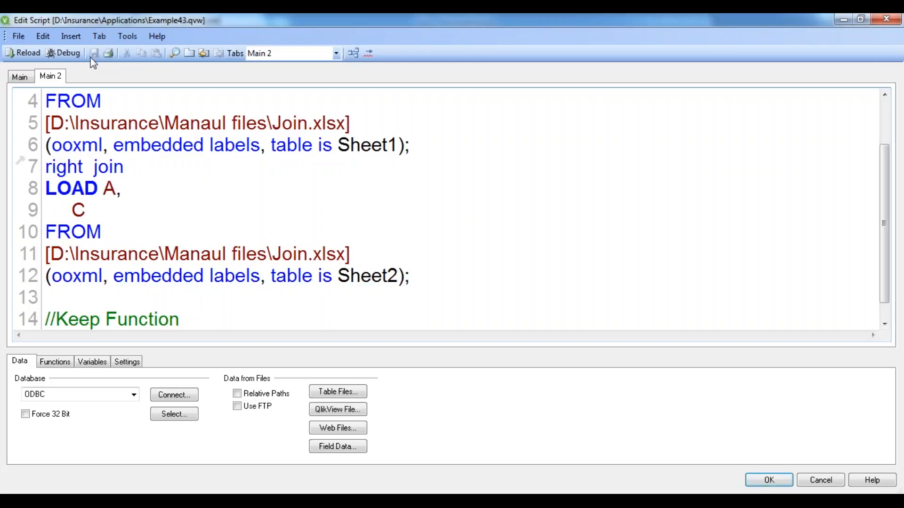
Reload the script with the right join prefix, accept the sheet properties, and check the resulting table structure in the Table Viewer.
{"action": "left_click", "coordinate": [32, 54]}
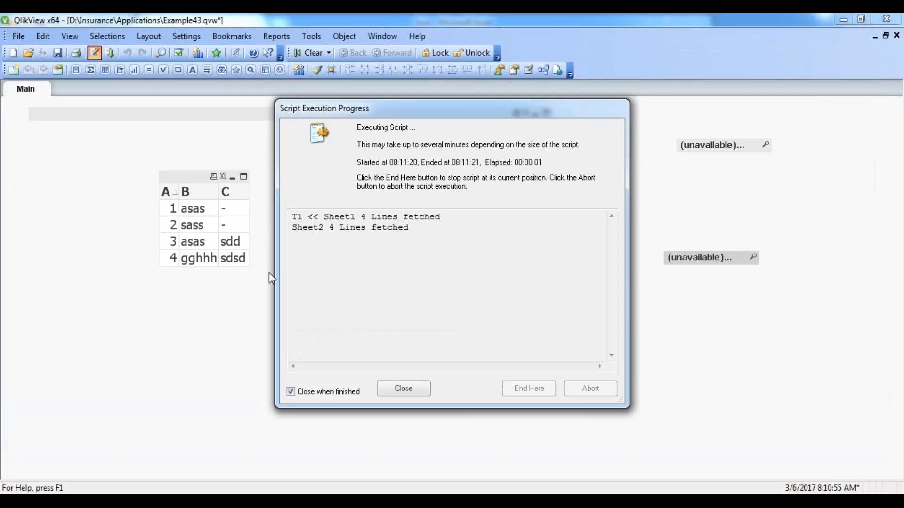
{"action": "left_click", "coordinate": [468, 414]}
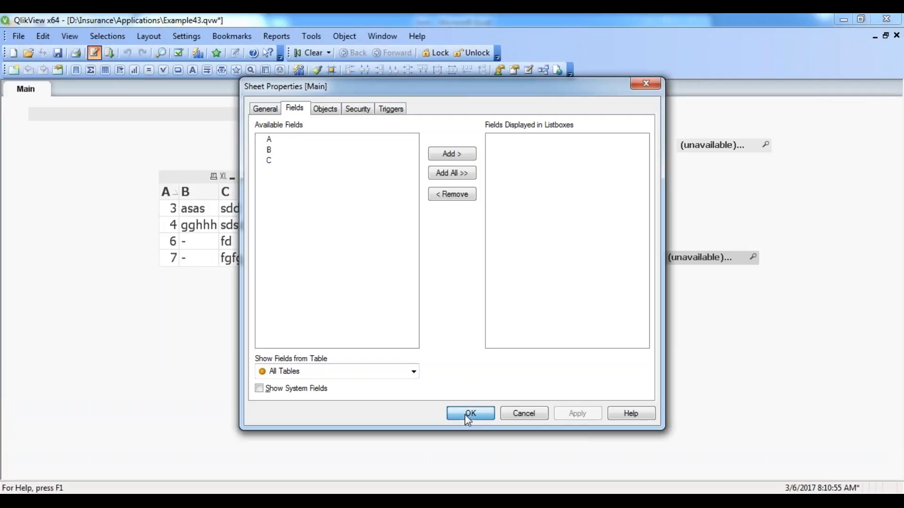
{"action": "key", "text": "ctrl+t"}
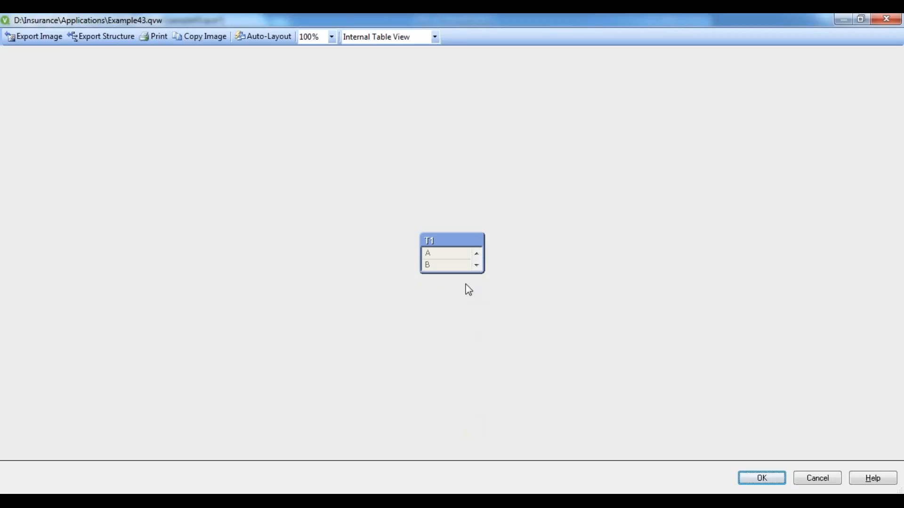
{"action": "left_click", "coordinate": [763, 479]}
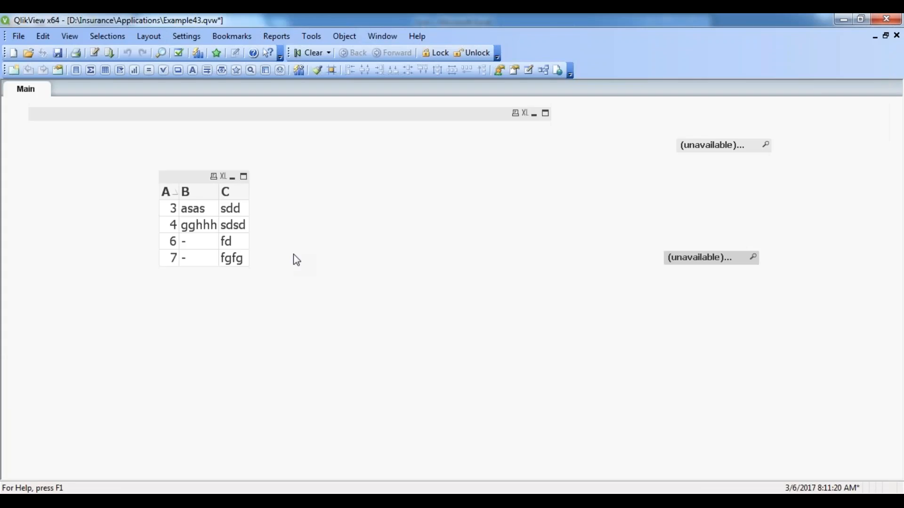
Reopen the script, change the right join prefix on line 7 to right keep, and save the script.
{"action": "left_click", "coordinate": [94, 52]}
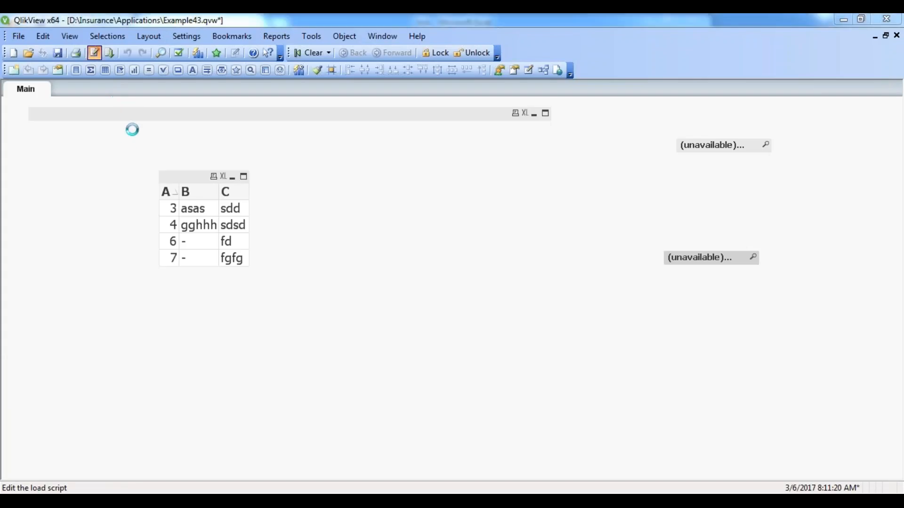
{"action": "key", "text": "BackSpace"}
{"action": "key", "text": "BackSpace"}
{"action": "key", "text": "BackSpace"}
{"action": "key", "text": "BackSpace"}
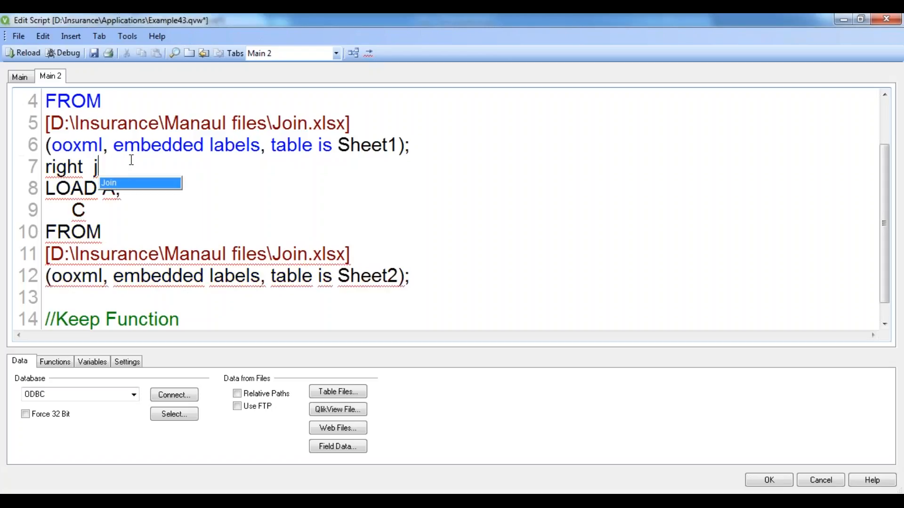
{"action": "type", "text": "keep"}
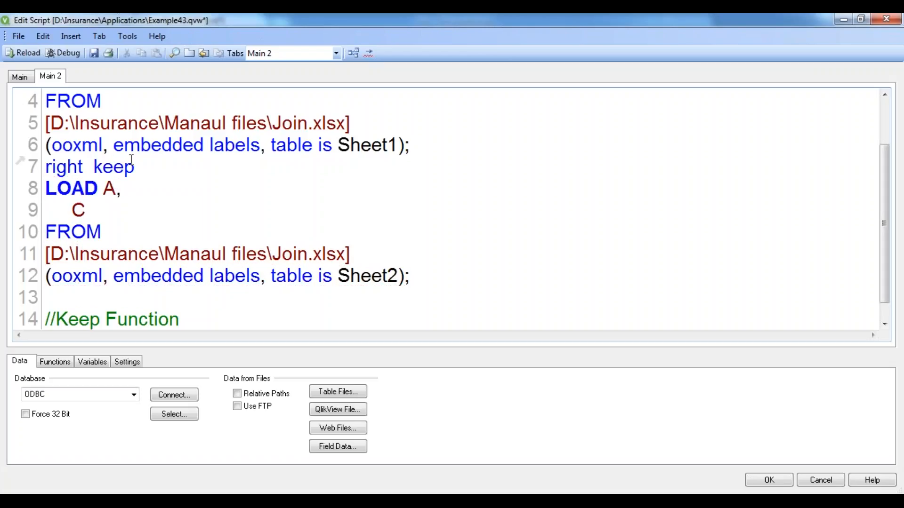
{"action": "left_click", "coordinate": [94, 53]}
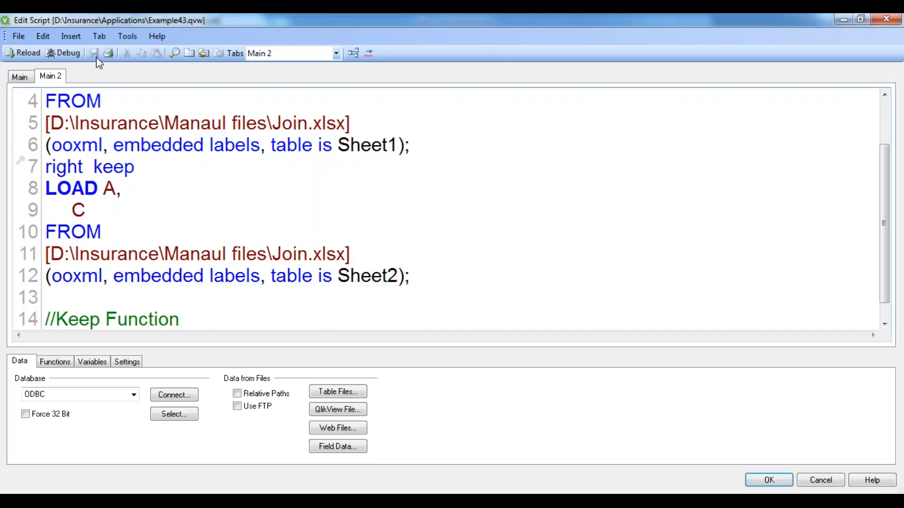
Reload the script with the right keep prefix, accept the sheet properties, and check the table structure in the Table Viewer.
{"action": "left_click", "coordinate": [25, 50]}
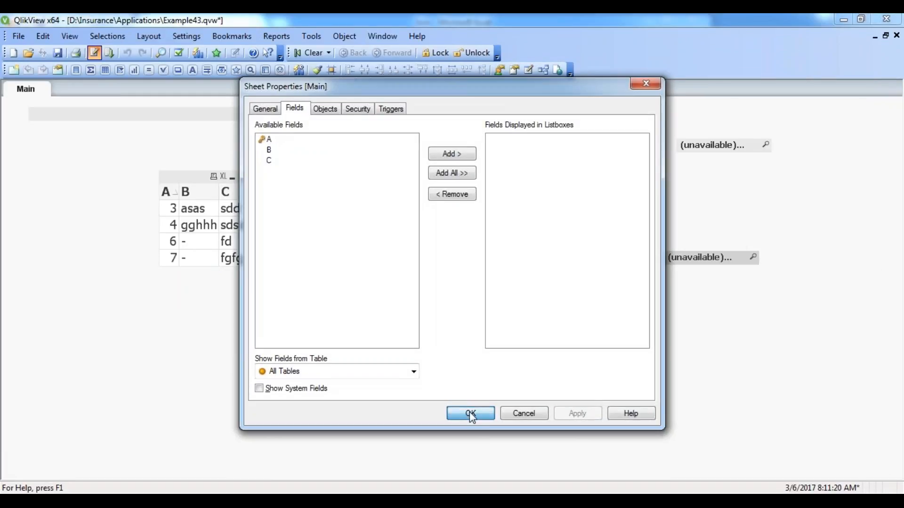
{"action": "left_click", "coordinate": [468, 412]}
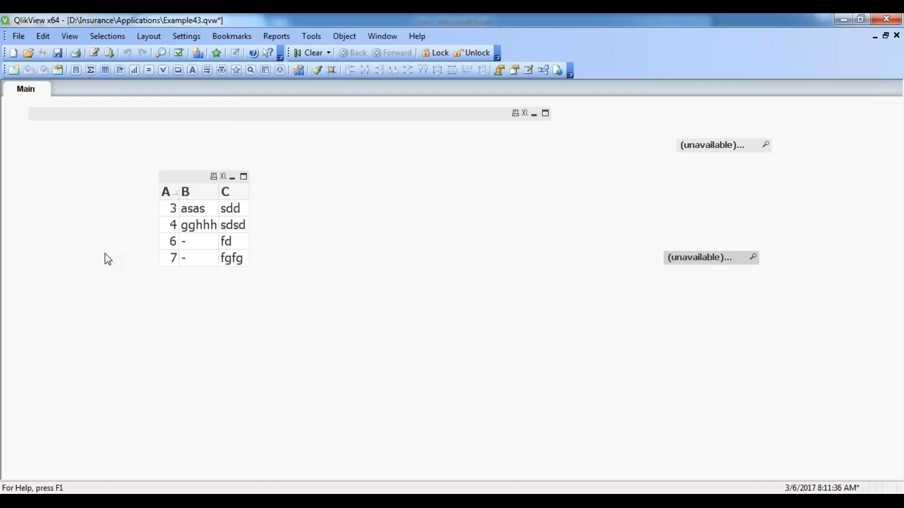
{"action": "left_click", "coordinate": [542, 70]}
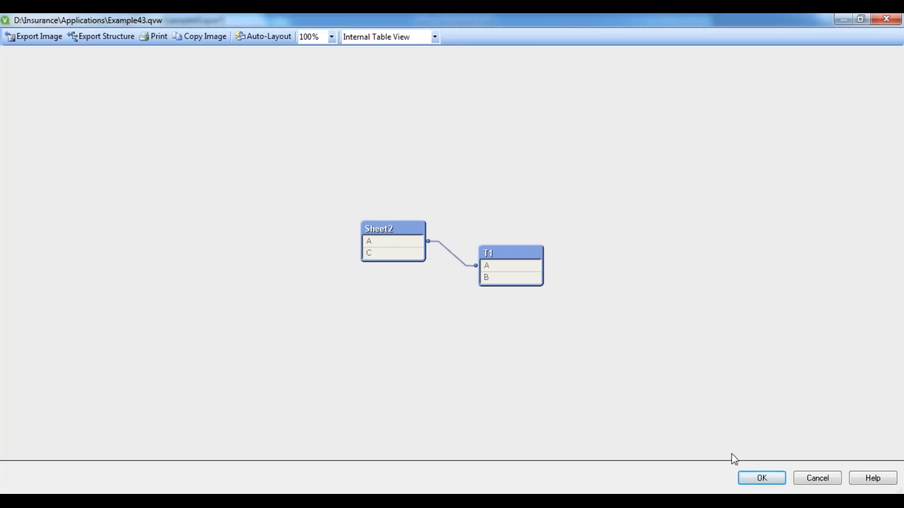
{"action": "left_click", "coordinate": [751, 478]}
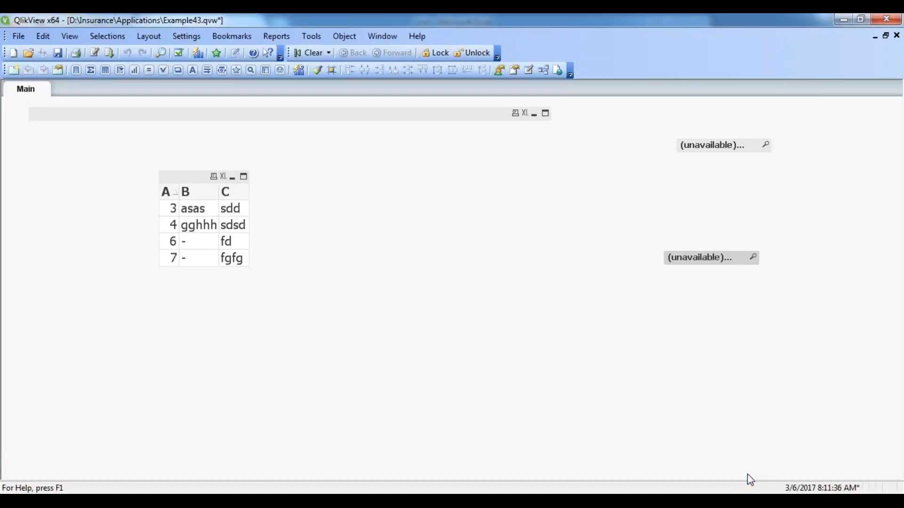
Reopen the script and review its lines from the T1 label down to the Sheet2 load statement.
{"action": "left_click", "coordinate": [94, 53]}
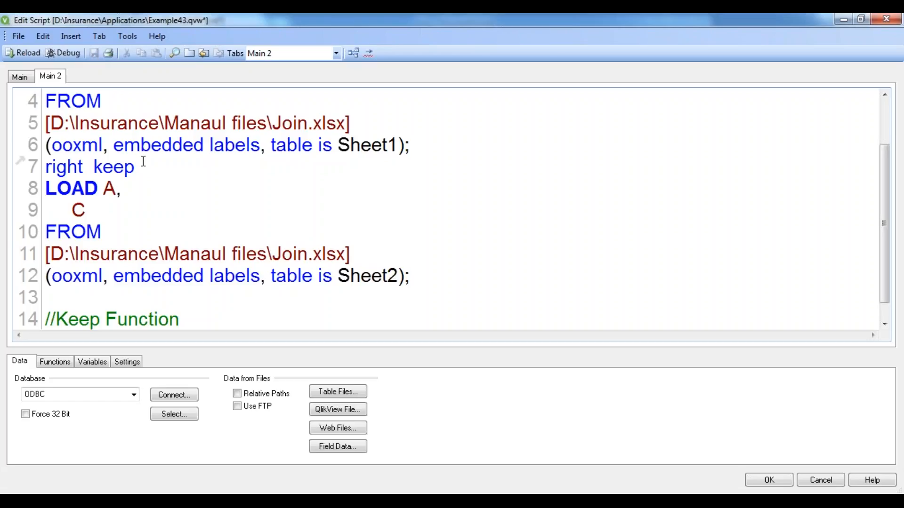
{"action": "key", "text": "Up"}
{"action": "key", "text": "Up"}
{"action": "key", "text": "Up"}
{"action": "key", "text": "Up"}
{"action": "key", "text": "Up"}
{"action": "key", "text": "Up"}
{"action": "key", "text": "Down"}
{"action": "key", "text": "Down"}
{"action": "key", "text": "Down"}
{"action": "key", "text": "Down"}
{"action": "key", "text": "Down"}
{"action": "key", "text": "Down"}
{"action": "key", "text": "Down"}
{"action": "key", "text": "Down"}
{"action": "key", "text": "Down"}
{"action": "key", "text": "Down"}
{"action": "key", "text": "Down"}
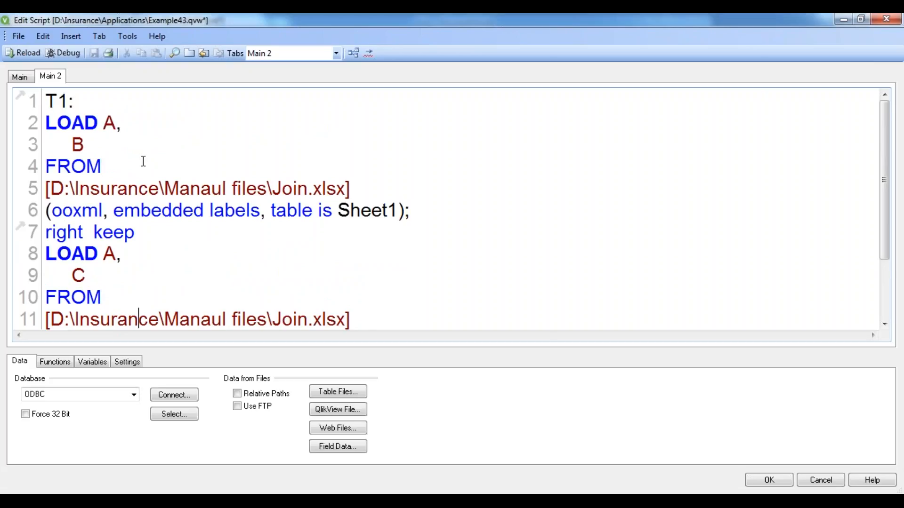
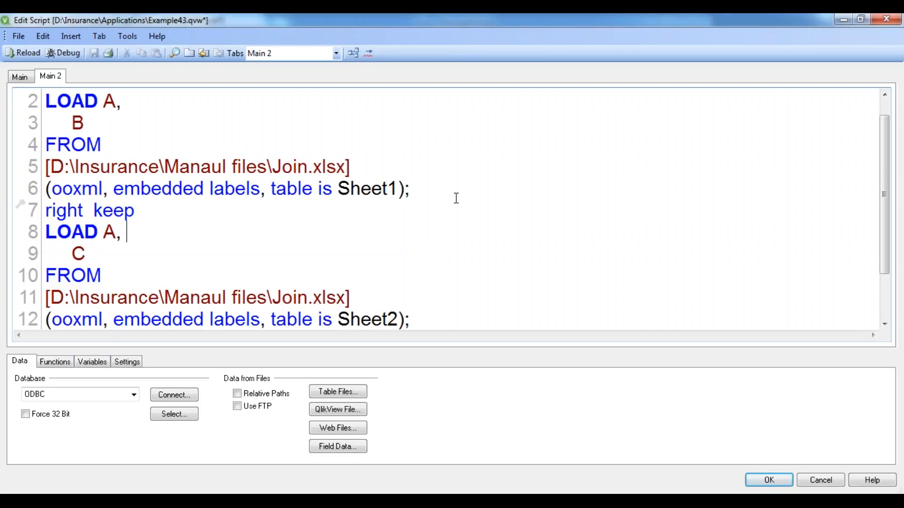
Show the table structure from the script editor and move the Sheet2 table farther away from T1.
{"action": "left_click", "coordinate": [353, 53]}
{"action": "left_click_drag", "start_coordinate": [386, 234], "coordinate": [188, 205]}
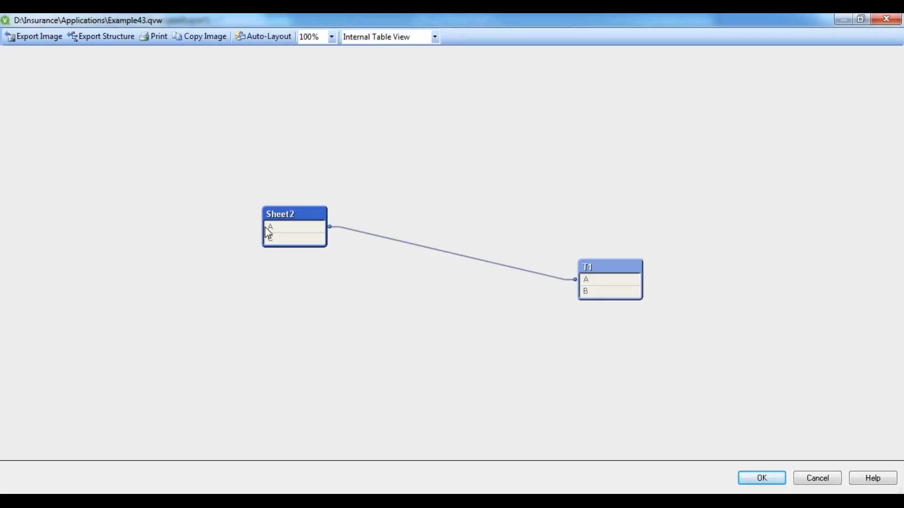
{"action": "left_click", "coordinate": [763, 480]}
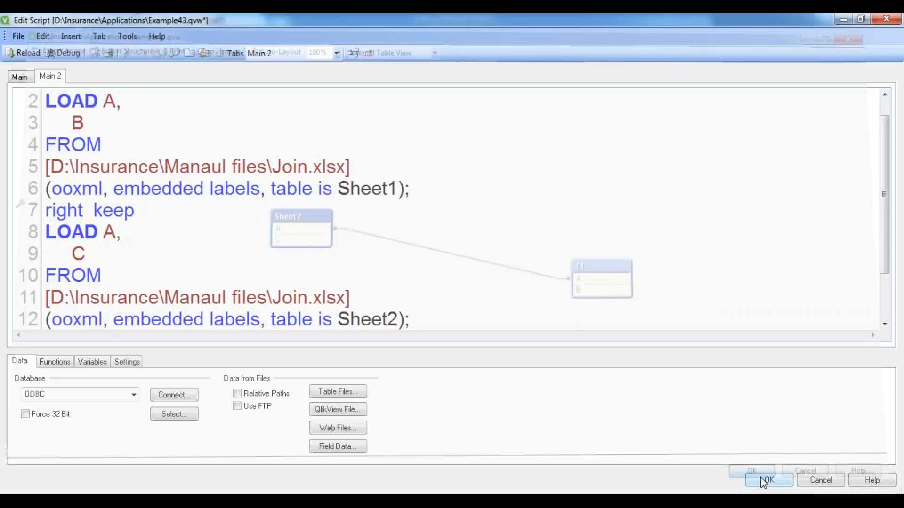
Examine the Sheet1 and Sheet2 load statements and the right keep prefix between them, and compare them with the Table Viewer structure.
{"action": "left_click", "coordinate": [143, 246]}
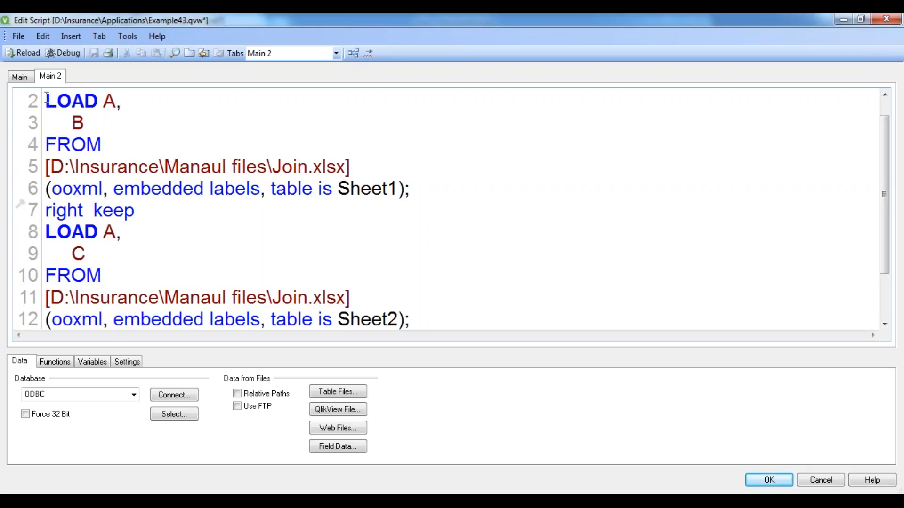
{"action": "left_click_drag", "start_coordinate": [46, 99], "coordinate": [401, 190]}
{"action": "left_click_drag", "start_coordinate": [46, 231], "coordinate": [400, 319]}
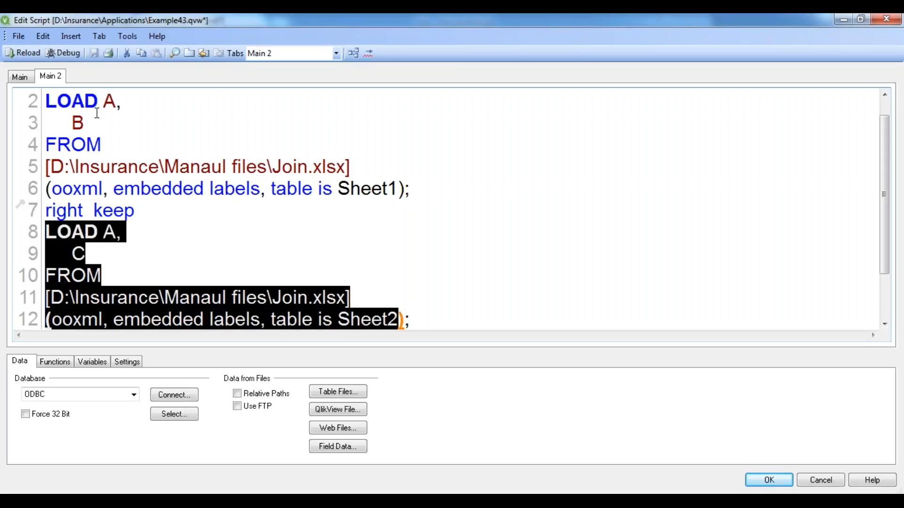
{"action": "left_click_drag", "start_coordinate": [44, 97], "coordinate": [408, 320]}
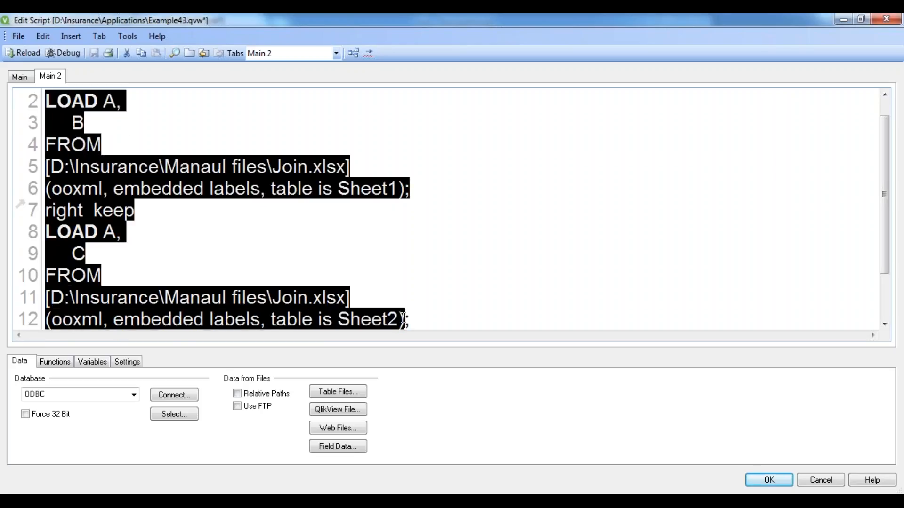
{"action": "left_click", "coordinate": [100, 227]}
{"action": "left_click_drag", "start_coordinate": [45, 211], "coordinate": [140, 212]}
{"action": "left_click", "coordinate": [140, 213]}
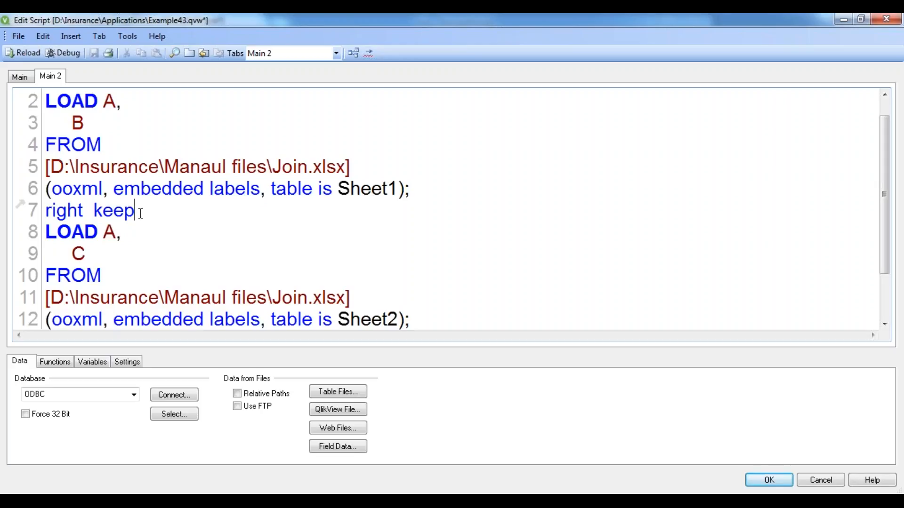
{"action": "left_click", "coordinate": [353, 54]}
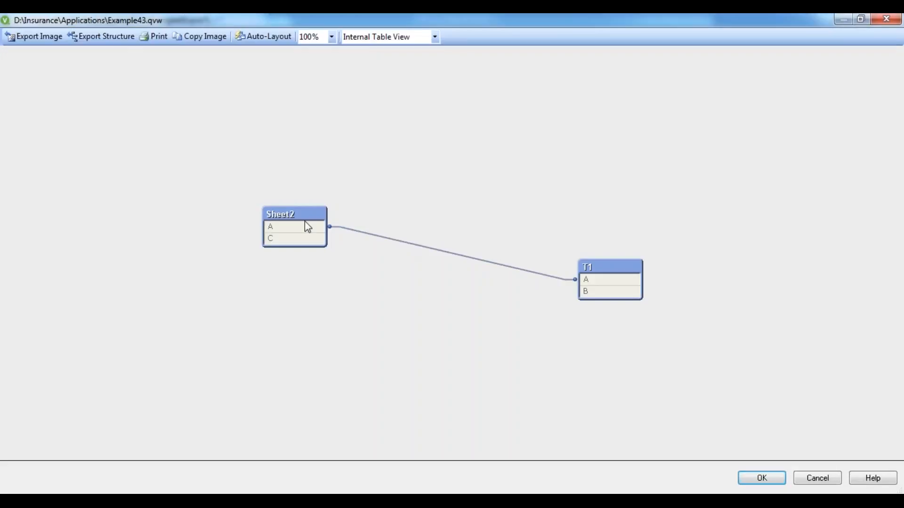
{"action": "left_click", "coordinate": [748, 476]}
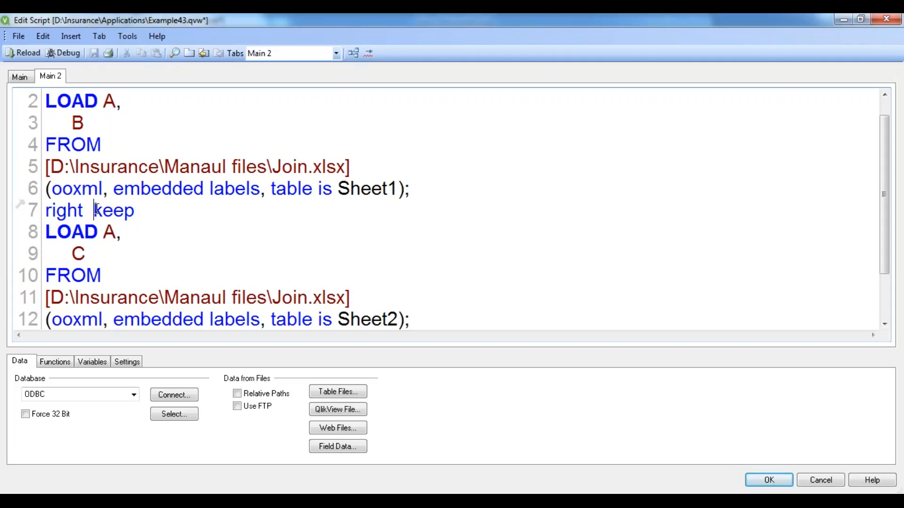
Review the script line by line around the right keep prefix and the T1 load statement.
{"action": "left_click", "coordinate": [95, 210]}
{"action": "key", "text": "Up"}
{"action": "key", "text": "Up"}
{"action": "key", "text": "Up"}
{"action": "key", "text": "Up"}
{"action": "scroll", "coordinate": [78, 184], "scroll_direction": "up", "scroll_amount": 1}
{"action": "key", "text": "Down"}
{"action": "key", "text": "Down"}
{"action": "key", "text": "Down"}
{"action": "key", "text": "Down"}
{"action": "key", "text": "Down"}
{"action": "key", "text": "Down"}
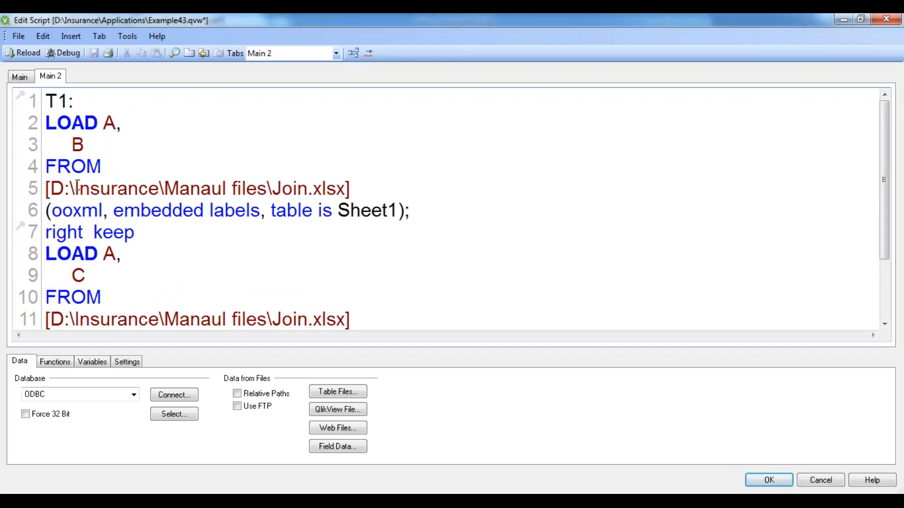
View the link between Sheet2 and T1 in the Table Viewer once more and close the script editor.
{"action": "left_click", "coordinate": [66, 231]}
{"action": "left_click", "coordinate": [353, 53]}
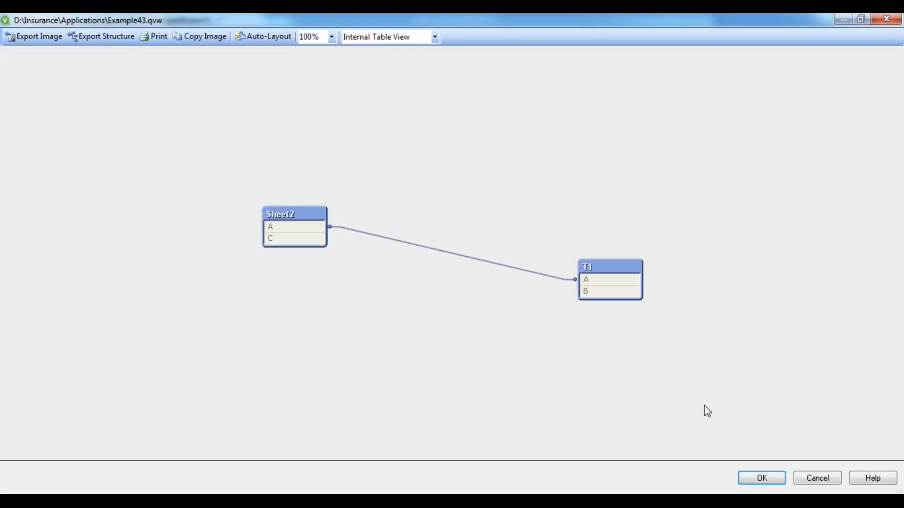
{"action": "left_click", "coordinate": [756, 475]}
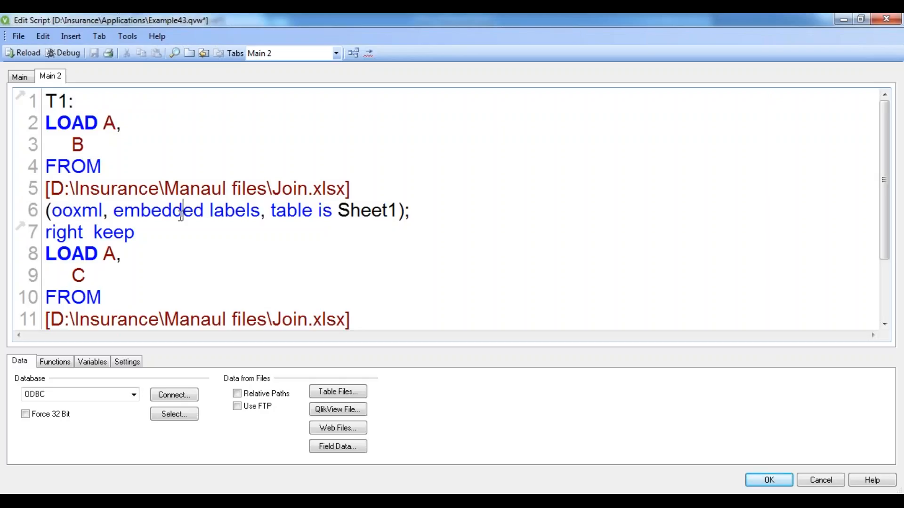
{"action": "left_click", "coordinate": [880, 19]}
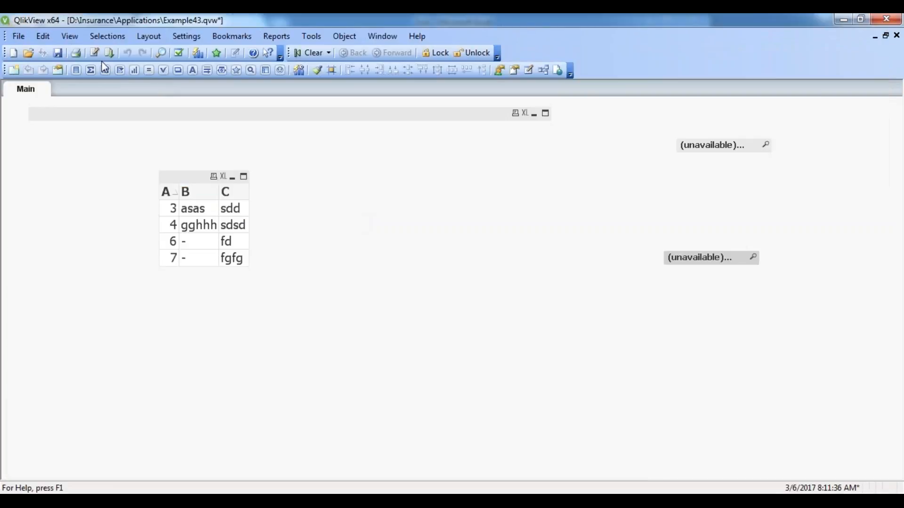
Reopen the script and comment out the entire Main 2 section.
{"action": "left_click", "coordinate": [94, 54]}
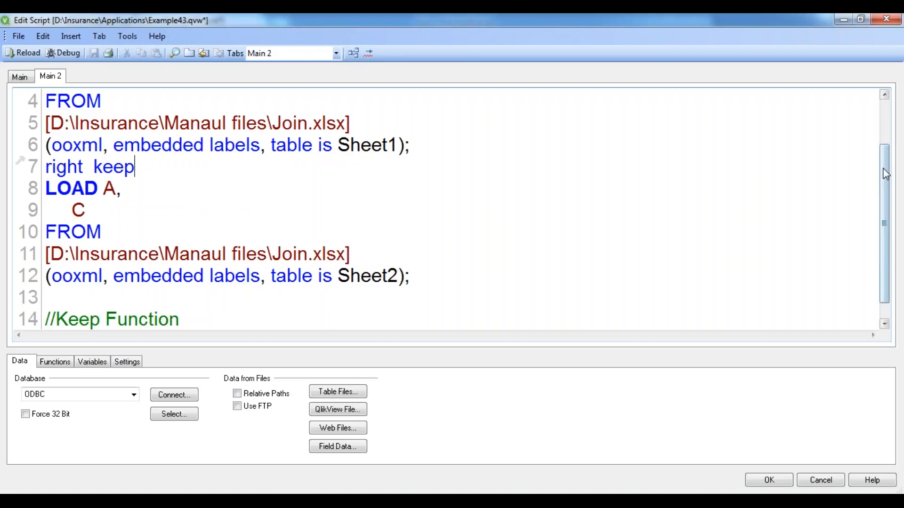
{"action": "left_click_drag", "start_coordinate": [885, 173], "coordinate": [880, 127]}
{"action": "key", "text": "ctrl+a"}
{"action": "right_click", "coordinate": [130, 158]}
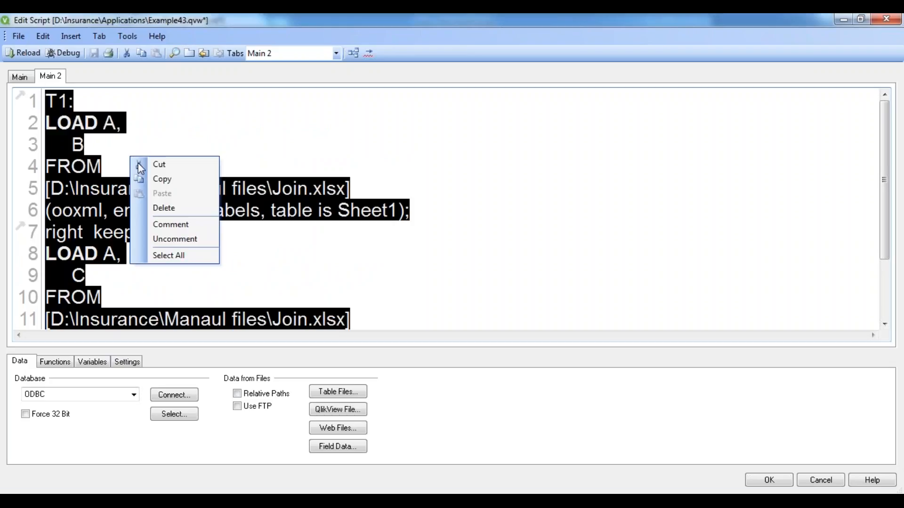
{"action": "left_click", "coordinate": [171, 224]}
Uncomment the Main script section from the EMP load on line 18 to the end, then reload it and accept the sheet properties.
{"action": "left_click", "coordinate": [20, 76]}
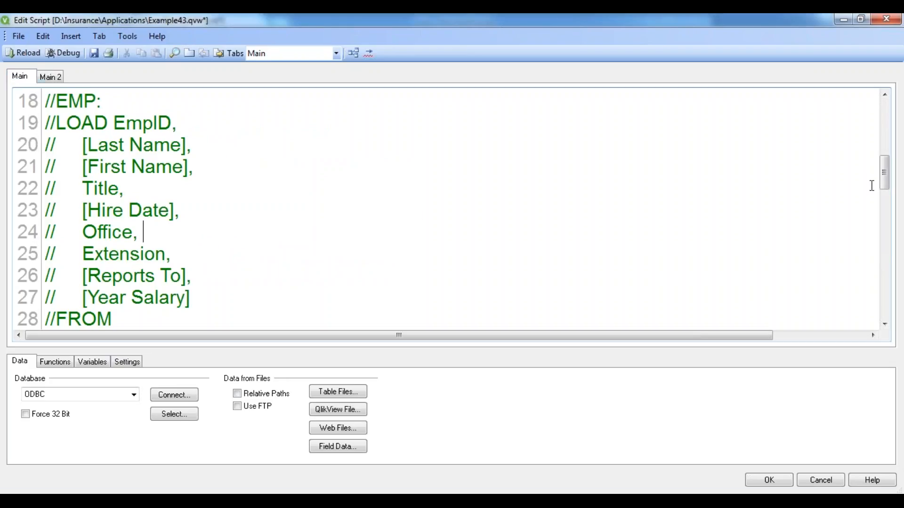
{"action": "left_click_drag", "start_coordinate": [883, 173], "coordinate": [884, 151]}
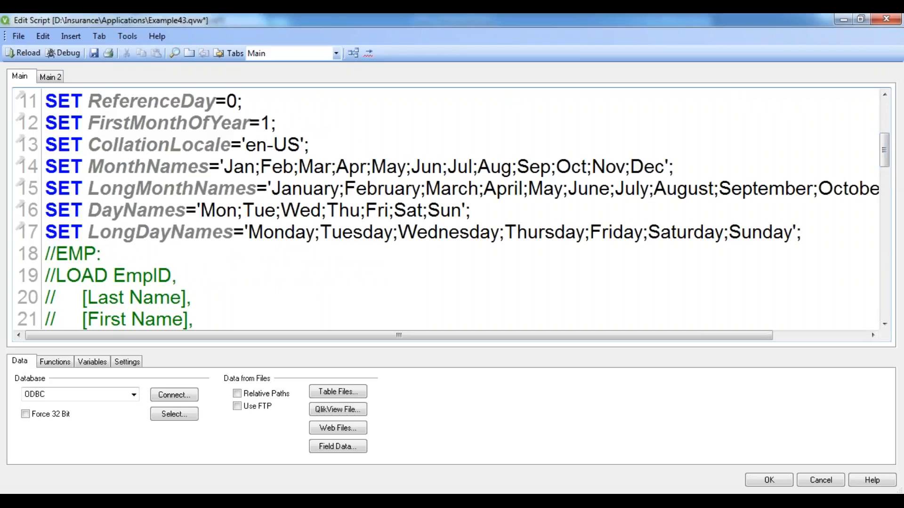
{"action": "left_click_drag", "start_coordinate": [43, 251], "coordinate": [130, 422]}
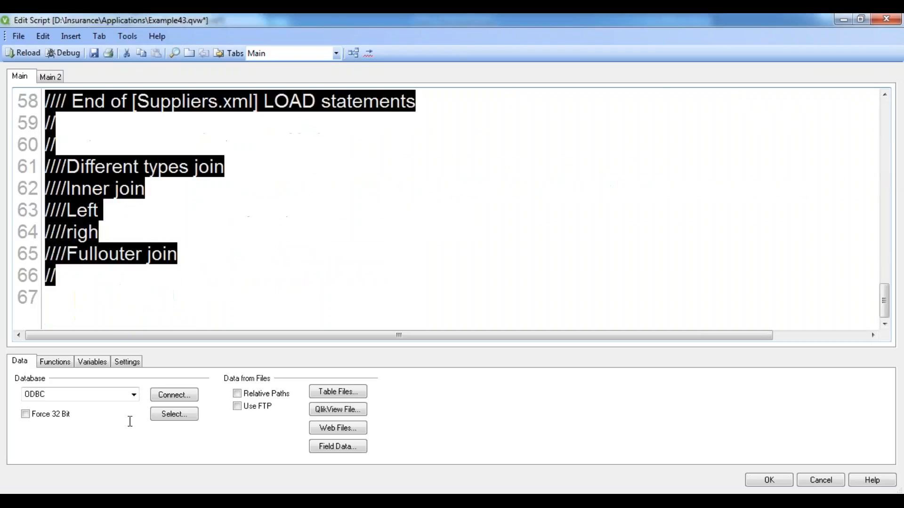
{"action": "right_click", "coordinate": [139, 174]}
{"action": "left_click", "coordinate": [204, 257]}
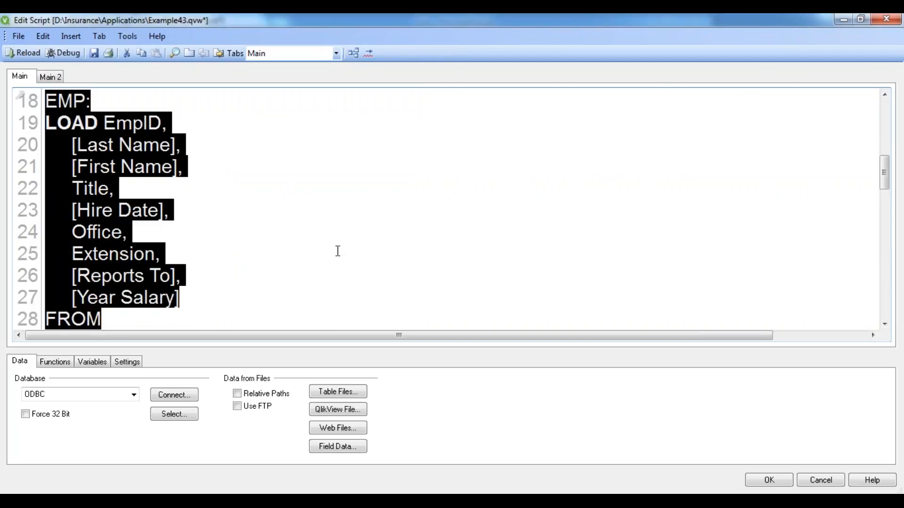
{"action": "left_click", "coordinate": [338, 251]}
{"action": "left_click", "coordinate": [32, 55]}
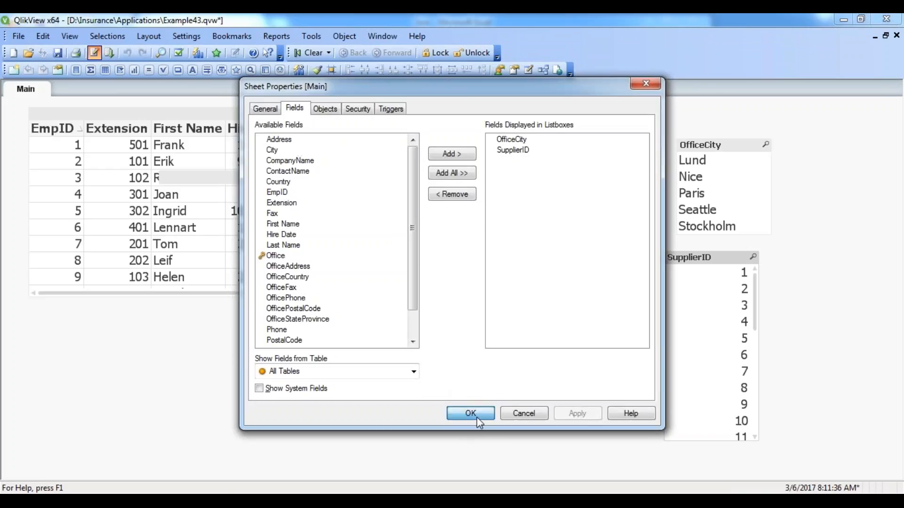
{"action": "left_click", "coordinate": [477, 417]}
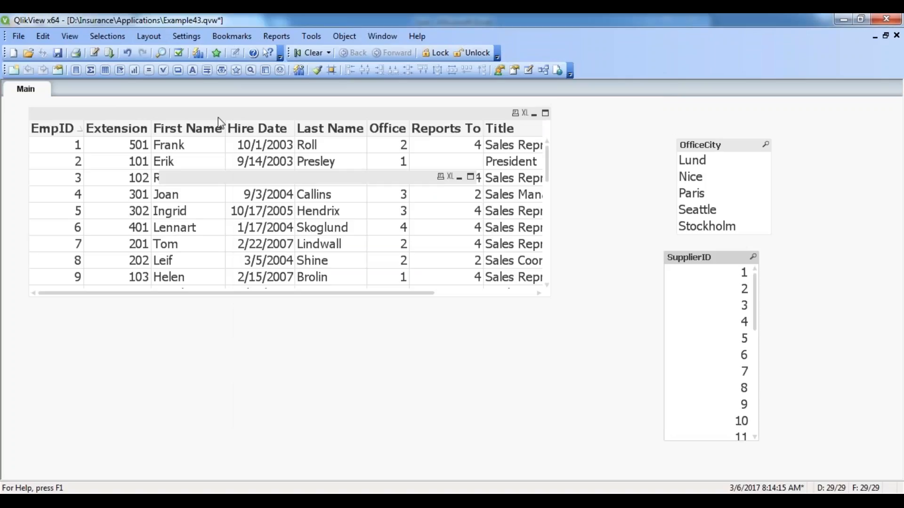
Move the empty object overlapping the employee table to the far right of the Main sheet, and add a new sheet.
{"action": "left_click_drag", "start_coordinate": [232, 178], "coordinate": [863, 191]}
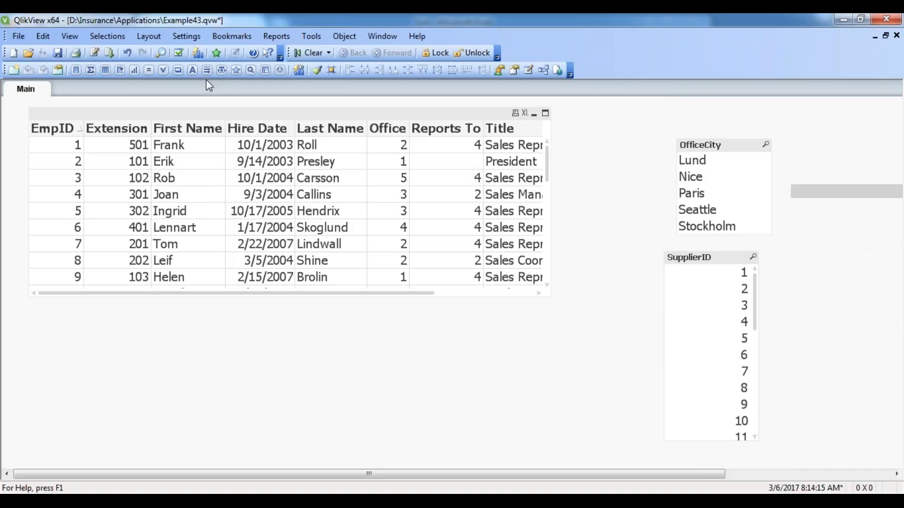
{"action": "left_click", "coordinate": [150, 38]}
{"action": "left_click", "coordinate": [159, 51]}
Review the sheet object types available for Sheet1 and the chart types offered when creating a new chart, without creating one.
{"action": "right_click", "coordinate": [129, 136]}
{"action": "mouse_move", "coordinate": [204, 176]}
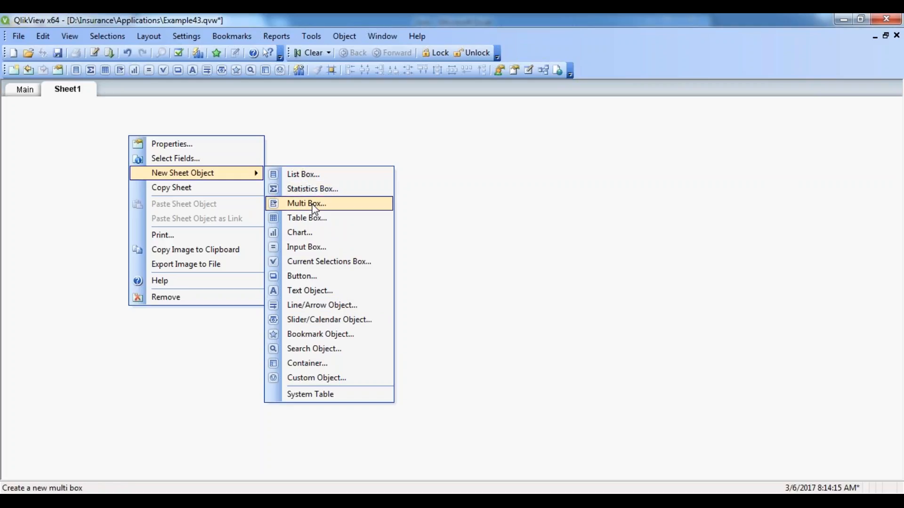
{"action": "left_click", "coordinate": [309, 239]}
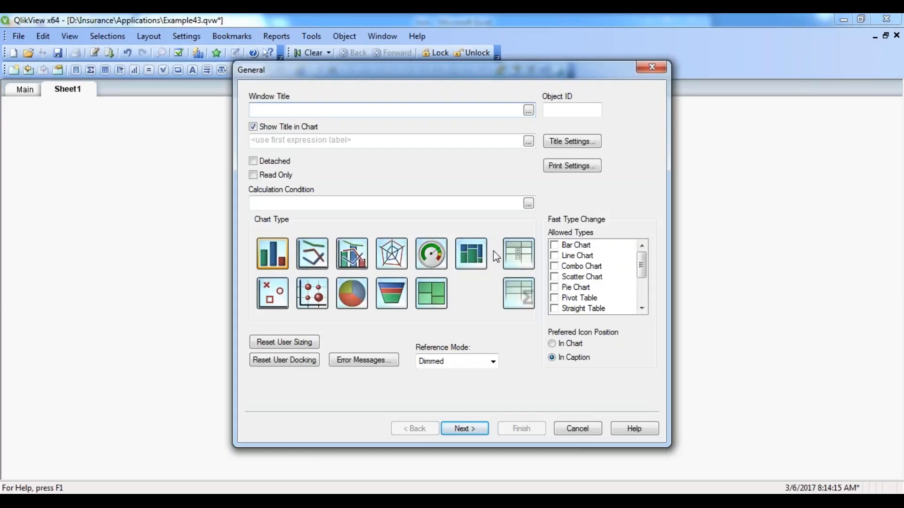
{"action": "left_click", "coordinate": [652, 67]}
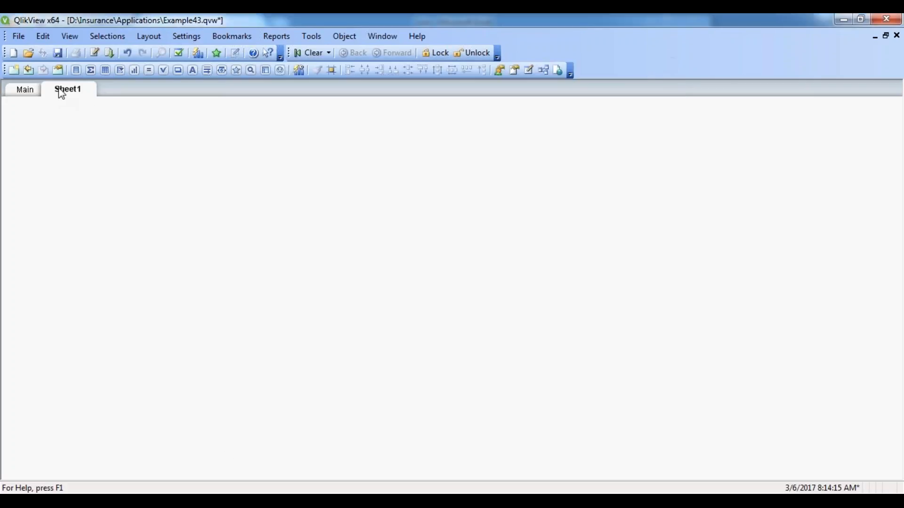
{"action": "left_click", "coordinate": [35, 90]}
{"action": "left_click", "coordinate": [80, 89]}
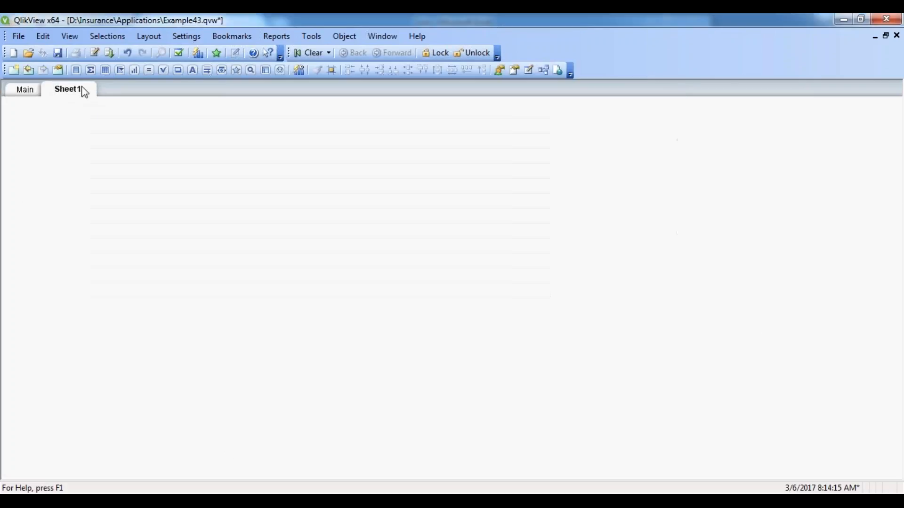
{"action": "right_click", "coordinate": [134, 165]}
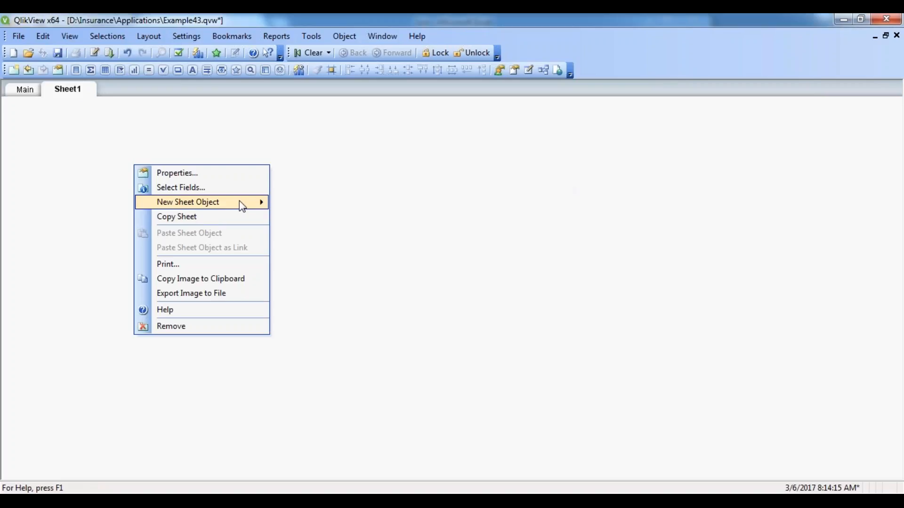
{"action": "mouse_move", "coordinate": [242, 206]}
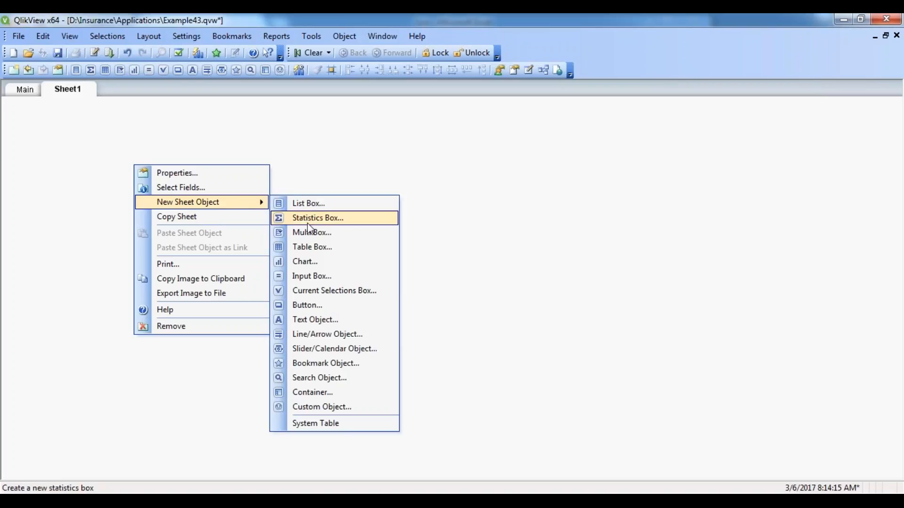
{"action": "left_click", "coordinate": [322, 263]}
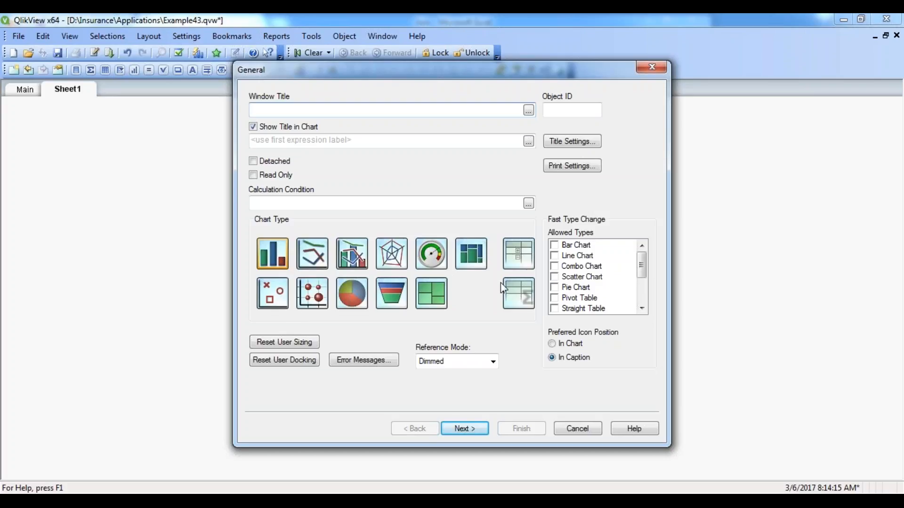
{"action": "left_click", "coordinate": [652, 67]}
{"action": "right_click", "coordinate": [259, 176]}
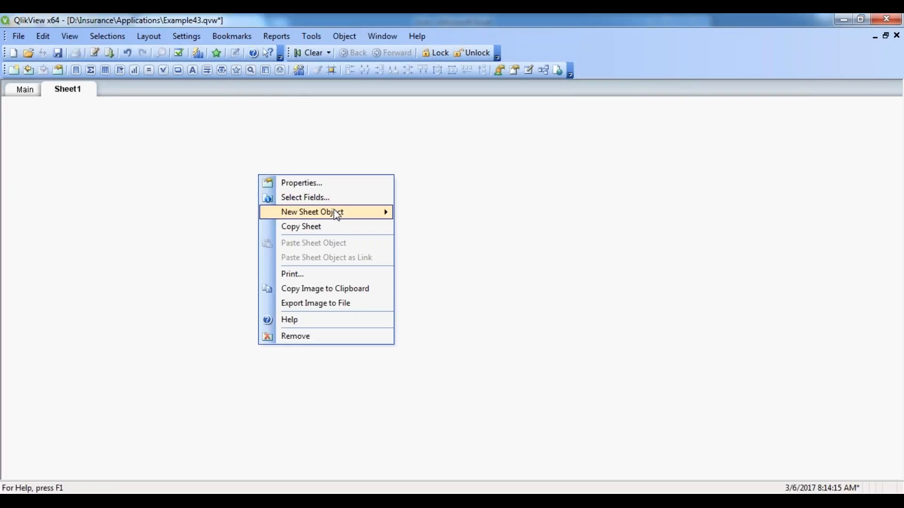
{"action": "mouse_move", "coordinate": [339, 213]}
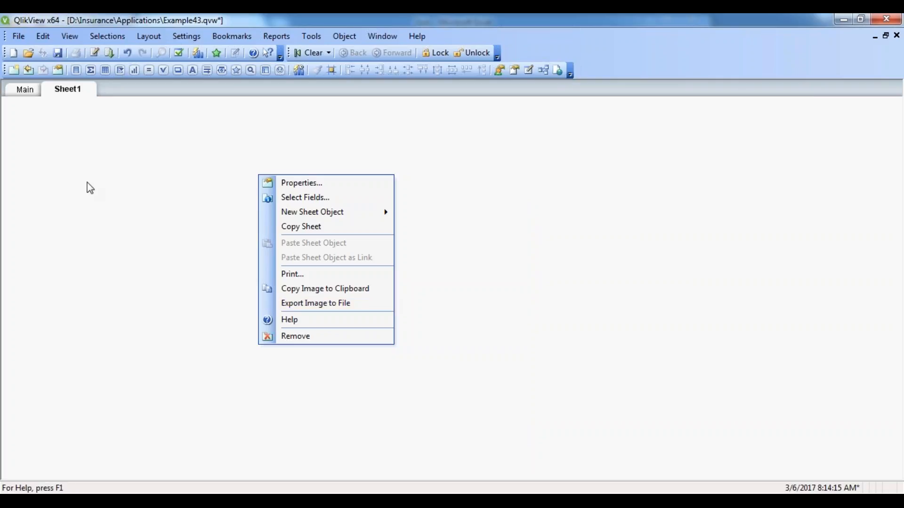
Create a list box for the Office field on Sheet1 and move it slightly up and to the right.
{"action": "right_click", "coordinate": [62, 135]}
{"action": "mouse_move", "coordinate": [131, 174]}
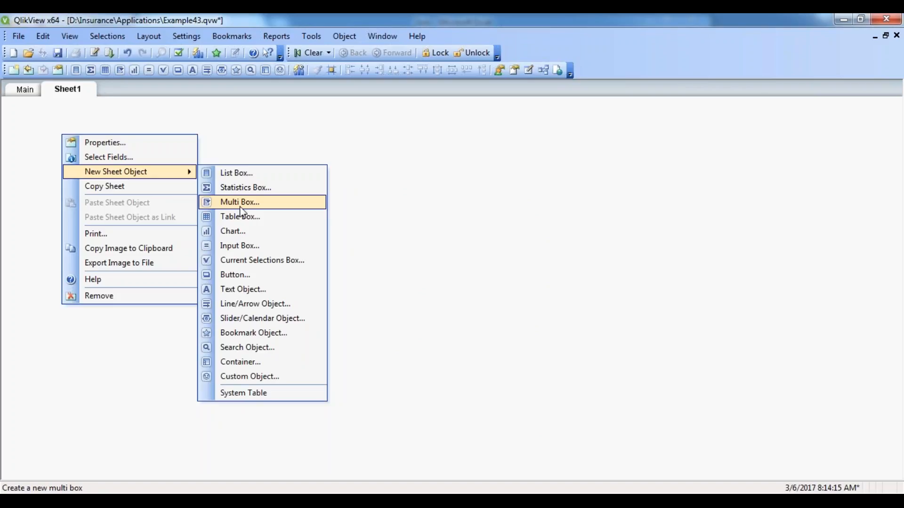
{"action": "left_click", "coordinate": [236, 173]}
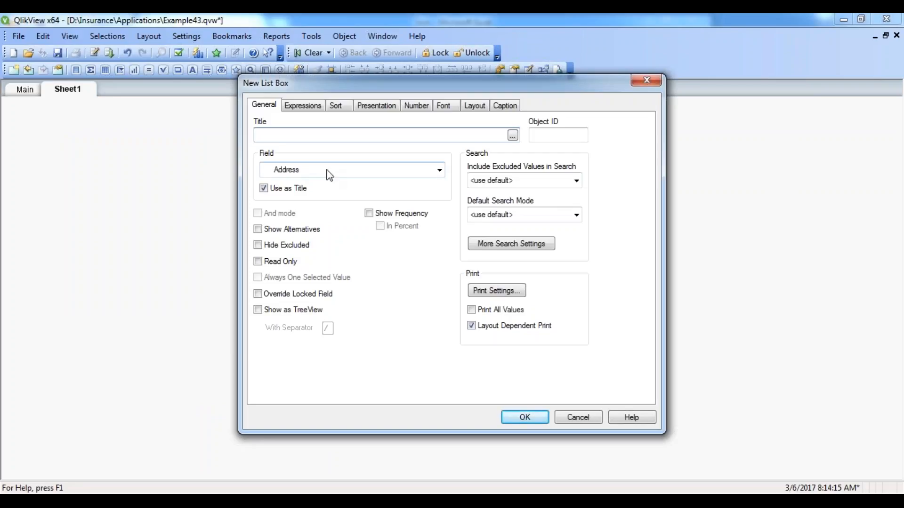
{"action": "left_click", "coordinate": [344, 173]}
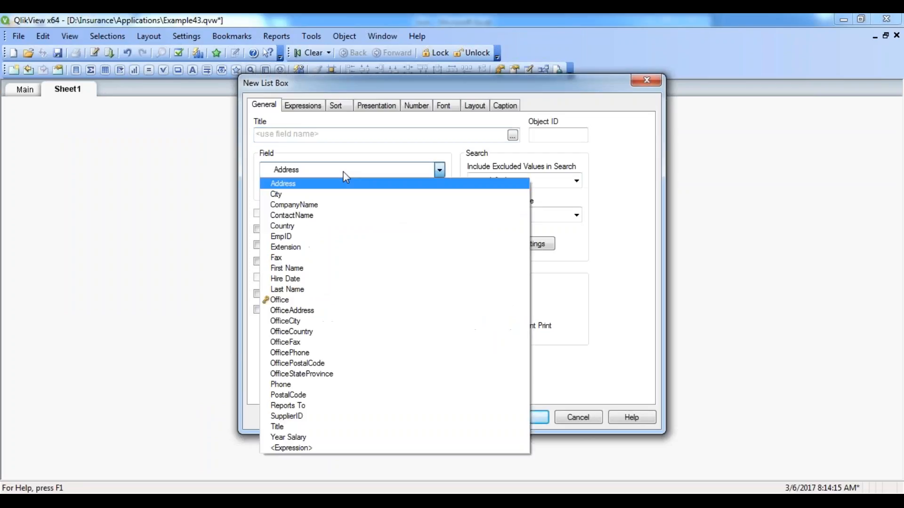
{"action": "left_click", "coordinate": [289, 300]}
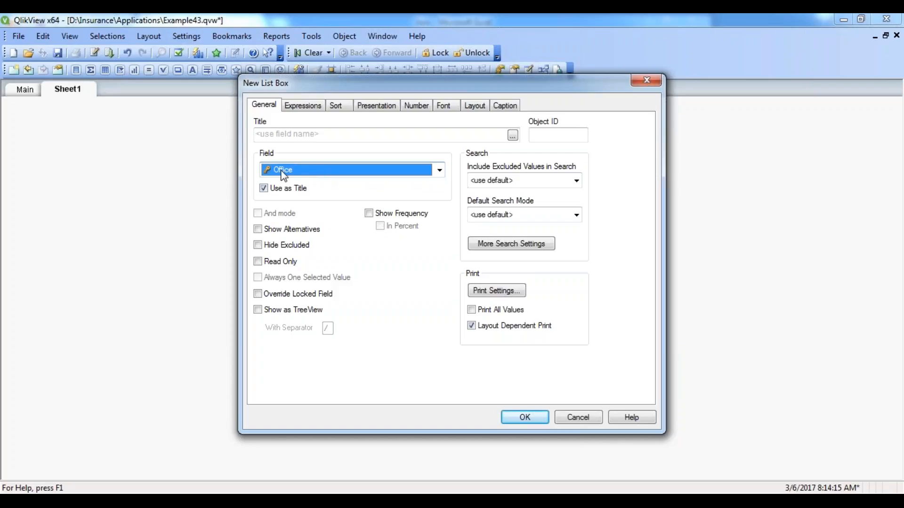
{"action": "left_click", "coordinate": [518, 421]}
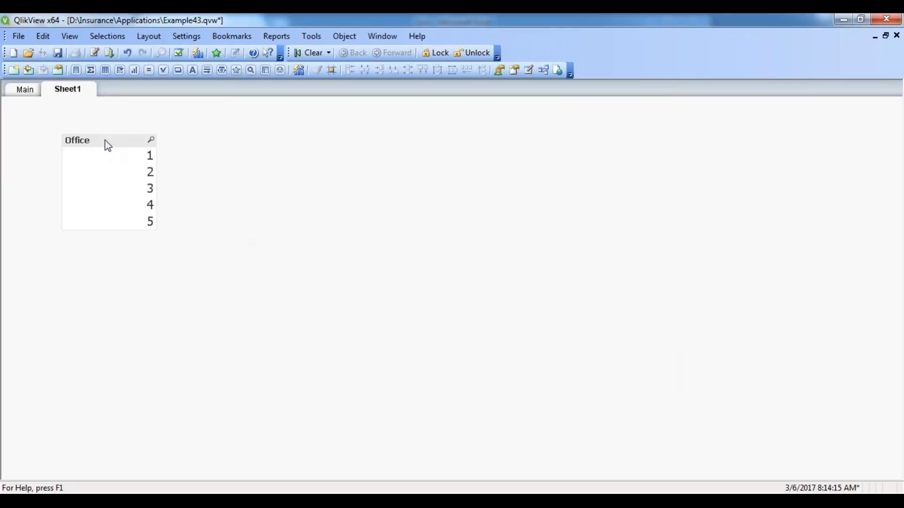
{"action": "left_click_drag", "start_coordinate": [108, 146], "coordinate": [160, 138]}
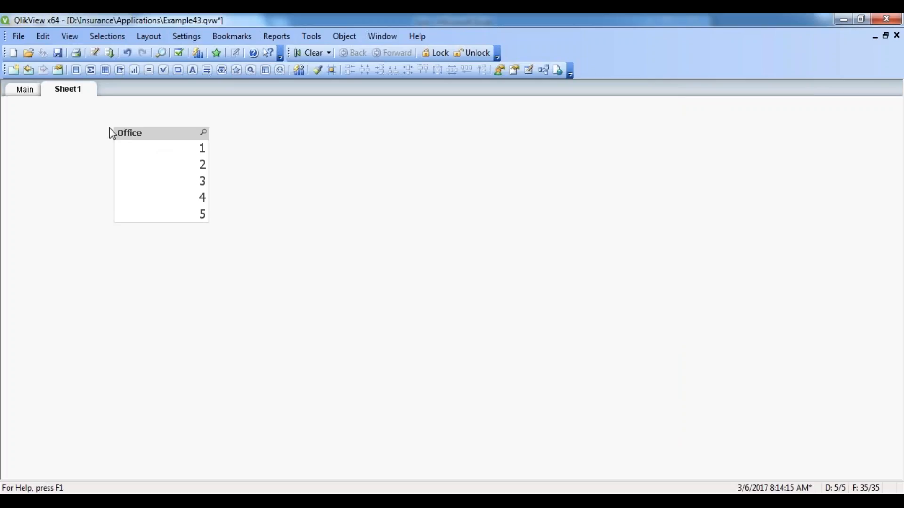
Move the Office list box closer to the upper-left corner of Sheet1.
{"action": "left_click_drag", "start_coordinate": [143, 136], "coordinate": [95, 123]}
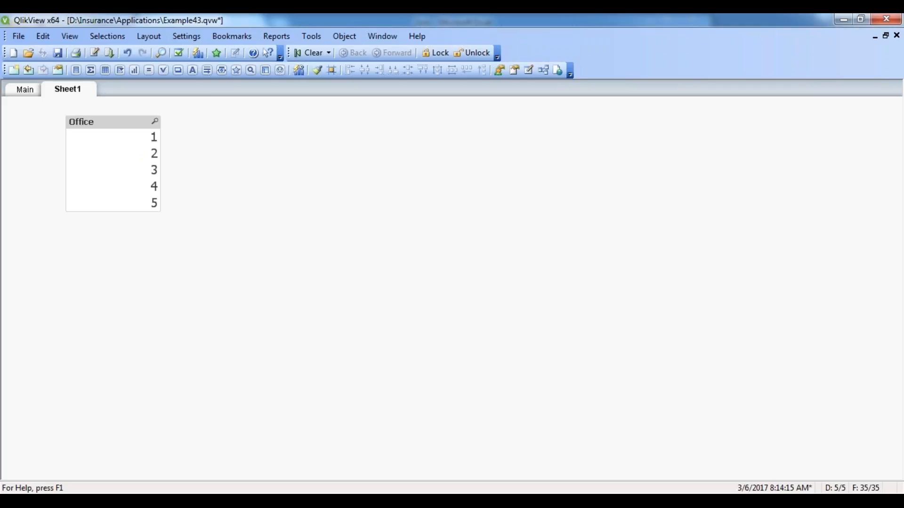
{"action": "right_click", "coordinate": [120, 137]}
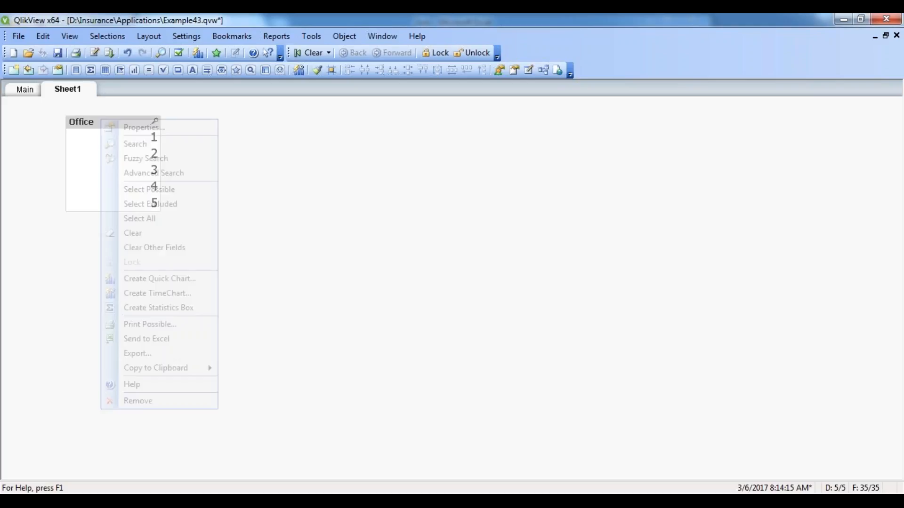
{"action": "left_click", "coordinate": [118, 127]}
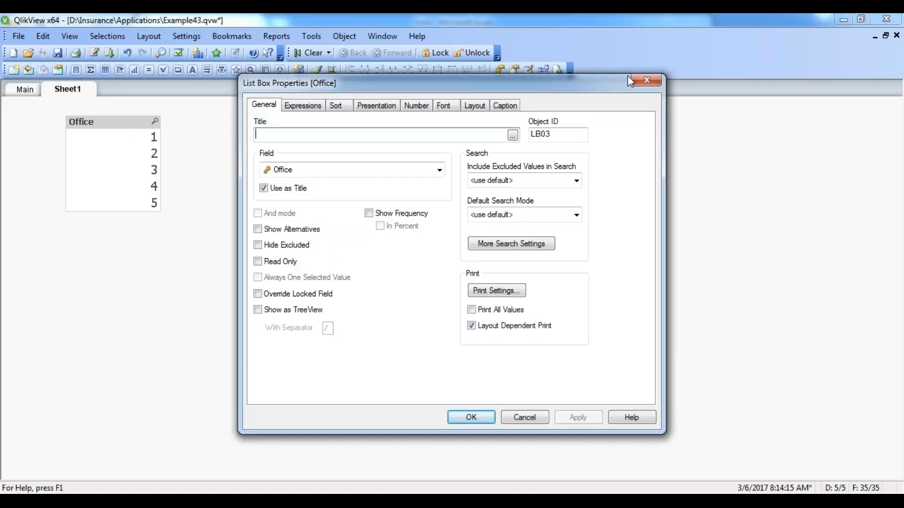
{"action": "left_click", "coordinate": [646, 80]}
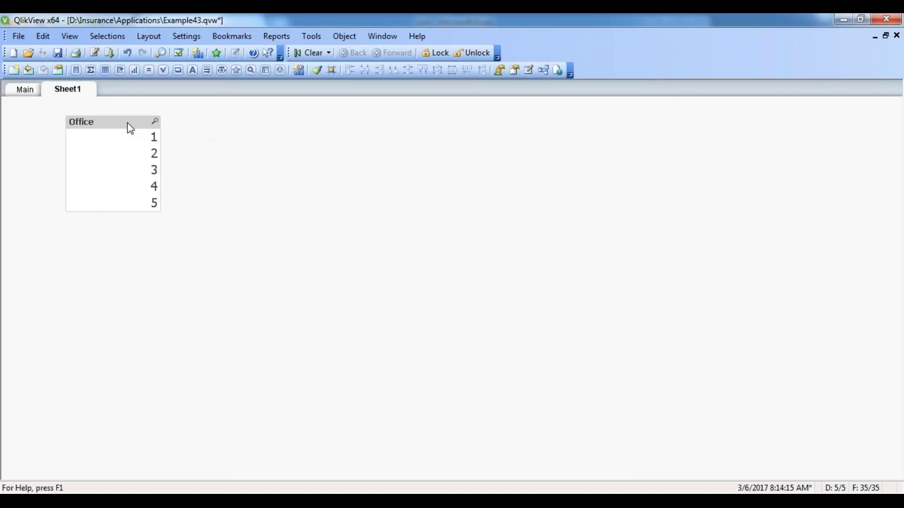
{"action": "left_click_drag", "start_coordinate": [127, 122], "coordinate": [104, 121]}
Review the Office list box's property pages for expressions, sort, presentation, number, font, layout and caption.
{"action": "right_click", "coordinate": [105, 121]}
{"action": "left_click", "coordinate": [124, 129]}
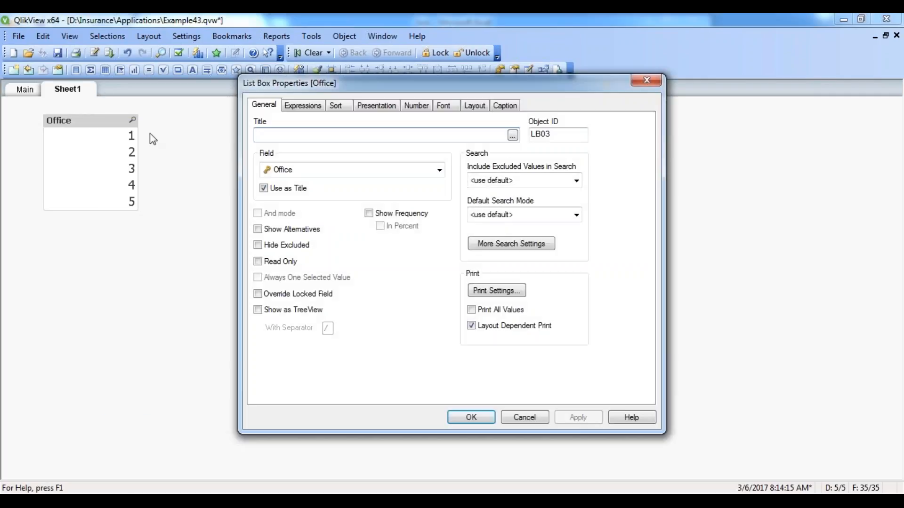
{"action": "left_click", "coordinate": [302, 111]}
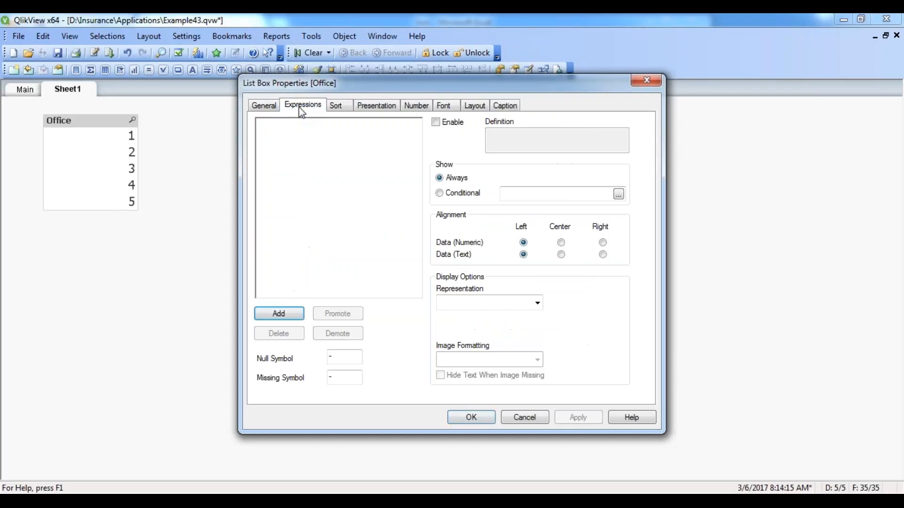
{"action": "left_click", "coordinate": [334, 112]}
{"action": "left_click", "coordinate": [377, 109]}
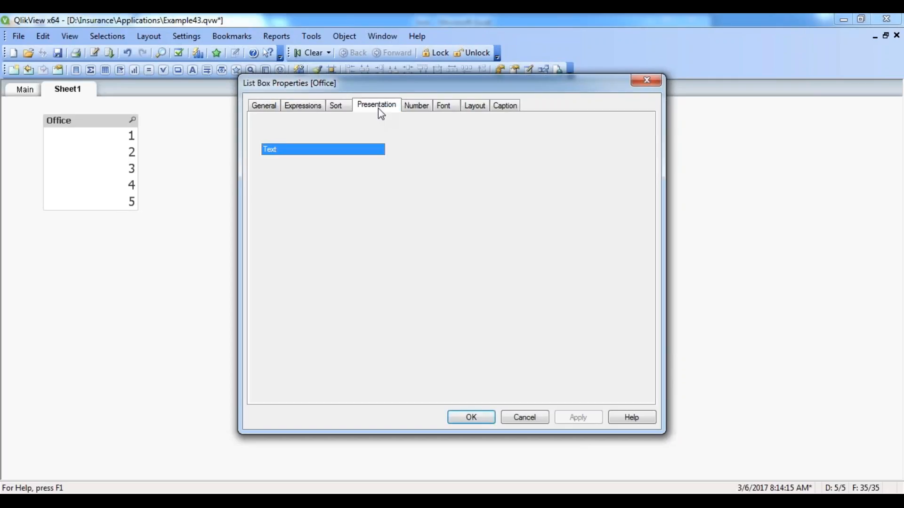
{"action": "left_click", "coordinate": [416, 109]}
{"action": "left_click", "coordinate": [443, 106]}
{"action": "left_click", "coordinate": [474, 107]}
{"action": "left_click", "coordinate": [505, 107]}
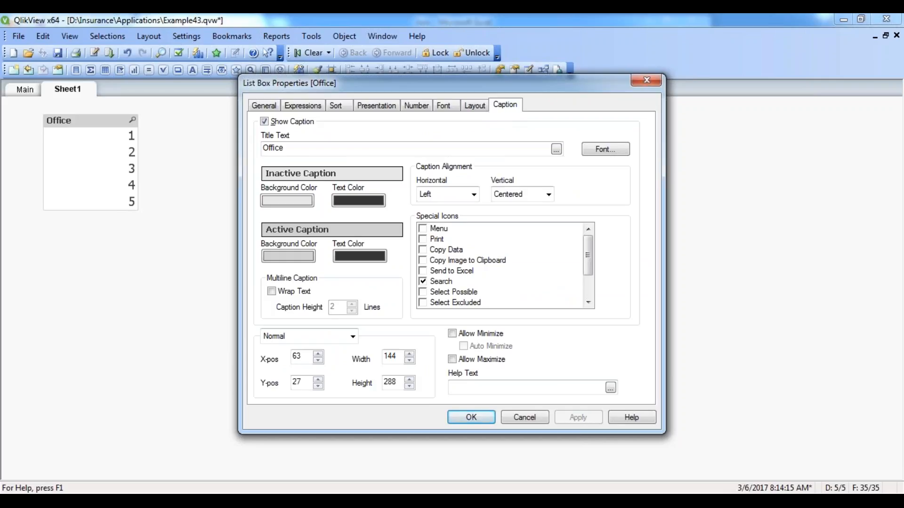
Examine the object ID and title settings in the Office list box's general properties, leaving them unedited.
{"action": "left_click", "coordinate": [270, 106]}
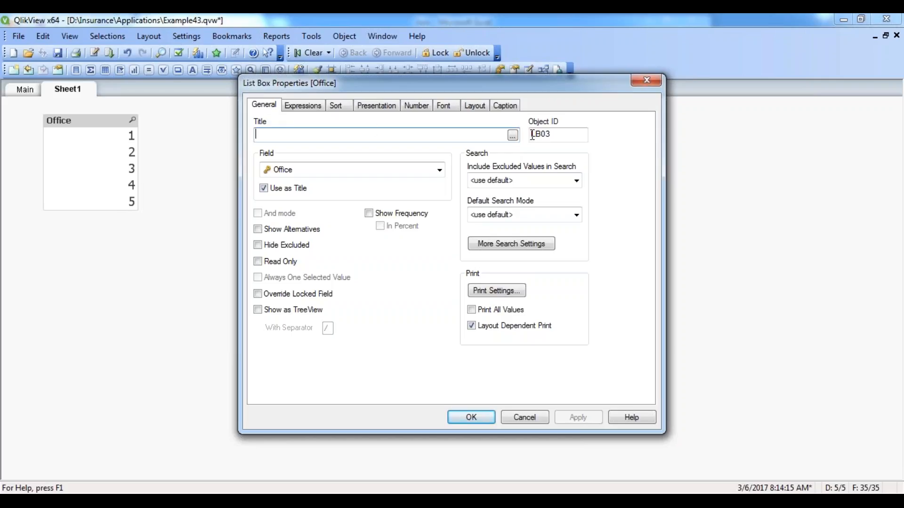
{"action": "mouse_move", "coordinate": [532, 135]}
{"action": "left_mouse_down"}
{"action": "mouse_move", "coordinate": [552, 134]}
{"action": "mouse_move", "coordinate": [539, 135]}
{"action": "left_mouse_up"}
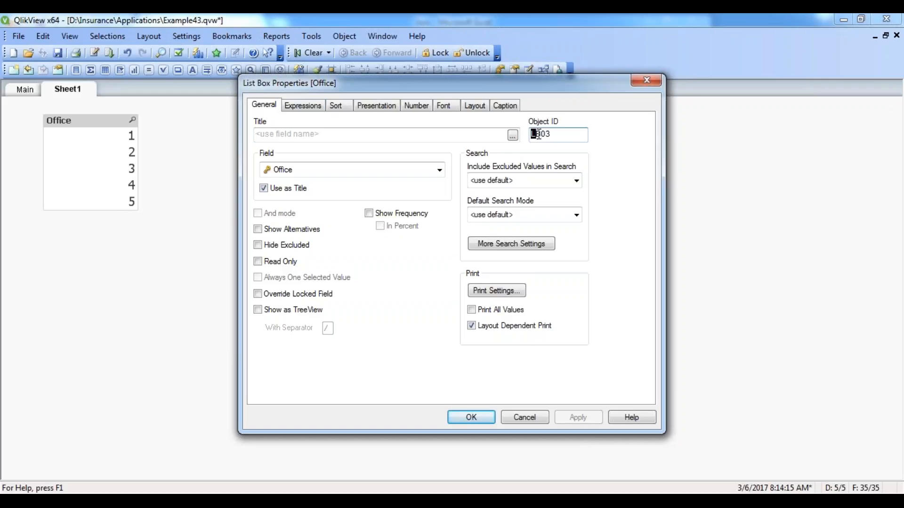
{"action": "left_click", "coordinate": [556, 136]}
{"action": "left_click_drag", "start_coordinate": [263, 79], "coordinate": [252, 88]}
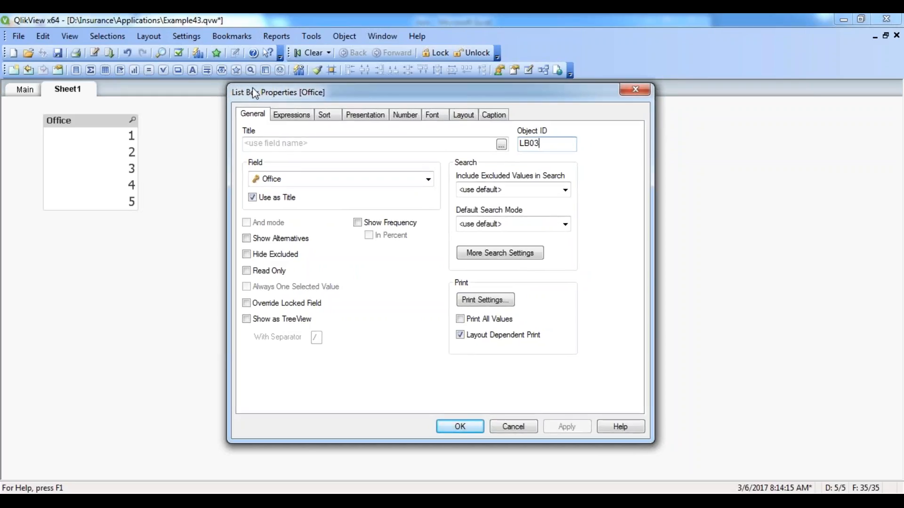
{"action": "left_click", "coordinate": [289, 144]}
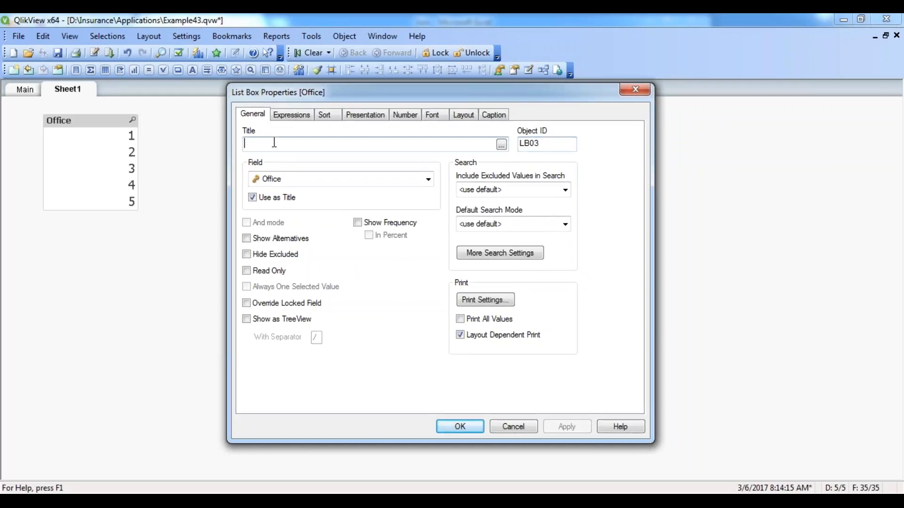
{"action": "left_click", "coordinate": [640, 94]}
Move the Office list box slightly lower on the sheet.
{"action": "left_click_drag", "start_coordinate": [81, 125], "coordinate": [80, 134]}
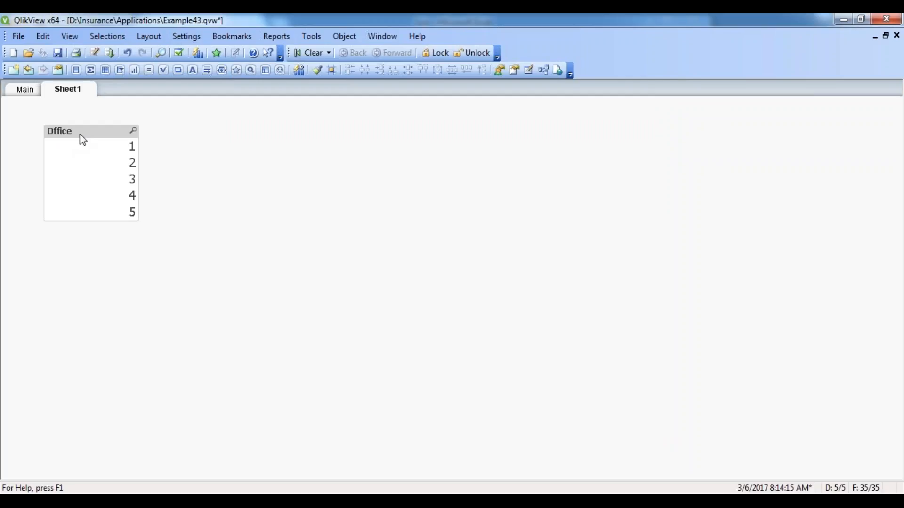
{"action": "right_click", "coordinate": [80, 134]}
{"action": "left_click", "coordinate": [117, 141]}
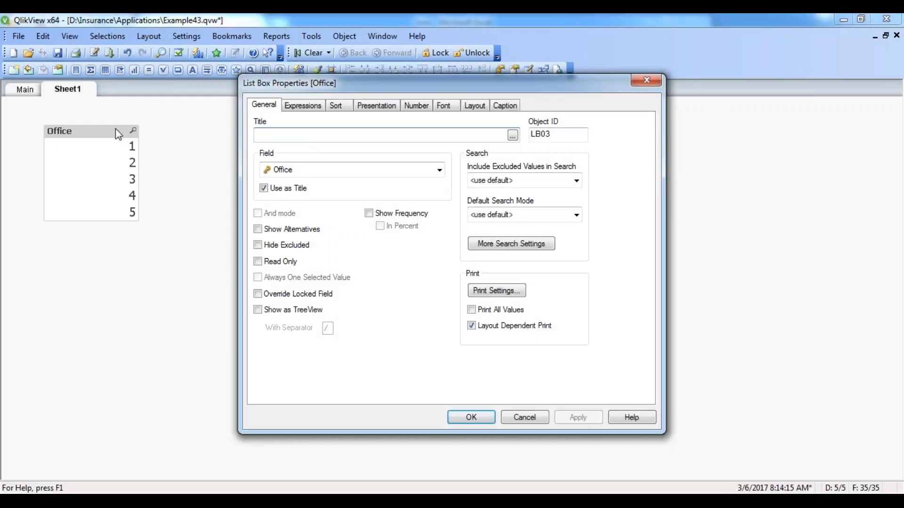
{"action": "left_click", "coordinate": [644, 82]}
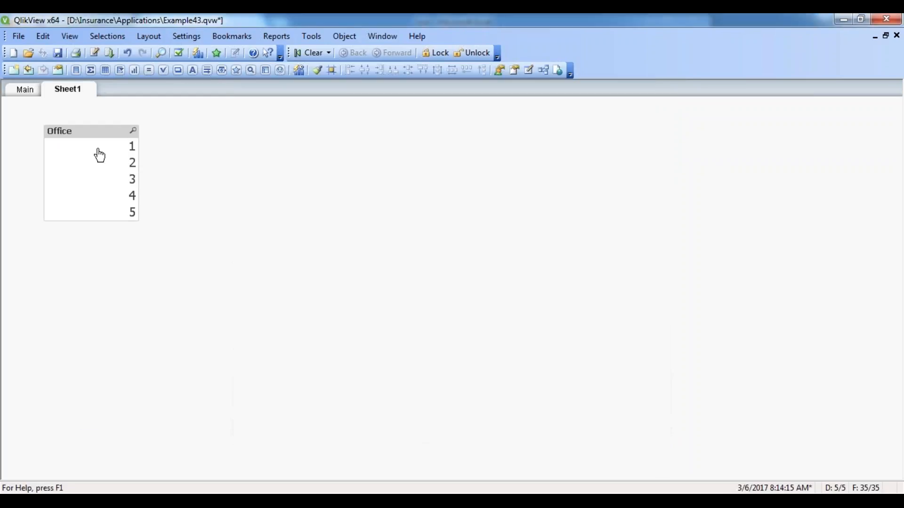
Set the title of the Office list box to "Office Id" and apply the change.
{"action": "right_click", "coordinate": [78, 133]}
{"action": "left_click", "coordinate": [118, 141]}
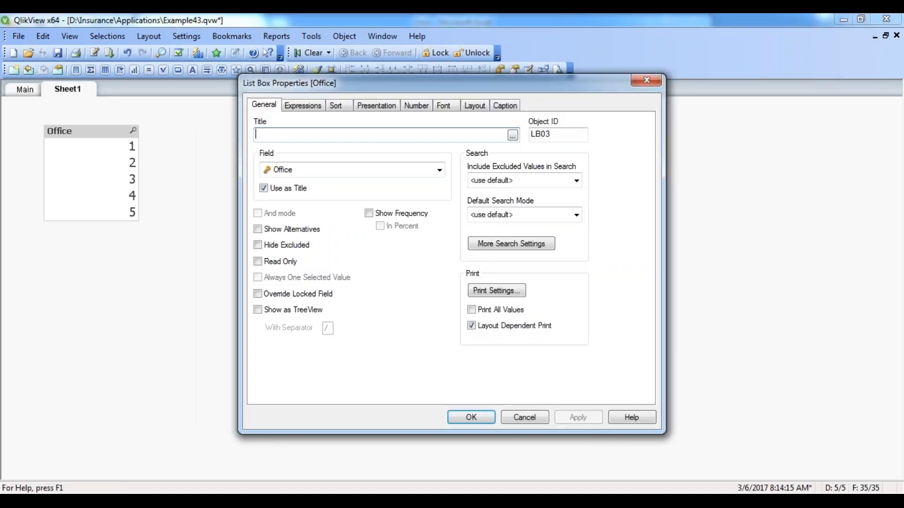
{"action": "type", "text": "Office Id"}
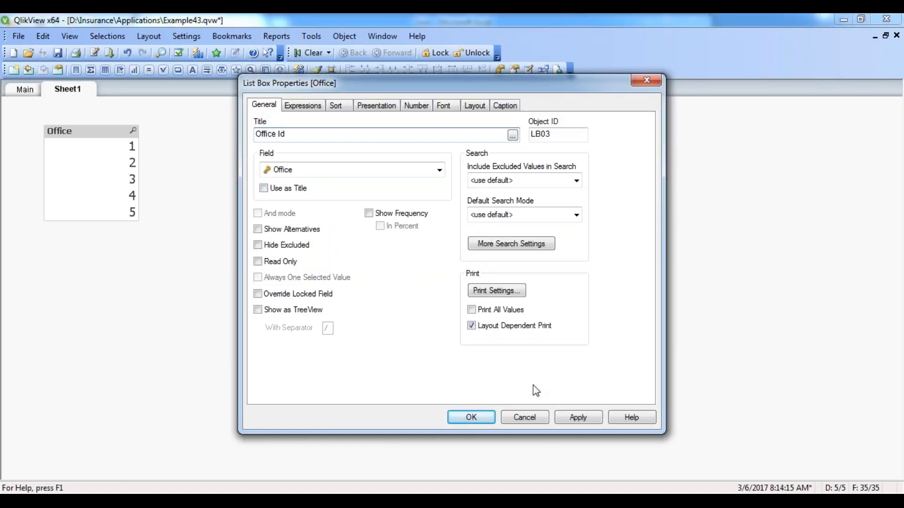
{"action": "left_click", "coordinate": [578, 418]}
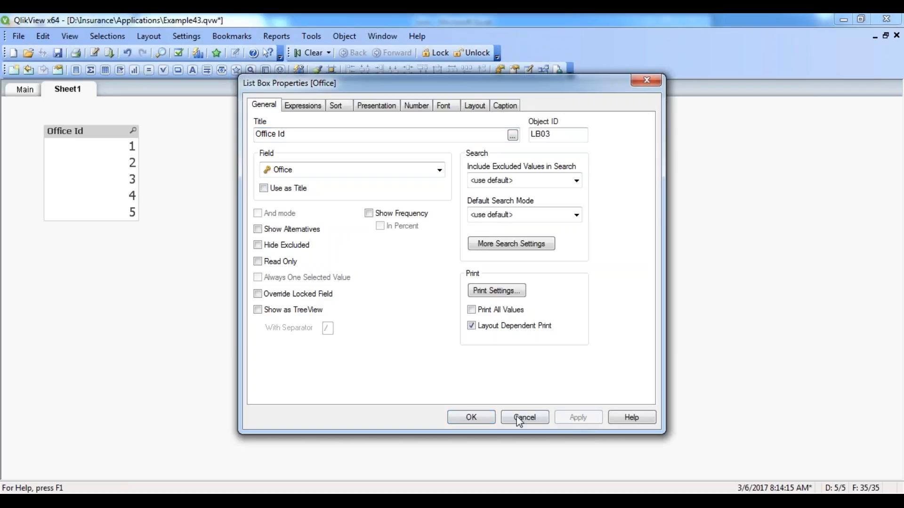
{"action": "left_click", "coordinate": [470, 417]}
Make the list box use its Office field name as the title again.
{"action": "right_click", "coordinate": [84, 130]}
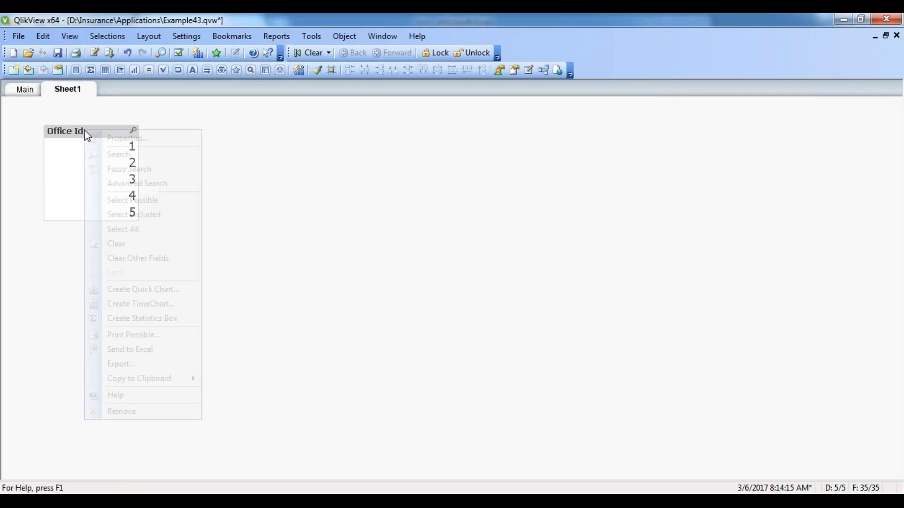
{"action": "left_click", "coordinate": [94, 137]}
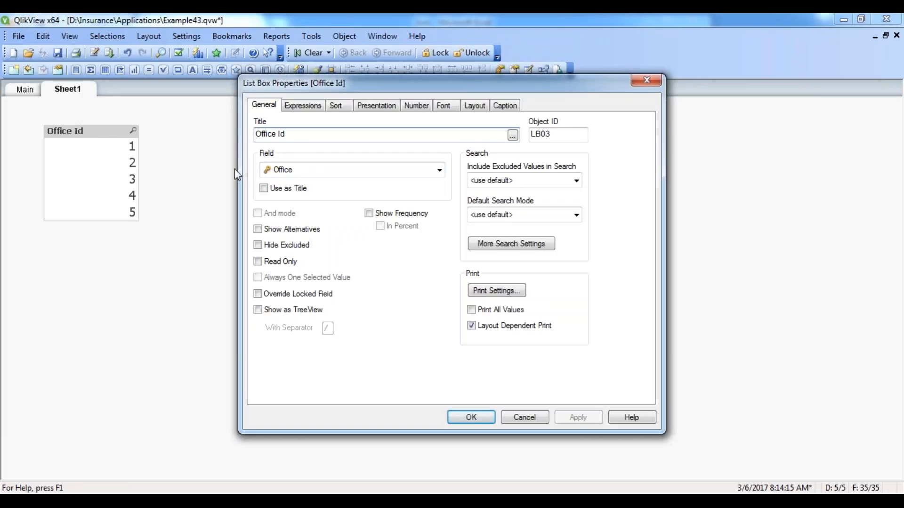
{"action": "left_click", "coordinate": [265, 189]}
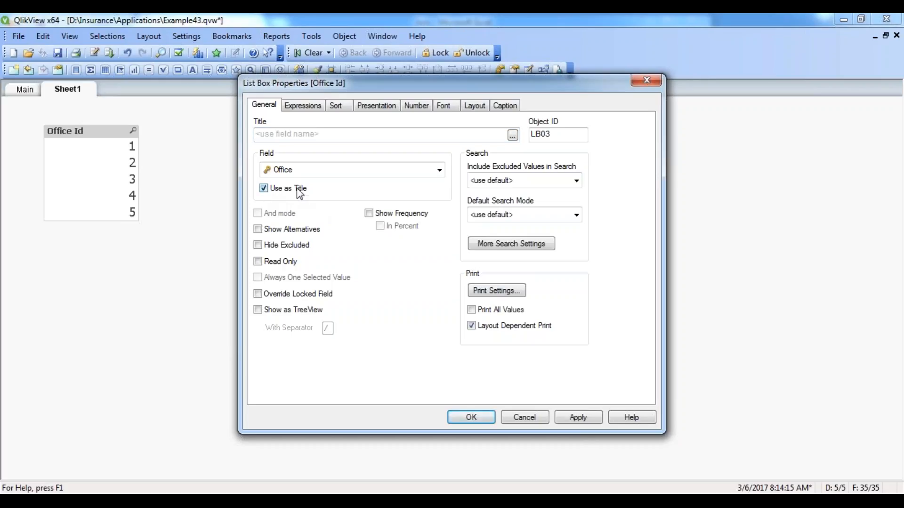
{"action": "left_click", "coordinate": [570, 420]}
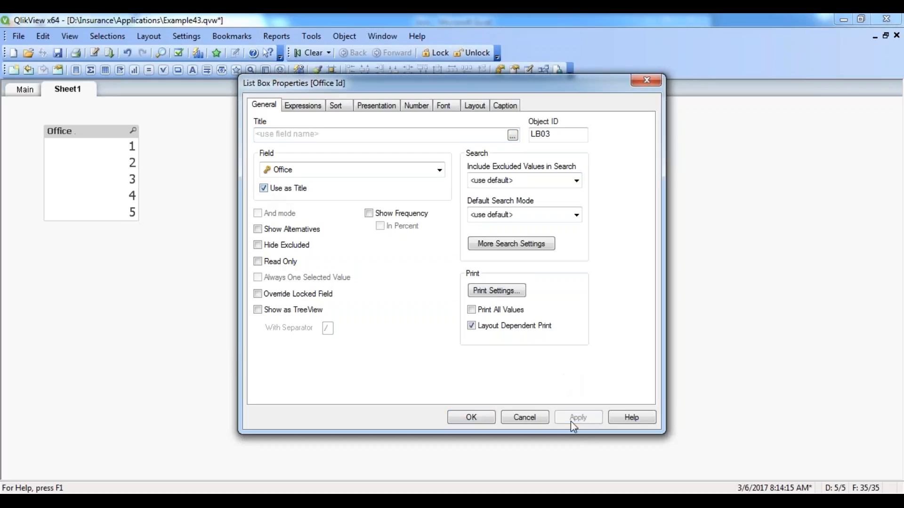
{"action": "left_click", "coordinate": [482, 415]}
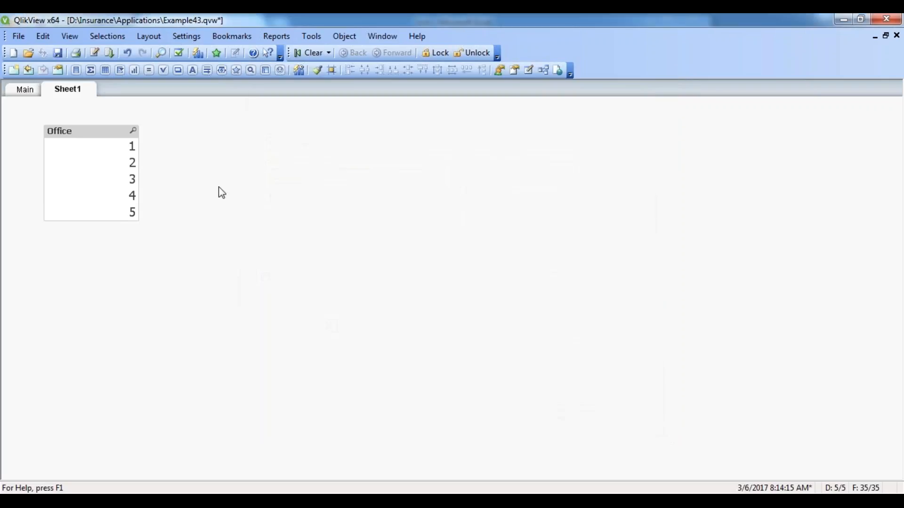
{"action": "right_click", "coordinate": [78, 127]}
{"action": "left_click", "coordinate": [101, 135]}
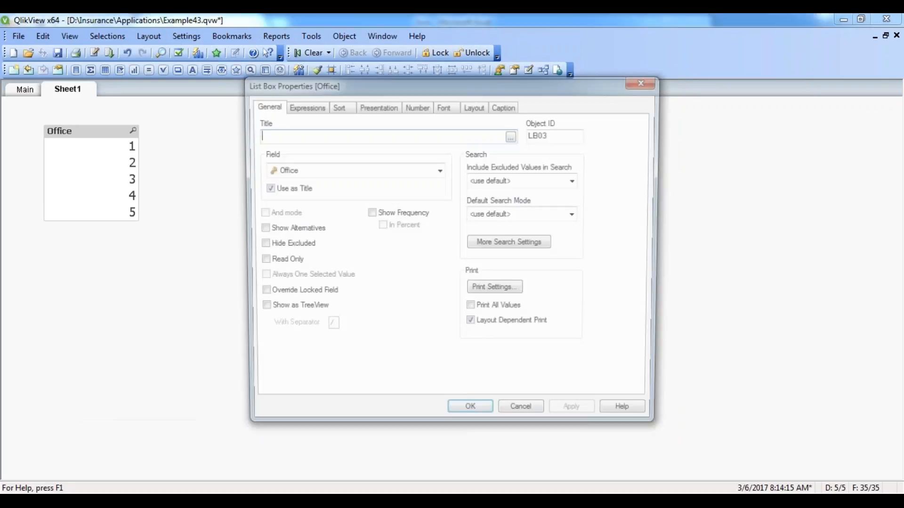
{"action": "left_click", "coordinate": [646, 80]}
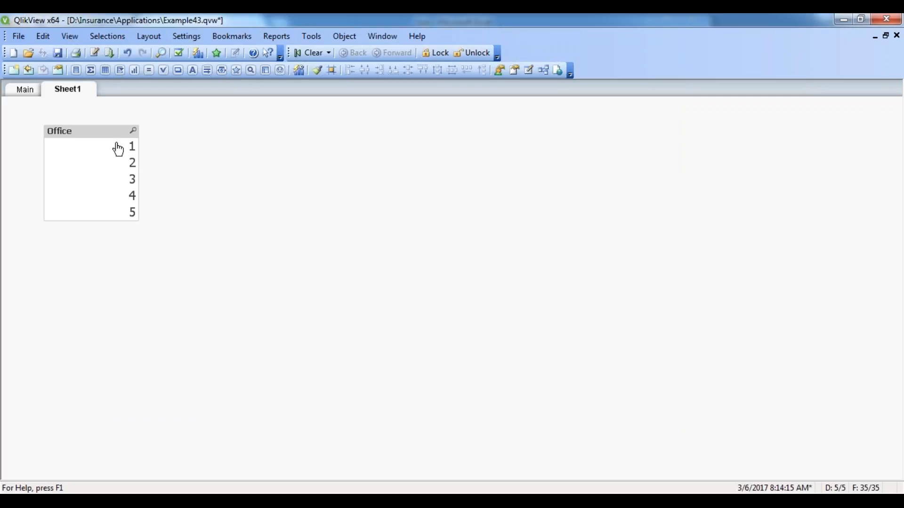
Turn on Show Frequency for the Office list box and shift the box slightly to the right on the sheet.
{"action": "right_click", "coordinate": [105, 135]}
{"action": "left_click", "coordinate": [132, 141]}
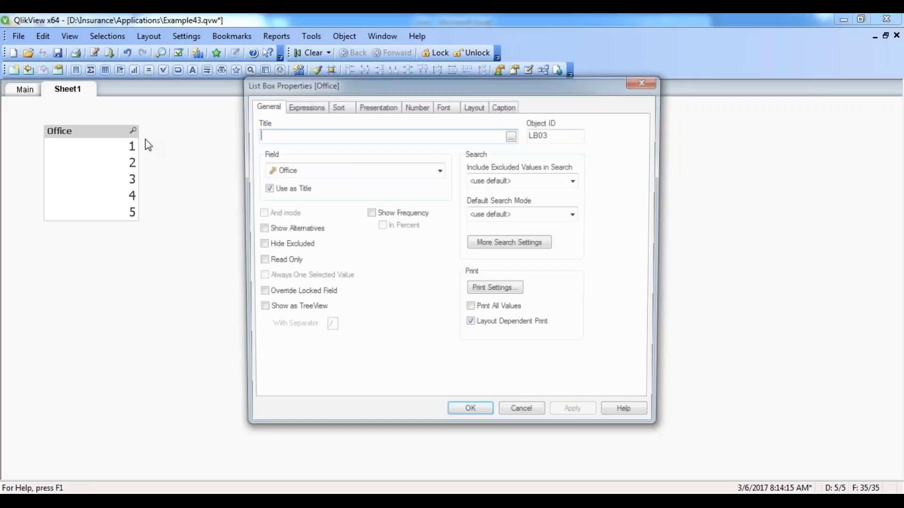
{"action": "left_click", "coordinate": [370, 213]}
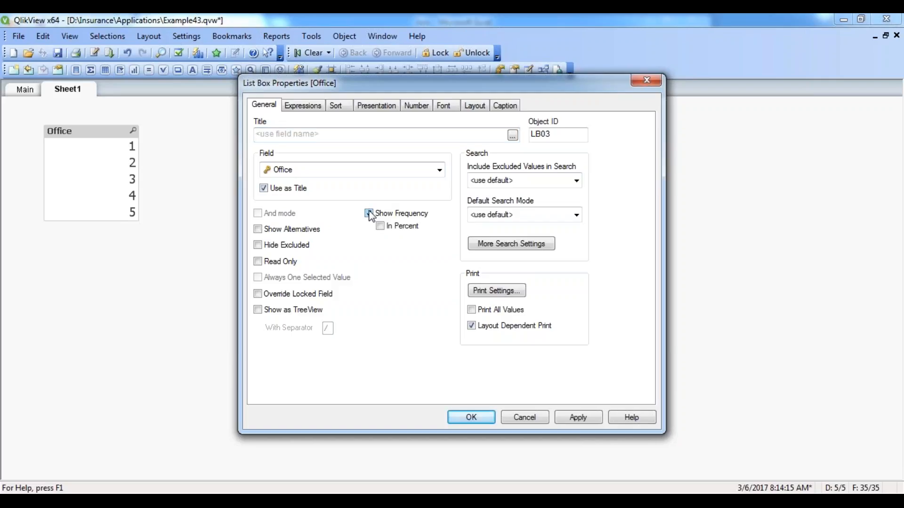
{"action": "left_click", "coordinate": [574, 419]}
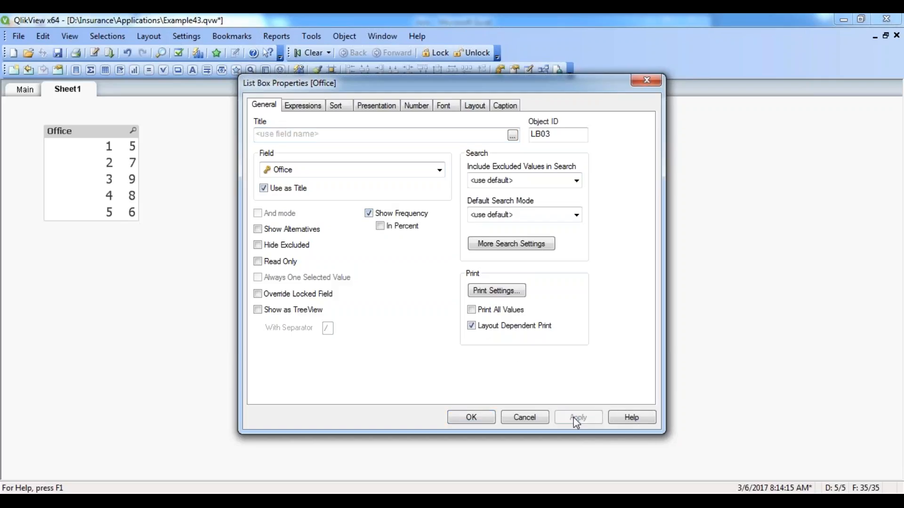
{"action": "left_click", "coordinate": [472, 417]}
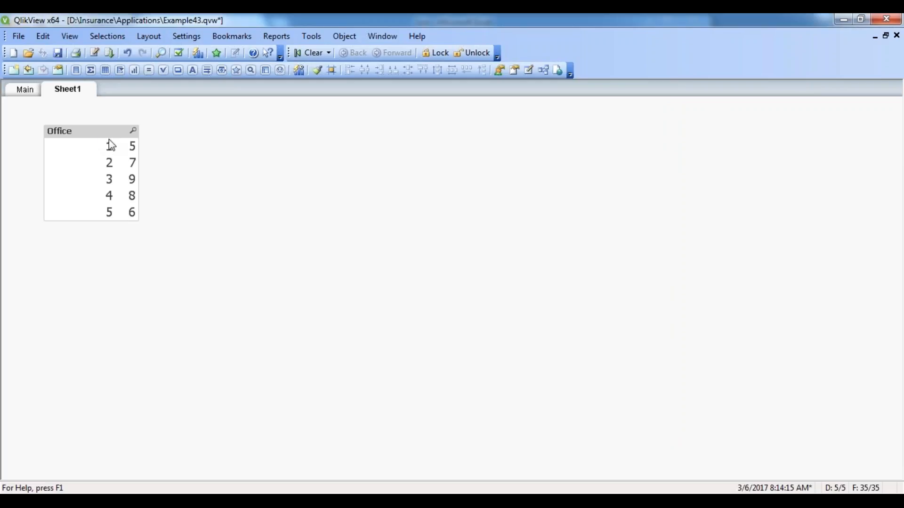
{"action": "left_click_drag", "start_coordinate": [98, 137], "coordinate": [113, 141]}
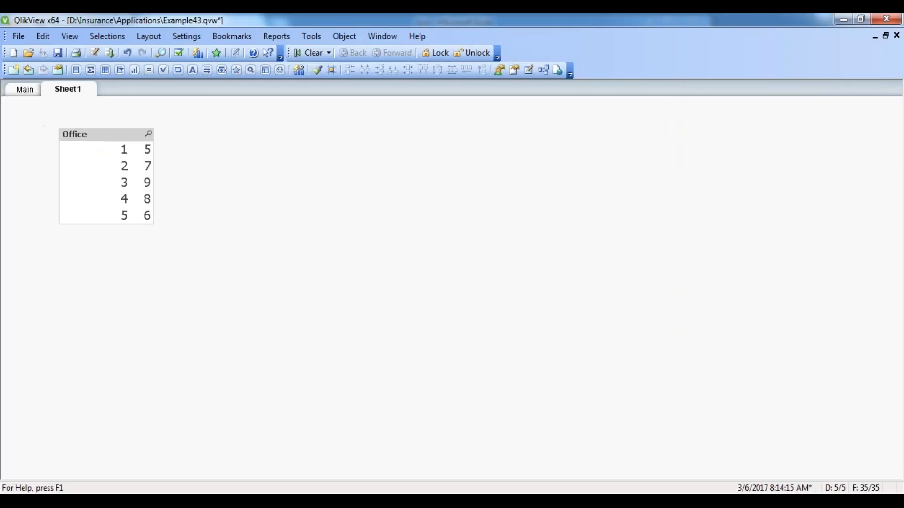
On the Main sheet, make the employee table taller and move it left so more Office values can be read.
{"action": "left_click", "coordinate": [31, 93]}
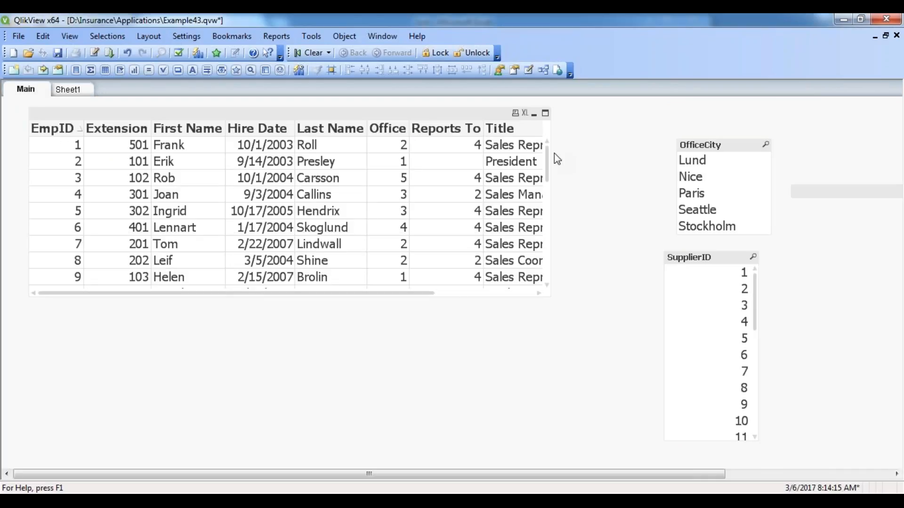
{"action": "left_click_drag", "start_coordinate": [466, 295], "coordinate": [470, 421]}
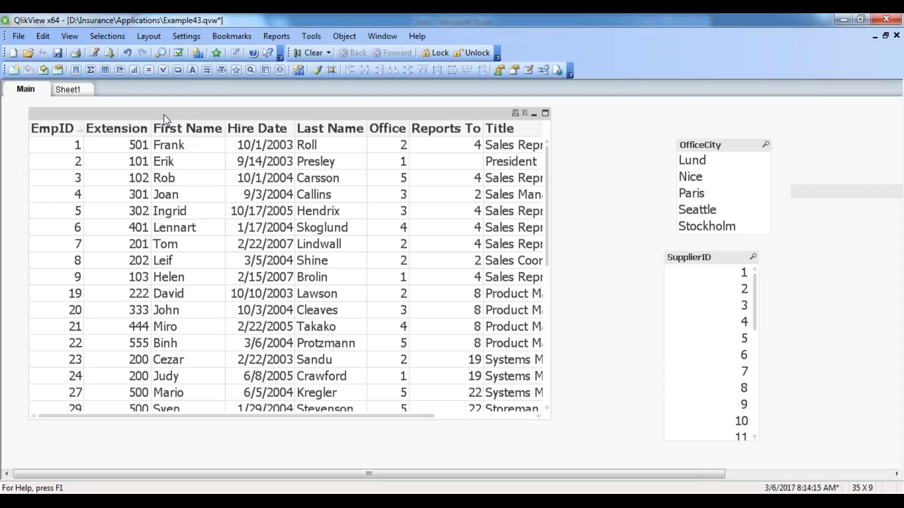
{"action": "left_click_drag", "start_coordinate": [163, 113], "coordinate": [113, 112]}
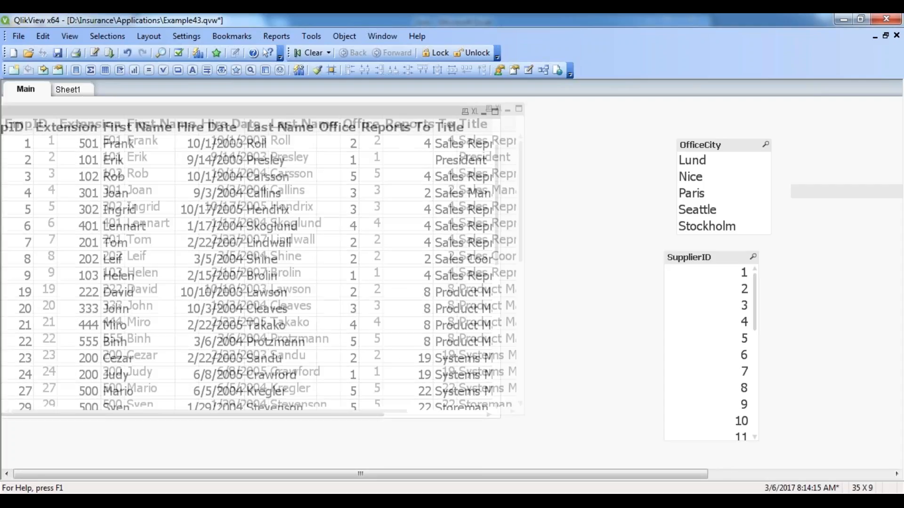
{"action": "left_click_drag", "start_coordinate": [437, 413], "coordinate": [442, 482]}
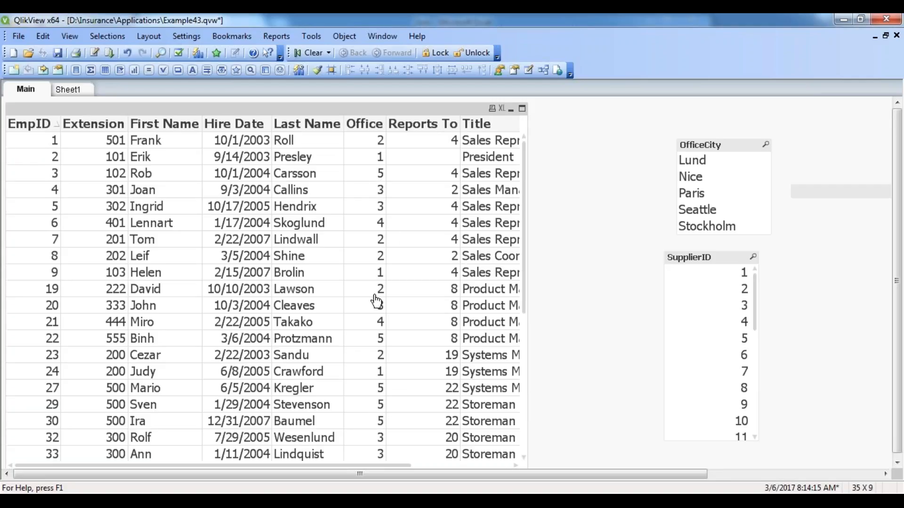
Review the Show Frequency setting in the Office list box's properties on Sheet1, leave it as is, and return to the Main sheet.
{"action": "left_click", "coordinate": [69, 89]}
{"action": "right_click", "coordinate": [100, 134]}
{"action": "left_click", "coordinate": [137, 139]}
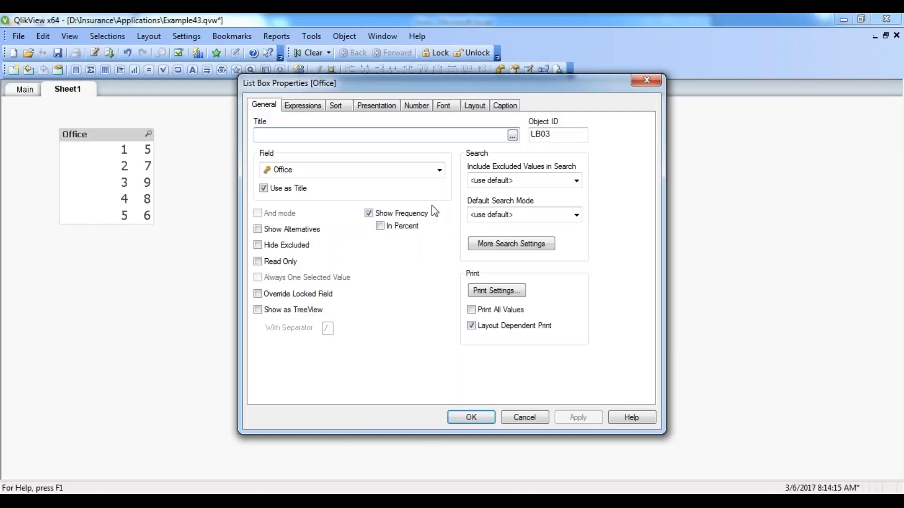
{"action": "left_click", "coordinate": [646, 86]}
{"action": "left_click", "coordinate": [26, 90]}
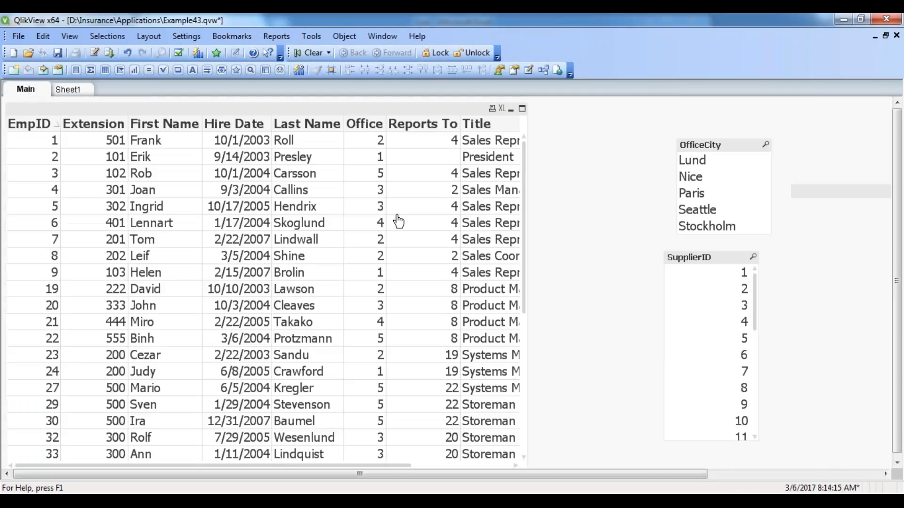
Filter the employee table to Office 1, compare it with the frequency in Sheet1's list box, and clear the selection.
{"action": "left_click", "coordinate": [380, 157]}
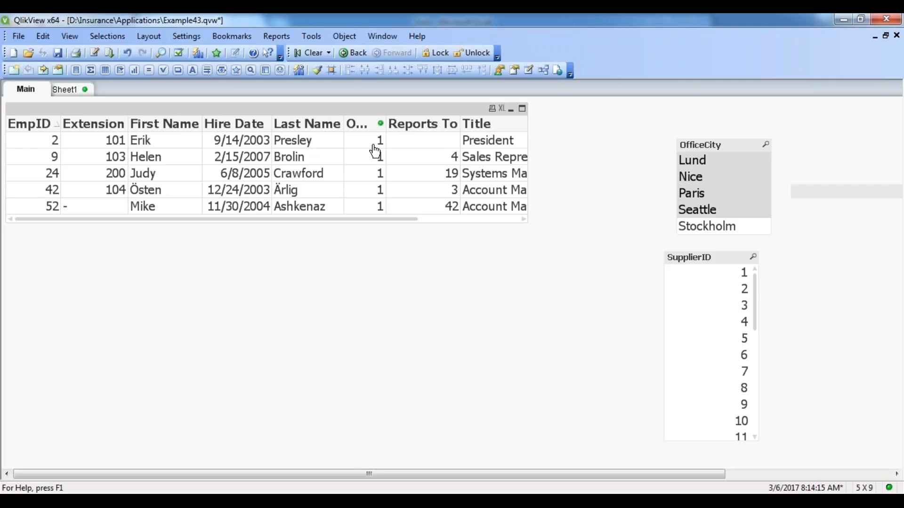
{"action": "left_click", "coordinate": [77, 89]}
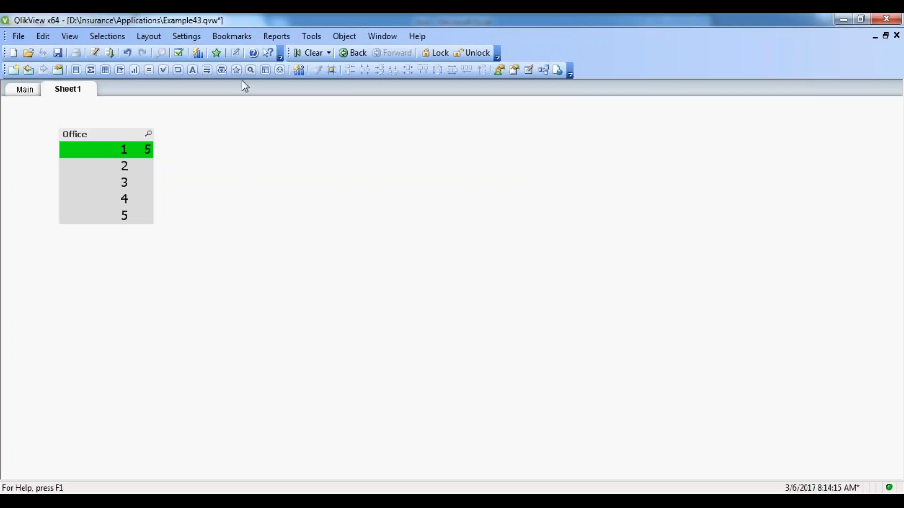
{"action": "left_click", "coordinate": [319, 56]}
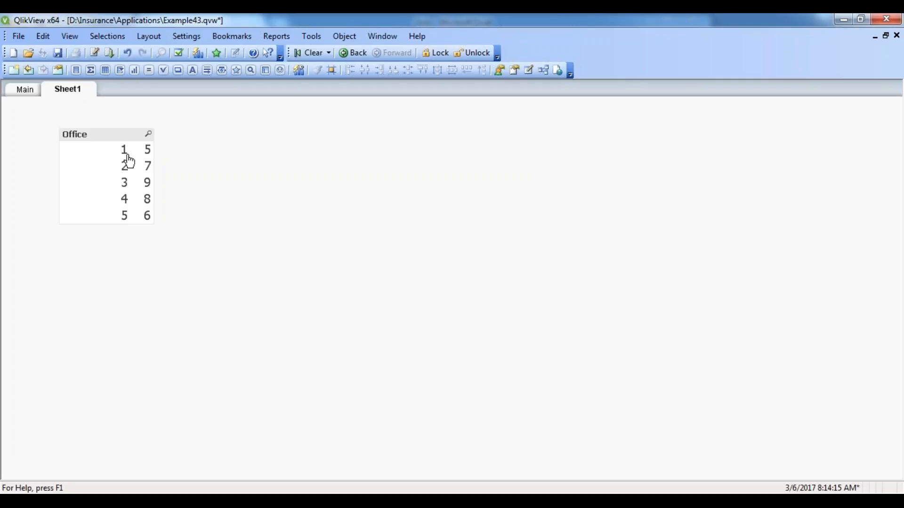
{"action": "left_click", "coordinate": [32, 95]}
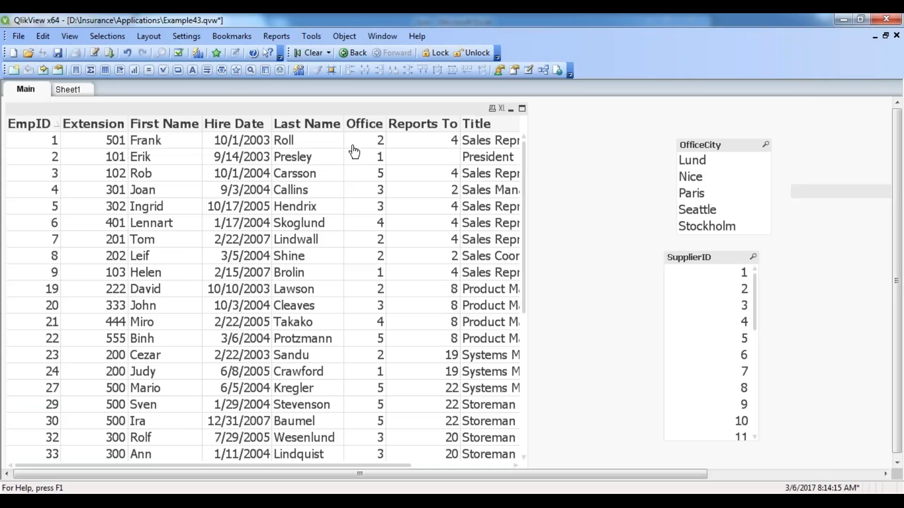
{"action": "left_click", "coordinate": [83, 89]}
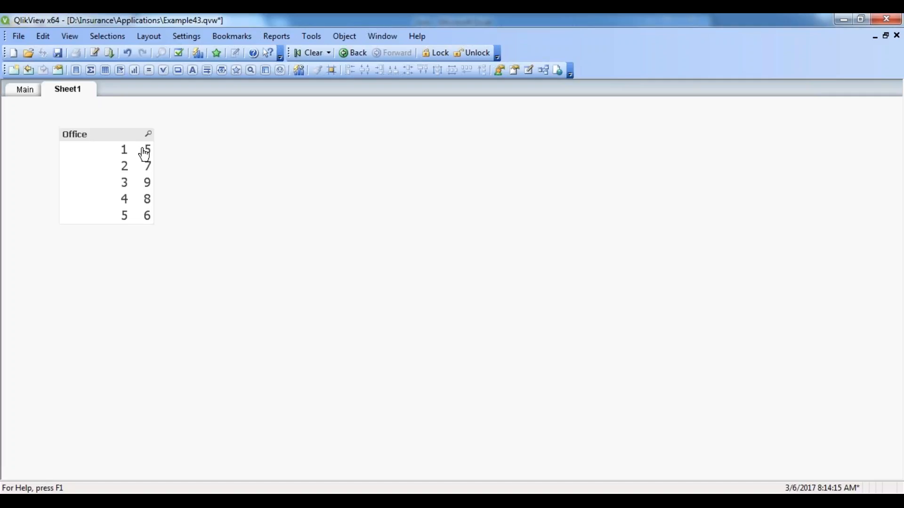
Show the Office list box's frequencies in percent and apply the change.
{"action": "right_click", "coordinate": [116, 134]}
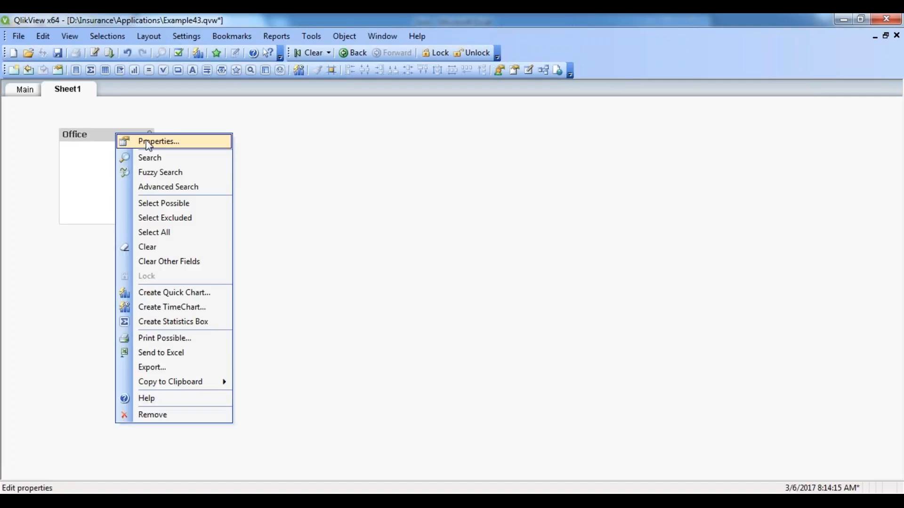
{"action": "left_click", "coordinate": [136, 137]}
{"action": "left_click", "coordinate": [382, 226]}
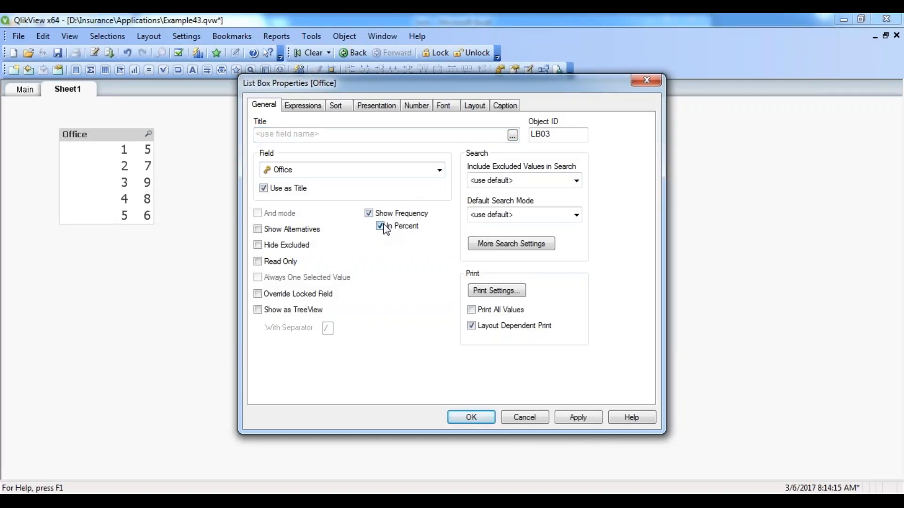
{"action": "left_click", "coordinate": [575, 419]}
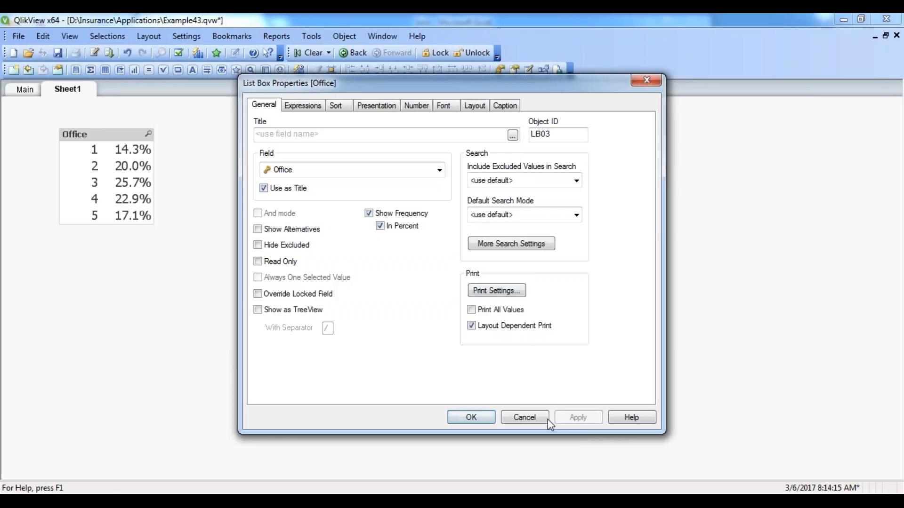
{"action": "left_click", "coordinate": [477, 418]}
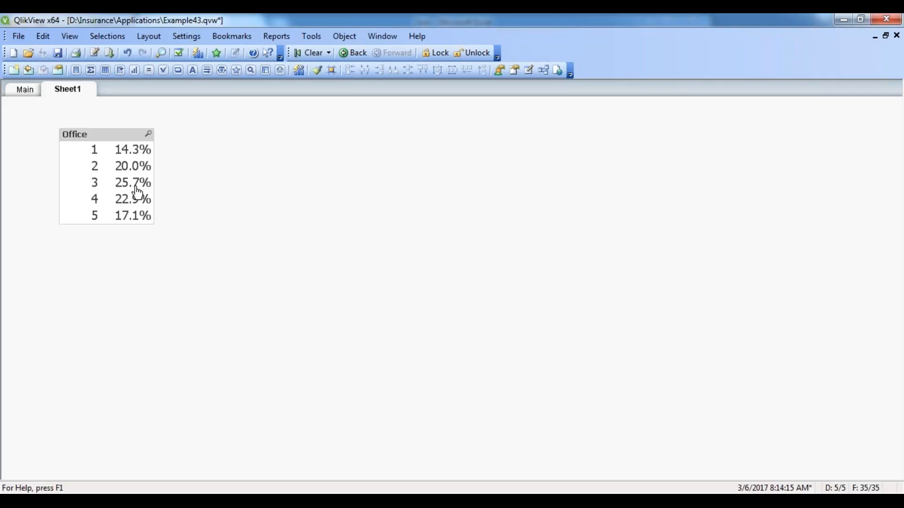
Turn off Show Frequency for the Office list box so it lists only the office values.
{"action": "right_click", "coordinate": [131, 135]}
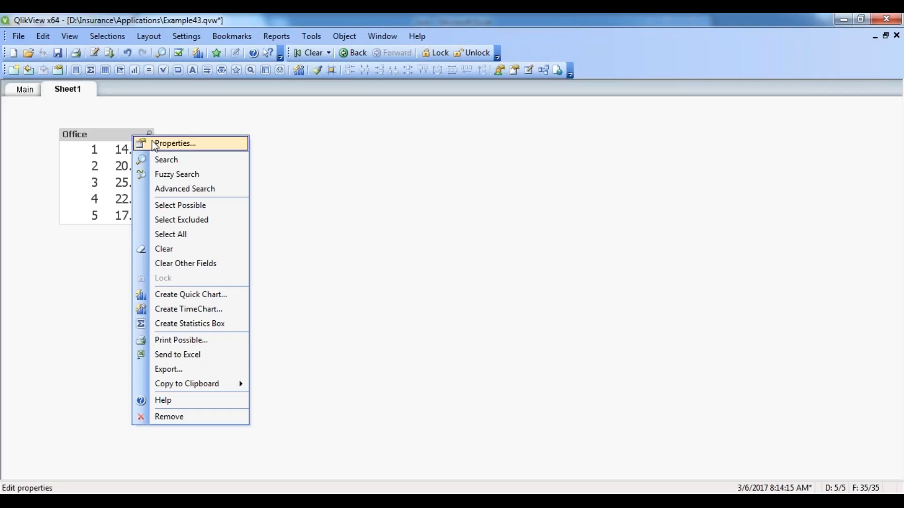
{"action": "left_click", "coordinate": [155, 141]}
{"action": "left_click", "coordinate": [368, 213]}
{"action": "left_click", "coordinate": [576, 417]}
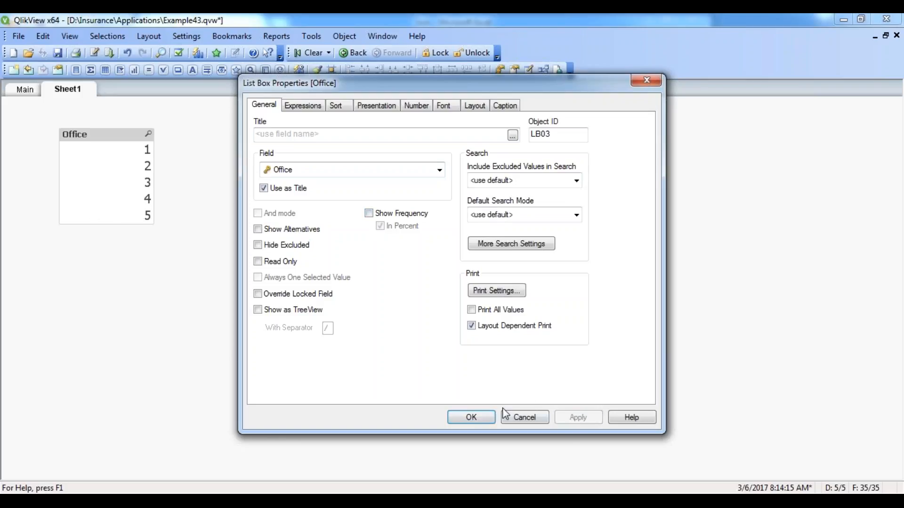
{"action": "left_click", "coordinate": [469, 417]}
Review the Show Alternatives option in the Office list box's general properties and close them without changes.
{"action": "right_click", "coordinate": [104, 134]}
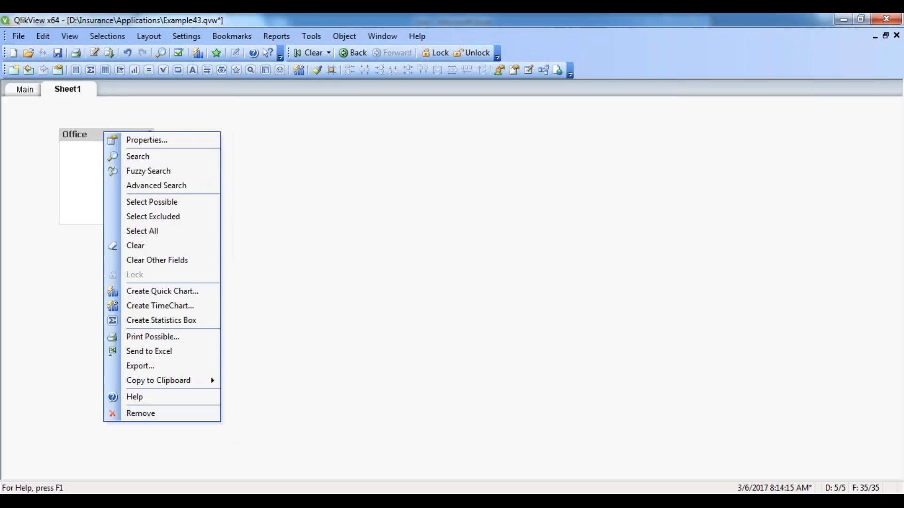
{"action": "left_click", "coordinate": [122, 140]}
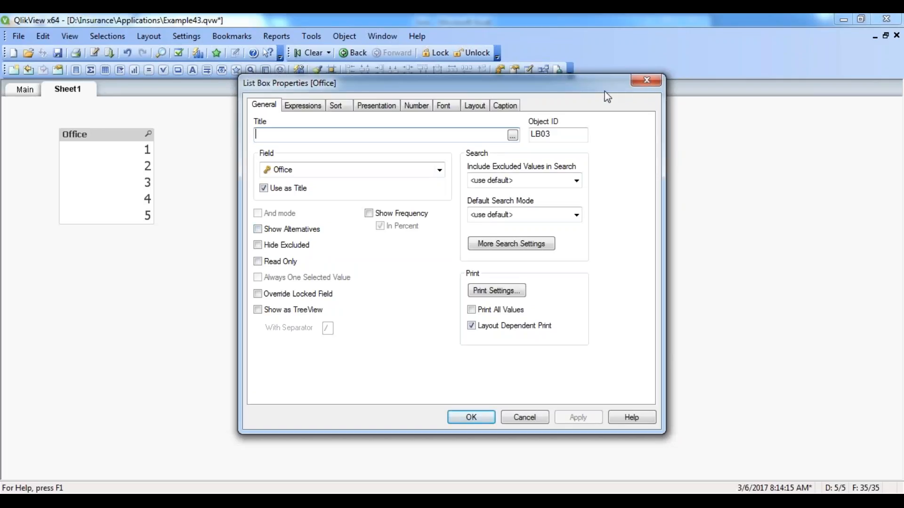
{"action": "left_click", "coordinate": [646, 78]}
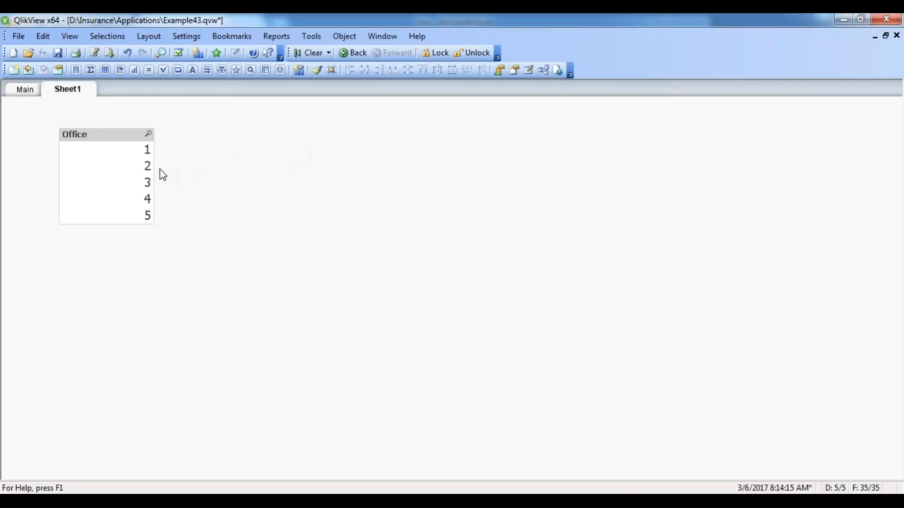
Select Office 2 and turn on Show Alternatives for the list box.
{"action": "left_click", "coordinate": [144, 167]}
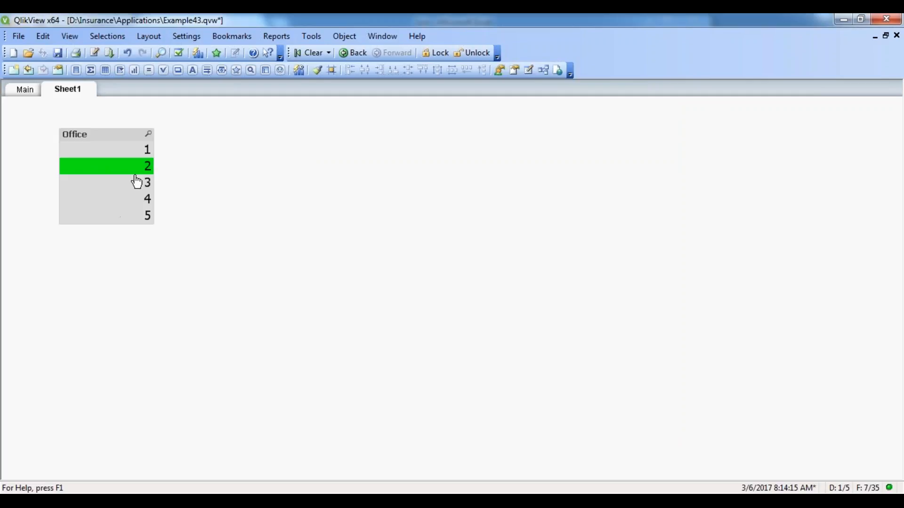
{"action": "right_click", "coordinate": [121, 151]}
{"action": "left_click", "coordinate": [132, 154]}
{"action": "left_click", "coordinate": [257, 230]}
{"action": "left_click", "coordinate": [577, 418]}
{"action": "left_click", "coordinate": [479, 419]}
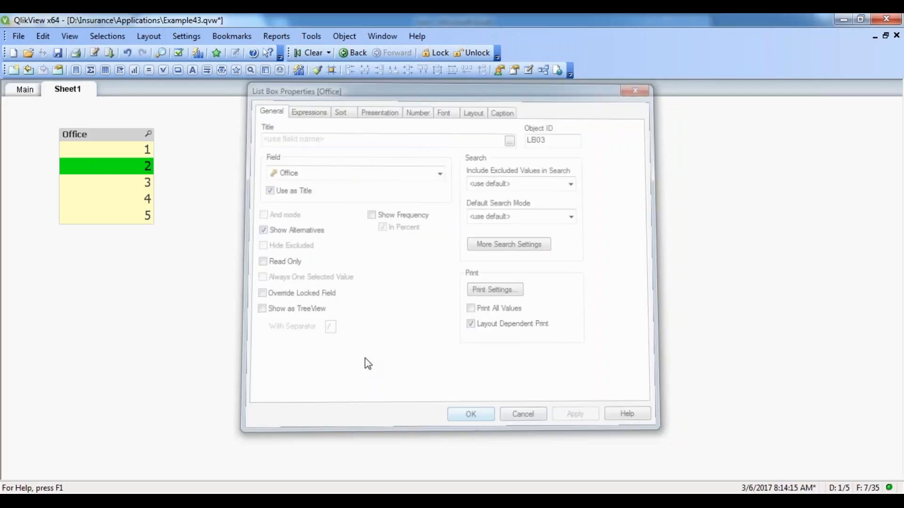
Clear the current selection, select Office values 2 and 3 together to check the alternatives' colouring, and clear again.
{"action": "left_click", "coordinate": [313, 52]}
{"action": "left_click_drag", "start_coordinate": [133, 167], "coordinate": [134, 186]}
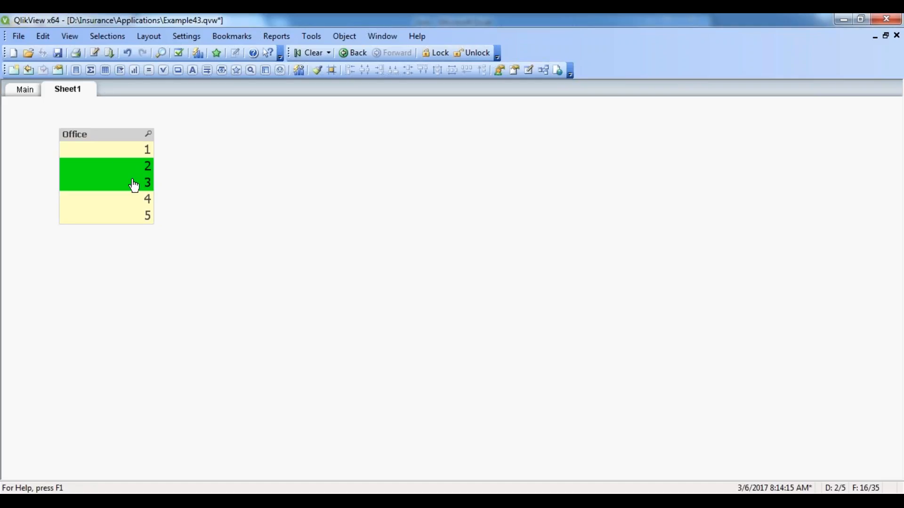
{"action": "left_click", "coordinate": [318, 55]}
Turn off Show Alternatives for the Office list box and apply the change.
{"action": "right_click", "coordinate": [106, 147]}
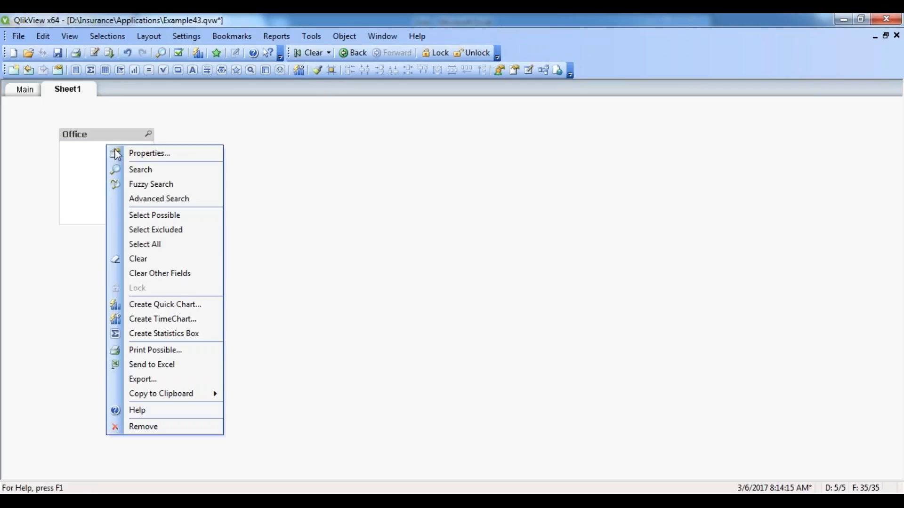
{"action": "left_click", "coordinate": [126, 153]}
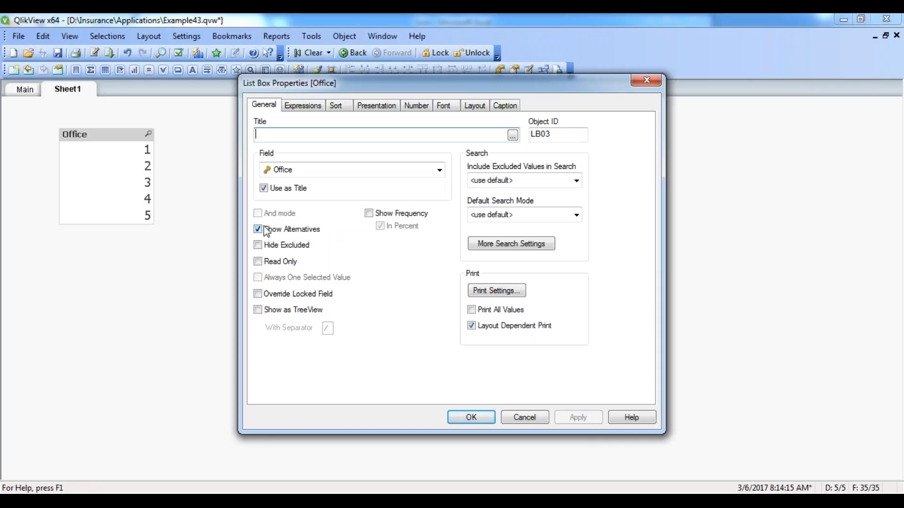
{"action": "left_click", "coordinate": [267, 231]}
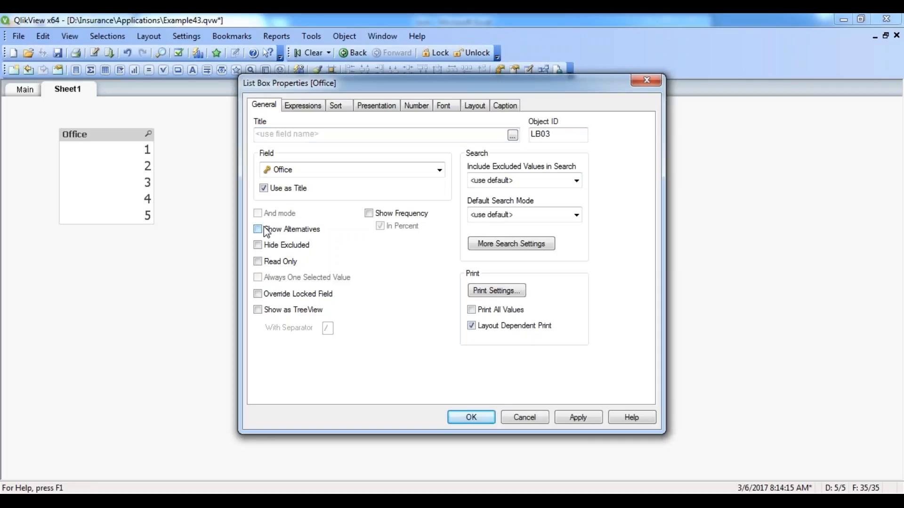
{"action": "left_click", "coordinate": [569, 419]}
{"action": "left_click", "coordinate": [469, 421]}
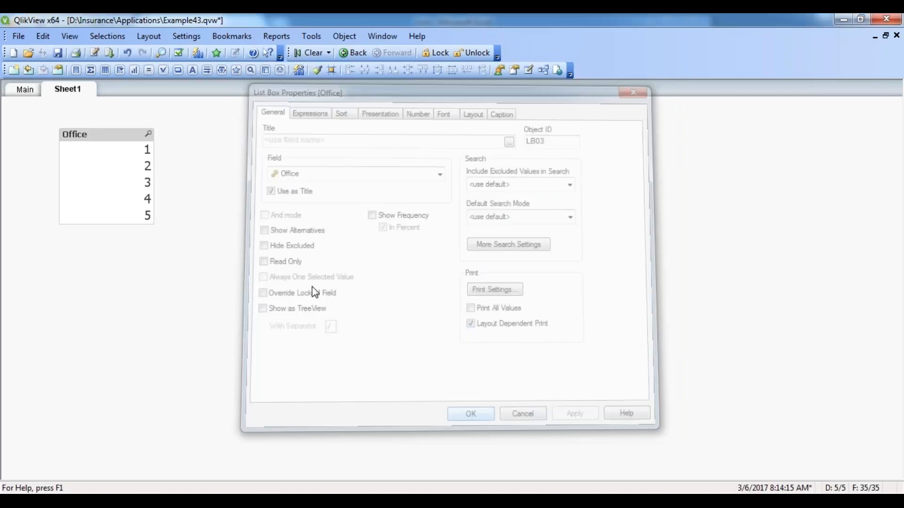
Review the Hide Excluded option in the Office list box's general properties and close them without changes.
{"action": "right_click", "coordinate": [112, 135]}
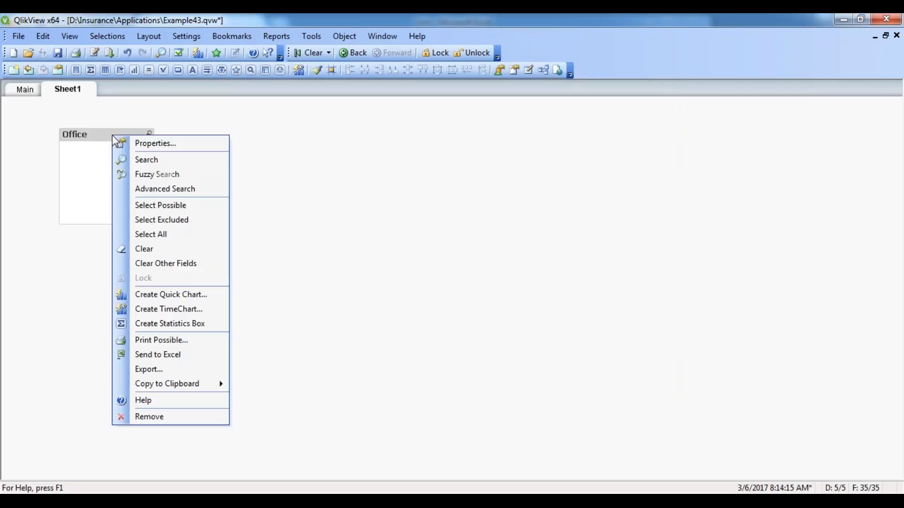
{"action": "left_click", "coordinate": [139, 142]}
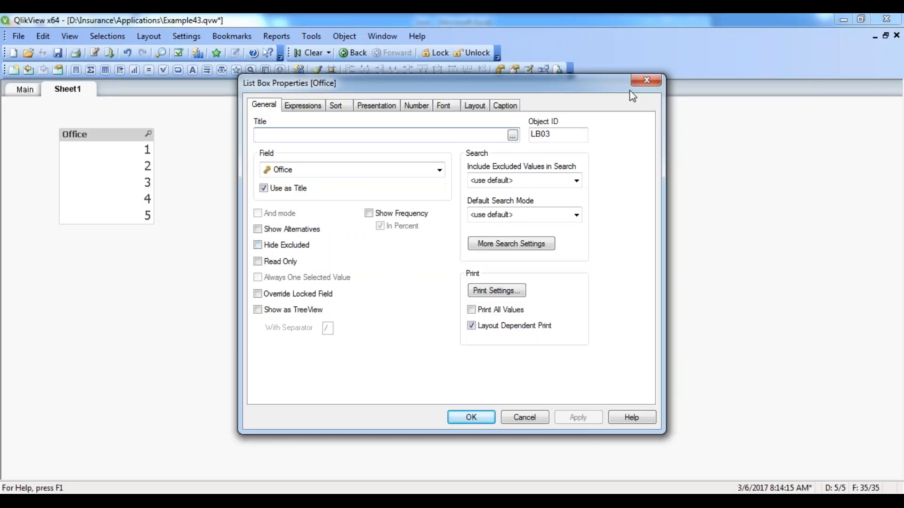
{"action": "left_click", "coordinate": [648, 83]}
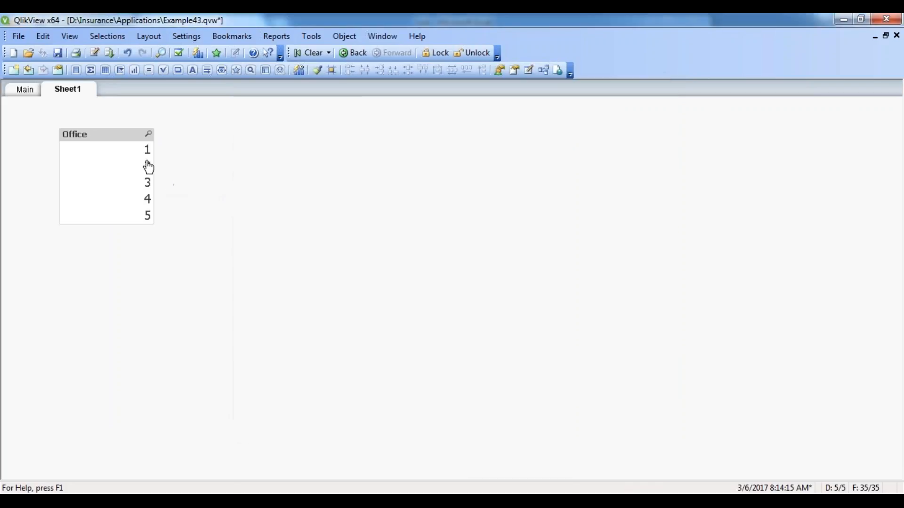
Select Office values 1 and 2 to check how the excluded offices are displayed, and clear the selection.
{"action": "left_click_drag", "start_coordinate": [142, 153], "coordinate": [142, 176]}
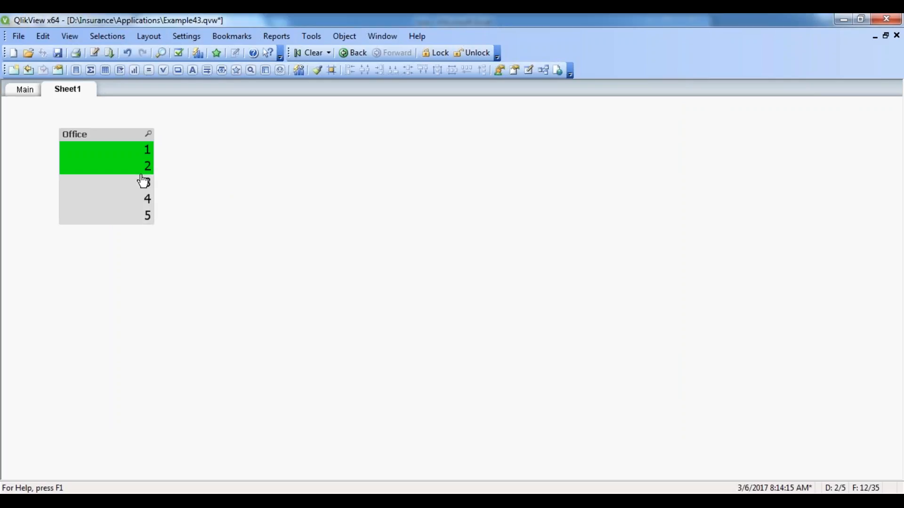
{"action": "left_click", "coordinate": [310, 53]}
{"action": "left_click_drag", "start_coordinate": [139, 151], "coordinate": [141, 174]}
{"action": "left_click", "coordinate": [313, 53]}
Turn on Hide Excluded for the Office list box and apply the change.
{"action": "right_click", "coordinate": [115, 136]}
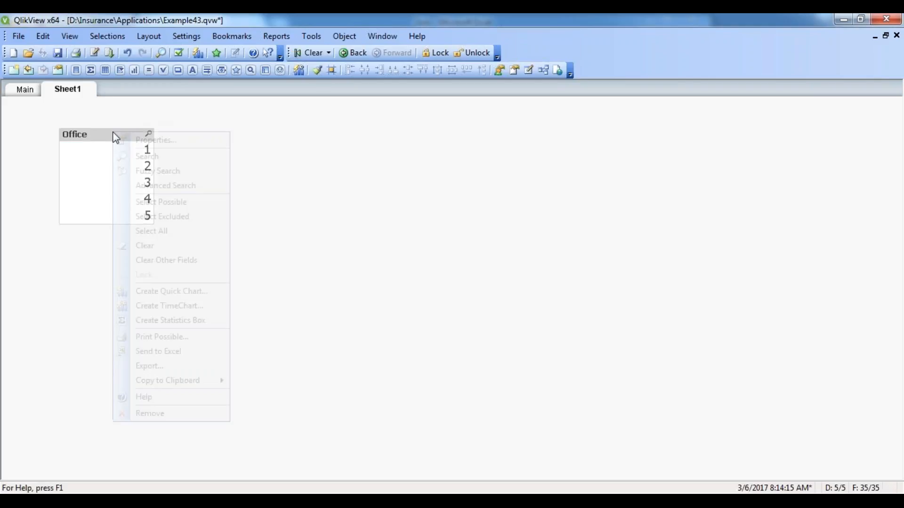
{"action": "left_click", "coordinate": [151, 141]}
{"action": "left_click", "coordinate": [258, 245]}
{"action": "left_click", "coordinate": [573, 416]}
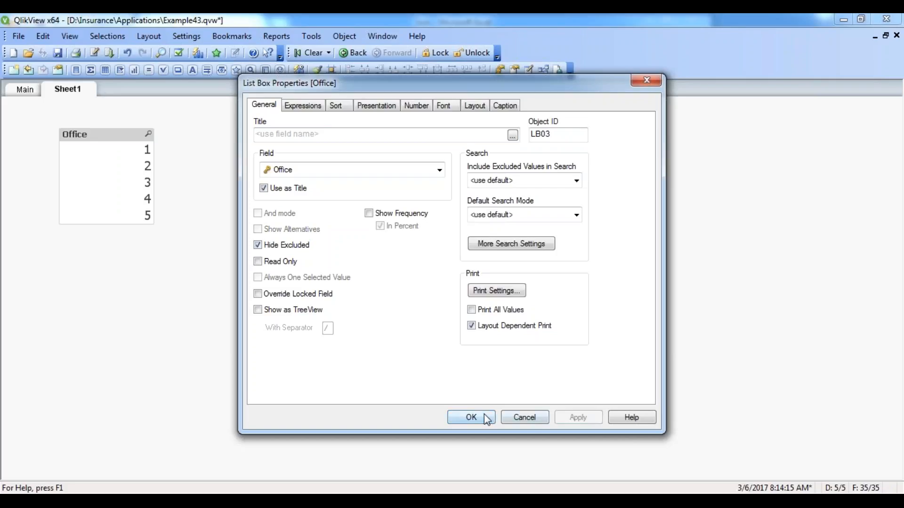
{"action": "left_click", "coordinate": [452, 418]}
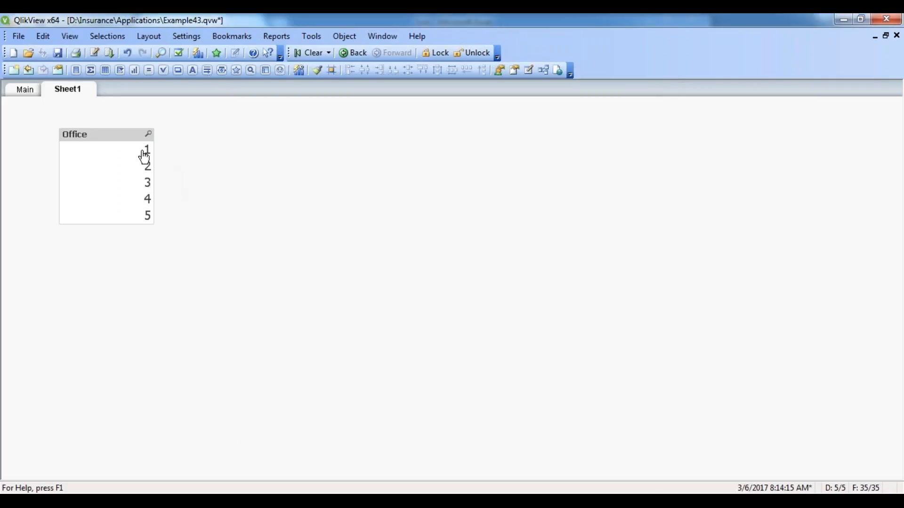
Test the hiding of excluded values by selecting Office 1 and 2 and, separately, Office 3, clearing each selection.
{"action": "left_click_drag", "start_coordinate": [145, 157], "coordinate": [140, 172]}
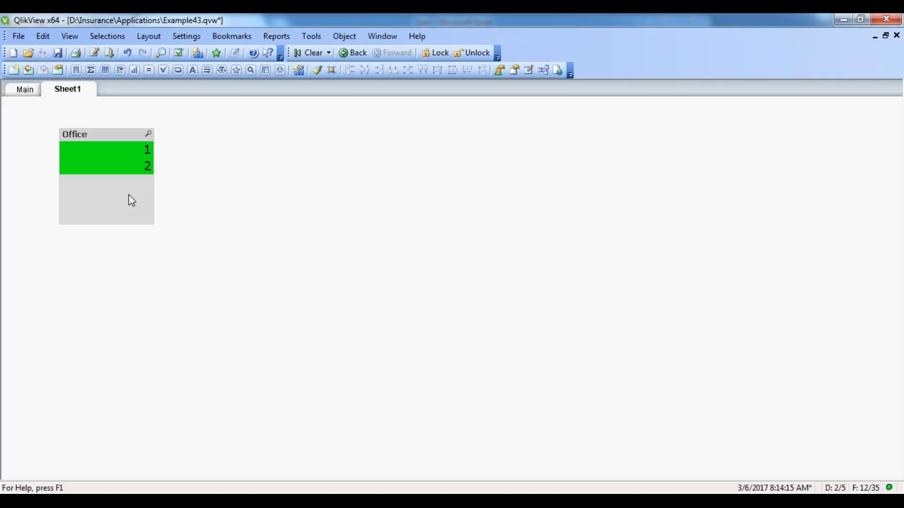
{"action": "left_click", "coordinate": [317, 58]}
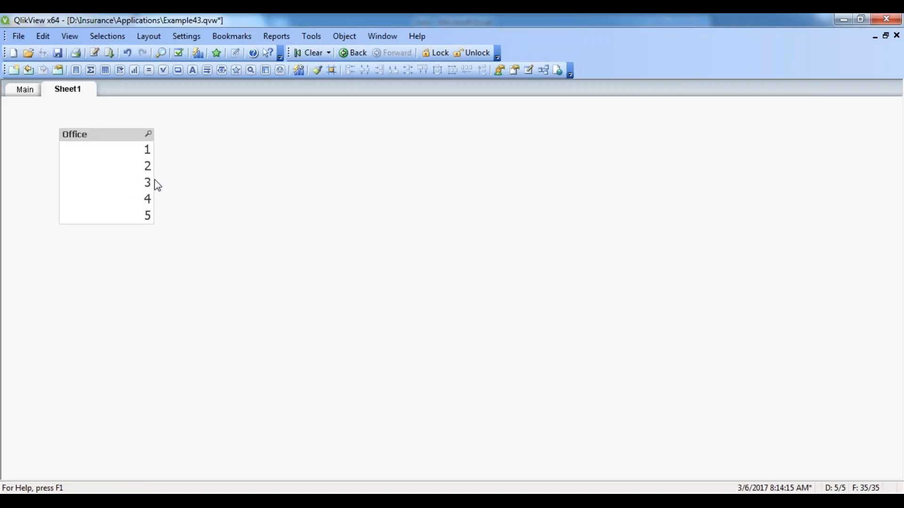
{"action": "left_click", "coordinate": [136, 184]}
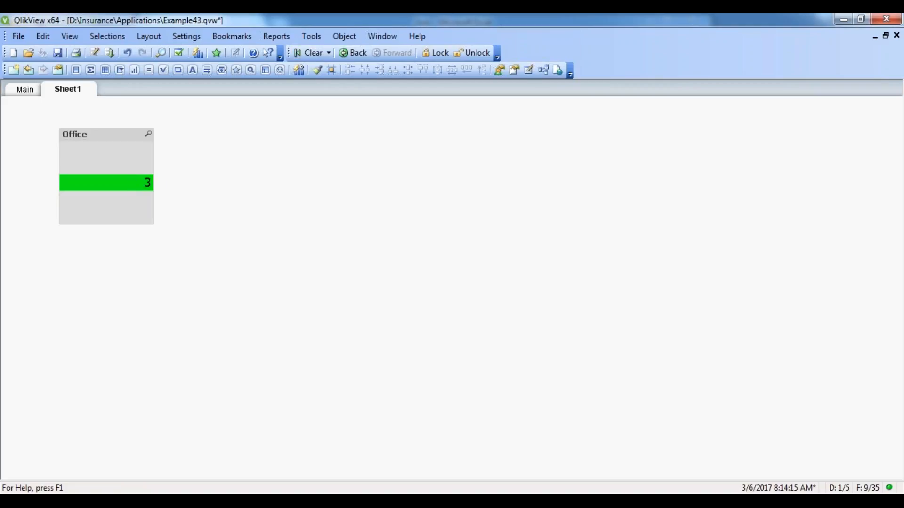
{"action": "left_click", "coordinate": [328, 53]}
{"action": "left_click", "coordinate": [311, 55]}
{"action": "left_click", "coordinate": [313, 53]}
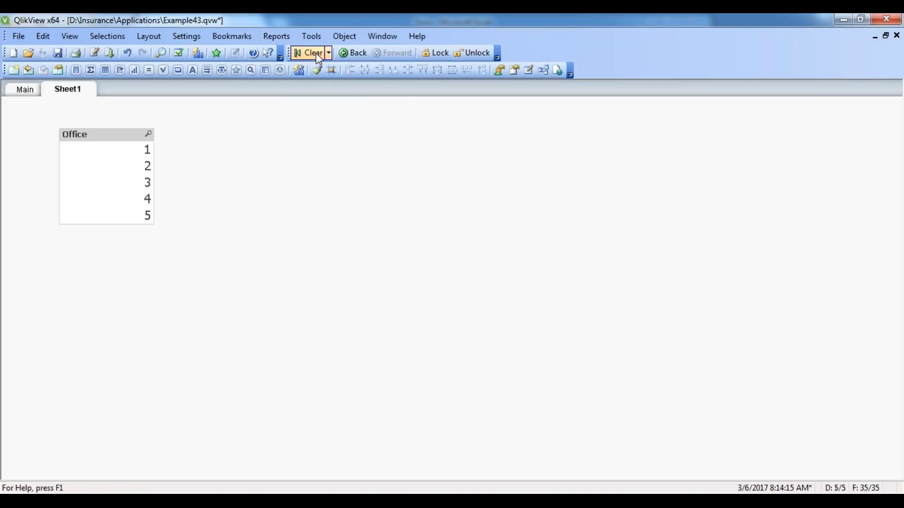
Turn off Hide Excluded for the Office list box and apply the change.
{"action": "right_click", "coordinate": [117, 141]}
{"action": "left_click", "coordinate": [140, 146]}
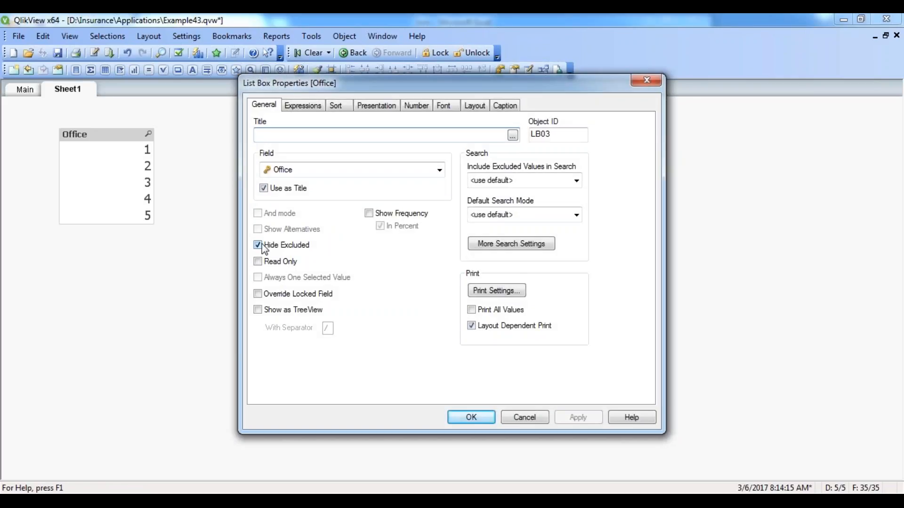
{"action": "left_click", "coordinate": [263, 248]}
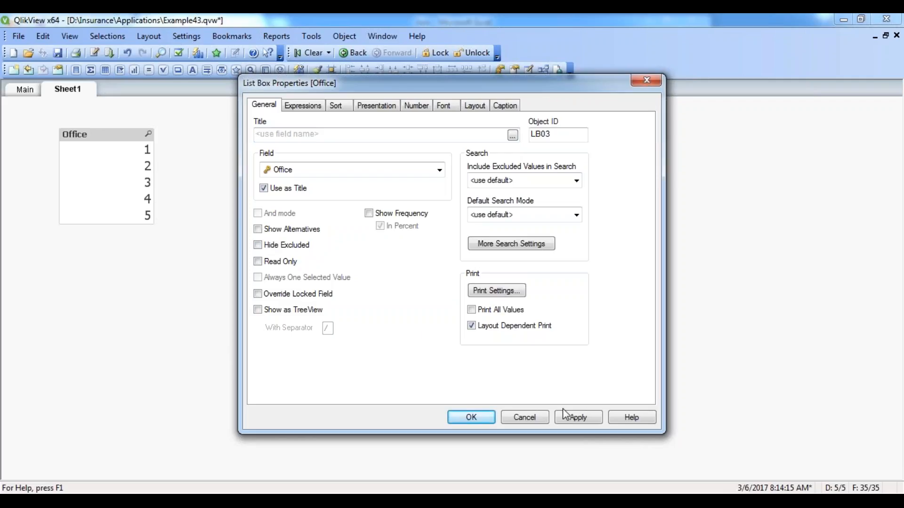
{"action": "left_click", "coordinate": [580, 421]}
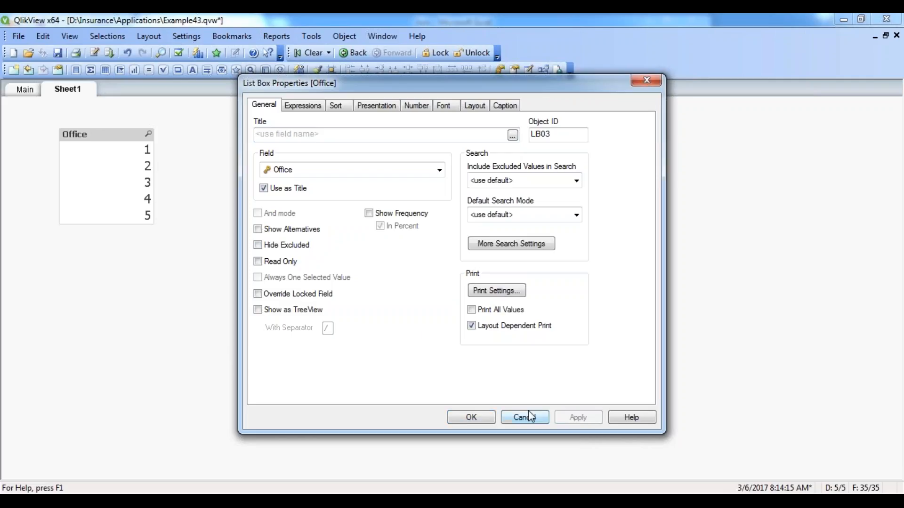
{"action": "left_click", "coordinate": [473, 417]}
Review the Read Only option without changing it, and test selecting Office 1 and 2 before clearing the selection.
{"action": "right_click", "coordinate": [115, 153]}
{"action": "left_click", "coordinate": [136, 147]}
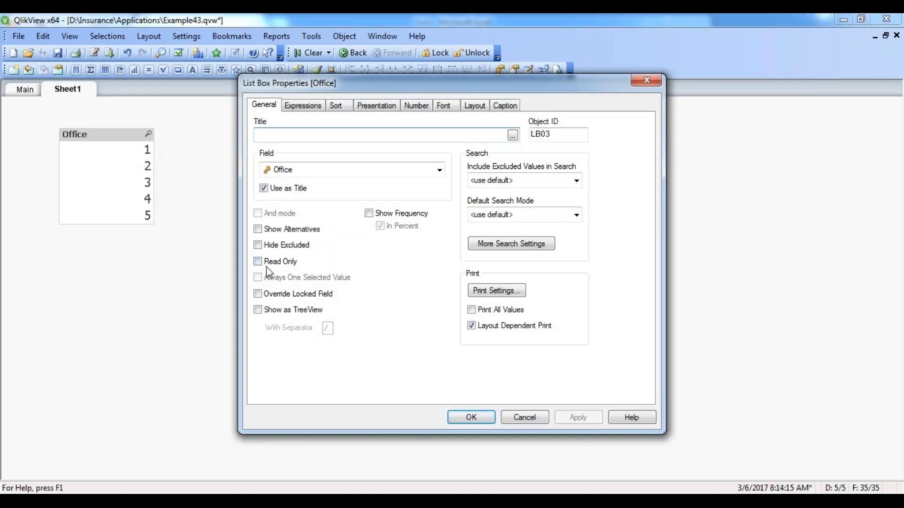
{"action": "left_click", "coordinate": [646, 81]}
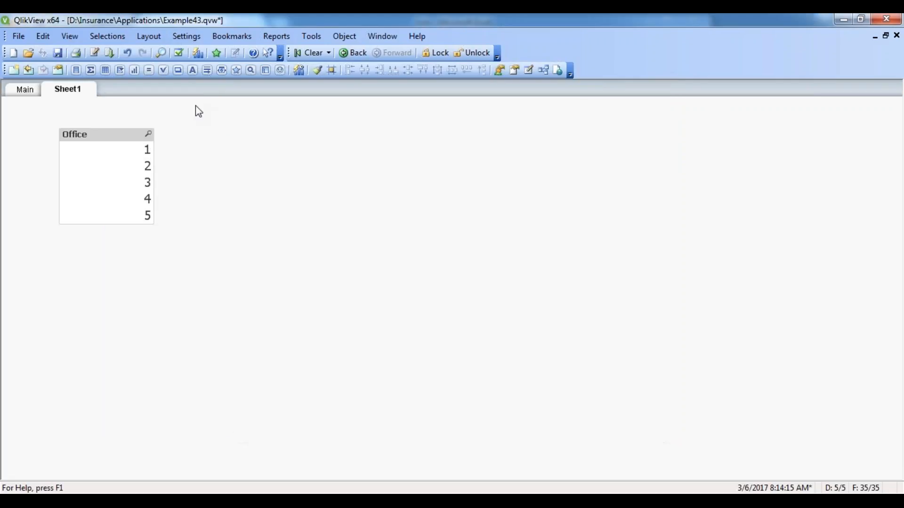
{"action": "left_click_drag", "start_coordinate": [127, 154], "coordinate": [135, 165]}
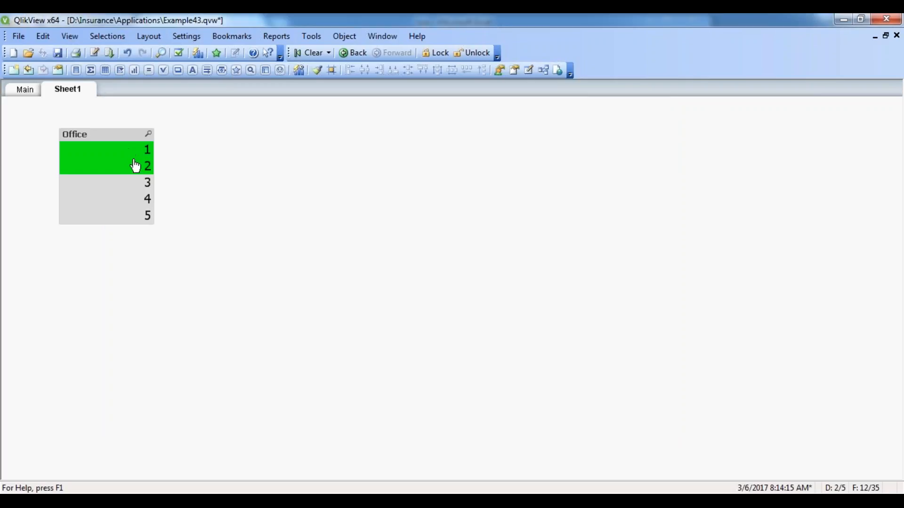
{"action": "left_click", "coordinate": [320, 57]}
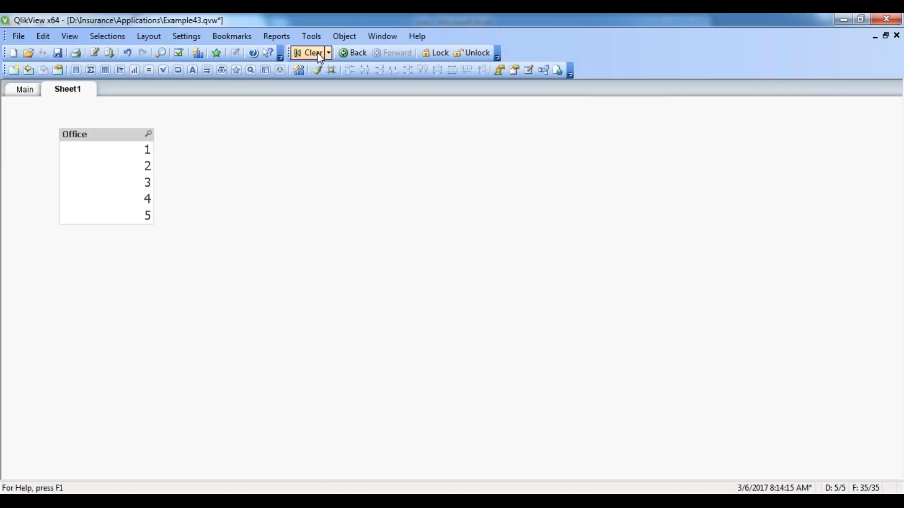
Move the Office list box closer to the sheet's upper-left corner and turn on its Read Only option.
{"action": "left_click_drag", "start_coordinate": [101, 141], "coordinate": [73, 120]}
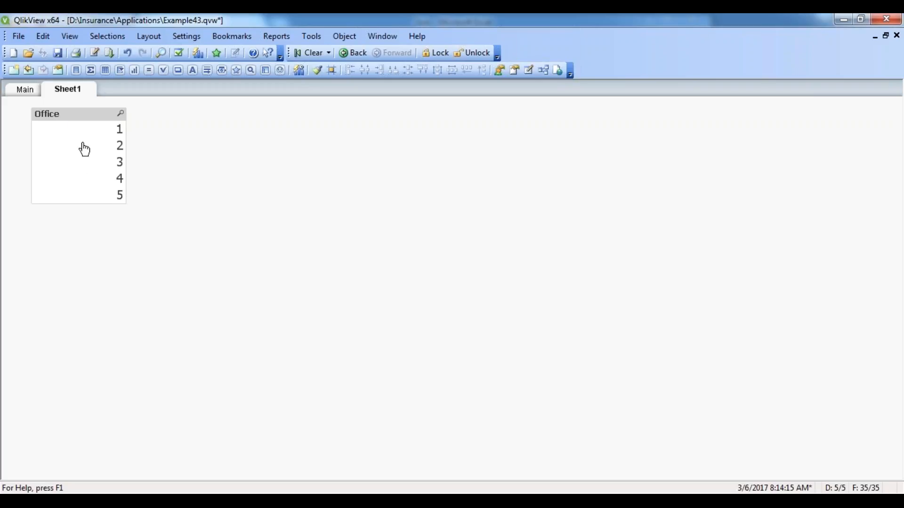
{"action": "right_click", "coordinate": [61, 118]}
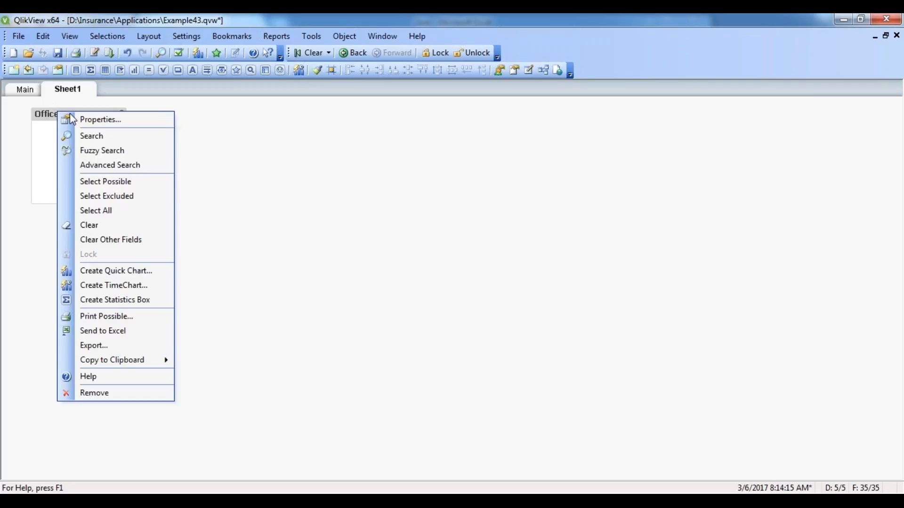
{"action": "left_click", "coordinate": [76, 118]}
{"action": "left_click", "coordinate": [258, 261]}
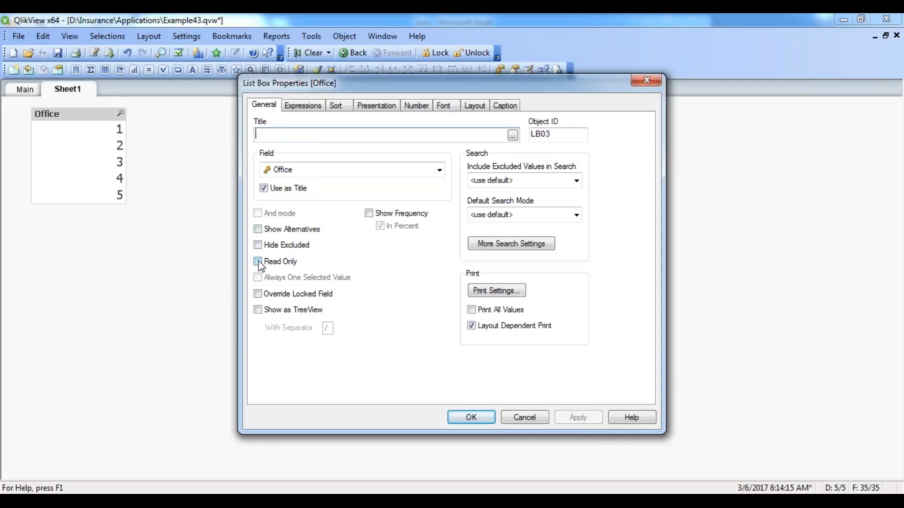
{"action": "left_click", "coordinate": [575, 417]}
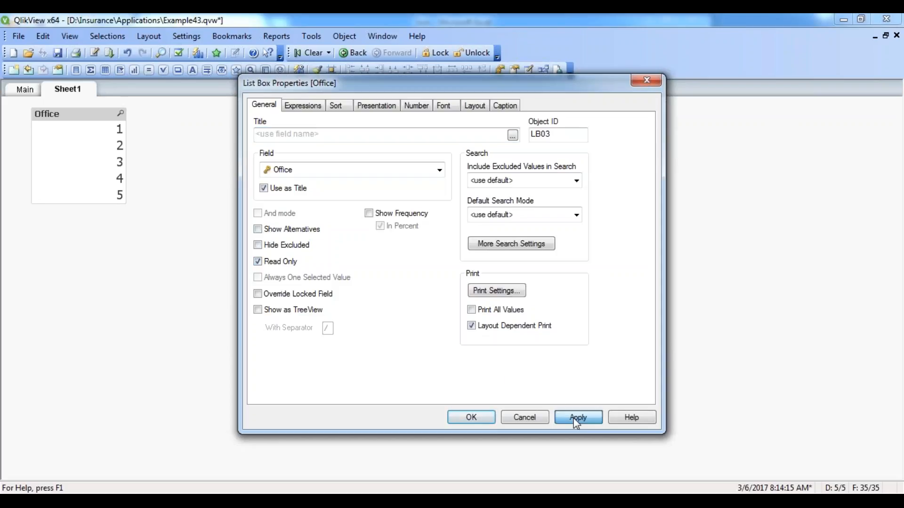
{"action": "left_click", "coordinate": [479, 419]}
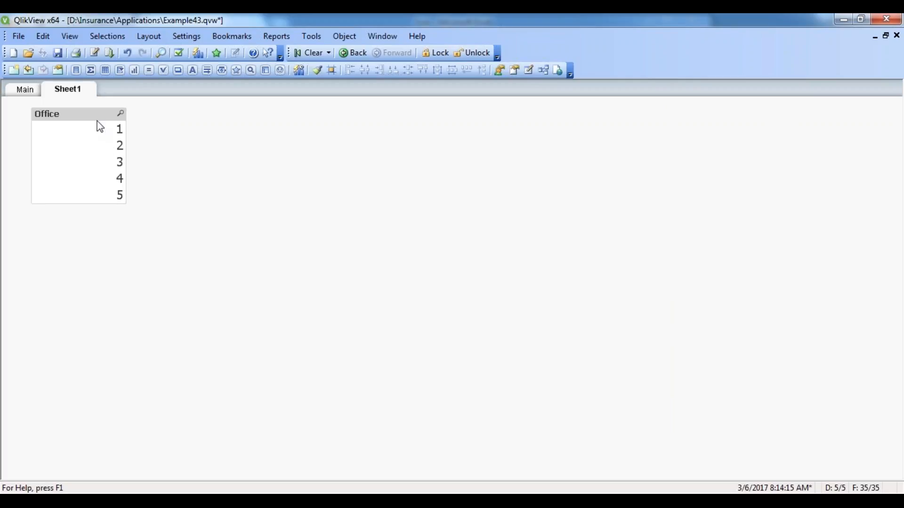
Try selecting an Office value in the read-only list box, and turn off its Read Only option.
{"action": "mouse_move", "coordinate": [100, 129]}
{"action": "left_mouse_down"}
{"action": "mouse_move", "coordinate": [94, 161]}
{"action": "mouse_move", "coordinate": [97, 130]}
{"action": "left_mouse_up"}
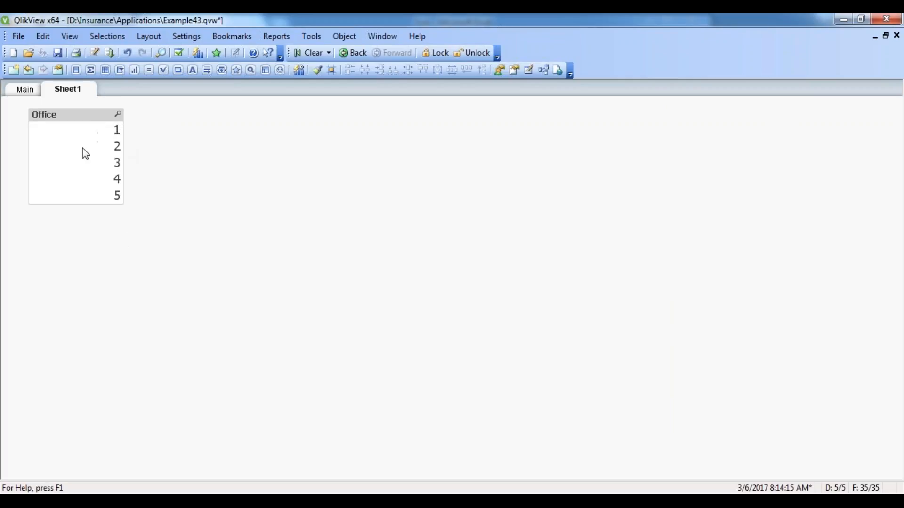
{"action": "right_click", "coordinate": [80, 119]}
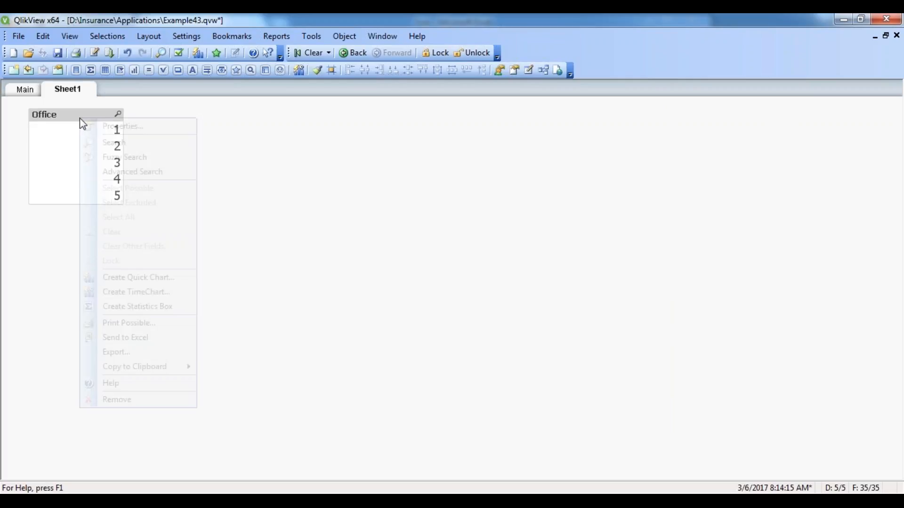
{"action": "left_click", "coordinate": [98, 127]}
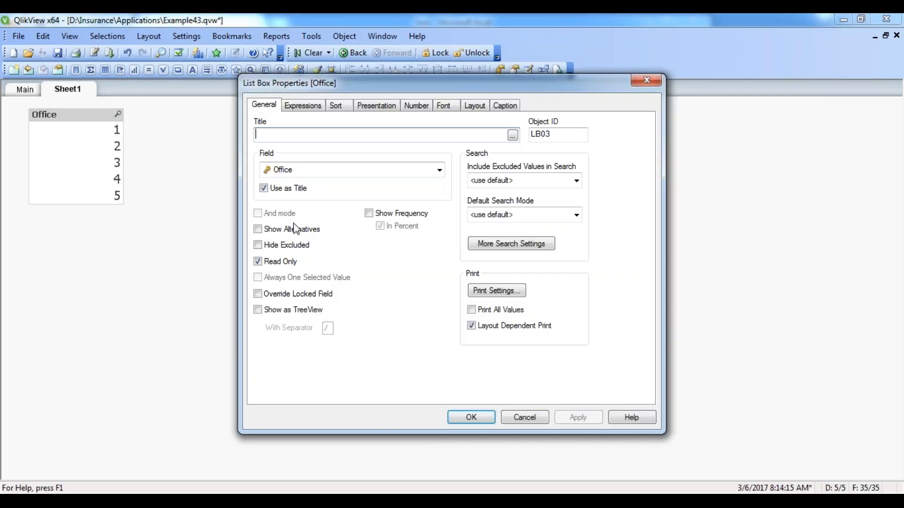
{"action": "left_click", "coordinate": [267, 264]}
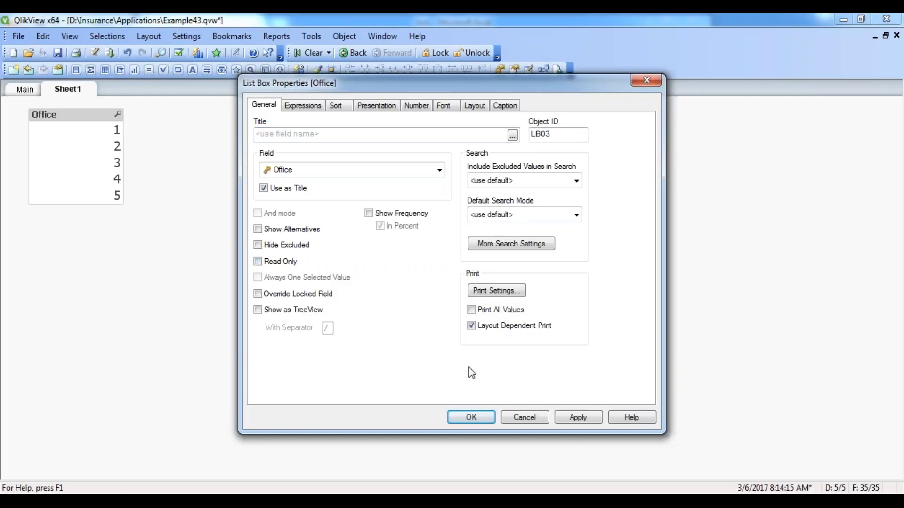
{"action": "left_click", "coordinate": [578, 417]}
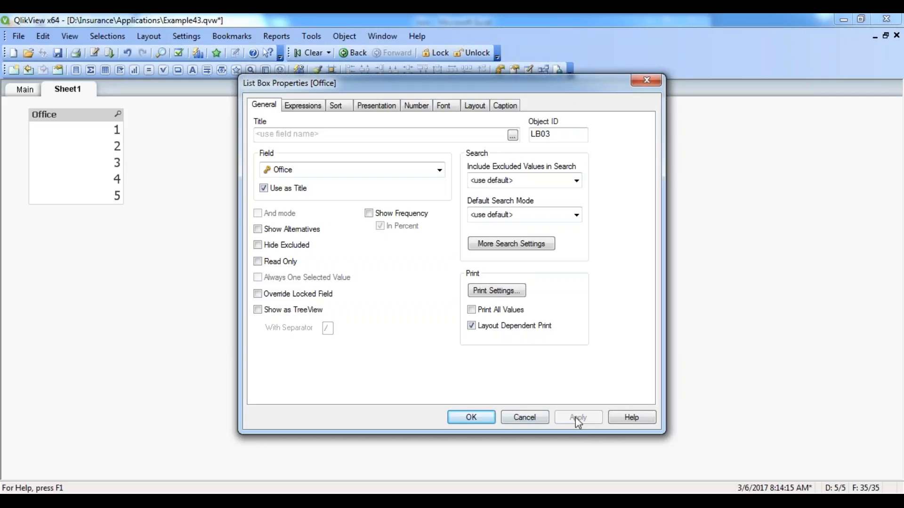
{"action": "left_click", "coordinate": [470, 418]}
Review the Always One Selected Value option in the Office list box's general properties and close them without changes.
{"action": "right_click", "coordinate": [80, 113]}
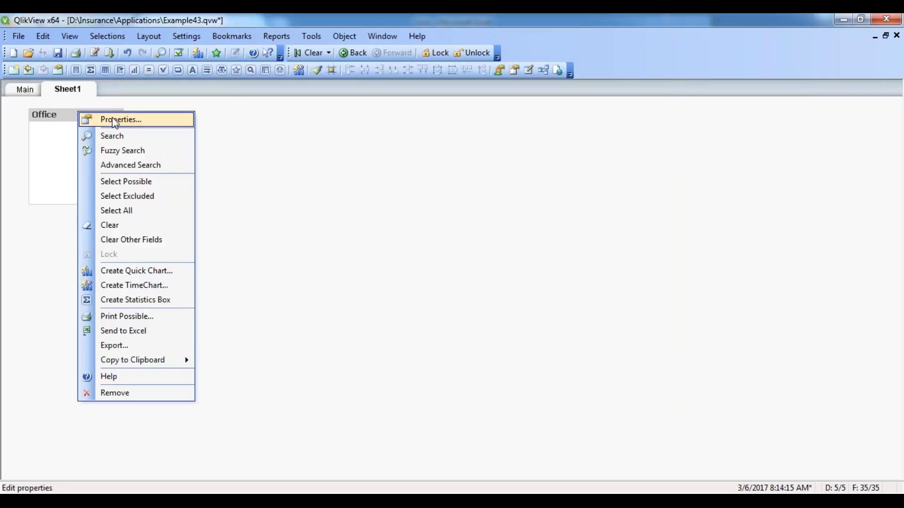
{"action": "left_click", "coordinate": [94, 121]}
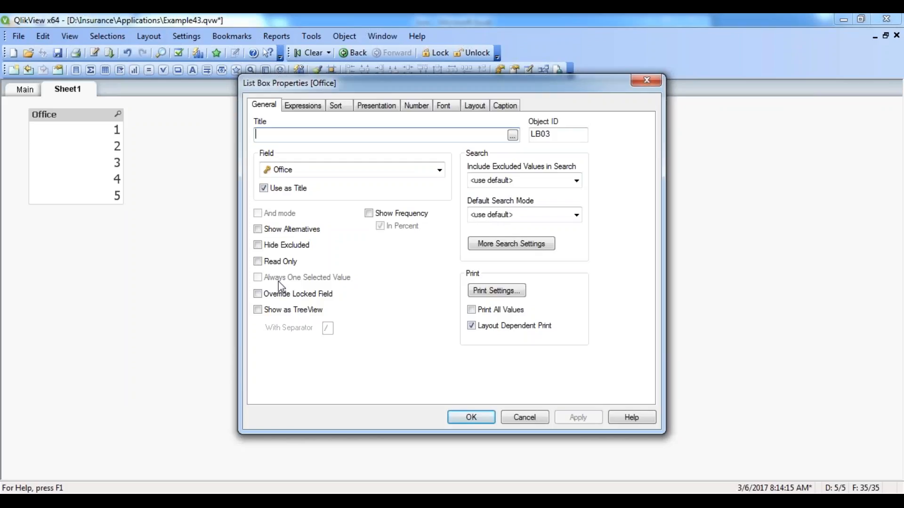
{"action": "left_click", "coordinate": [645, 82]}
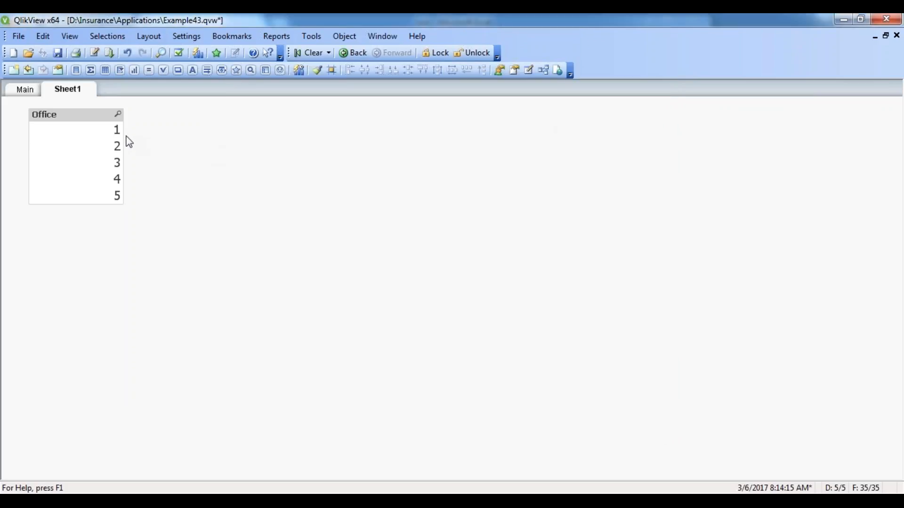
Test single and multiple selection with Office 1 alone and Office 1 and 2 together, clearing each selection.
{"action": "left_click", "coordinate": [108, 133]}
{"action": "left_click", "coordinate": [310, 53]}
{"action": "mouse_move", "coordinate": [110, 136]}
{"action": "left_mouse_down"}
{"action": "mouse_move", "coordinate": [104, 178]}
{"action": "mouse_move", "coordinate": [102, 142]}
{"action": "mouse_move", "coordinate": [100, 149]}
{"action": "left_mouse_up"}
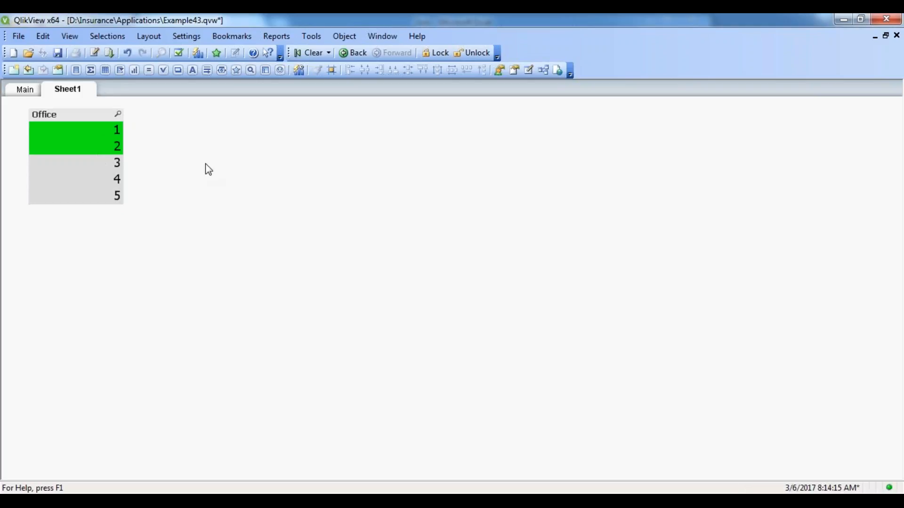
{"action": "left_click", "coordinate": [312, 52]}
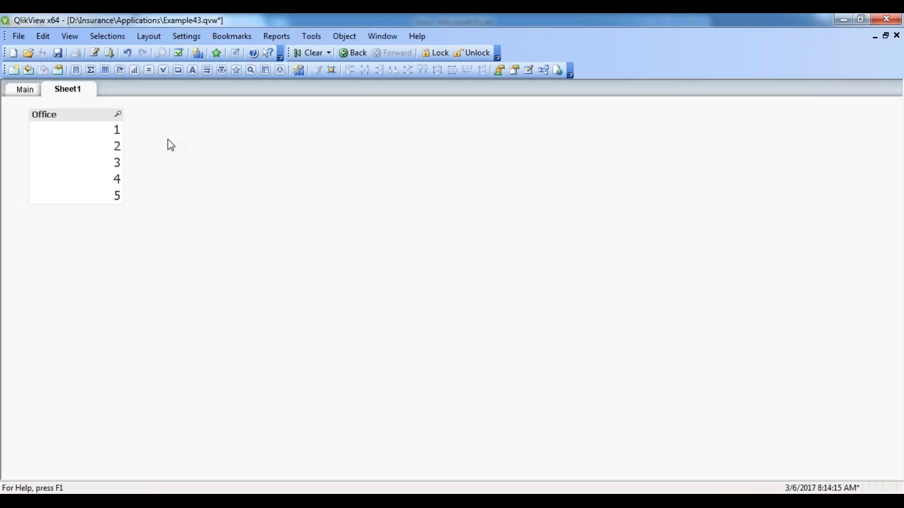
Select only Office 3 and turn on Always One Selected Value for the Office list box.
{"action": "left_click", "coordinate": [113, 165]}
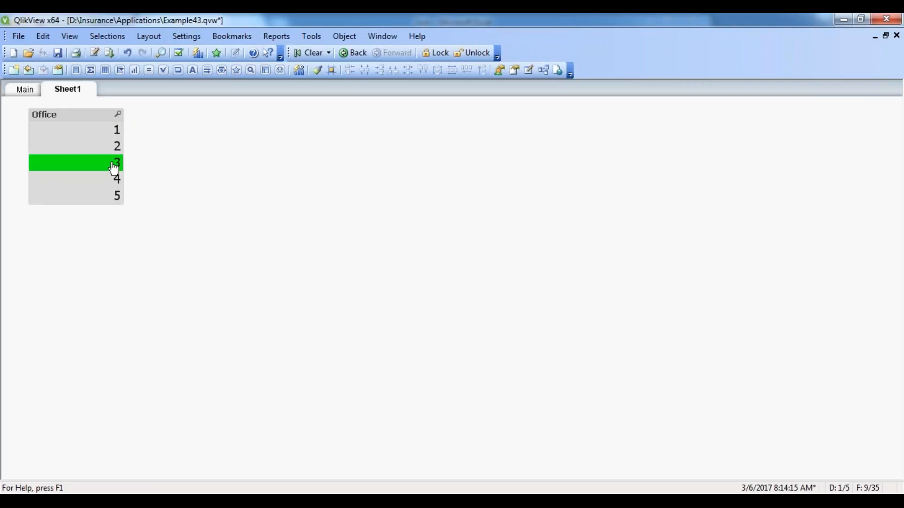
{"action": "right_click", "coordinate": [92, 130]}
{"action": "left_click", "coordinate": [111, 128]}
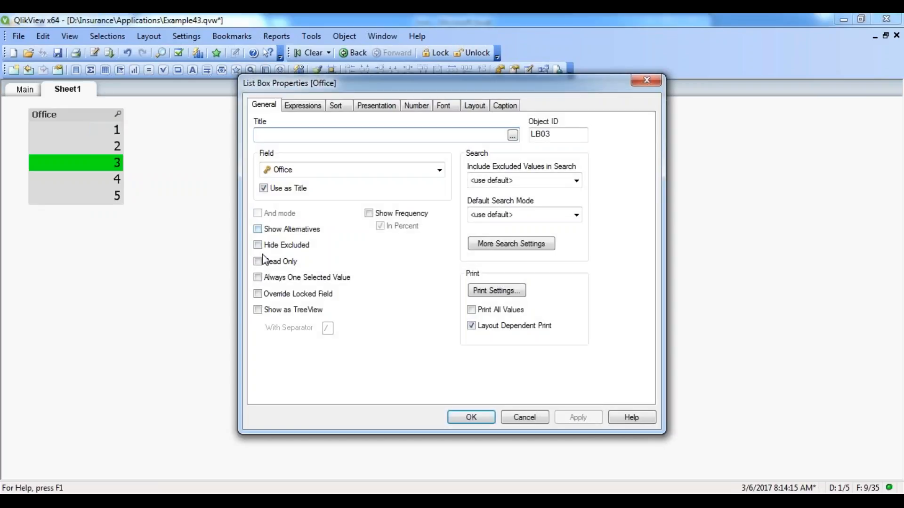
{"action": "left_click", "coordinate": [258, 278]}
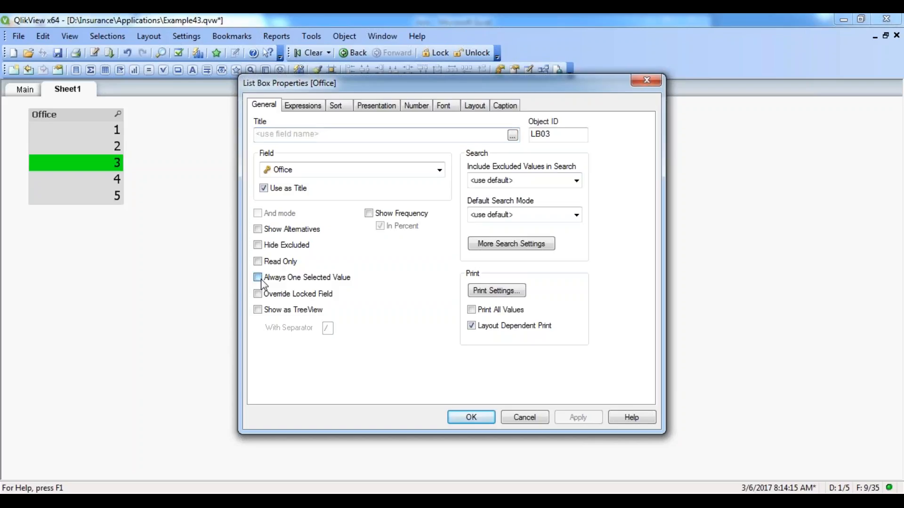
{"action": "left_click", "coordinate": [577, 423]}
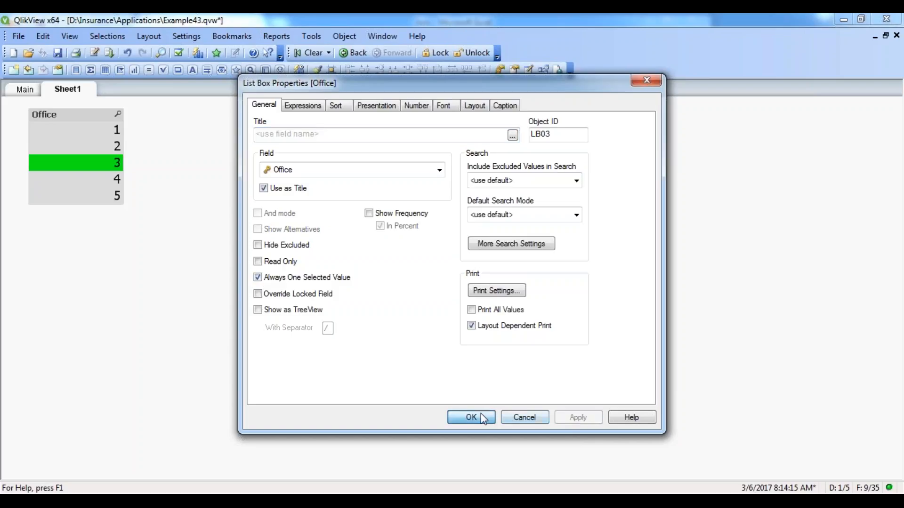
{"action": "left_click", "coordinate": [470, 417]}
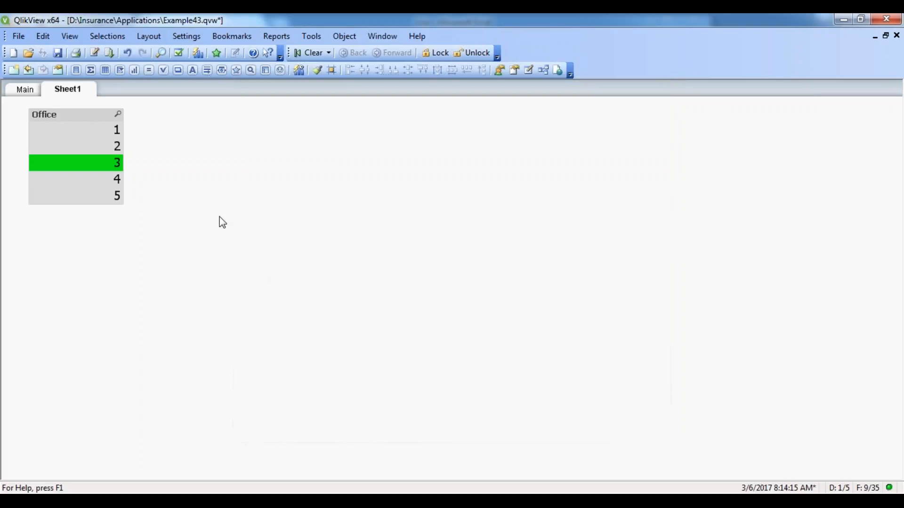
Test the single-value selection by switching repeatedly among Office values 1 to 4, ending on Office 4.
{"action": "left_click", "coordinate": [108, 134]}
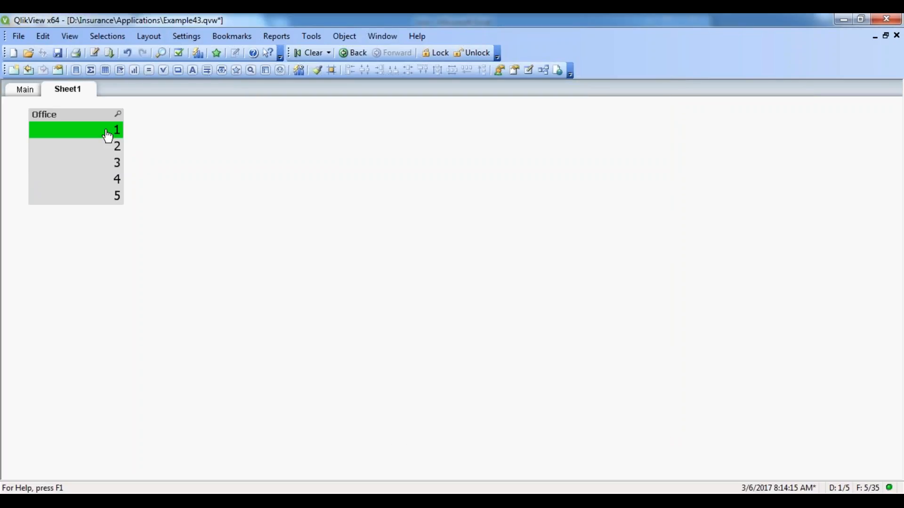
{"action": "left_click", "coordinate": [105, 164]}
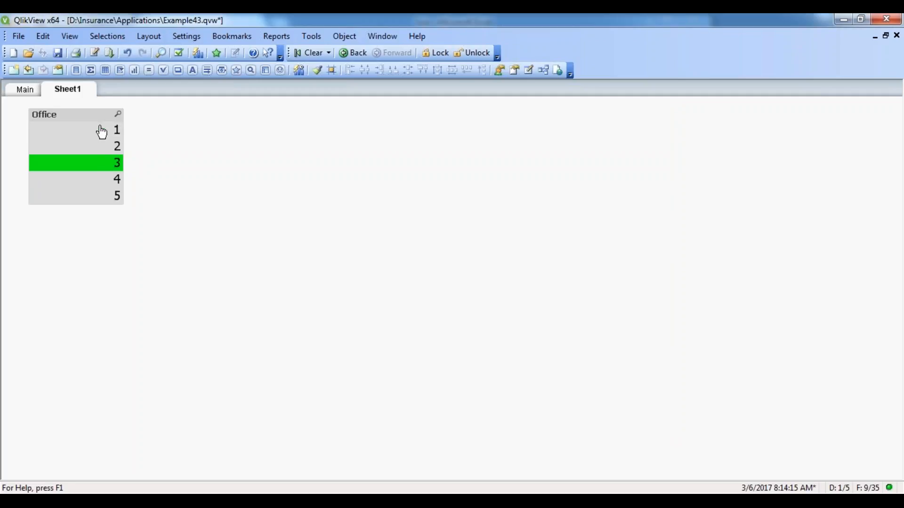
{"action": "left_click", "coordinate": [102, 132]}
{"action": "left_click", "coordinate": [99, 148]}
{"action": "left_click", "coordinate": [98, 182]}
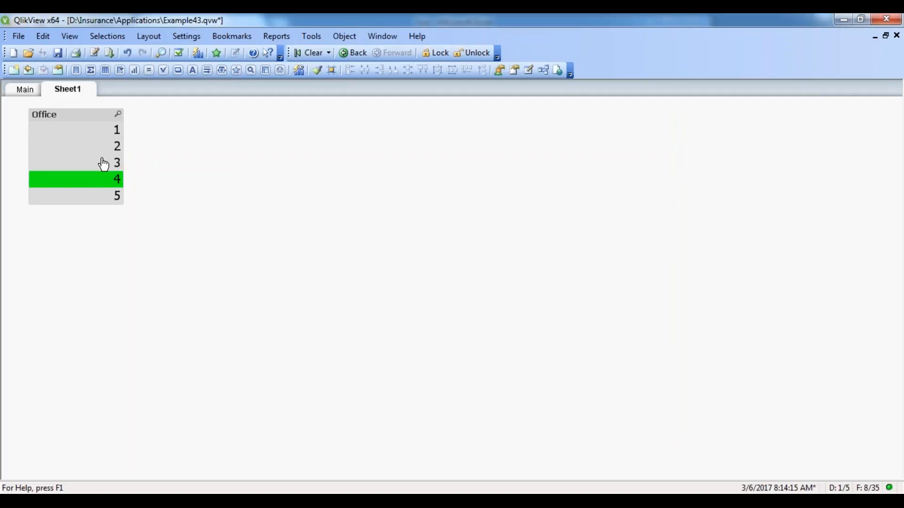
{"action": "left_click", "coordinate": [107, 132]}
{"action": "left_click", "coordinate": [107, 146]}
{"action": "left_click", "coordinate": [106, 163]}
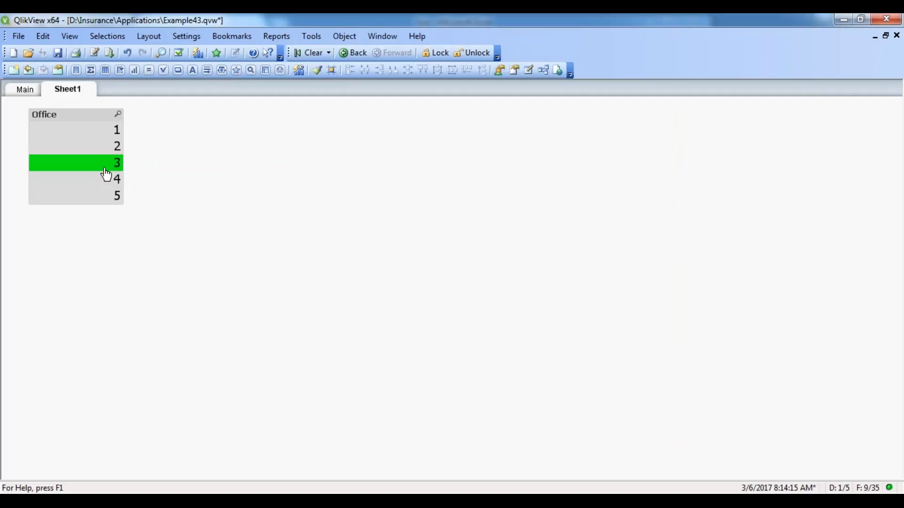
{"action": "left_click", "coordinate": [105, 133]}
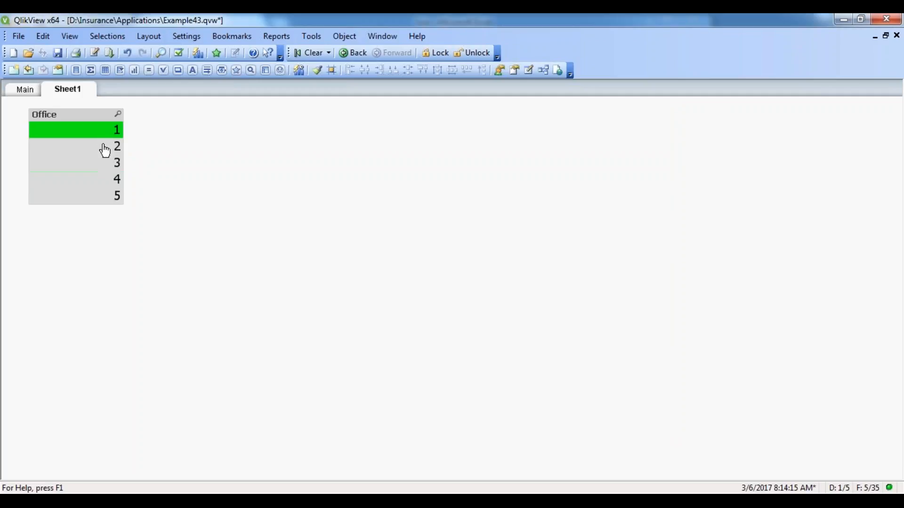
{"action": "left_click", "coordinate": [105, 149]}
{"action": "left_click", "coordinate": [105, 165]}
{"action": "left_click", "coordinate": [106, 180]}
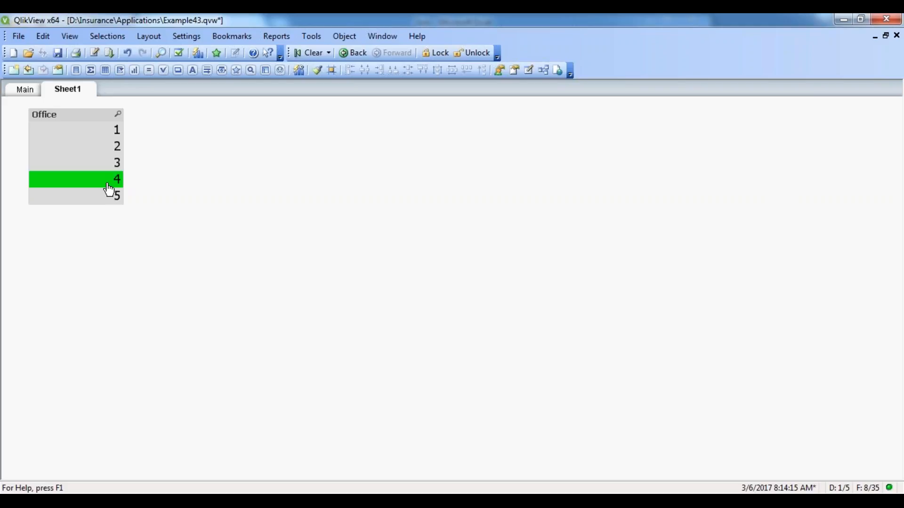
Check the Office list box's general properties with Always One Selected Value enabled, and close them without changes.
{"action": "right_click", "coordinate": [77, 133]}
{"action": "left_click", "coordinate": [101, 136]}
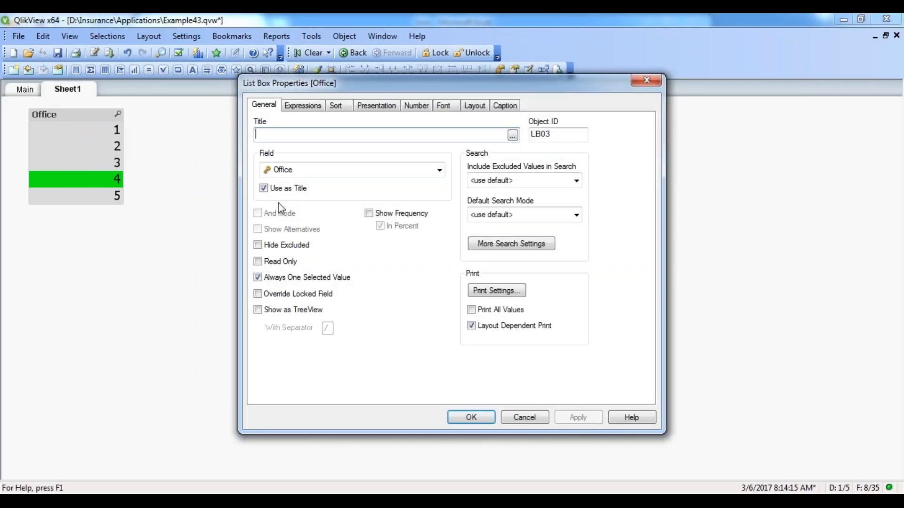
{"action": "left_click", "coordinate": [645, 81]}
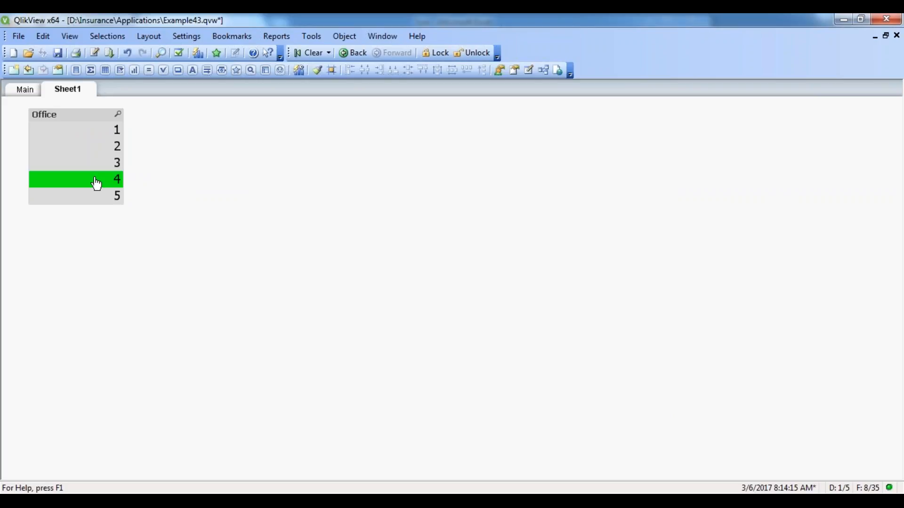
Try turning off Always One Selected Value for the Office list box, and examine the Override Locked Field and Show as TreeView options.
{"action": "left_click", "coordinate": [356, 203]}
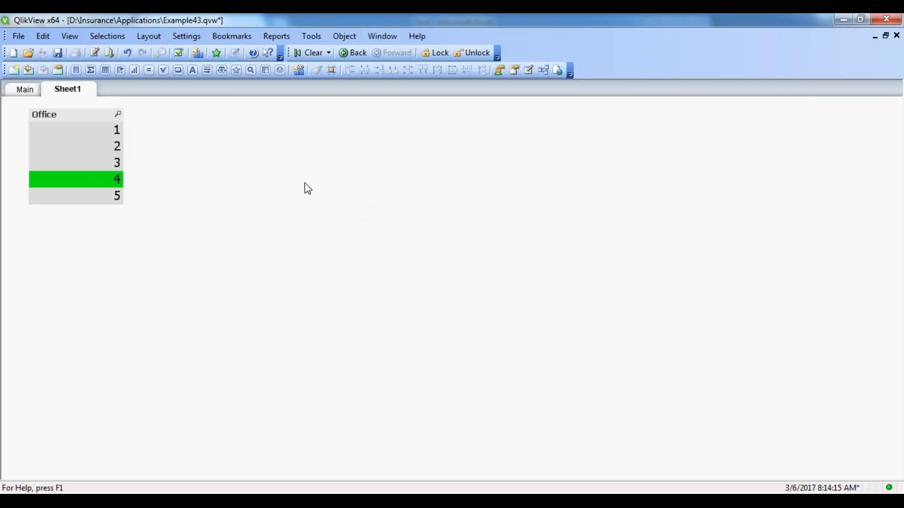
{"action": "right_click", "coordinate": [61, 126]}
{"action": "left_click", "coordinate": [92, 130]}
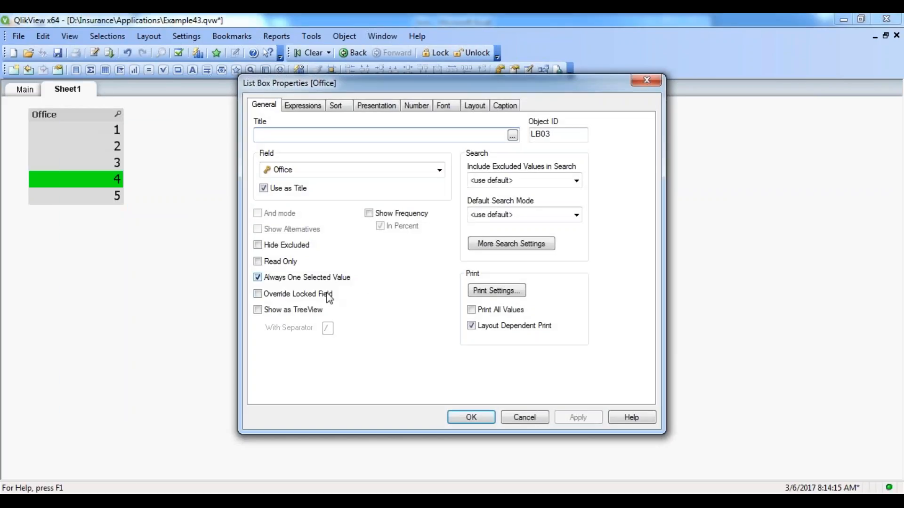
{"action": "left_click", "coordinate": [258, 277]}
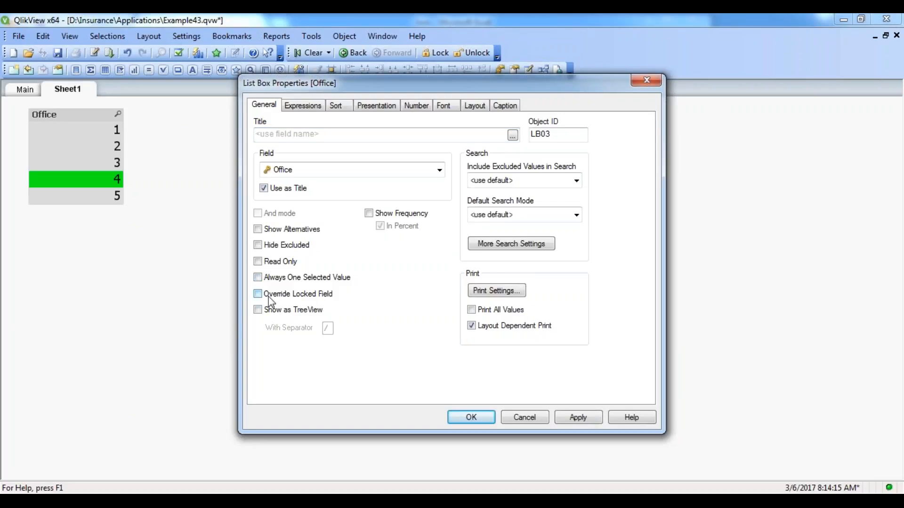
{"action": "left_click", "coordinate": [264, 309]}
{"action": "left_click", "coordinate": [258, 294]}
{"action": "left_click", "coordinate": [258, 309]}
Review the Office list box's Include Excluded Values in Search and Default Search Mode settings, and close its properties without applying changes.
{"action": "left_click", "coordinate": [509, 185]}
{"action": "left_click", "coordinate": [611, 211]}
{"action": "left_click", "coordinate": [551, 216]}
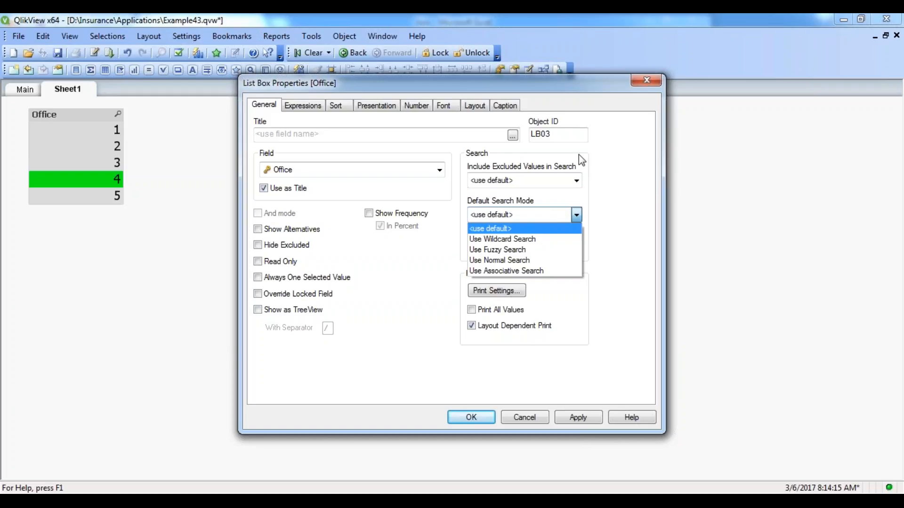
{"action": "left_click", "coordinate": [636, 88]}
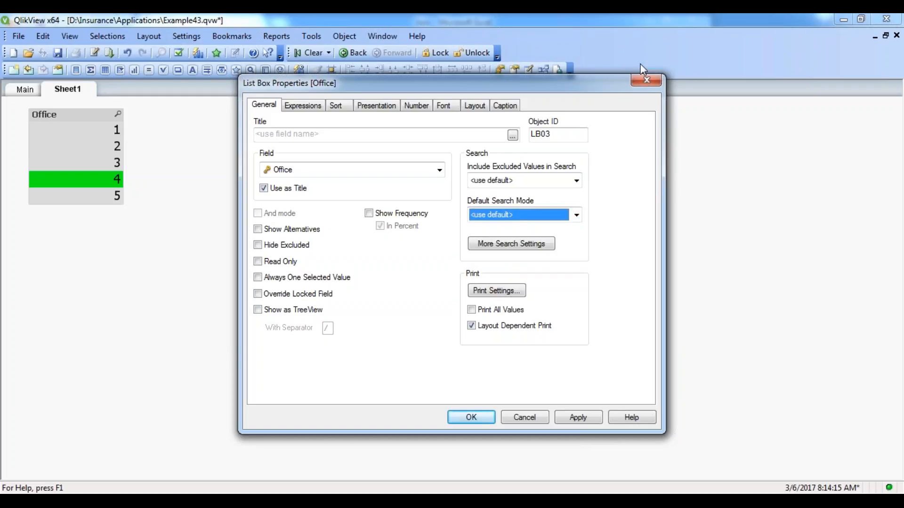
{"action": "left_click", "coordinate": [647, 82]}
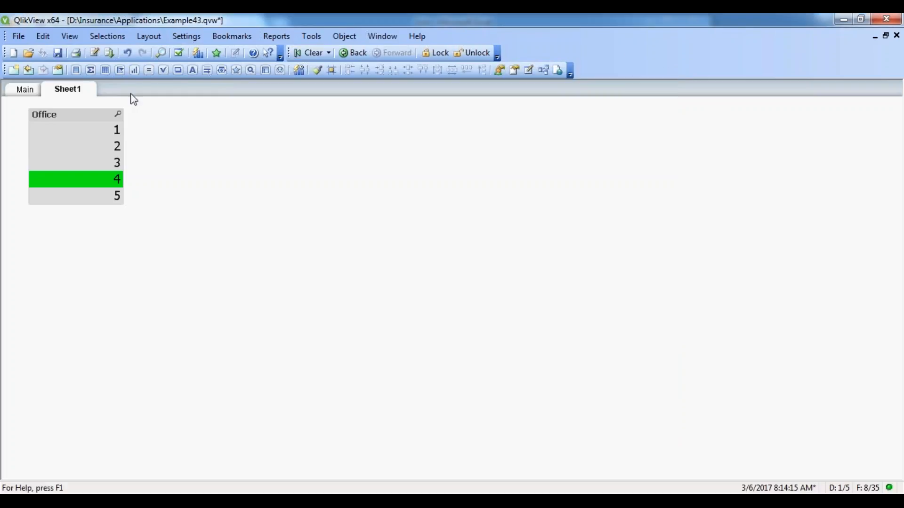
Move the Office list box slightly closer to the sheet's left edge, and check its general properties without changing them.
{"action": "left_click_drag", "start_coordinate": [81, 123], "coordinate": [66, 132]}
{"action": "right_click", "coordinate": [86, 123]}
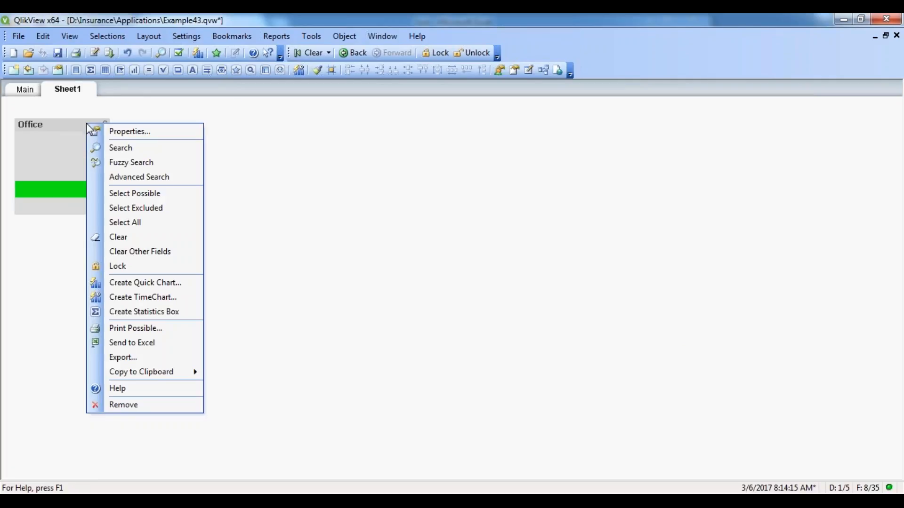
{"action": "left_click", "coordinate": [100, 132]}
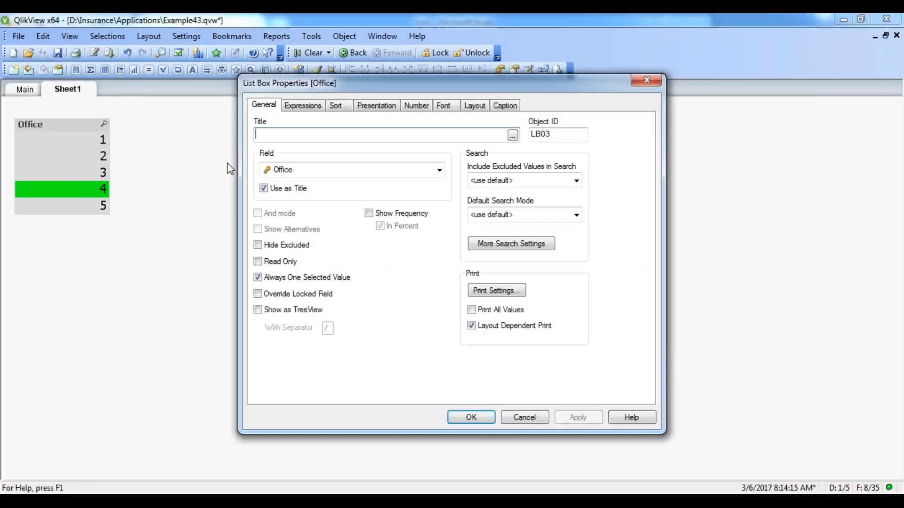
{"action": "left_click", "coordinate": [649, 78]}
Add a new list box to Sheet1 for the First Name field, keeping the field name as its title.
{"action": "right_click", "coordinate": [207, 136]}
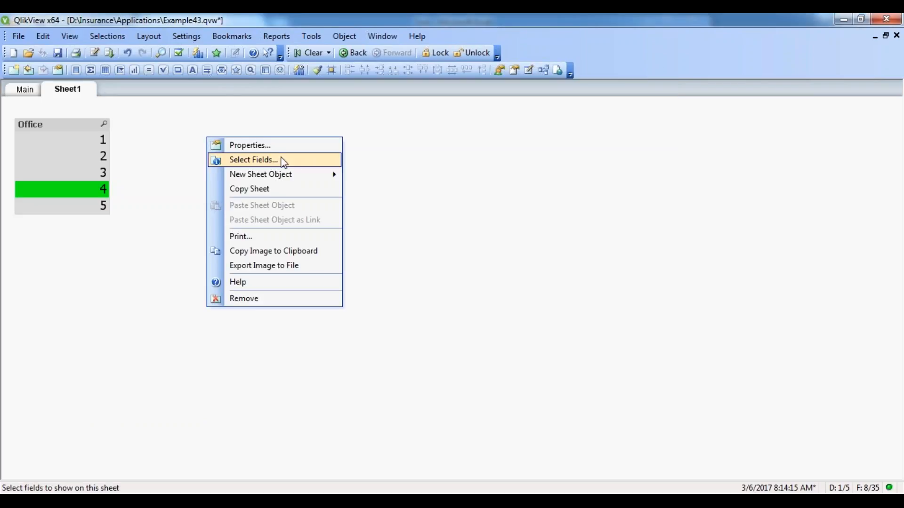
{"action": "mouse_move", "coordinate": [295, 175]}
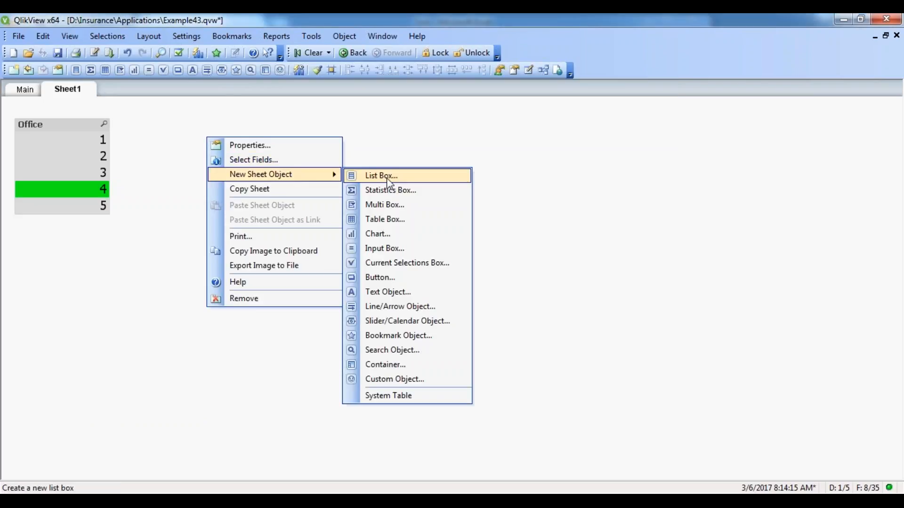
{"action": "left_click", "coordinate": [434, 175]}
{"action": "left_click", "coordinate": [409, 171]}
{"action": "key", "text": "f"}
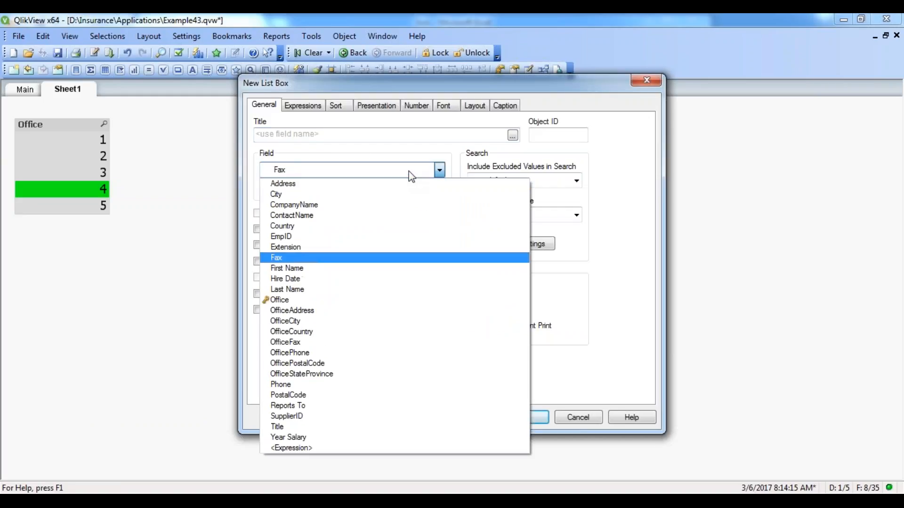
{"action": "left_click", "coordinate": [326, 269]}
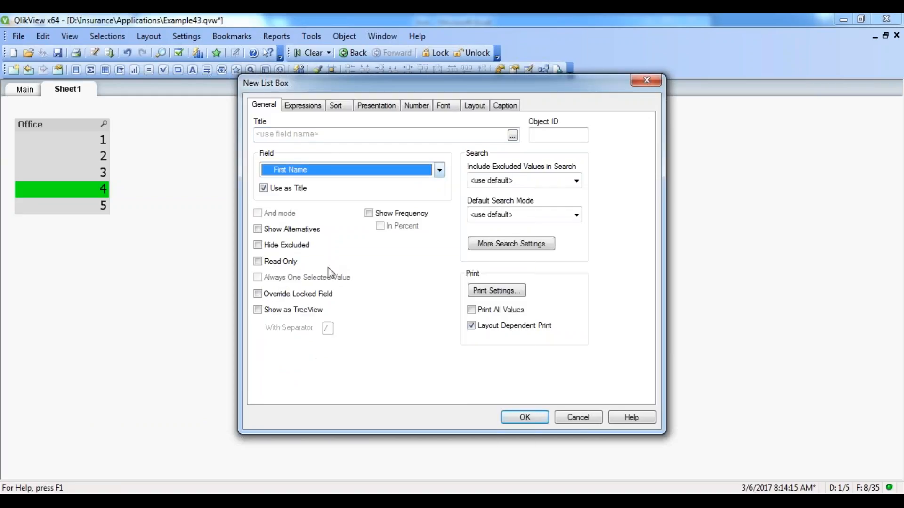
{"action": "left_click", "coordinate": [529, 419]}
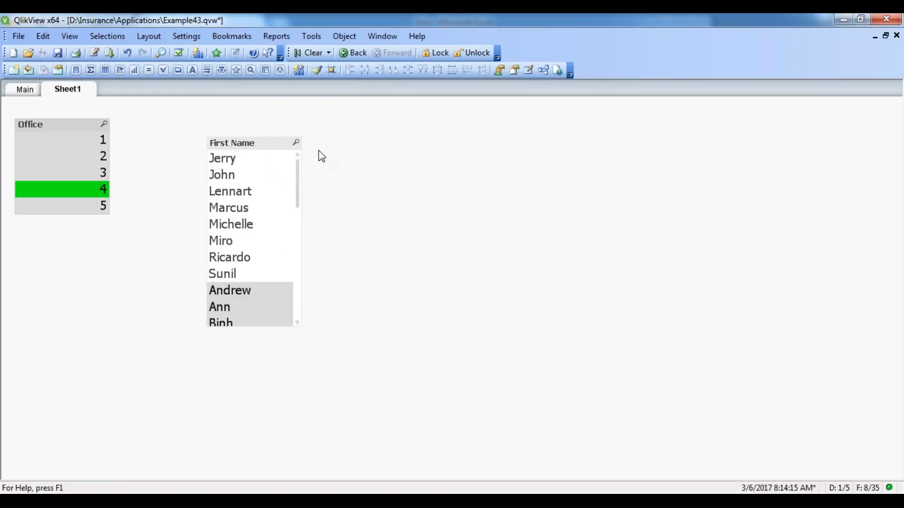
Turn off Always One Selected Value for the Office list box and clear the current selections.
{"action": "right_click", "coordinate": [65, 127]}
{"action": "left_click", "coordinate": [89, 135]}
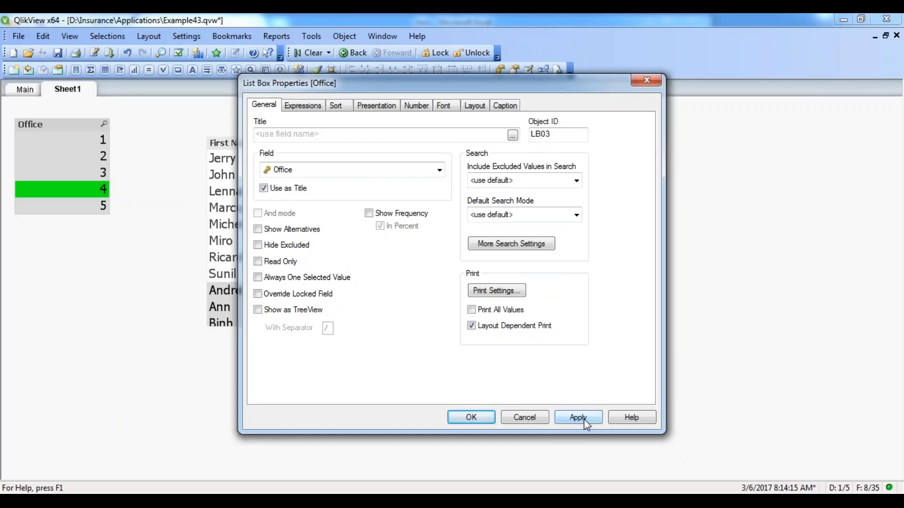
{"action": "left_click", "coordinate": [584, 419]}
{"action": "left_click", "coordinate": [471, 417]}
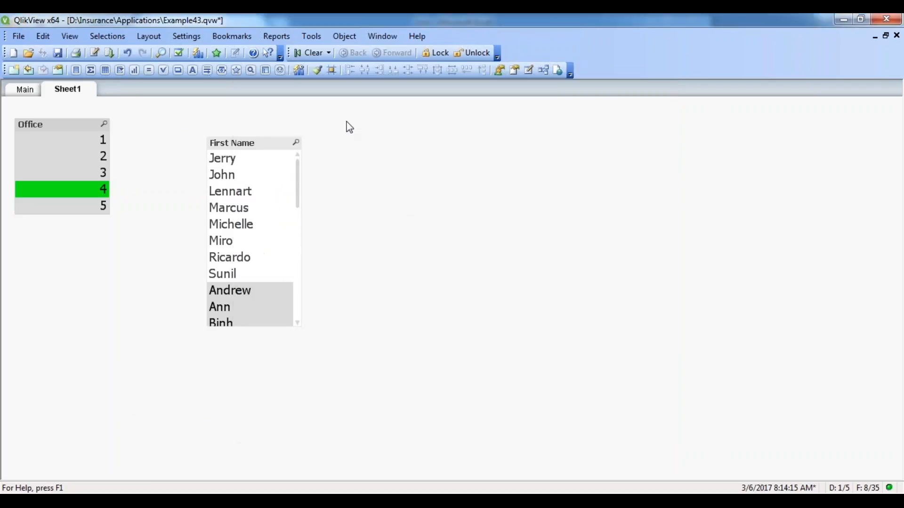
{"action": "left_click", "coordinate": [311, 53]}
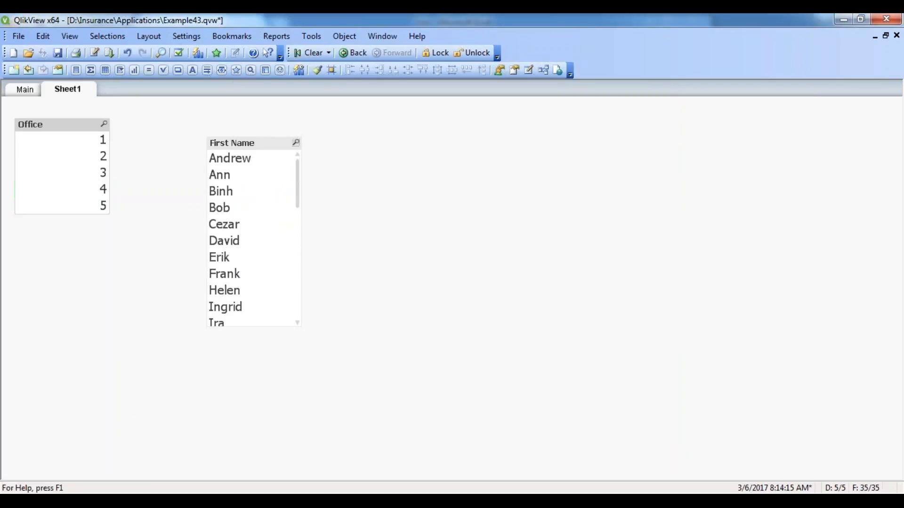
Open the search boxes of the First Name and Office list boxes, and dismiss them without searching.
{"action": "left_click", "coordinate": [295, 142]}
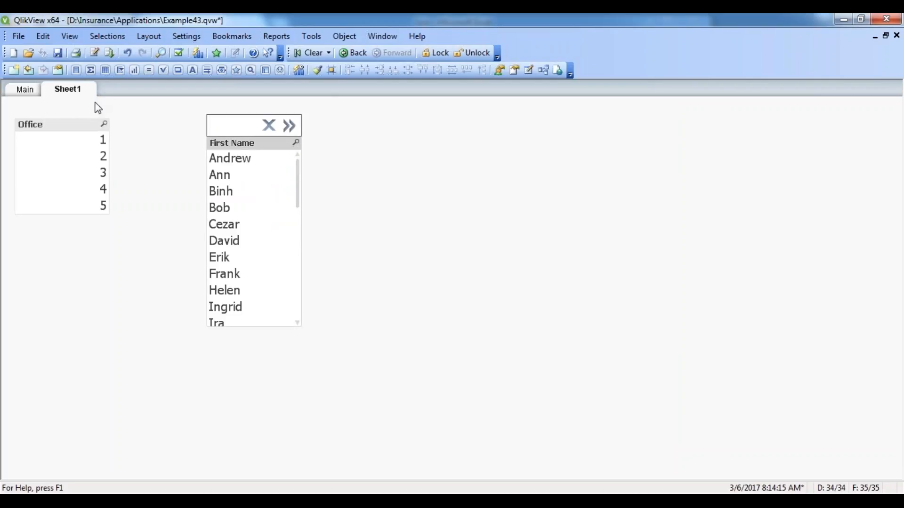
{"action": "left_click", "coordinate": [105, 125]}
{"action": "key", "text": "Escape"}
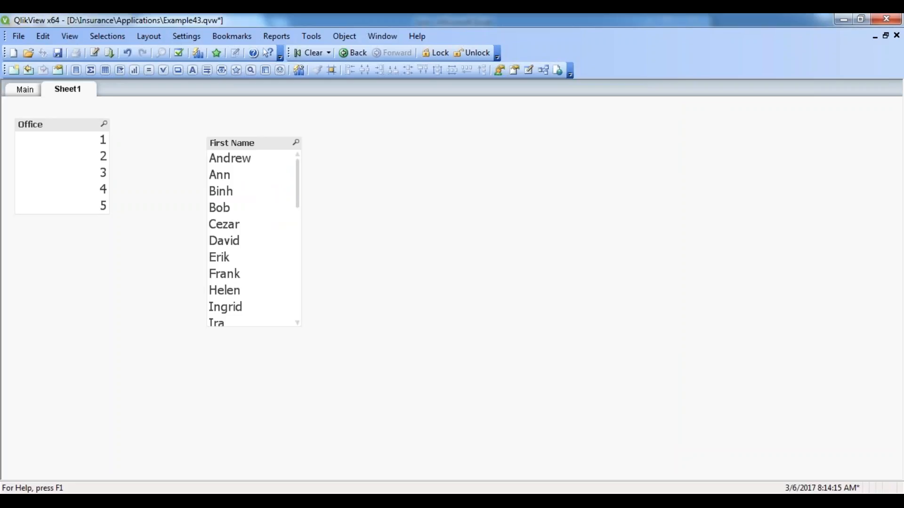
Review the Default Search Mode choices in the First Name list box's properties, and close them without changes.
{"action": "right_click", "coordinate": [278, 152]}
{"action": "left_click", "coordinate": [295, 157]}
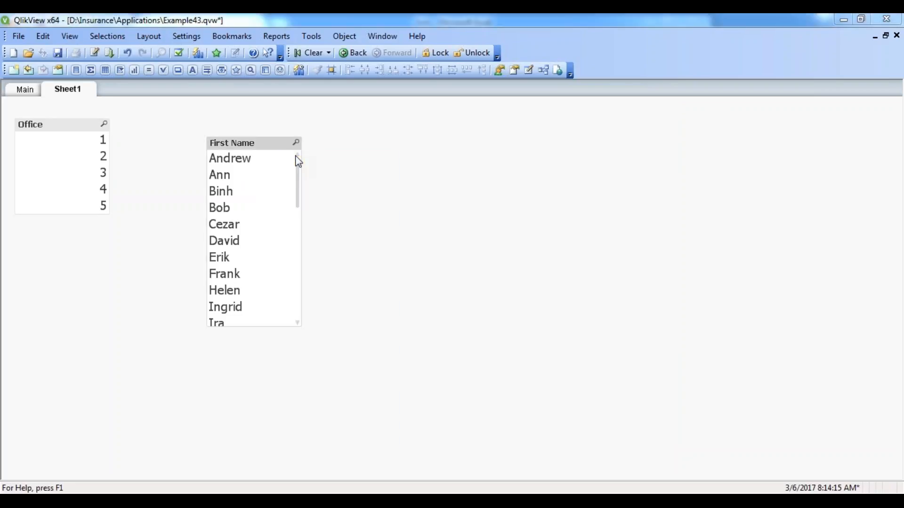
{"action": "left_click", "coordinate": [537, 215]}
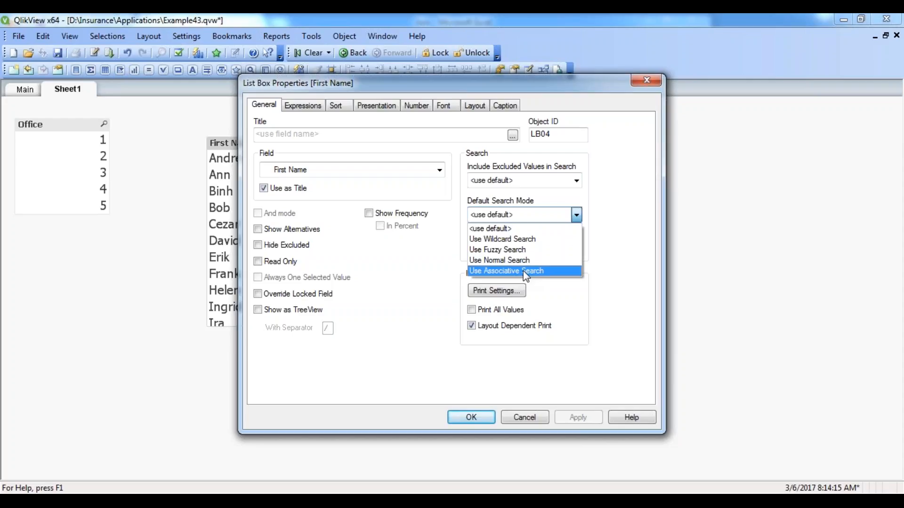
{"action": "left_click", "coordinate": [639, 141]}
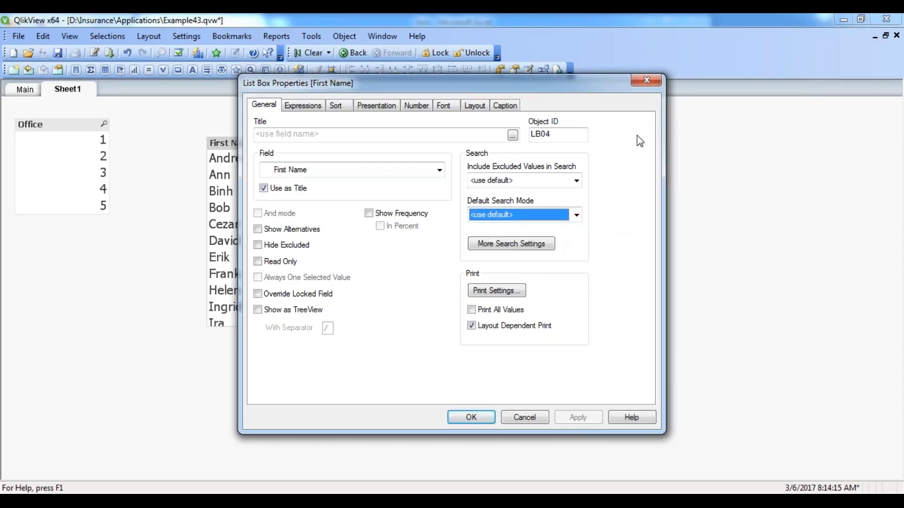
{"action": "left_click", "coordinate": [649, 82]}
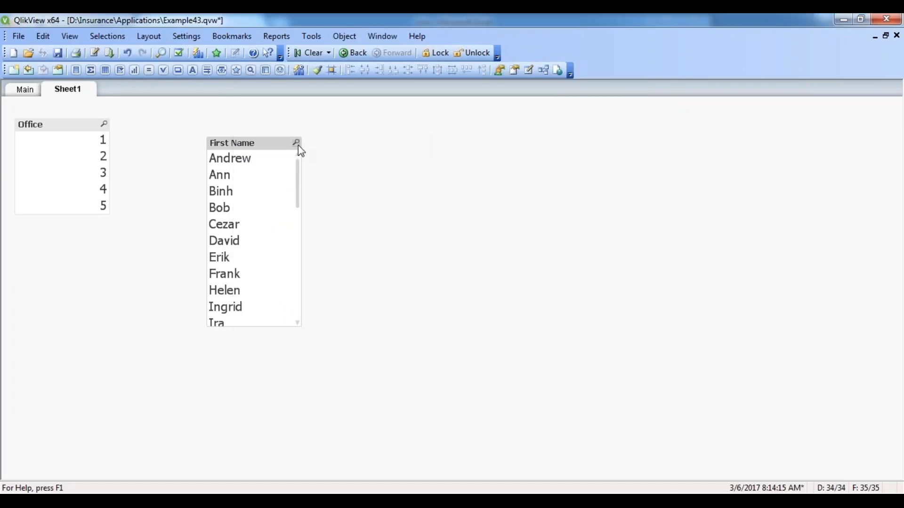
Search the First Name list box for "a" using the default search mode, and dismiss the search.
{"action": "left_click", "coordinate": [298, 145]}
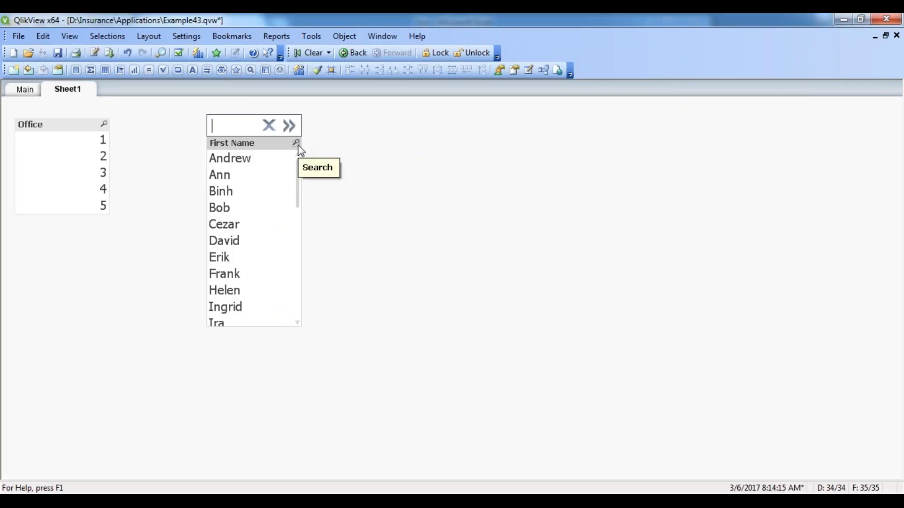
{"action": "type", "text": "a"}
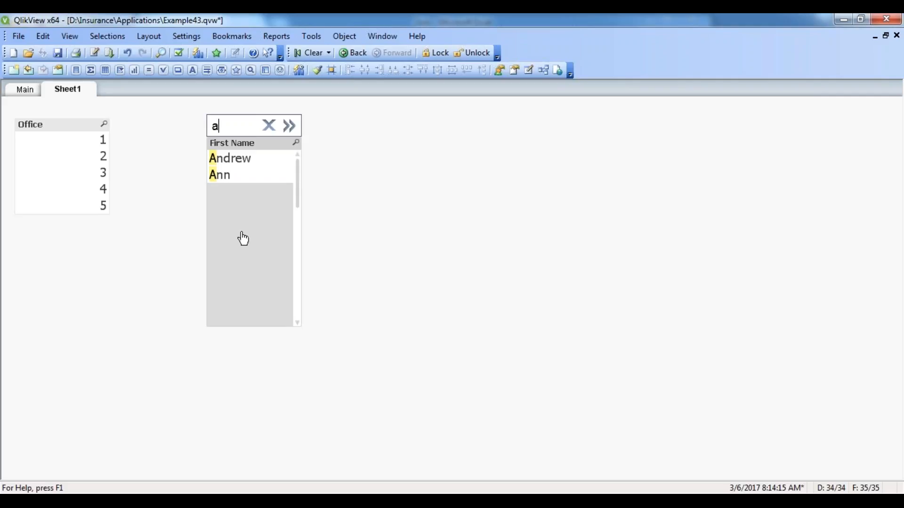
{"action": "left_click", "coordinate": [356, 200]}
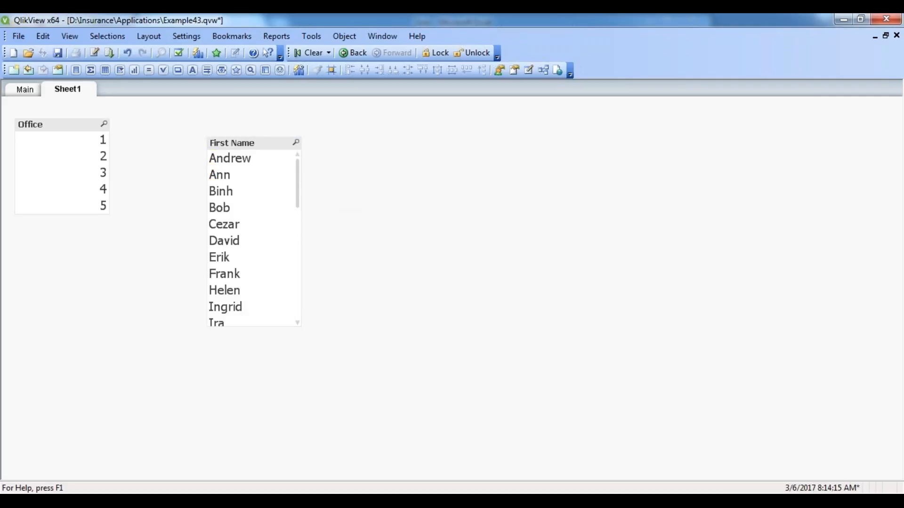
Set the First Name list box's Default Search Mode to Use Wildcard Search, and apply it.
{"action": "right_click", "coordinate": [249, 138]}
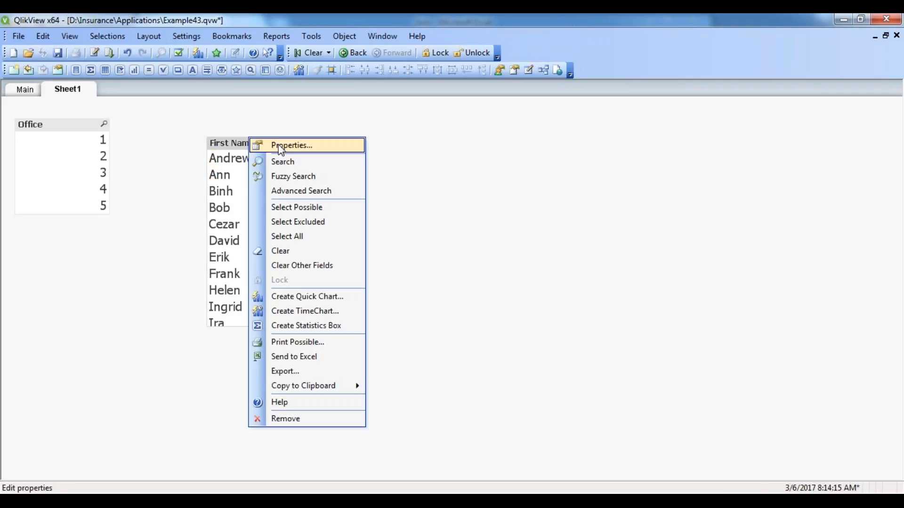
{"action": "left_click", "coordinate": [280, 147]}
{"action": "left_click", "coordinate": [495, 219]}
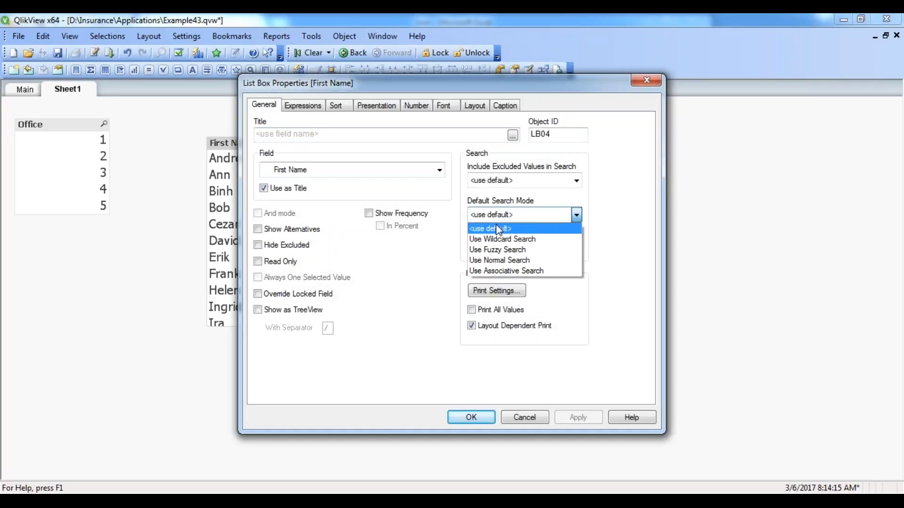
{"action": "left_click", "coordinate": [496, 240]}
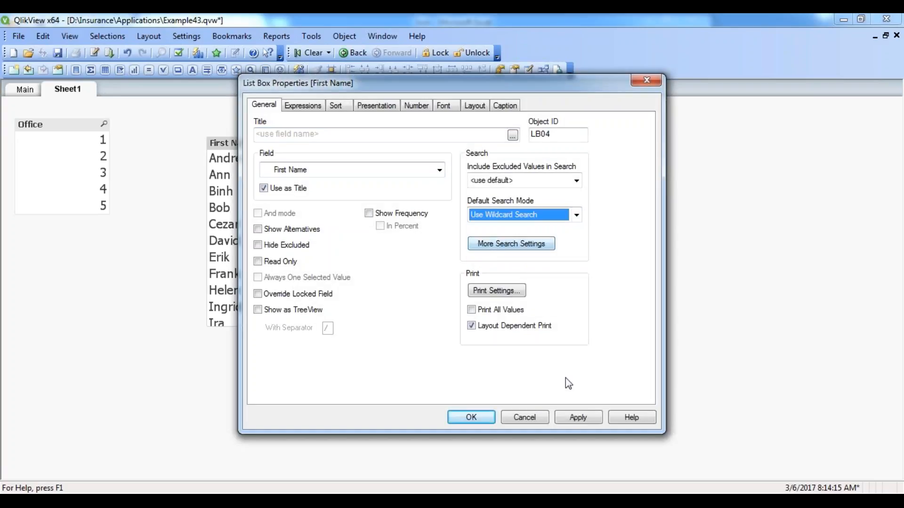
{"action": "left_click", "coordinate": [578, 417]}
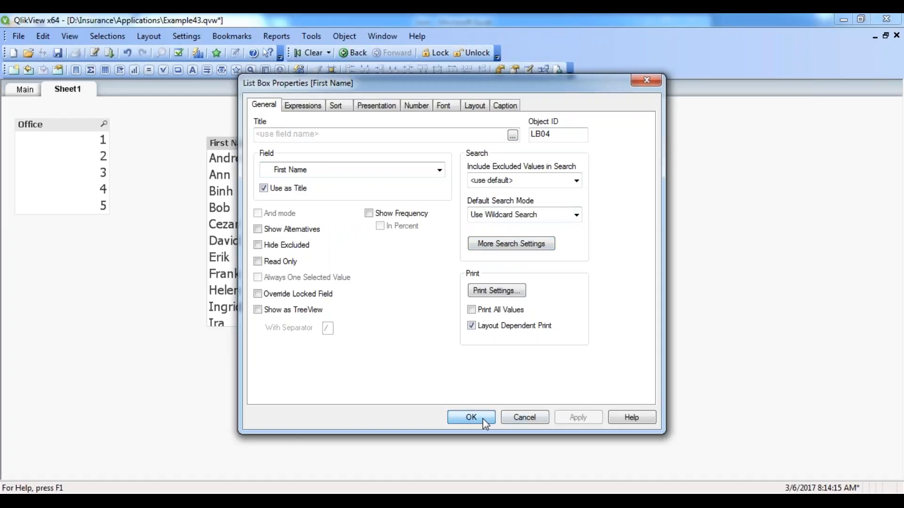
{"action": "left_click", "coordinate": [482, 421]}
Test the wildcard search in the First Name list box with *a*, browse the matches and dismiss the search.
{"action": "left_click", "coordinate": [297, 144]}
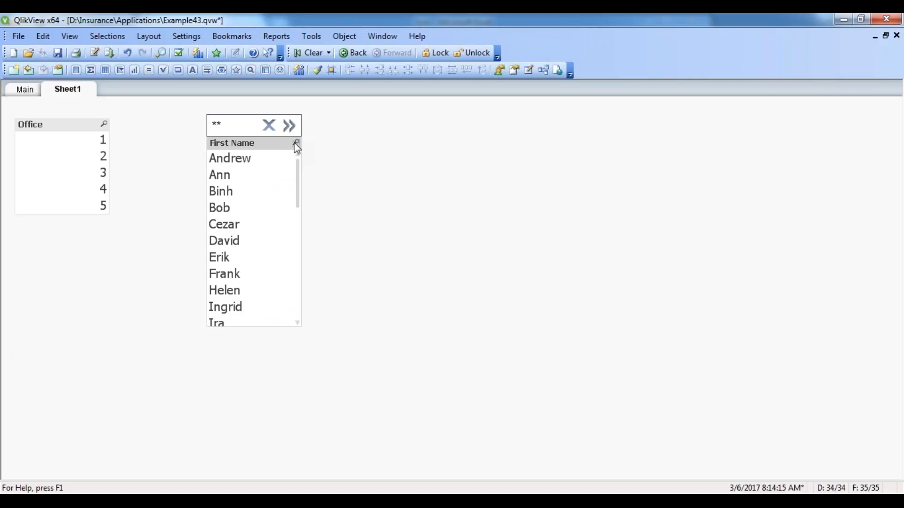
{"action": "type", "text": "a"}
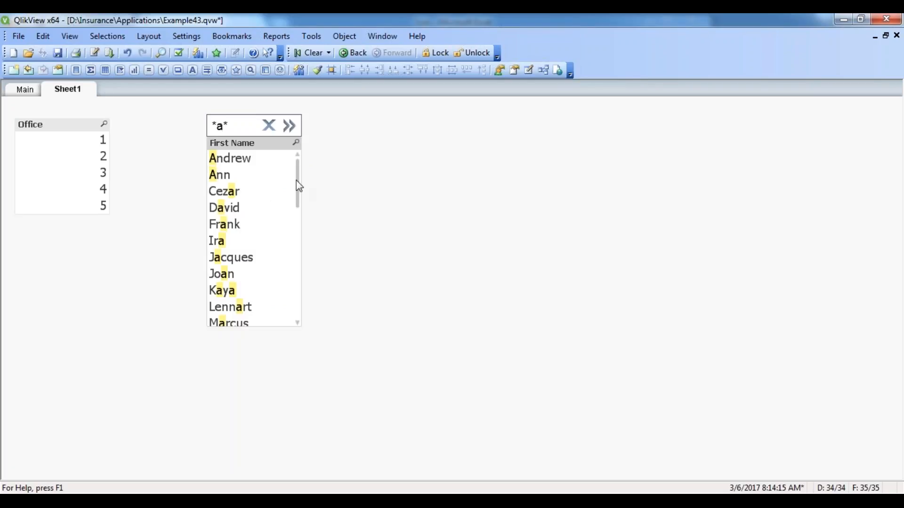
{"action": "mouse_move", "coordinate": [299, 186]}
{"action": "left_mouse_down"}
{"action": "mouse_move", "coordinate": [298, 227]}
{"action": "mouse_move", "coordinate": [295, 172]}
{"action": "left_mouse_up"}
{"action": "left_click", "coordinate": [360, 168]}
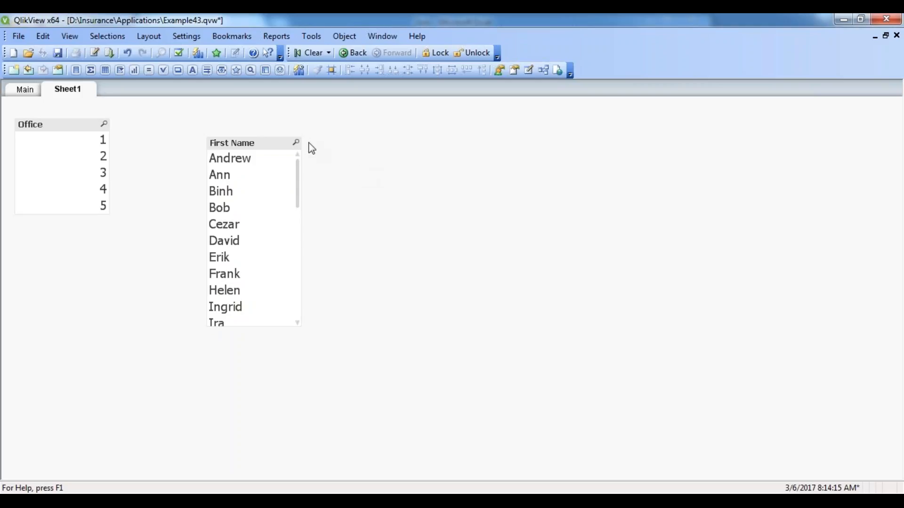
Test the wildcard search in the First Name list box again with *b*, and clear the search.
{"action": "left_click", "coordinate": [295, 142]}
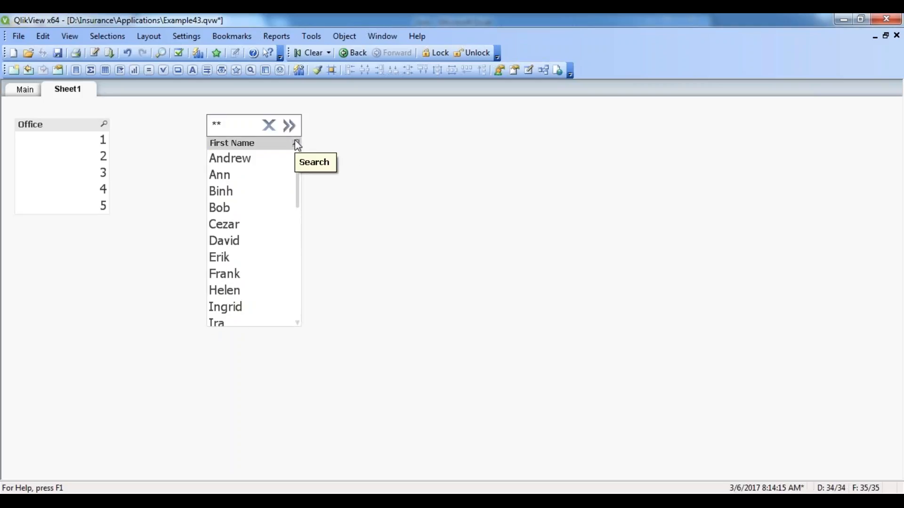
{"action": "type", "text": "a"}
{"action": "key", "text": "BackSpace"}
{"action": "type", "text": "b"}
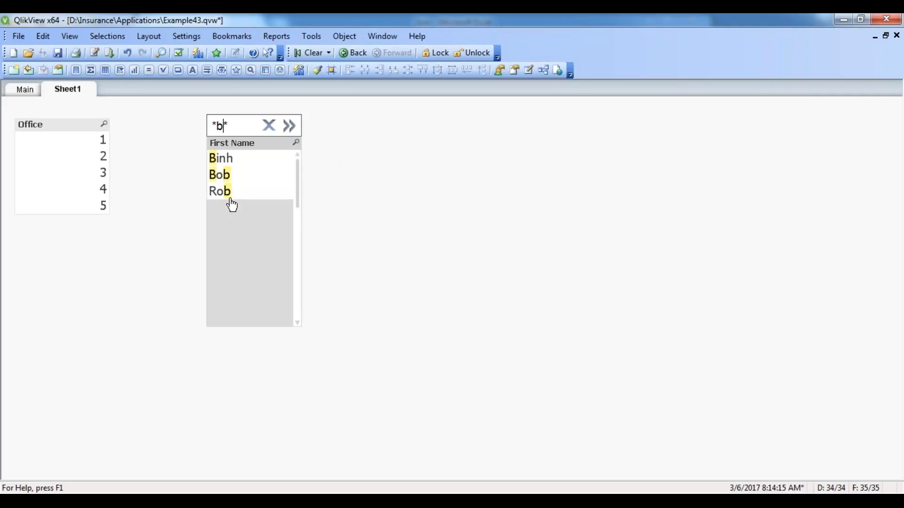
{"action": "left_click", "coordinate": [315, 53]}
Set the First Name list box's Default Search Mode to Use Fuzzy Search, and apply it.
{"action": "right_click", "coordinate": [252, 142]}
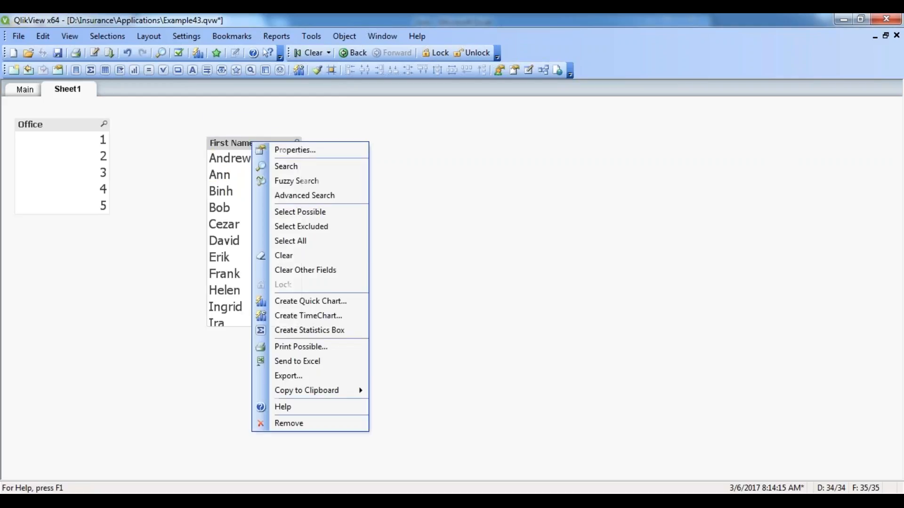
{"action": "left_click", "coordinate": [282, 152]}
{"action": "left_click", "coordinate": [576, 215]}
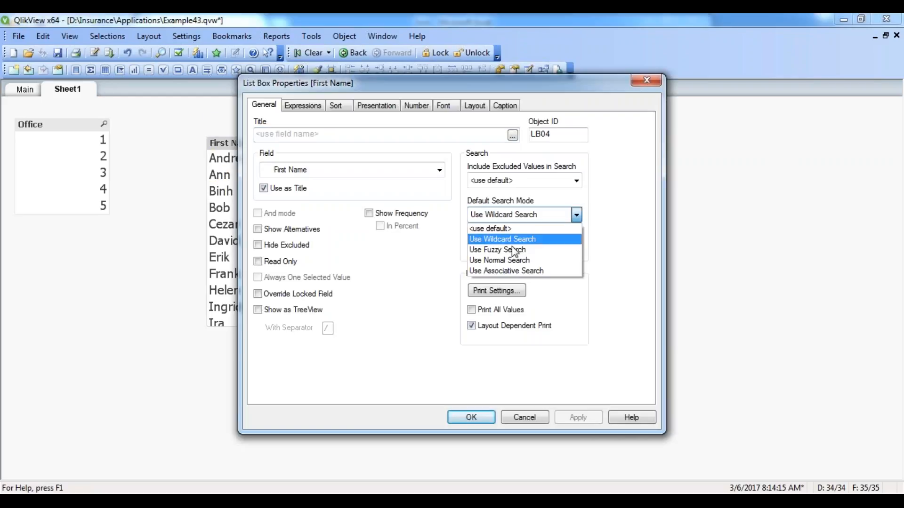
{"action": "left_click", "coordinate": [514, 249]}
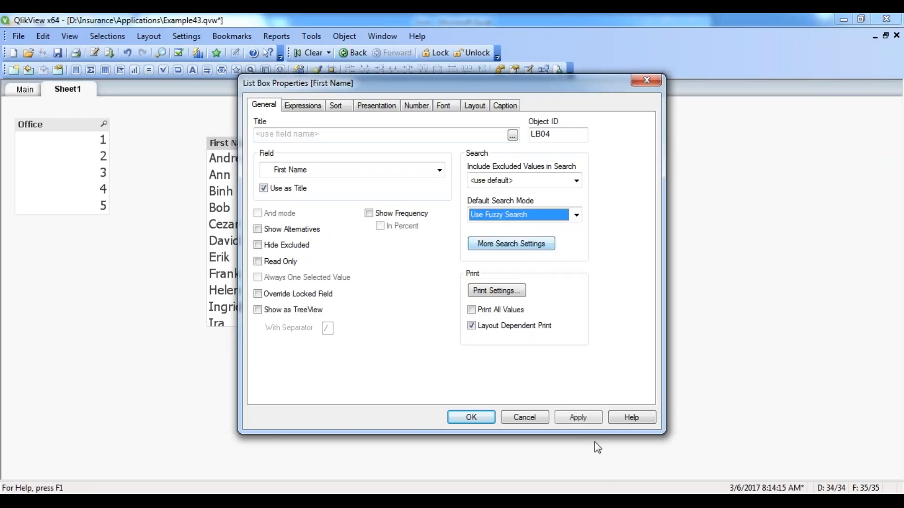
{"action": "left_click", "coordinate": [578, 417]}
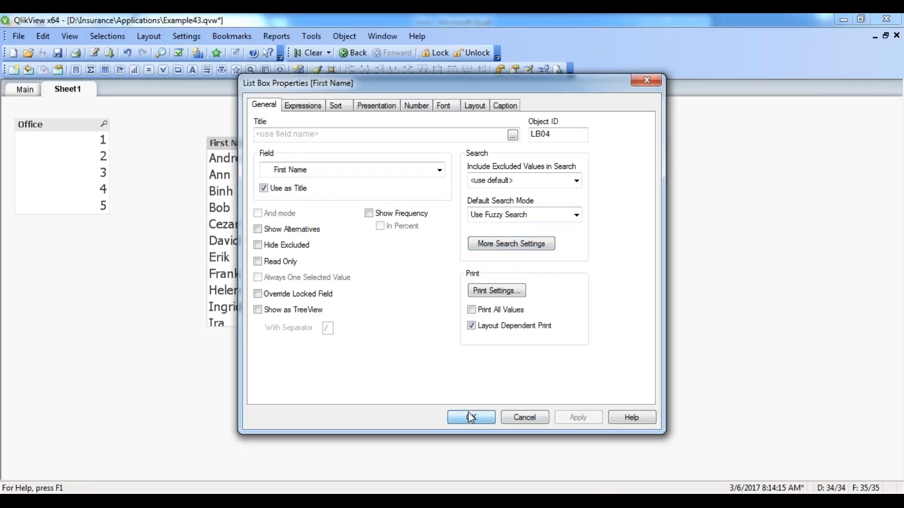
{"action": "left_click", "coordinate": [470, 417]}
Test the fuzzy search in the First Name list box with "a", and browse the sorted values.
{"action": "left_click", "coordinate": [297, 143]}
{"action": "type", "text": "a"}
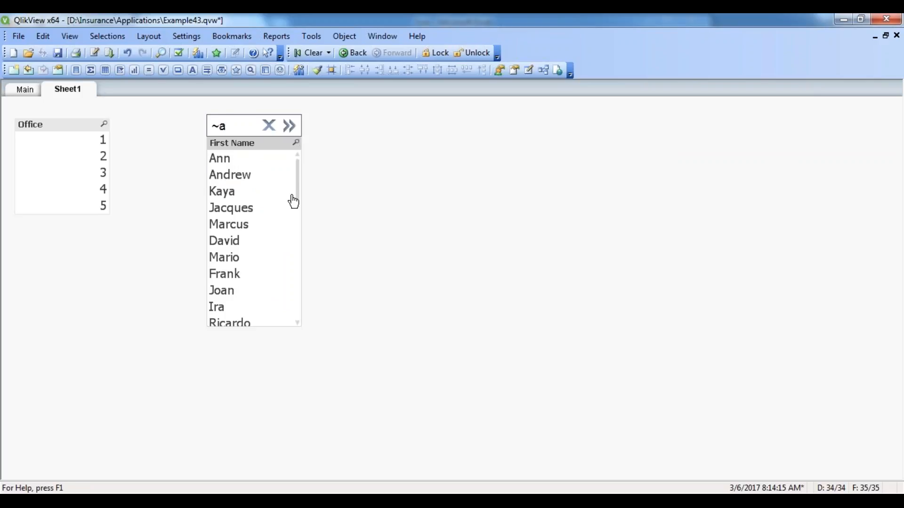
{"action": "left_click_drag", "start_coordinate": [298, 193], "coordinate": [299, 243]}
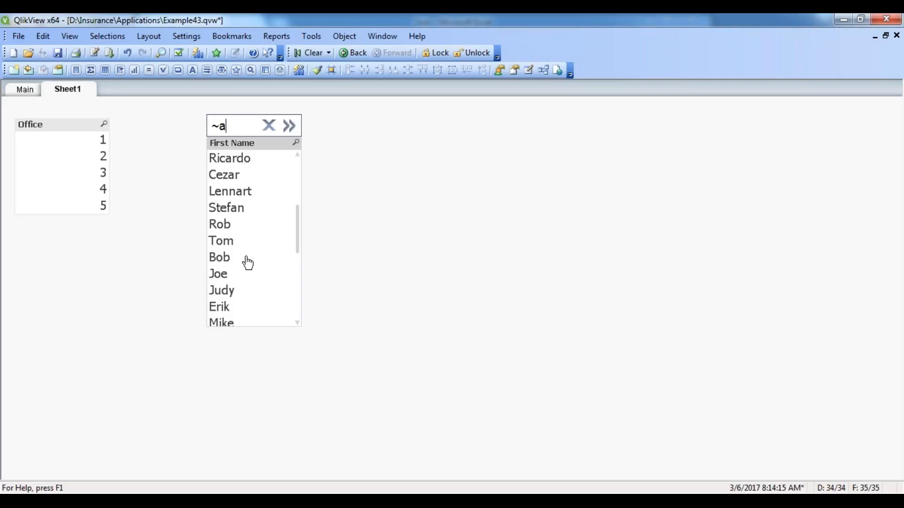
{"action": "left_click_drag", "start_coordinate": [297, 240], "coordinate": [297, 184]}
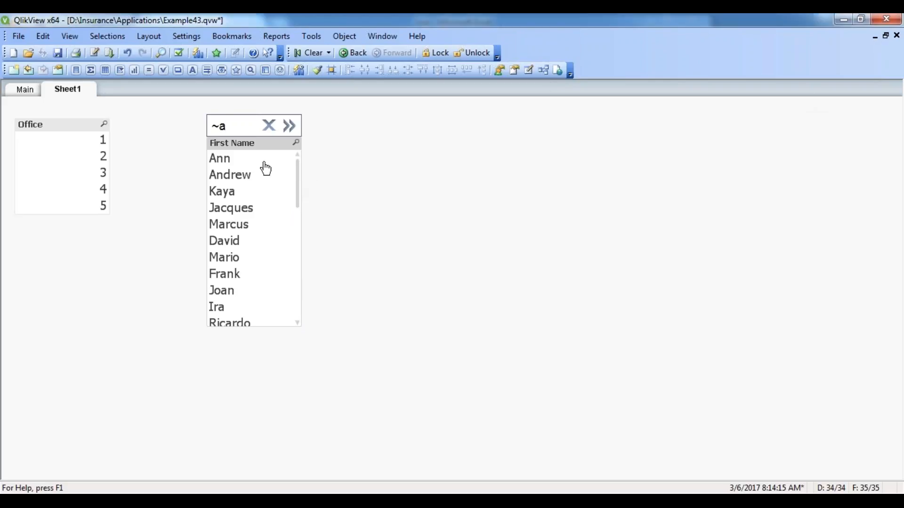
Set the First Name list box's Default Search Mode to Use Normal Search, and apply it.
{"action": "right_click", "coordinate": [242, 143]}
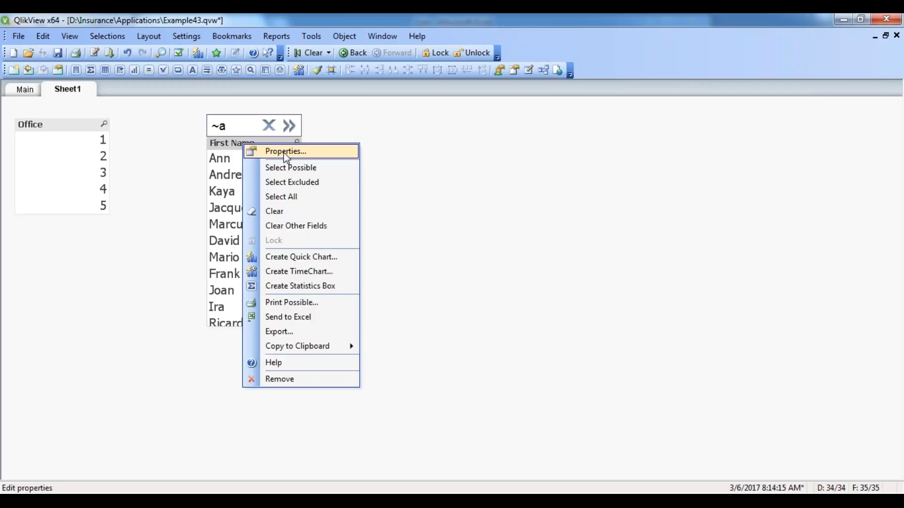
{"action": "left_click", "coordinate": [283, 152]}
{"action": "left_click", "coordinate": [533, 216]}
{"action": "left_click", "coordinate": [506, 261]}
{"action": "left_click", "coordinate": [563, 419]}
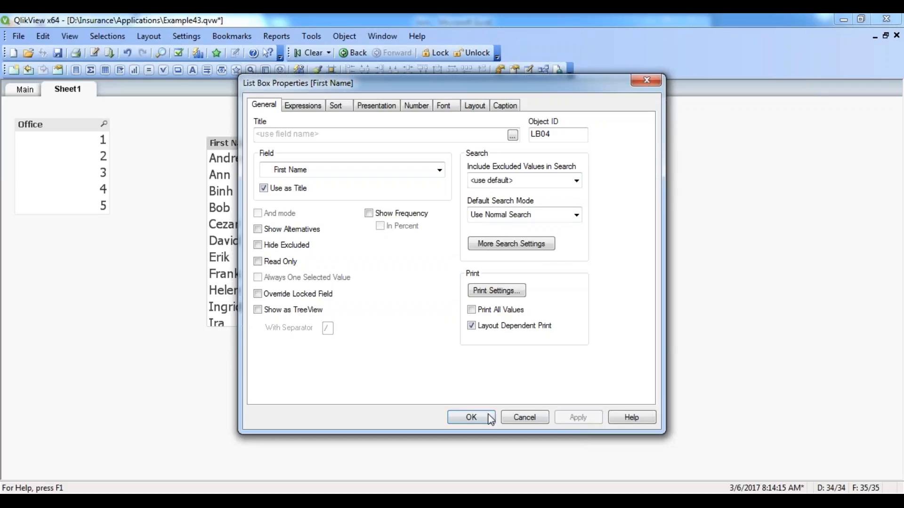
{"action": "left_click", "coordinate": [469, 415]}
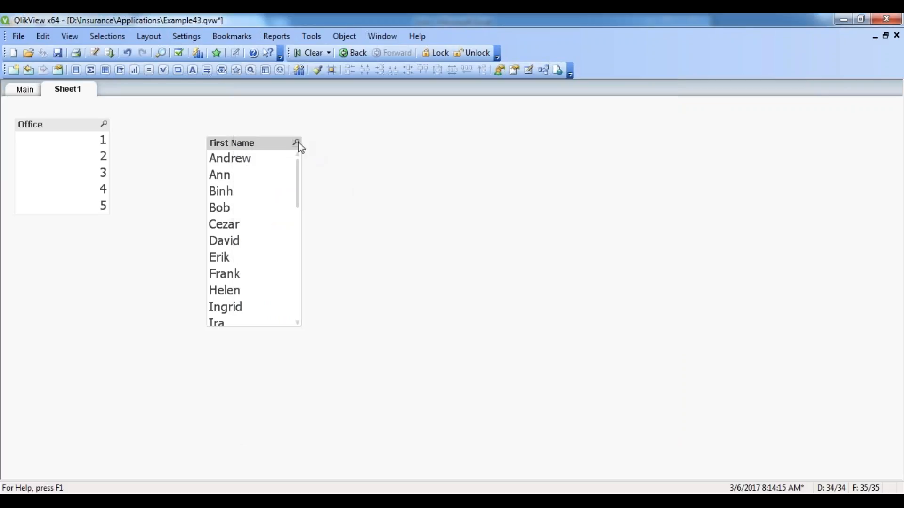
Test the normal search in the First Name list box with "a" and "b", and dismiss the search.
{"action": "left_click", "coordinate": [298, 143]}
{"action": "type", "text": "a"}
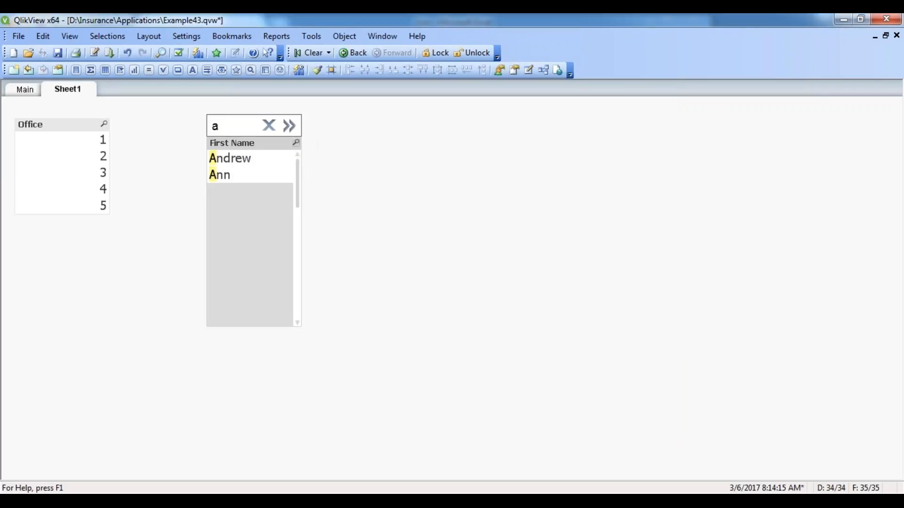
{"action": "key", "text": "BackSpace"}
{"action": "type", "text": "b"}
{"action": "key", "text": "BackSpace"}
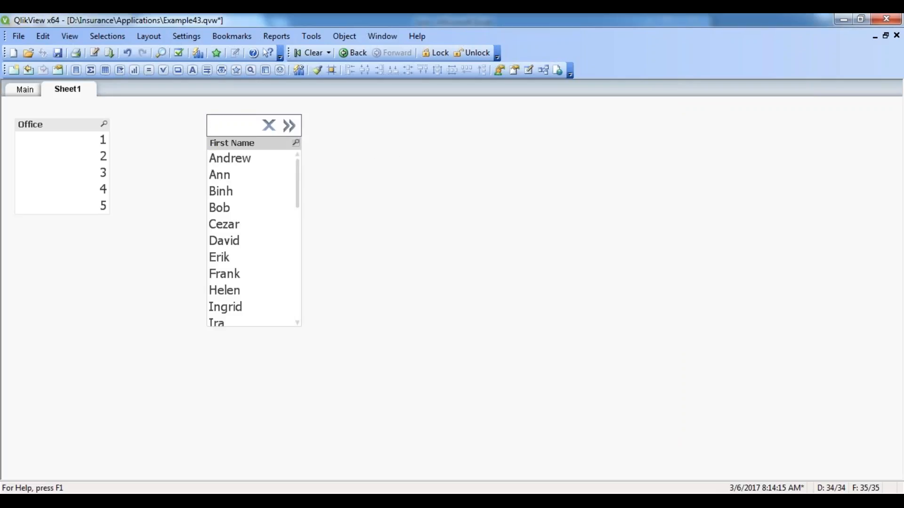
{"action": "left_click", "coordinate": [400, 160]}
Set the First Name list box's Default Search Mode to Use Associative Search, and apply it.
{"action": "right_click", "coordinate": [248, 146]}
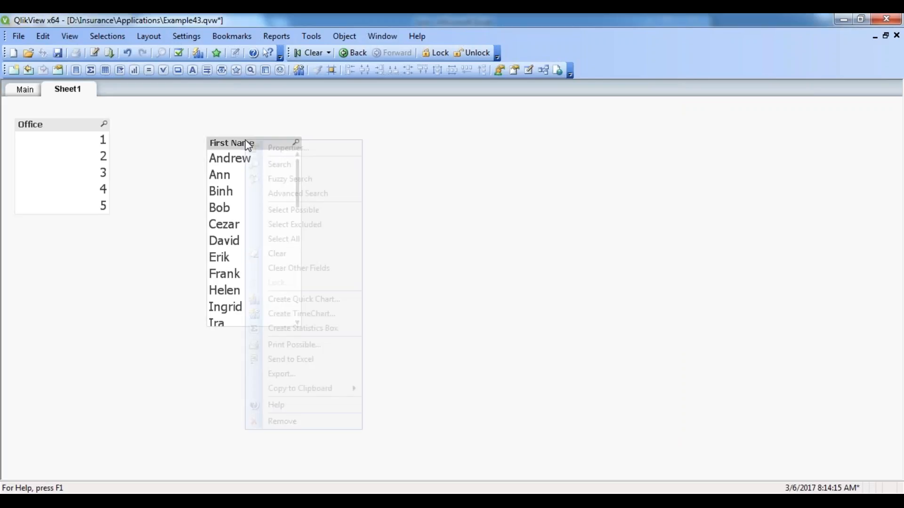
{"action": "left_click", "coordinate": [256, 148]}
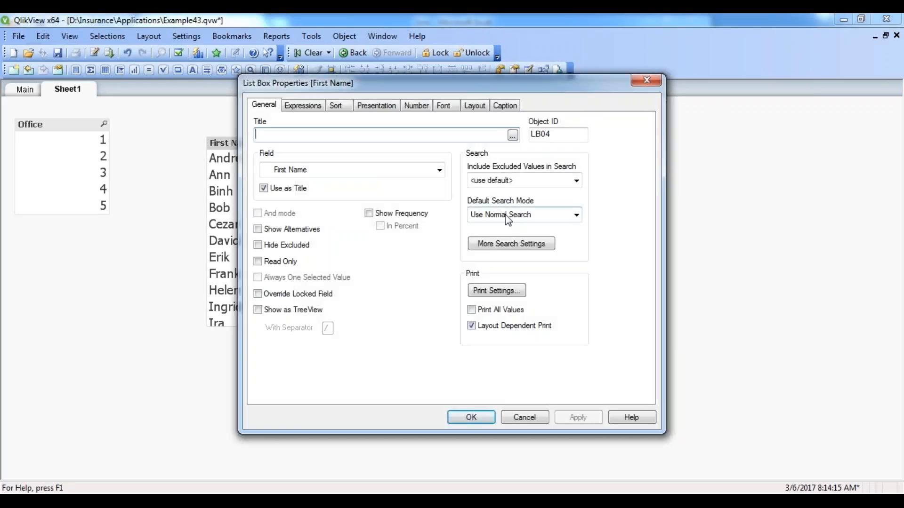
{"action": "left_click", "coordinate": [508, 218]}
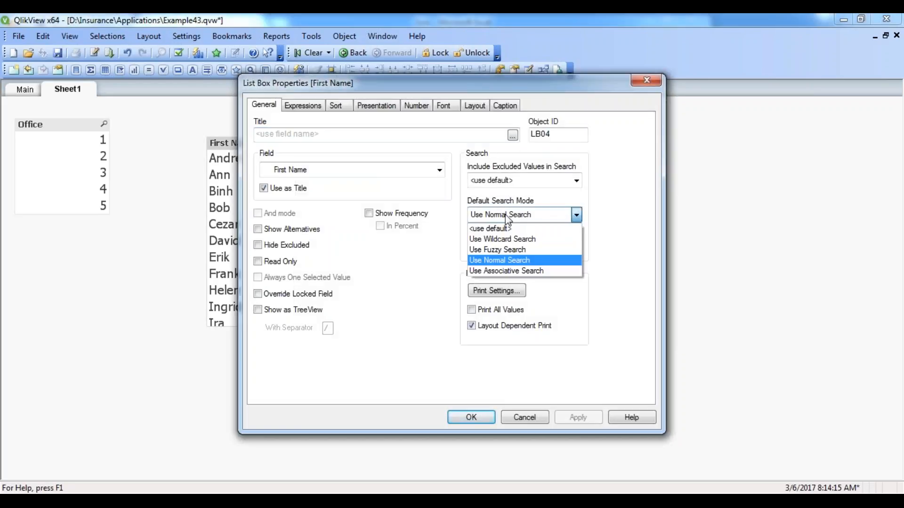
{"action": "left_click", "coordinate": [489, 270]}
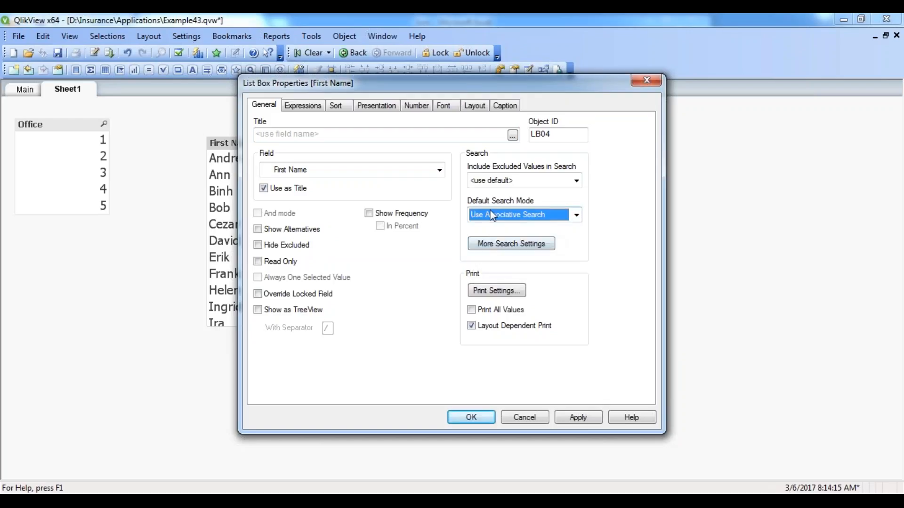
{"action": "left_click", "coordinate": [566, 417]}
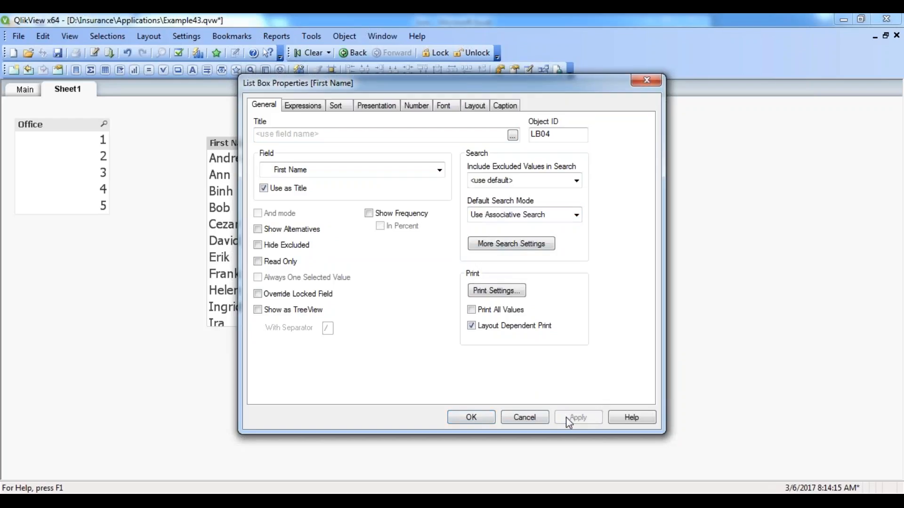
{"action": "left_click", "coordinate": [476, 413]}
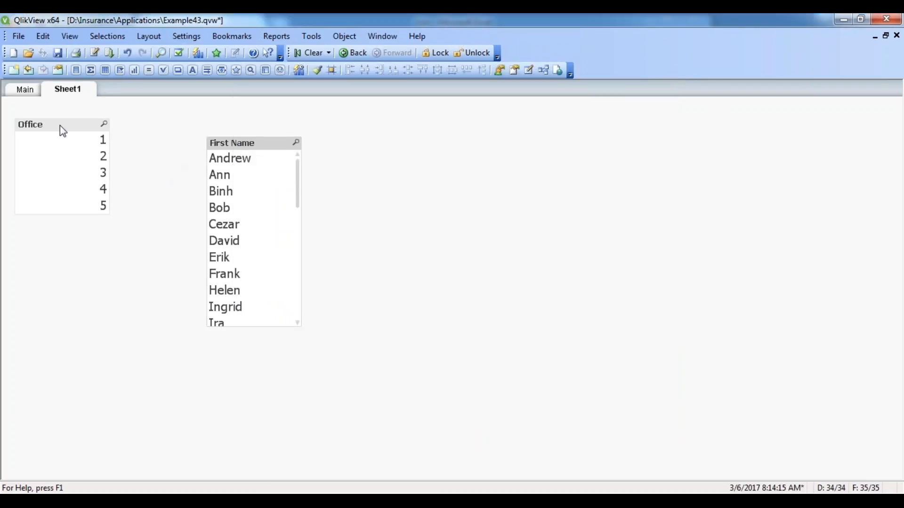
Move the Office list box slightly lower, and visit the Main sheet before returning to Sheet1.
{"action": "left_click_drag", "start_coordinate": [60, 125], "coordinate": [55, 158]}
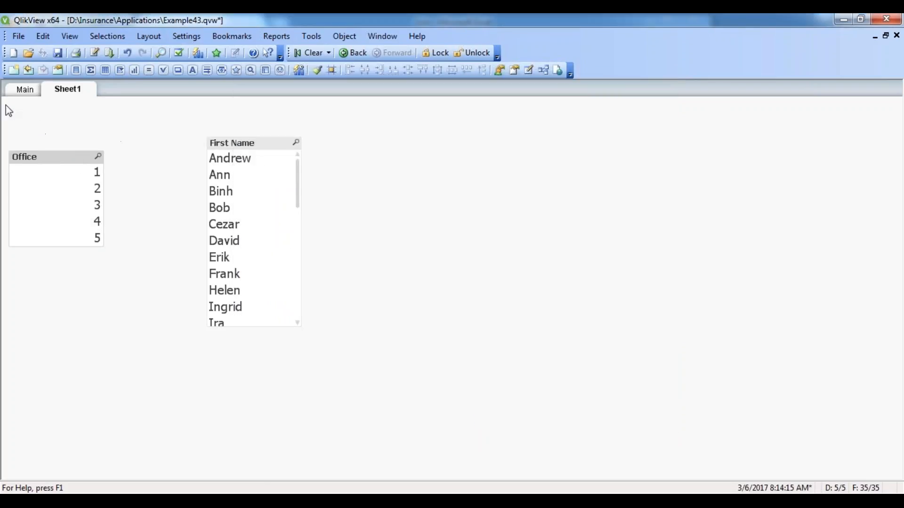
{"action": "left_click", "coordinate": [26, 90]}
{"action": "left_click", "coordinate": [70, 89]}
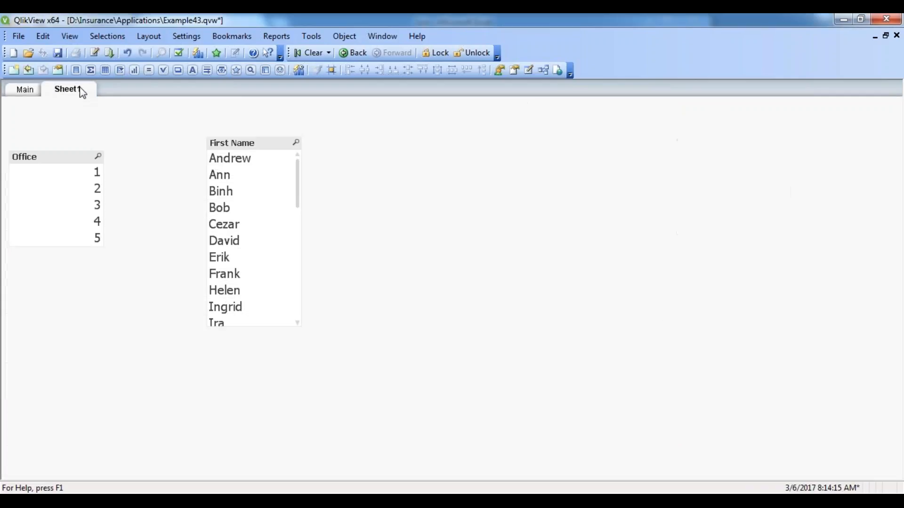
Test the associative search in the First Name list box with "a", browse the matches in other fields and dismiss the search.
{"action": "left_click", "coordinate": [297, 143]}
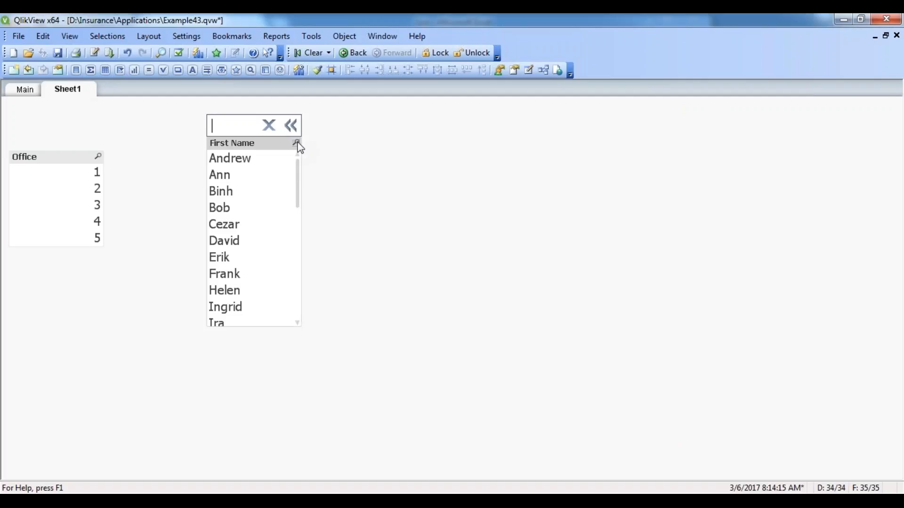
{"action": "type", "text": "a"}
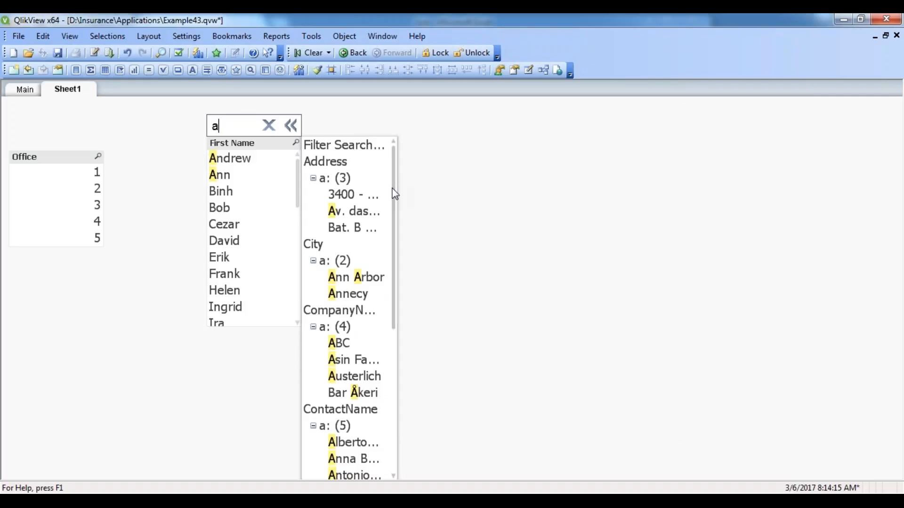
{"action": "mouse_move", "coordinate": [395, 193]}
{"action": "left_mouse_down"}
{"action": "mouse_move", "coordinate": [394, 210]}
{"action": "mouse_move", "coordinate": [391, 195]}
{"action": "left_mouse_up"}
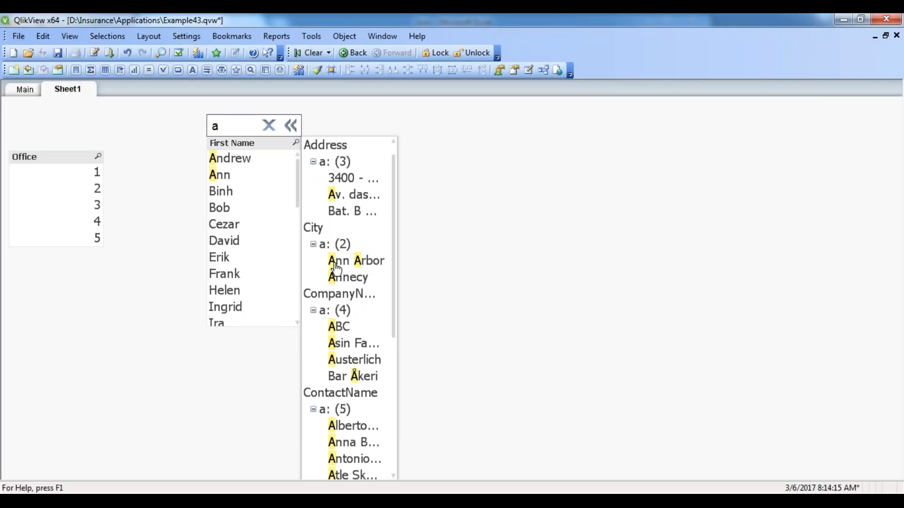
{"action": "left_click_drag", "start_coordinate": [395, 257], "coordinate": [392, 385]}
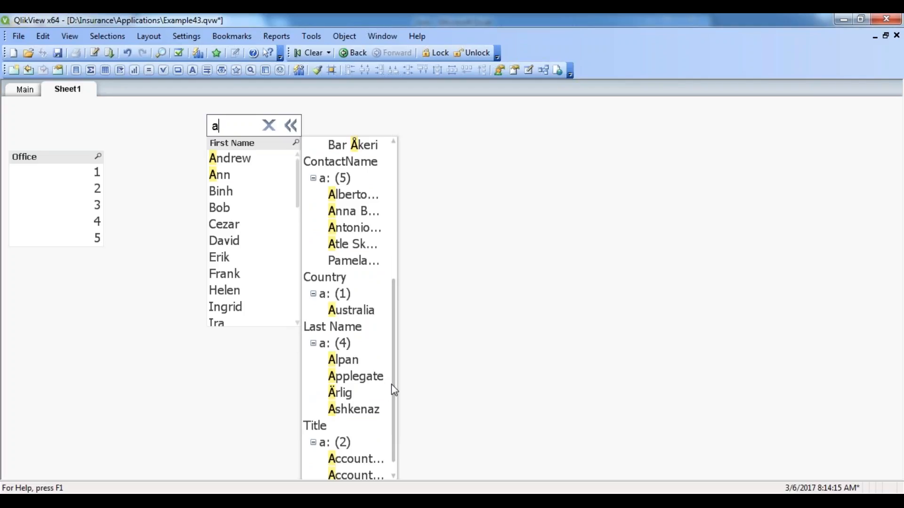
{"action": "left_click", "coordinate": [517, 320]}
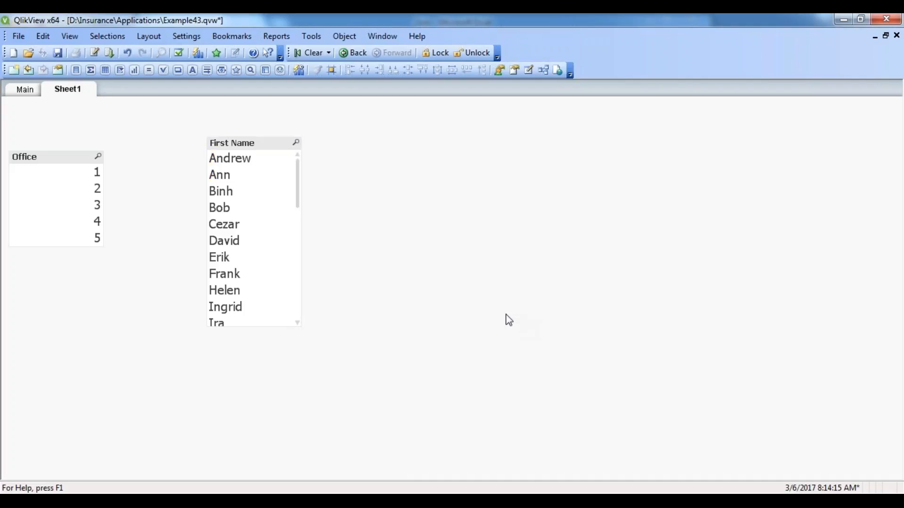
Move the Office list box to the right of First Name, shift First Name slightly right, and place an All Fields search object in Sheet1's upper-left corner.
{"action": "left_click_drag", "start_coordinate": [72, 157], "coordinate": [473, 169]}
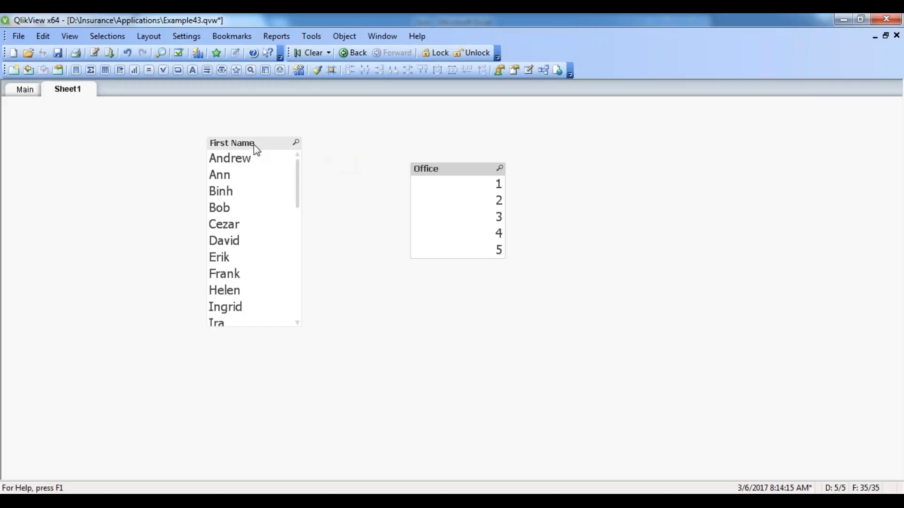
{"action": "left_click_drag", "start_coordinate": [253, 145], "coordinate": [295, 145]}
{"action": "right_click", "coordinate": [26, 128]}
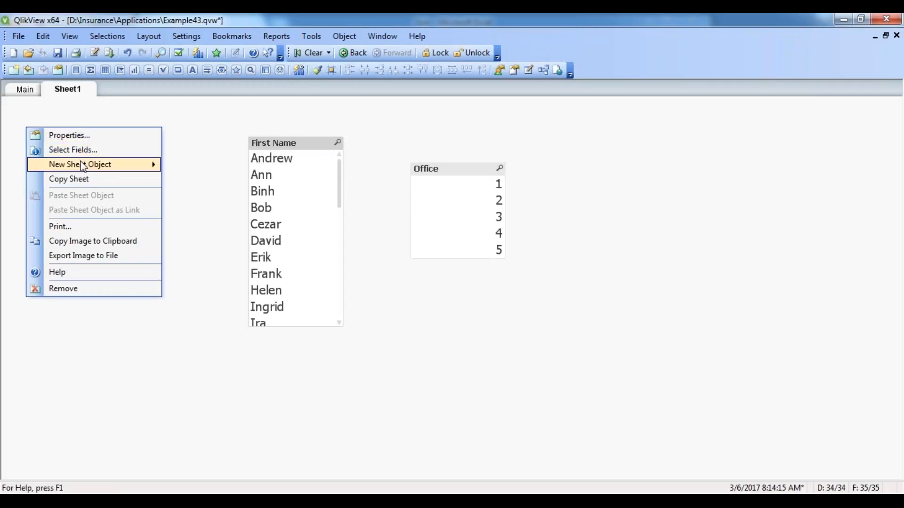
{"action": "mouse_move", "coordinate": [84, 166]}
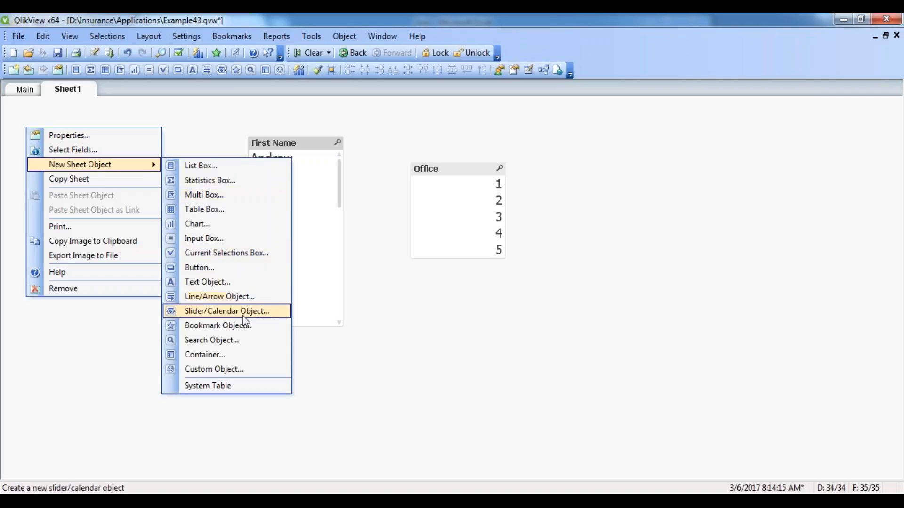
{"action": "left_click", "coordinate": [229, 346]}
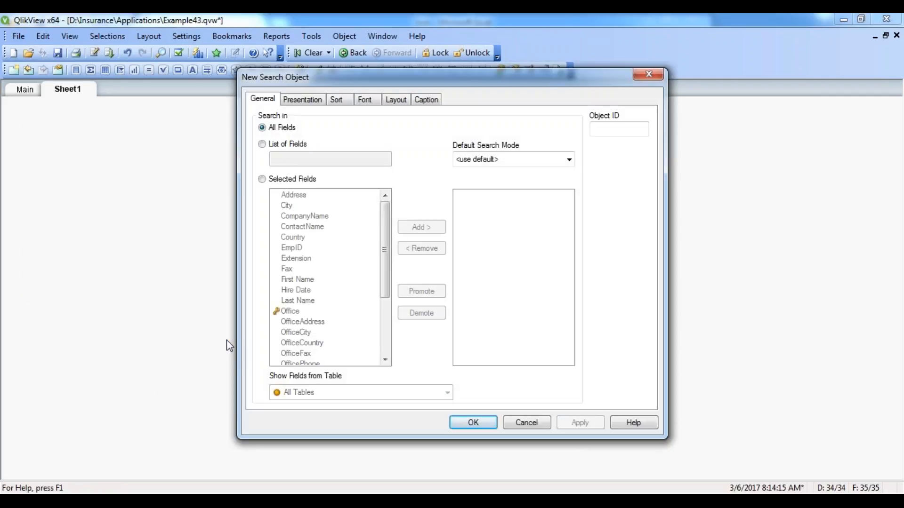
{"action": "left_click_drag", "start_coordinate": [353, 84], "coordinate": [217, 67]}
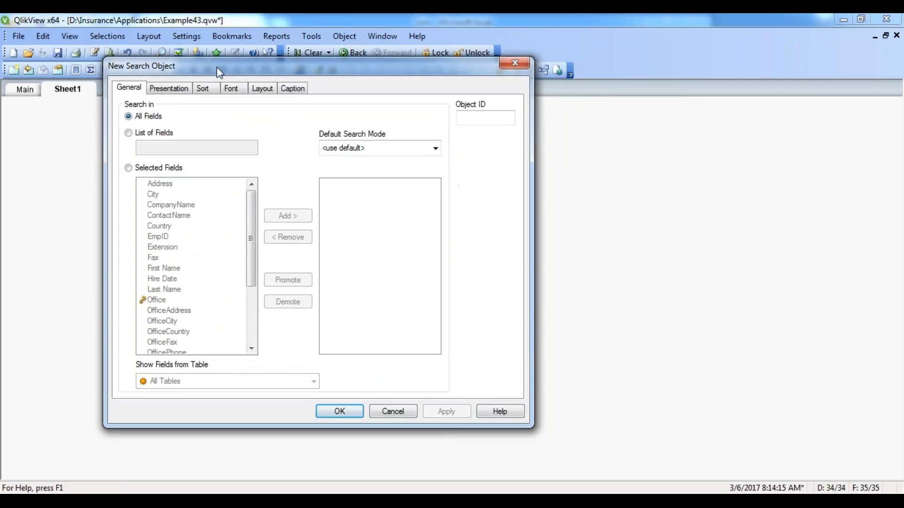
{"action": "left_click", "coordinate": [337, 411]}
{"action": "left_click_drag", "start_coordinate": [115, 145], "coordinate": [89, 120]}
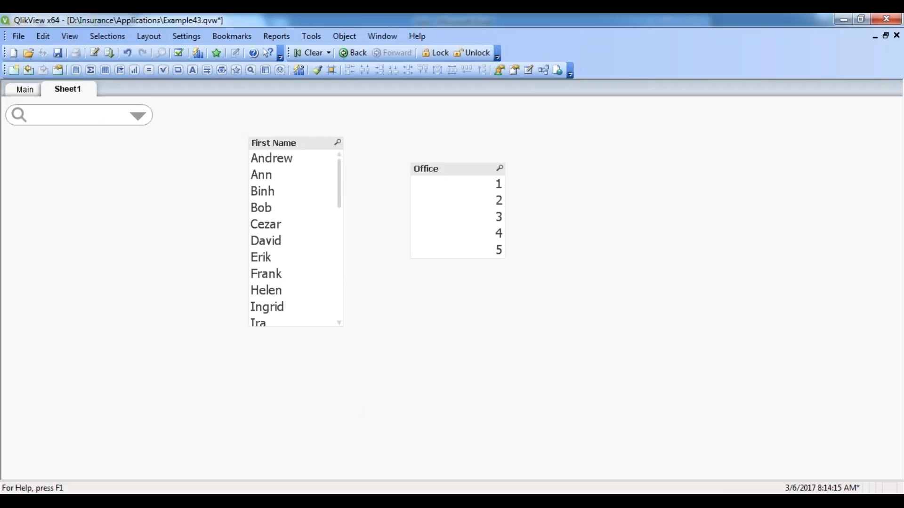
Test the new search object across all fields with "a", "b" and "g".
{"action": "type", "text": "a"}
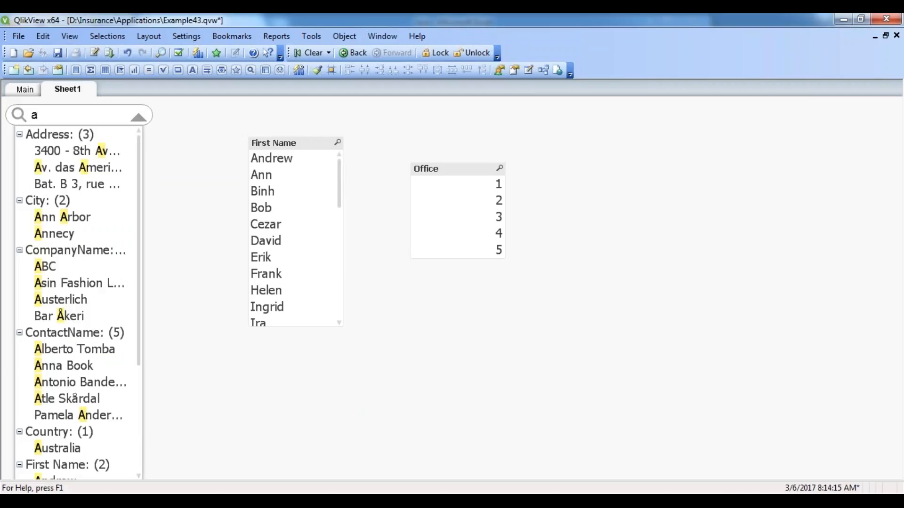
{"action": "key", "text": "BackSpace"}
{"action": "type", "text": "b"}
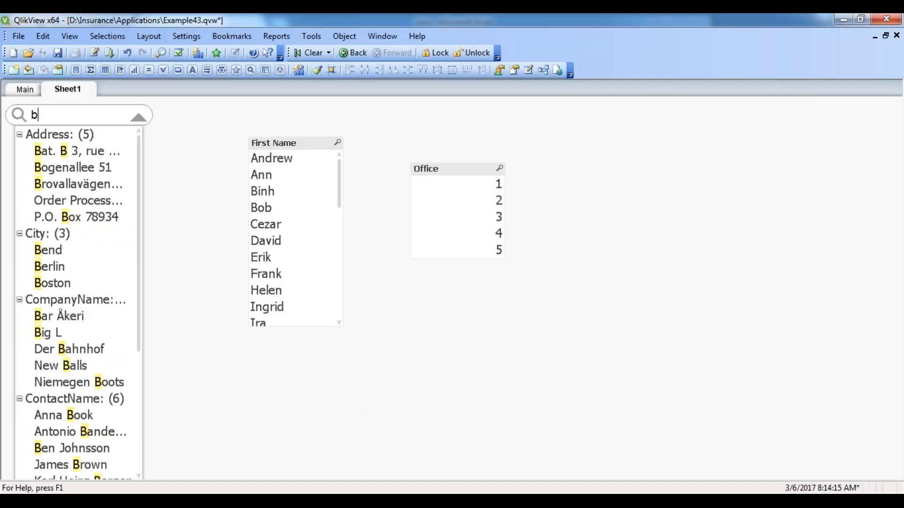
{"action": "left_click", "coordinate": [190, 144]}
{"action": "left_click", "coordinate": [68, 116]}
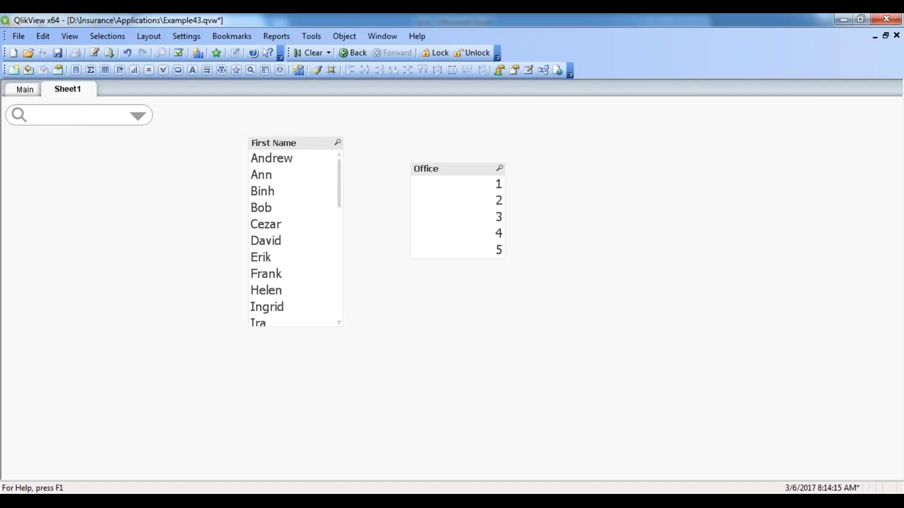
{"action": "type", "text": "g"}
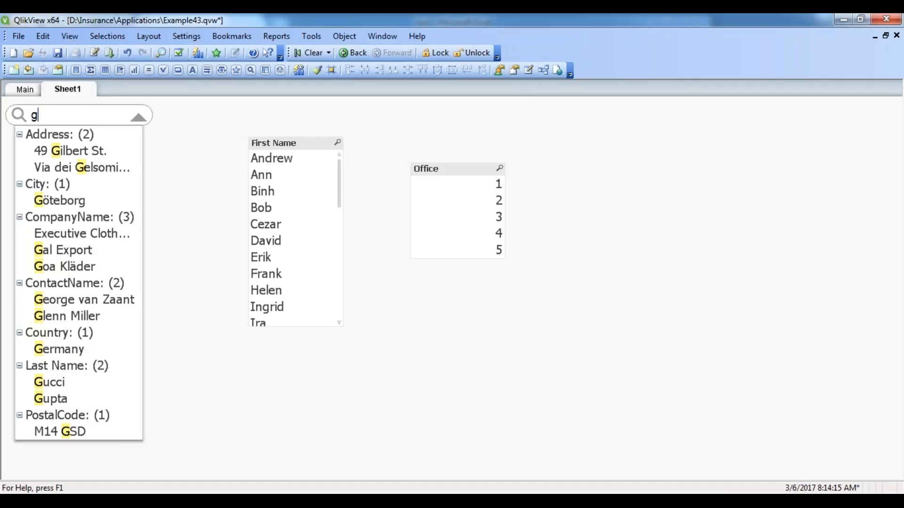
Dismiss the search results, and view the general properties of the First Name list box and the search object.
{"action": "left_click", "coordinate": [164, 156]}
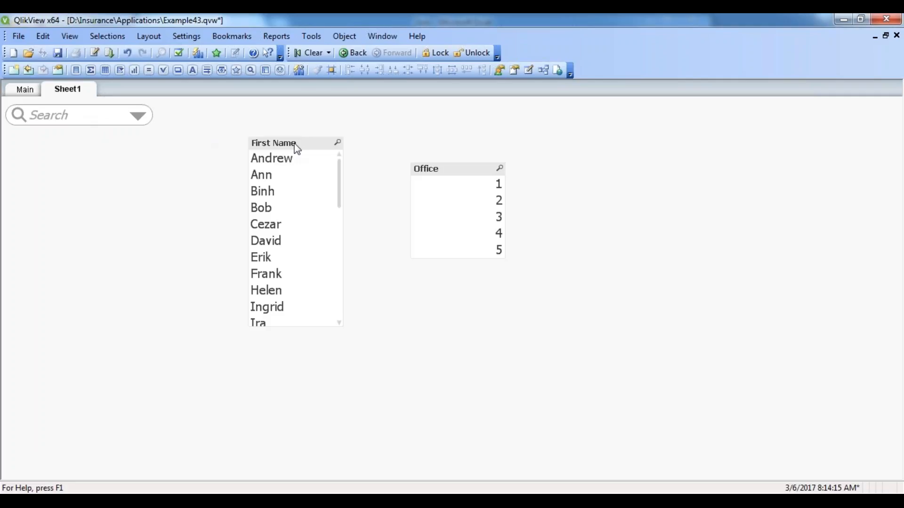
{"action": "right_click", "coordinate": [297, 149]}
{"action": "left_click", "coordinate": [311, 154]}
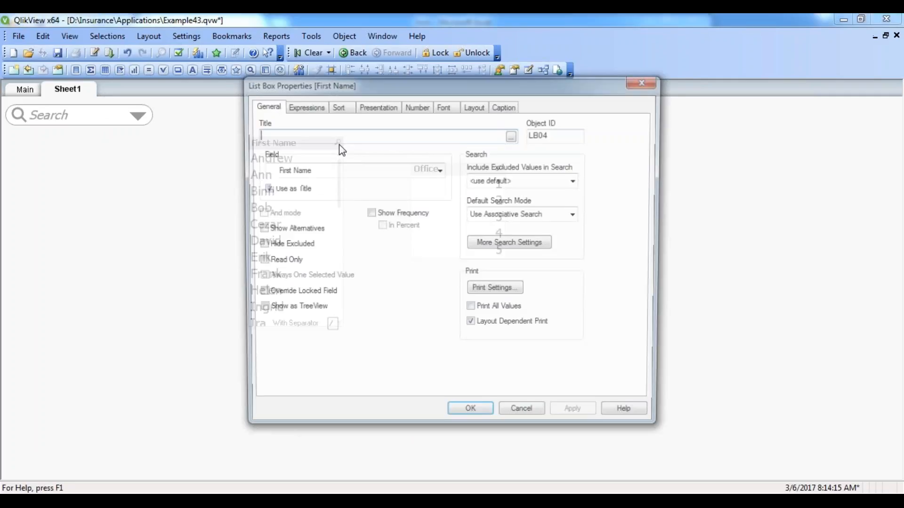
{"action": "left_click", "coordinate": [646, 81]}
{"action": "right_click", "coordinate": [109, 115]}
{"action": "left_click", "coordinate": [142, 125]}
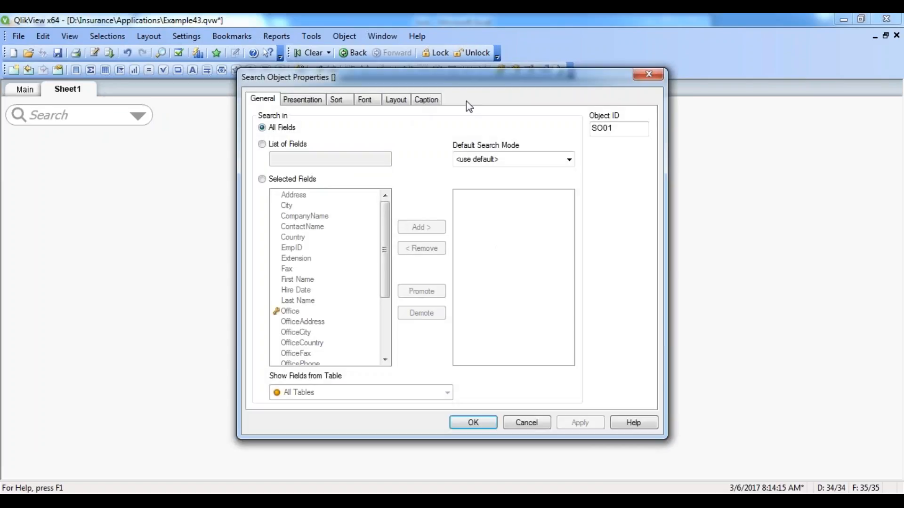
{"action": "left_click", "coordinate": [654, 78]}
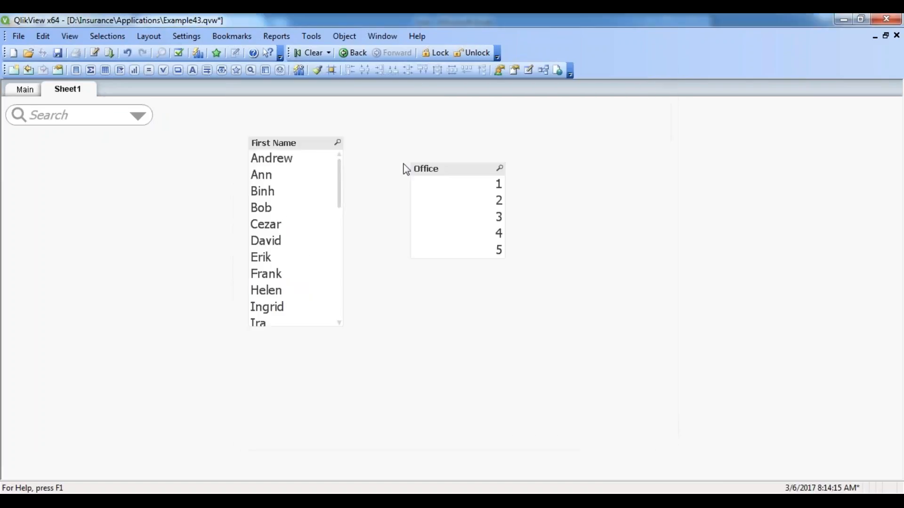
Examine the expression settings of the First Name list box and close its properties.
{"action": "right_click", "coordinate": [293, 146]}
{"action": "left_click", "coordinate": [303, 150]}
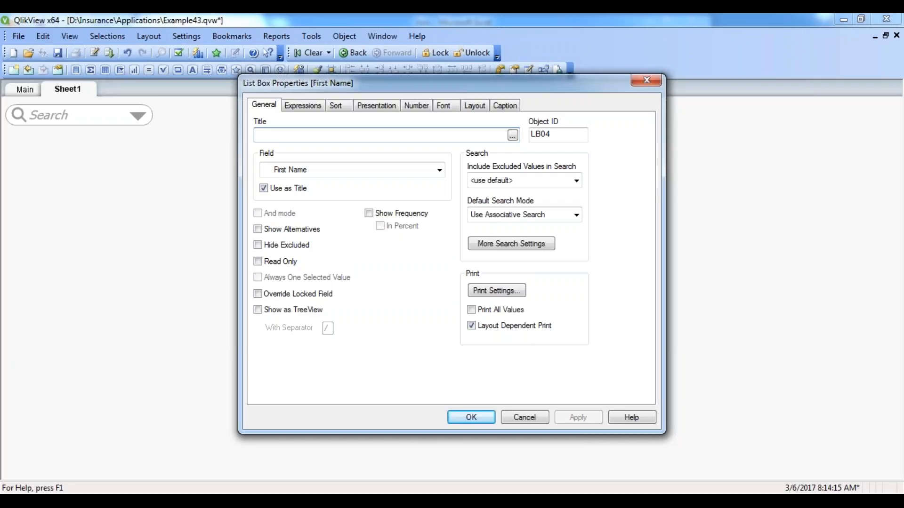
{"action": "left_click", "coordinate": [322, 110]}
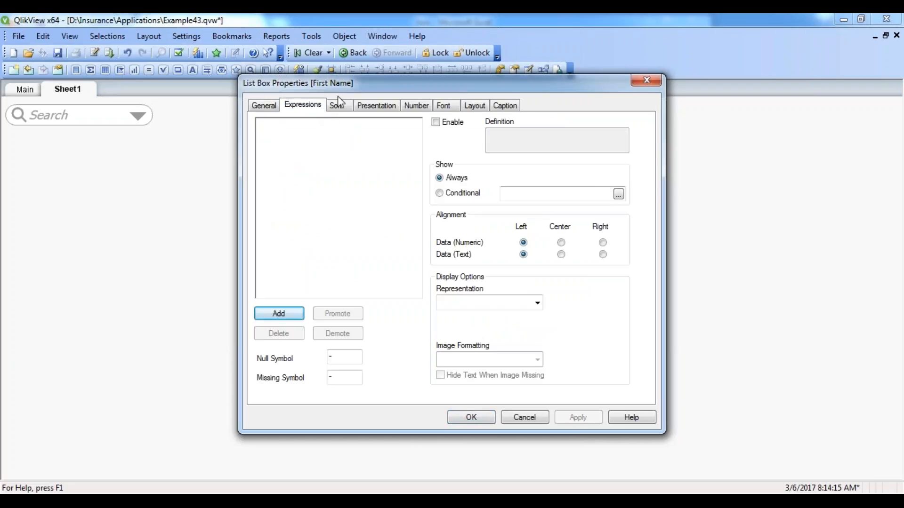
{"action": "left_click", "coordinate": [646, 85]}
Move First Name below the search object and Office up to its right, checking Office's expression settings in between.
{"action": "left_click_drag", "start_coordinate": [288, 148], "coordinate": [70, 174]}
{"action": "left_click_drag", "start_coordinate": [453, 176], "coordinate": [303, 149]}
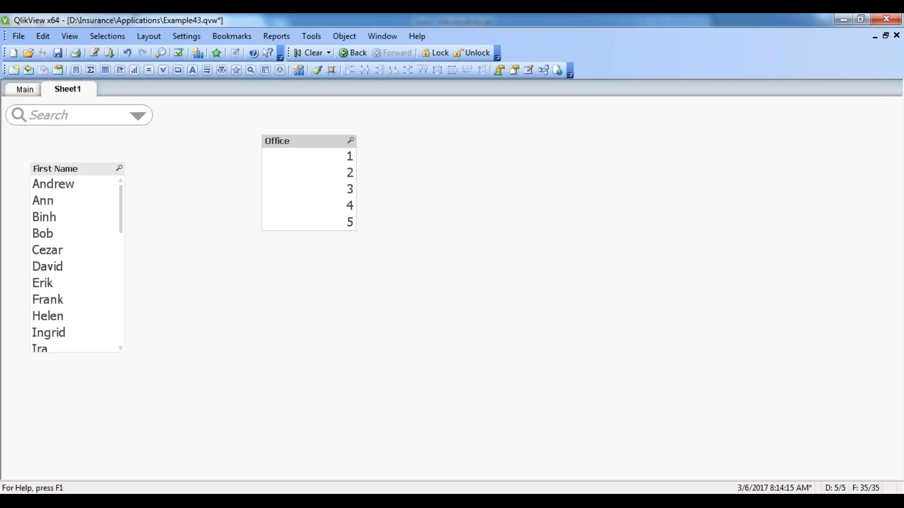
{"action": "right_click", "coordinate": [301, 144]}
{"action": "left_click", "coordinate": [315, 147]}
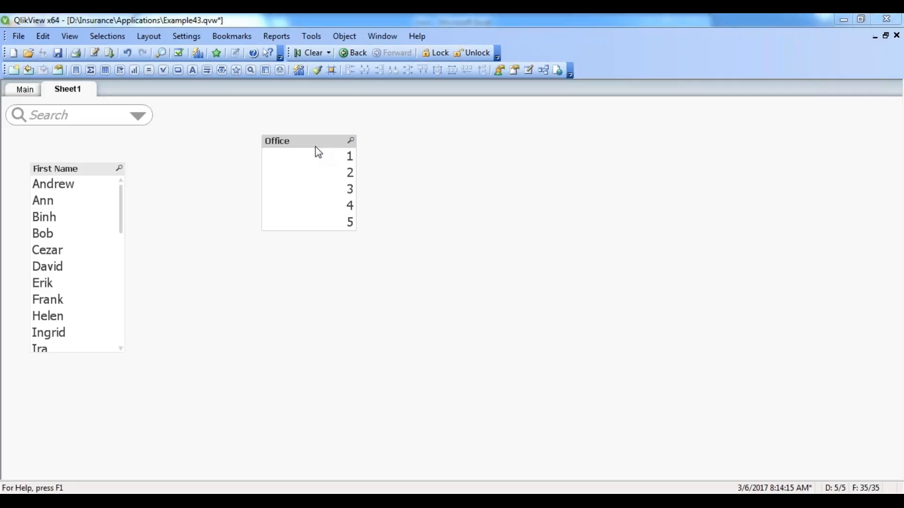
{"action": "left_click", "coordinate": [305, 107]}
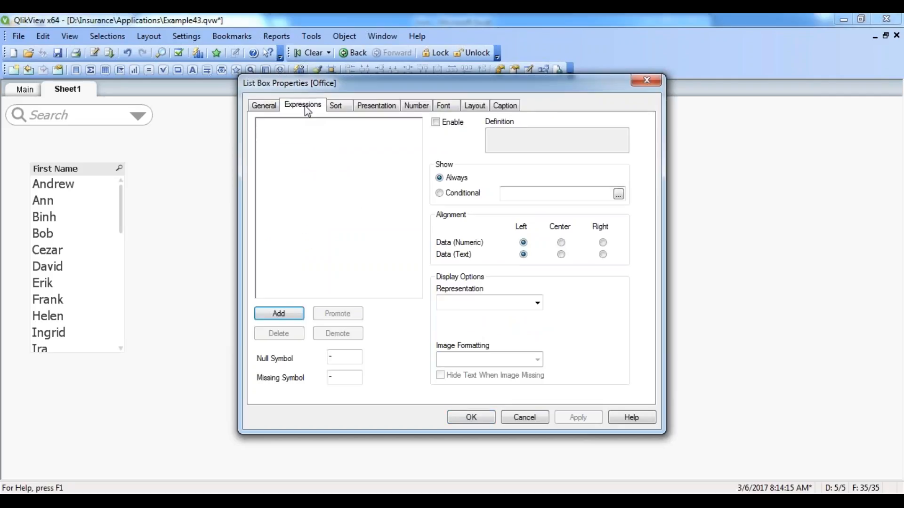
{"action": "left_click", "coordinate": [658, 81]}
{"action": "left_click_drag", "start_coordinate": [307, 141], "coordinate": [258, 119]}
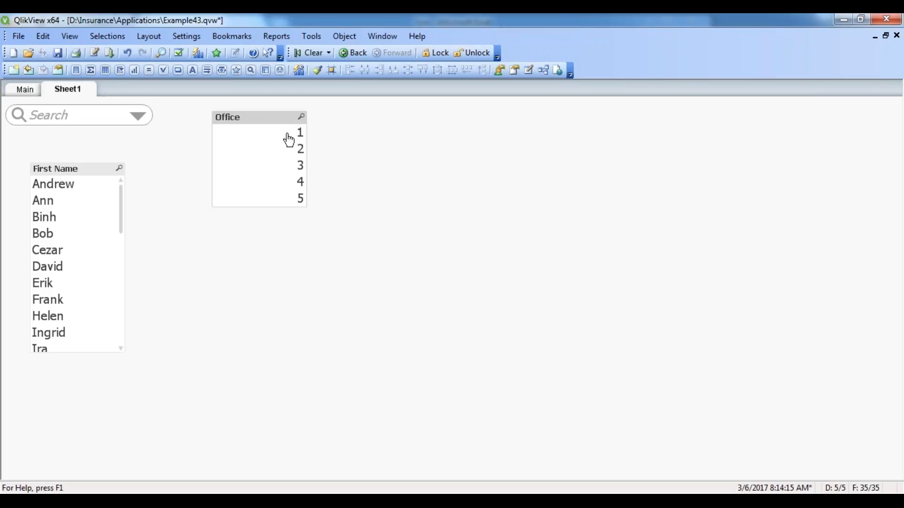
Add the expression =SUM([Year Salary]) to the Office list box, then widen the box and shift it slightly left.
{"action": "right_click", "coordinate": [267, 116]}
{"action": "left_click", "coordinate": [290, 125]}
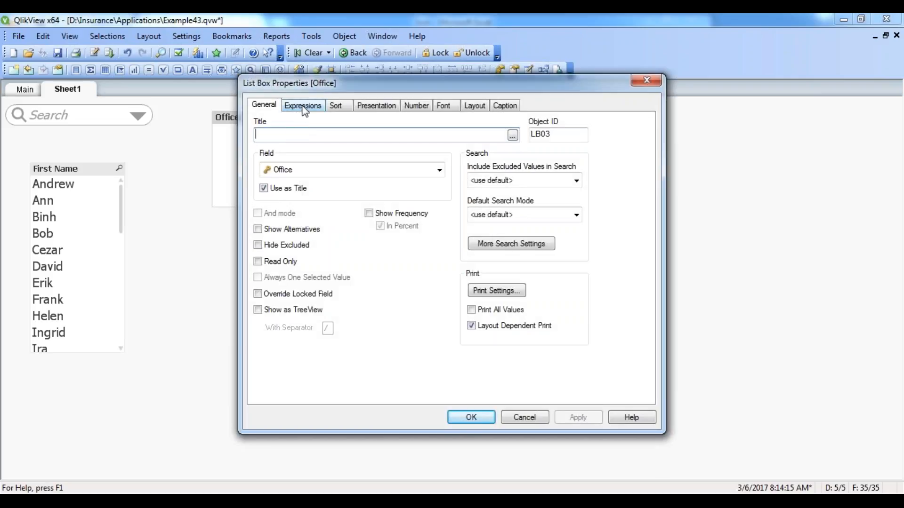
{"action": "left_click", "coordinate": [303, 106]}
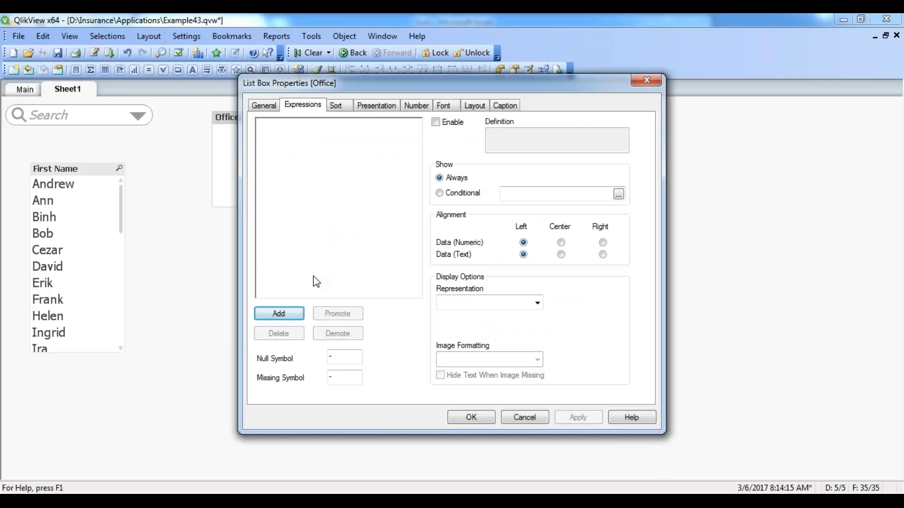
{"action": "left_click", "coordinate": [280, 314]}
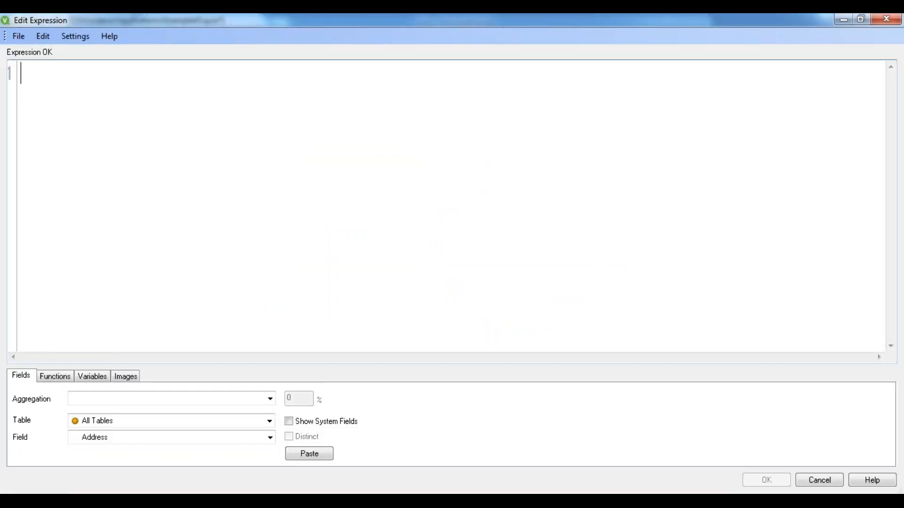
{"action": "type", "text": "="}
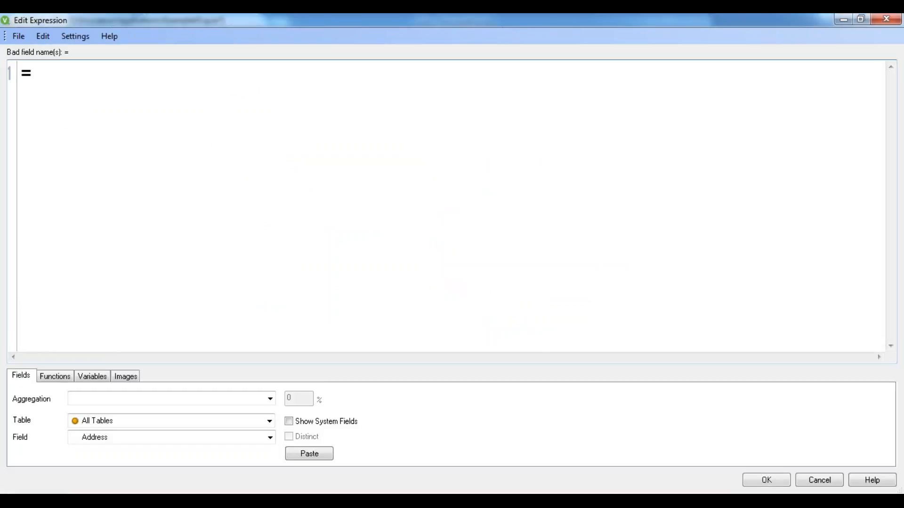
{"action": "type", "text": "SUM"}
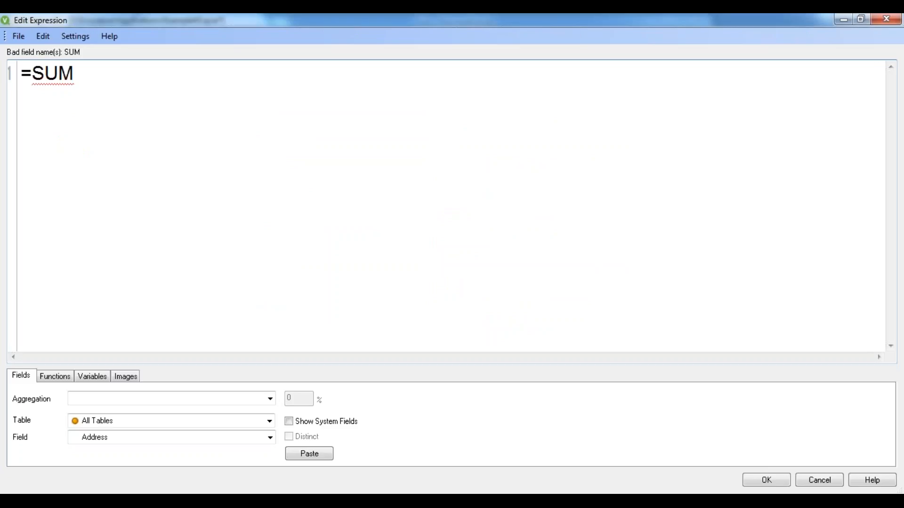
{"action": "type", "text": "(Ye"}
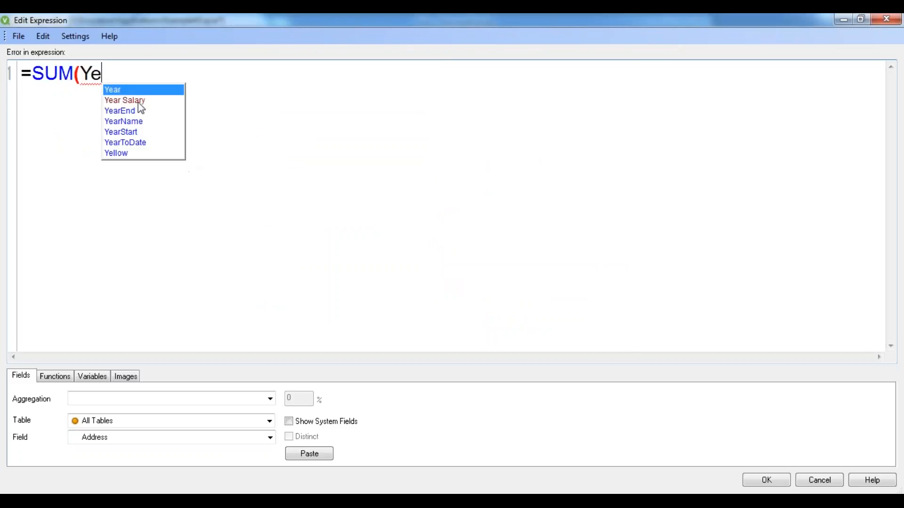
{"action": "double_click", "coordinate": [139, 103]}
{"action": "type", "text": ")"}
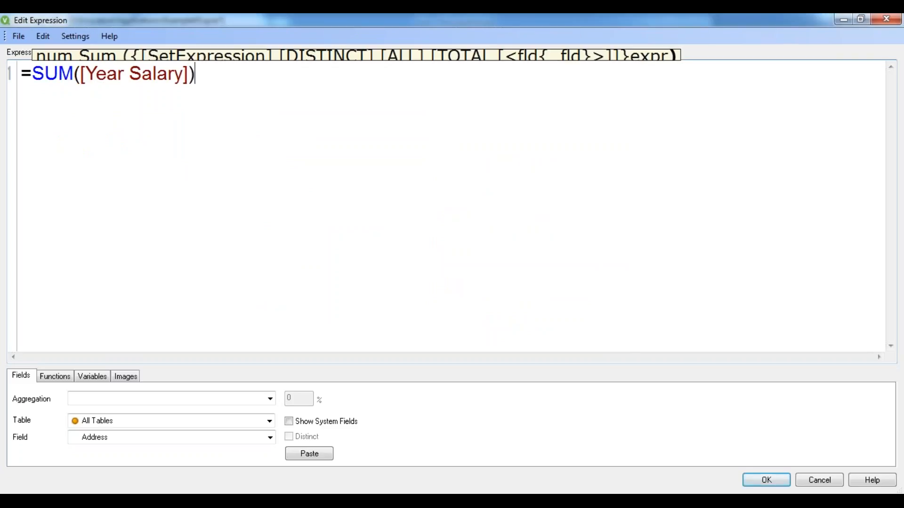
{"action": "left_click", "coordinate": [773, 482]}
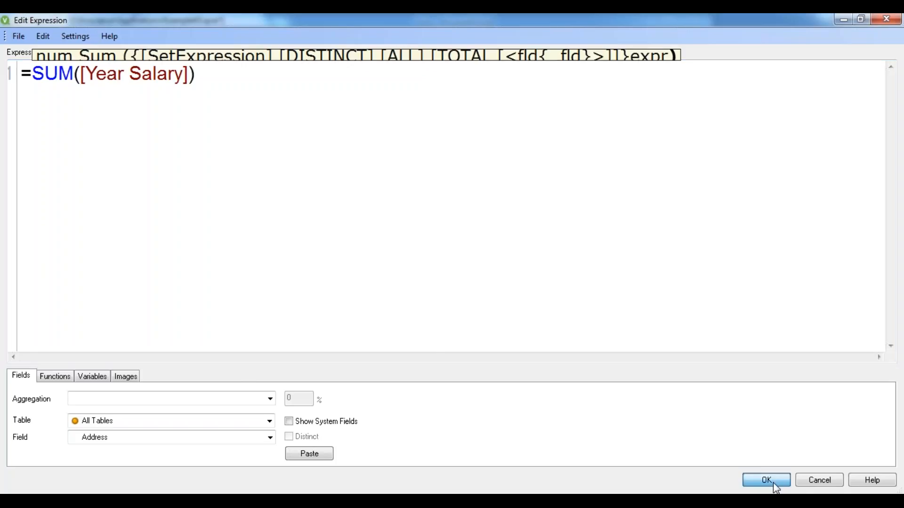
{"action": "left_click", "coordinate": [578, 419]}
{"action": "left_click", "coordinate": [471, 418]}
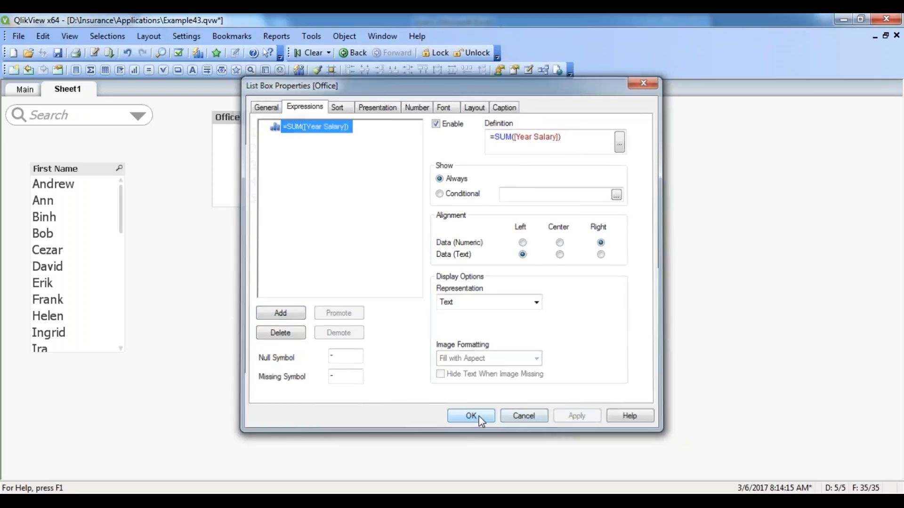
{"action": "left_click_drag", "start_coordinate": [311, 165], "coordinate": [414, 166]}
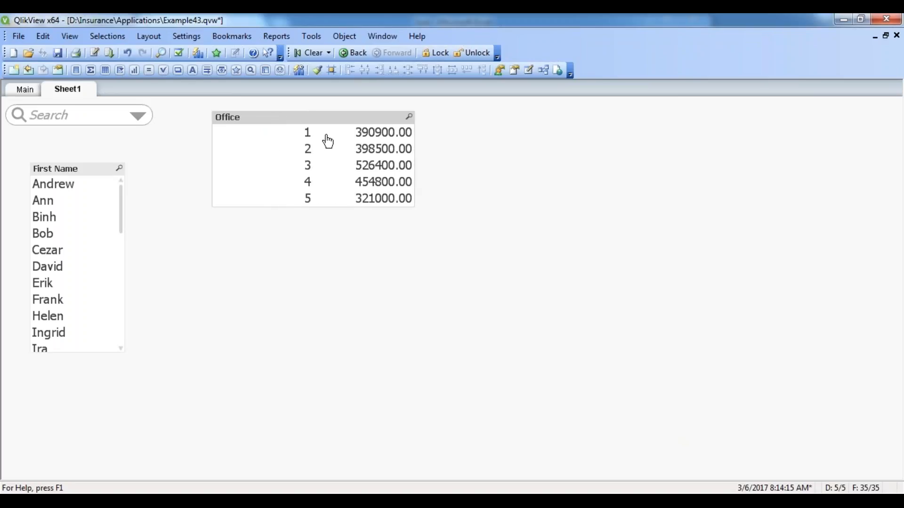
{"action": "left_click_drag", "start_coordinate": [304, 121], "coordinate": [290, 126]}
Add a second expression =Count(EmpID) to the Office list box, then widen the box and nudge it up and left.
{"action": "right_click", "coordinate": [289, 125]}
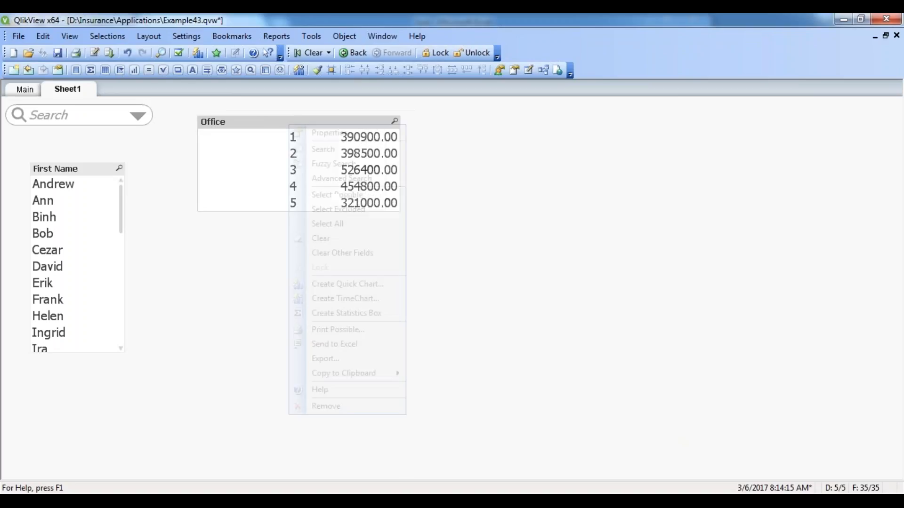
{"action": "left_click", "coordinate": [316, 132]}
{"action": "left_click", "coordinate": [288, 314]}
{"action": "type", "text": "=Count"}
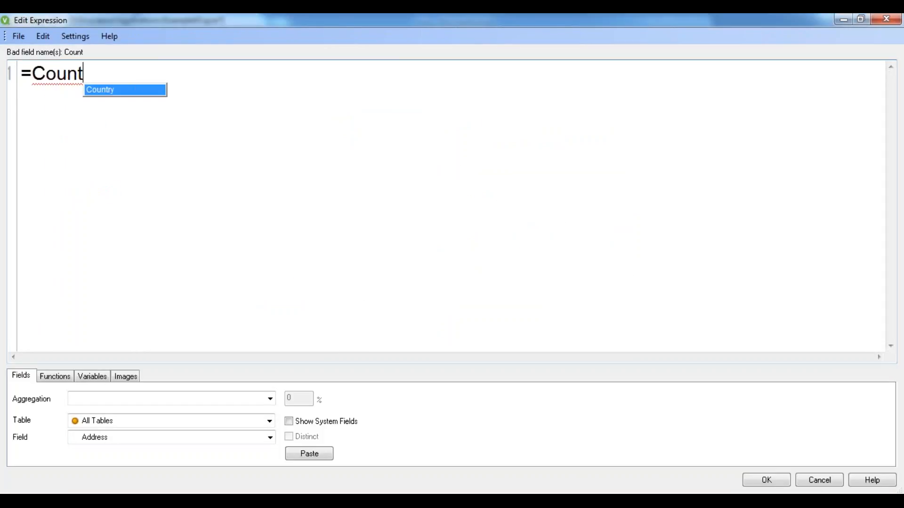
{"action": "type", "text": "("}
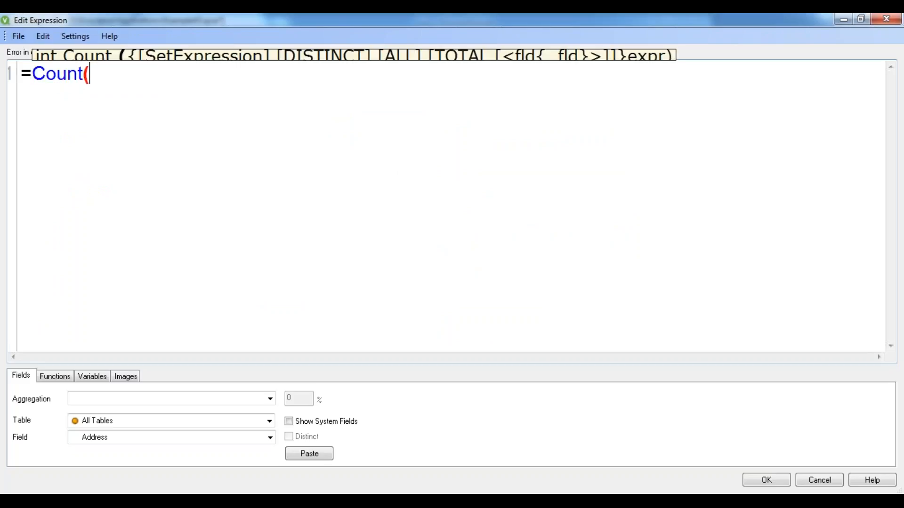
{"action": "type", "text": "E"}
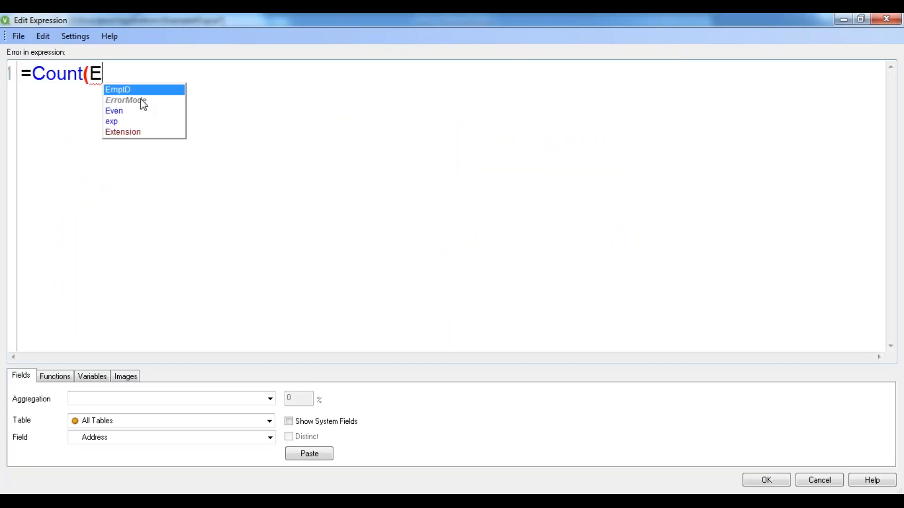
{"action": "key", "text": "Return"}
{"action": "type", "text": ")"}
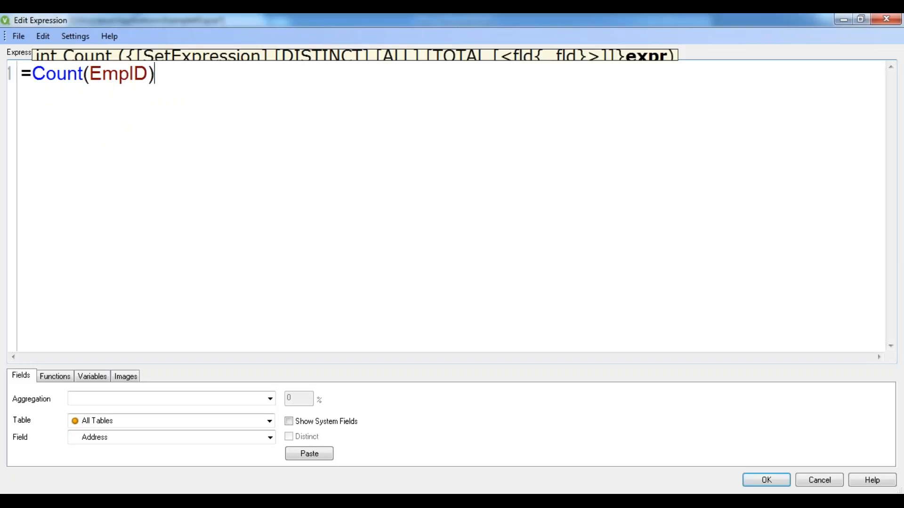
{"action": "left_click", "coordinate": [752, 483]}
{"action": "left_click", "coordinate": [587, 419]}
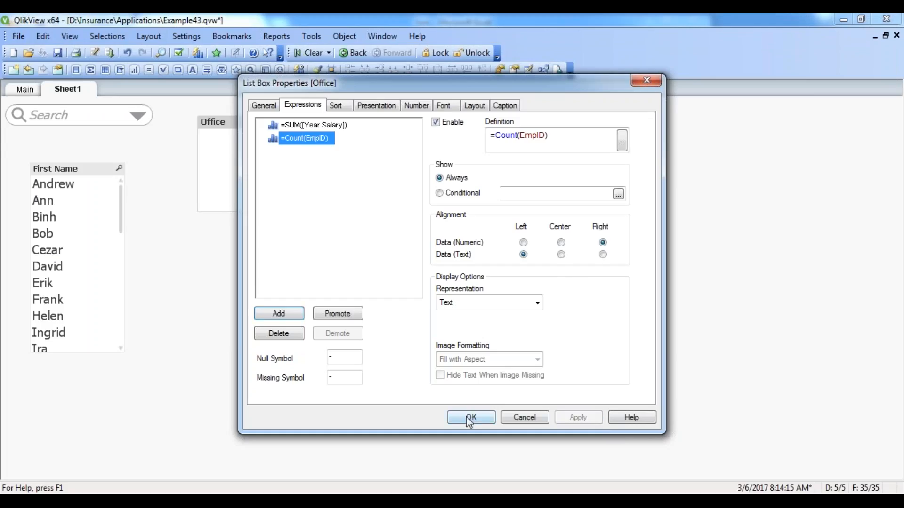
{"action": "left_click", "coordinate": [469, 418]}
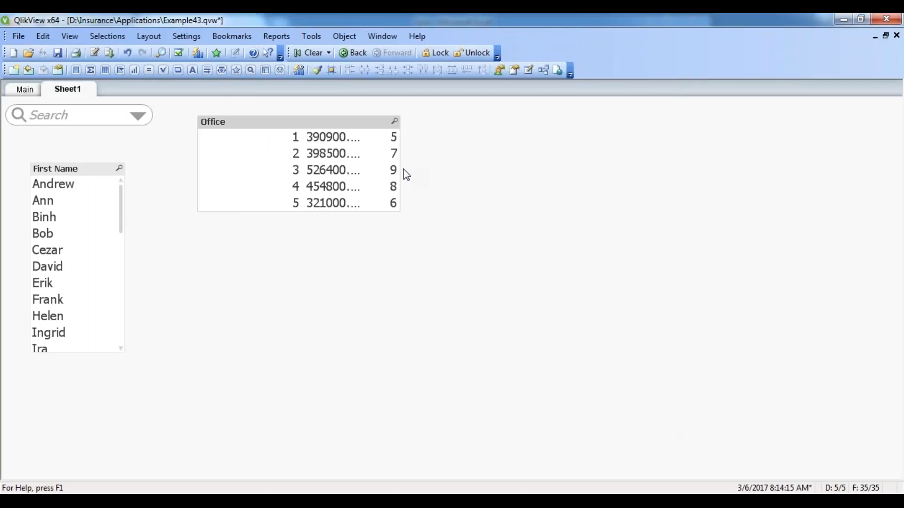
{"action": "left_click_drag", "start_coordinate": [400, 168], "coordinate": [450, 168]}
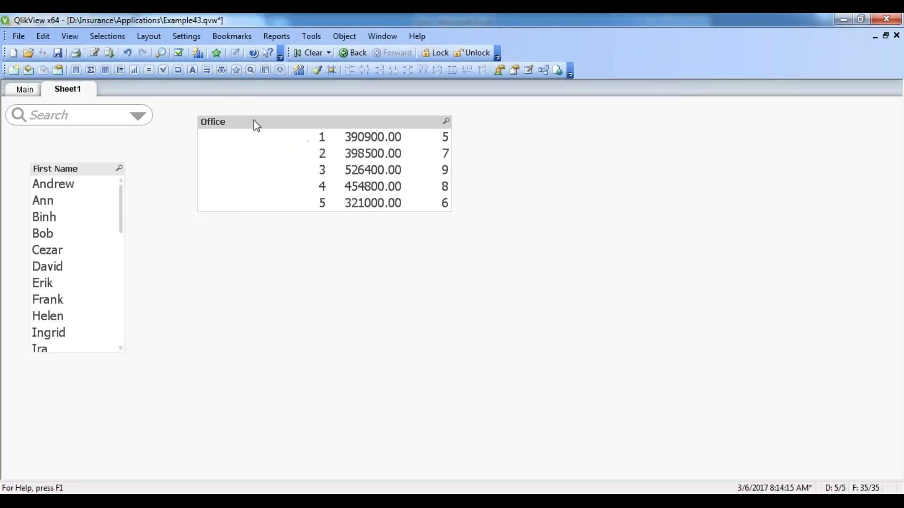
{"action": "left_click_drag", "start_coordinate": [252, 120], "coordinate": [242, 115]}
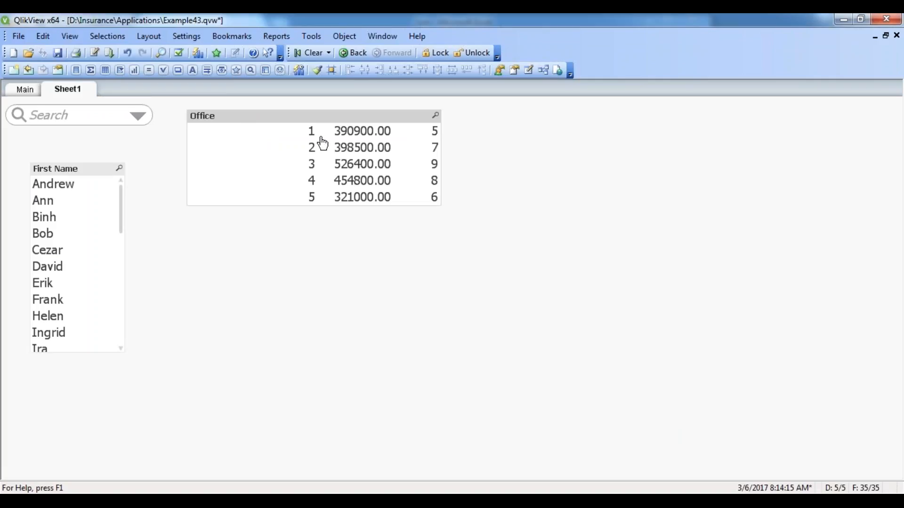
Review the SUM and Count expressions in the Office list box's properties and close the dialog.
{"action": "right_click", "coordinate": [288, 131]}
{"action": "left_click", "coordinate": [295, 133]}
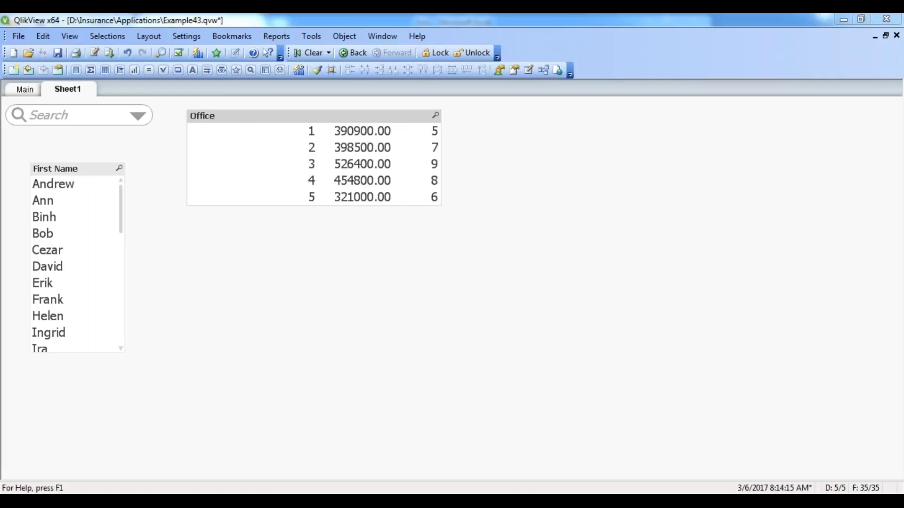
{"action": "left_click", "coordinate": [309, 140]}
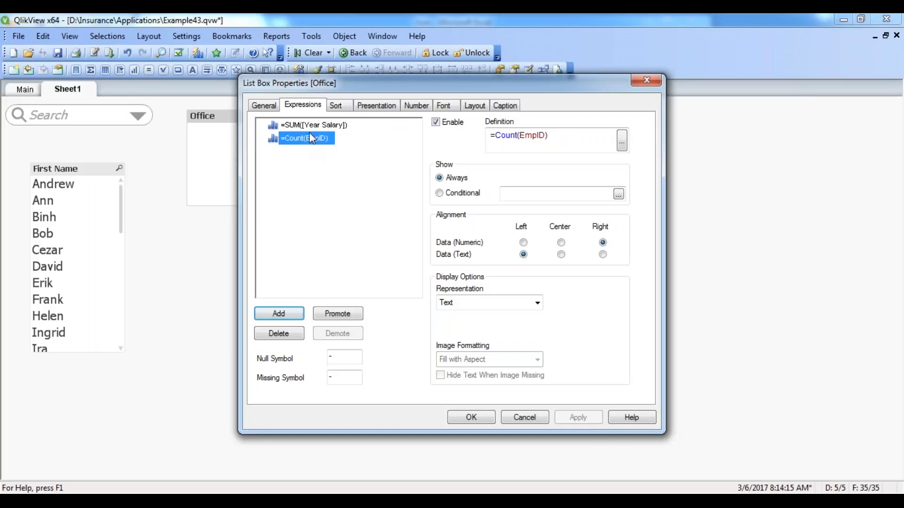
{"action": "left_click", "coordinate": [308, 125]}
{"action": "left_click", "coordinate": [307, 138]}
{"action": "left_click", "coordinate": [657, 81]}
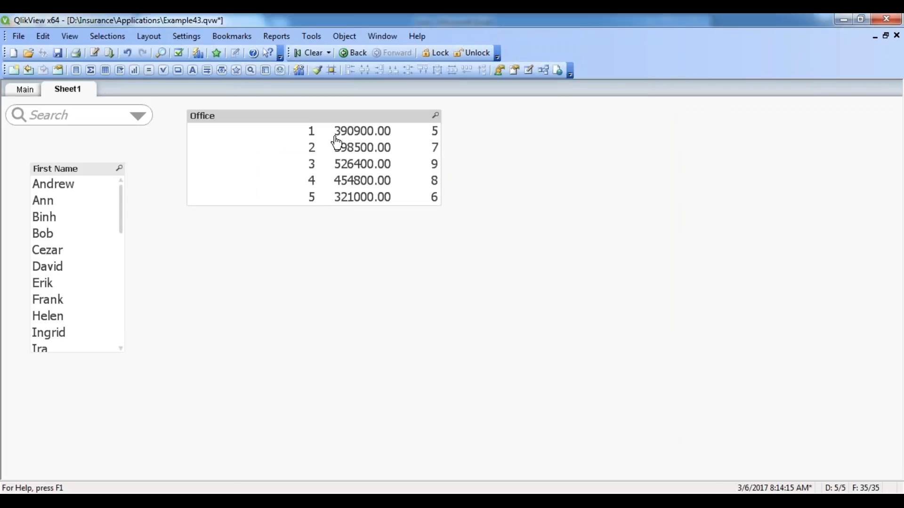
Promote the =Count(EmpID) expression above =SUM([Year Salary]) in the Office list box and apply the change.
{"action": "right_click", "coordinate": [356, 118]}
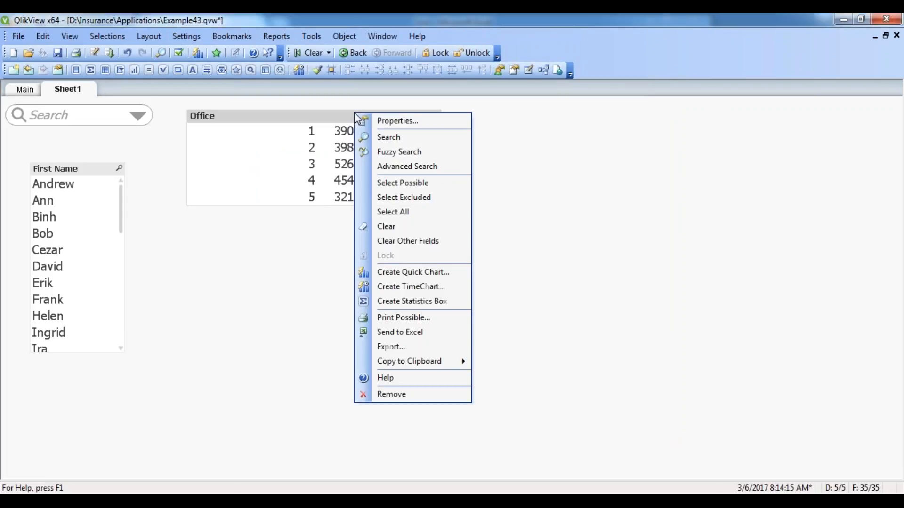
{"action": "left_click", "coordinate": [382, 122]}
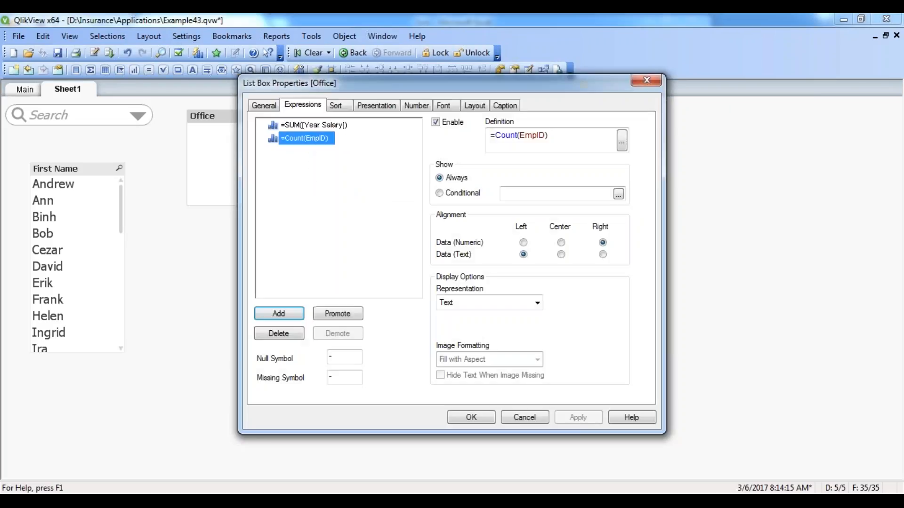
{"action": "left_click", "coordinate": [334, 315]}
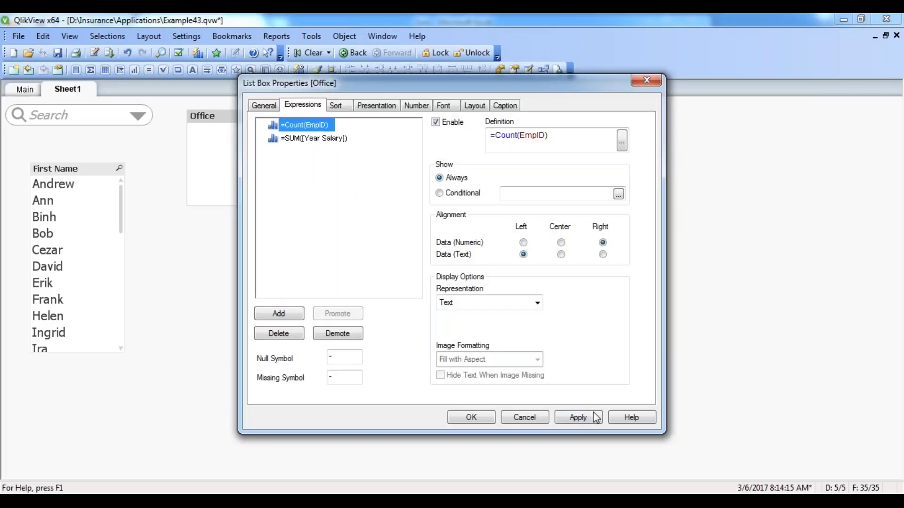
{"action": "left_click", "coordinate": [590, 415]}
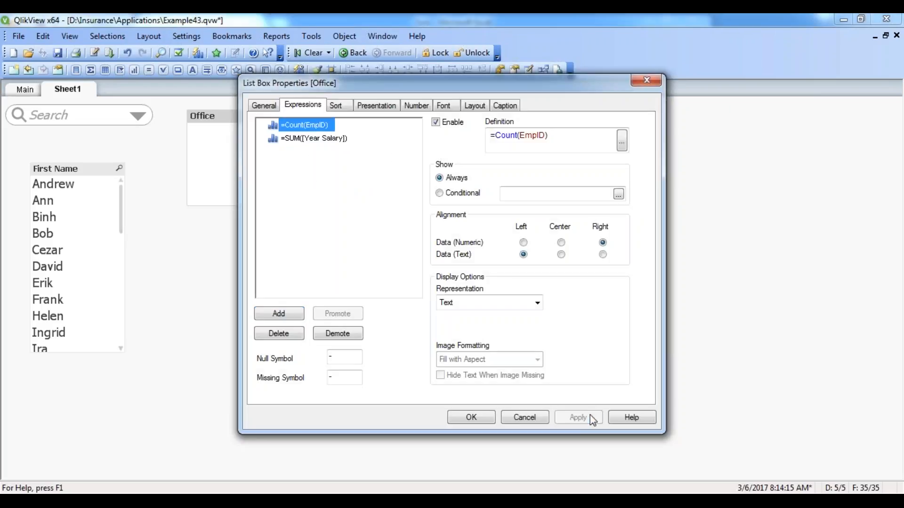
{"action": "left_click", "coordinate": [484, 418]}
Disable the =SUM([Year Salary]) expression in the Office list box and apply the change.
{"action": "right_click", "coordinate": [325, 135]}
{"action": "left_click", "coordinate": [346, 136]}
{"action": "left_click", "coordinate": [326, 140]}
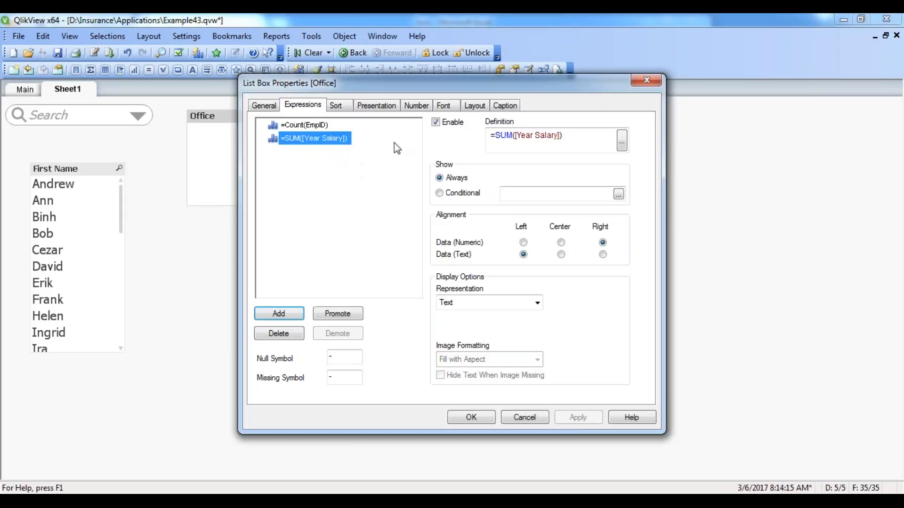
{"action": "left_click", "coordinate": [435, 122]}
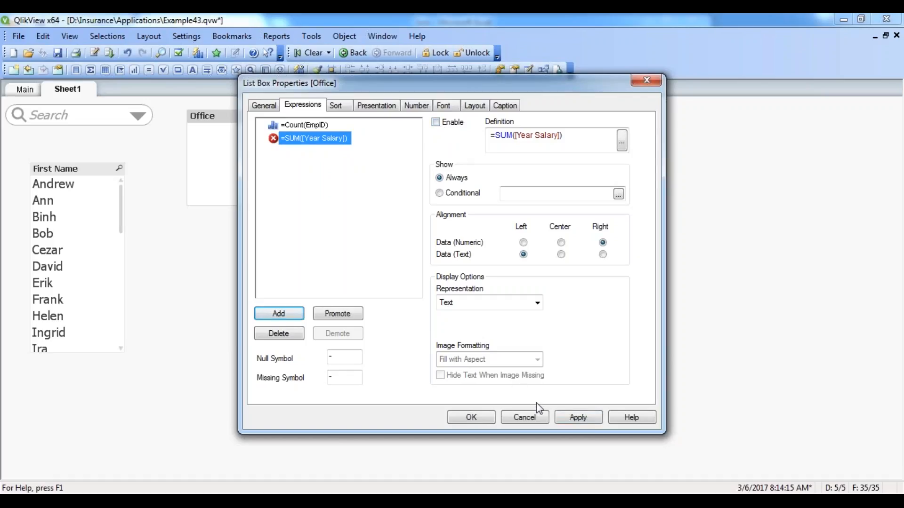
{"action": "left_click", "coordinate": [575, 421]}
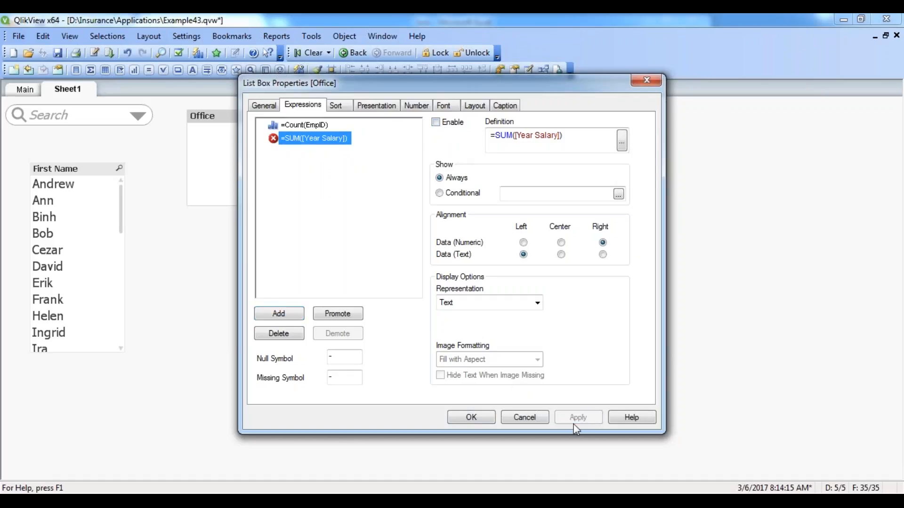
{"action": "left_click", "coordinate": [468, 422]}
Enable the =SUM([Year Salary]) expression in the Office list box again, then shift the box slightly down and left.
{"action": "right_click", "coordinate": [353, 136]}
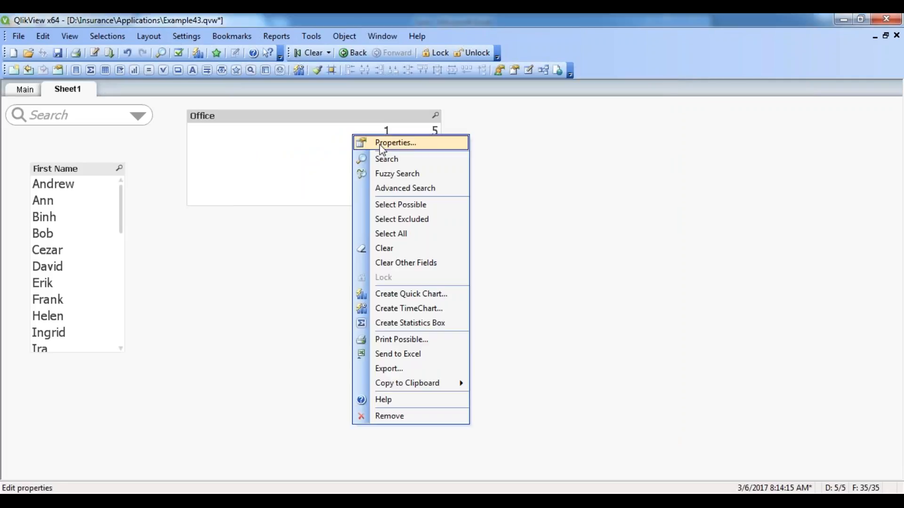
{"action": "left_click", "coordinate": [383, 143]}
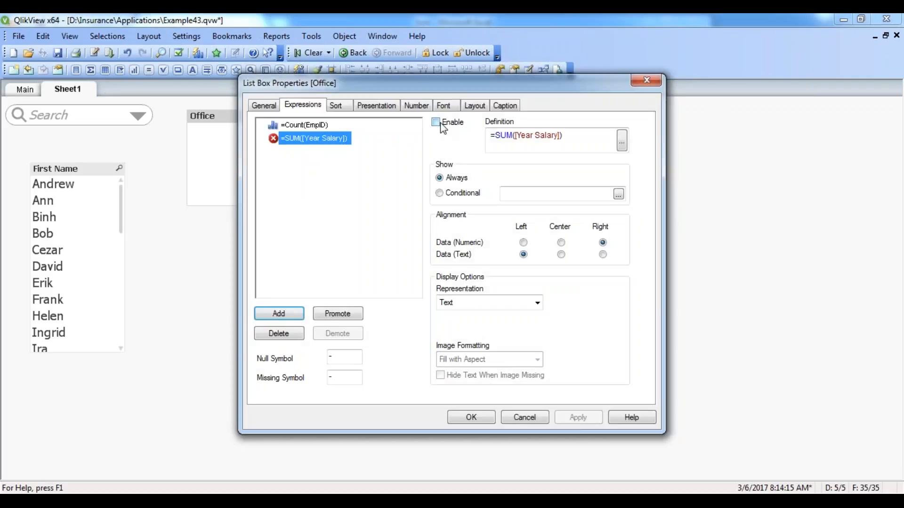
{"action": "left_click", "coordinate": [437, 124]}
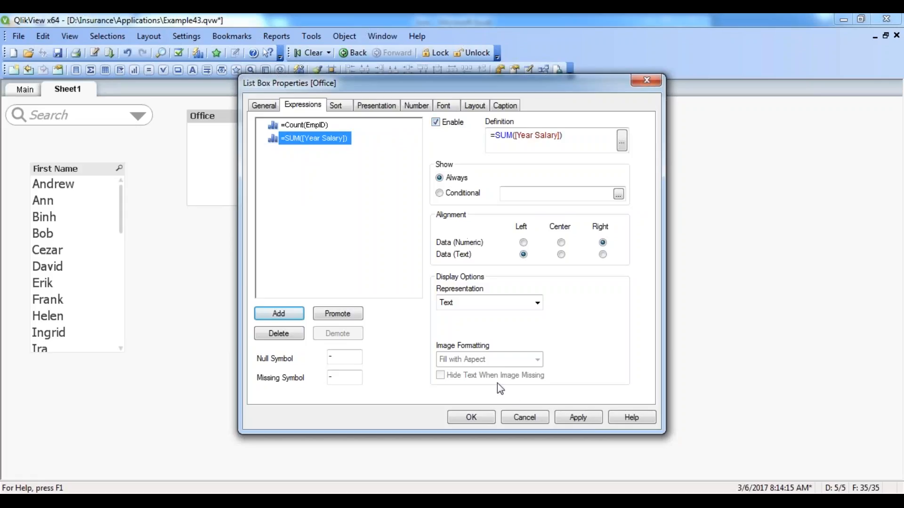
{"action": "left_click", "coordinate": [478, 416]}
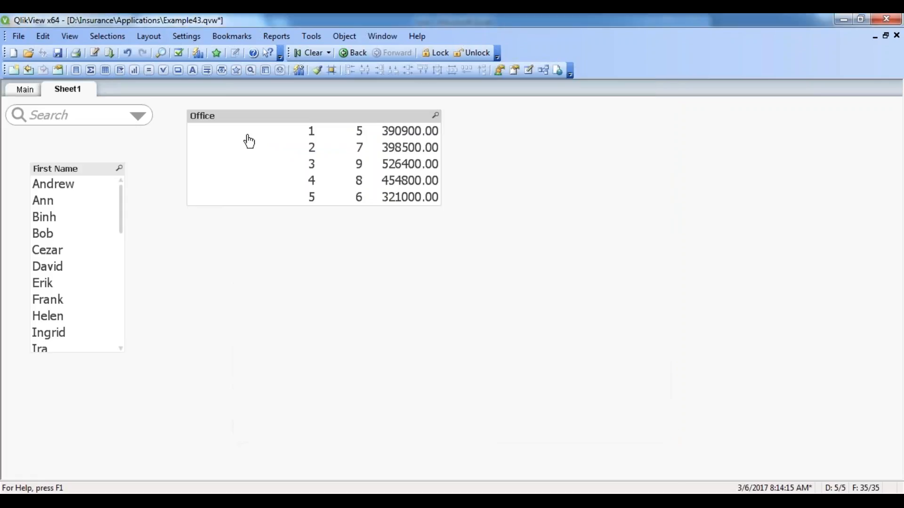
{"action": "left_click_drag", "start_coordinate": [239, 120], "coordinate": [234, 137]}
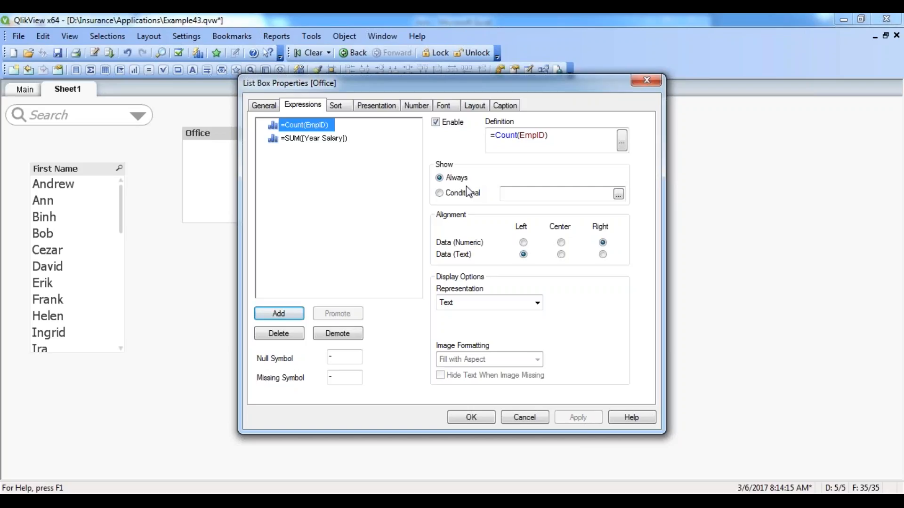
Make the =Count(EmpID) expression of the Office list box show conditionally with the condition 0, and apply it.
{"action": "left_click", "coordinate": [453, 196]}
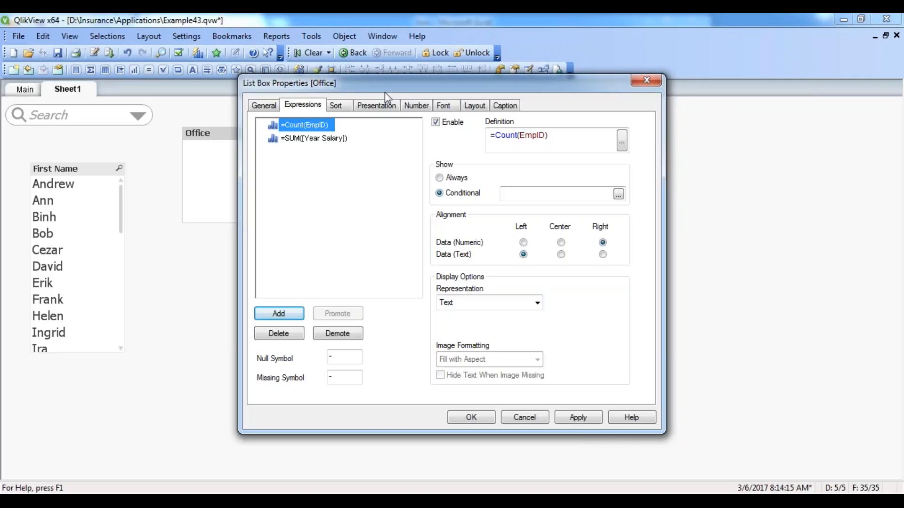
{"action": "left_click_drag", "start_coordinate": [395, 88], "coordinate": [369, 99]}
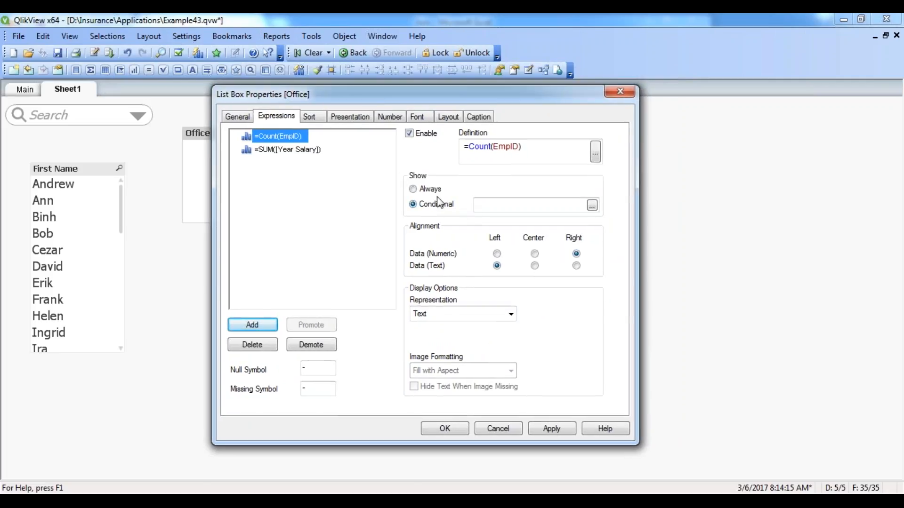
{"action": "left_click", "coordinate": [491, 205]}
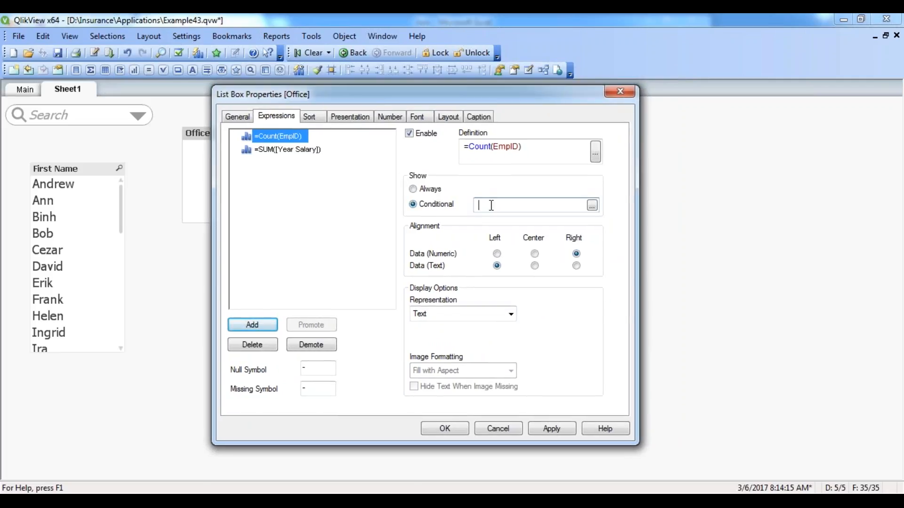
{"action": "left_click", "coordinate": [592, 207]}
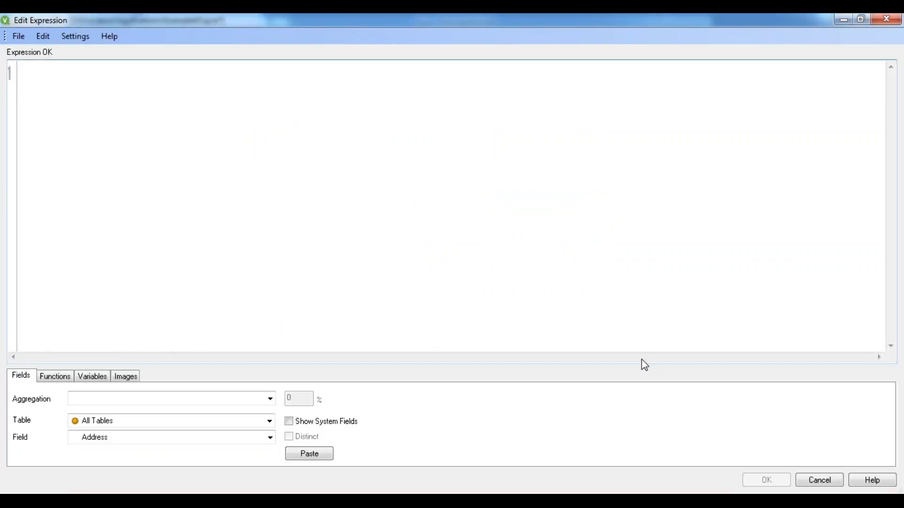
{"action": "type", "text": "0"}
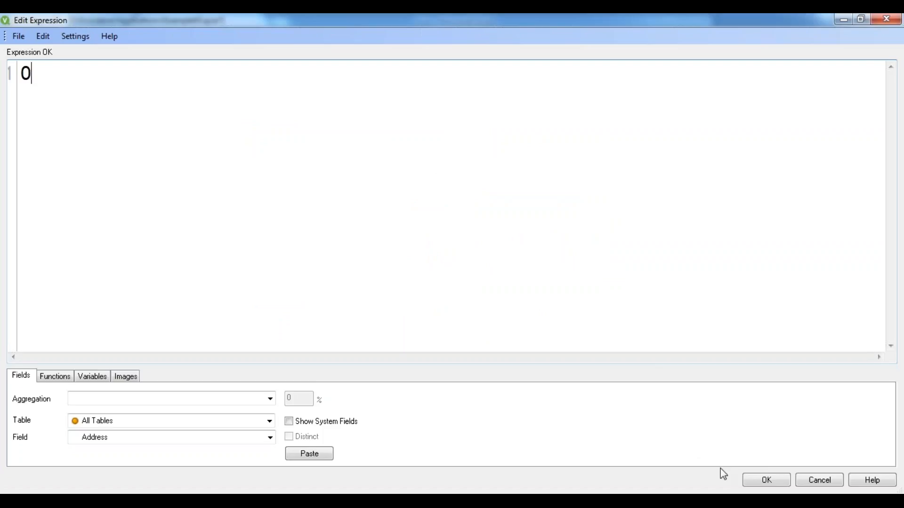
{"action": "left_click", "coordinate": [751, 475]}
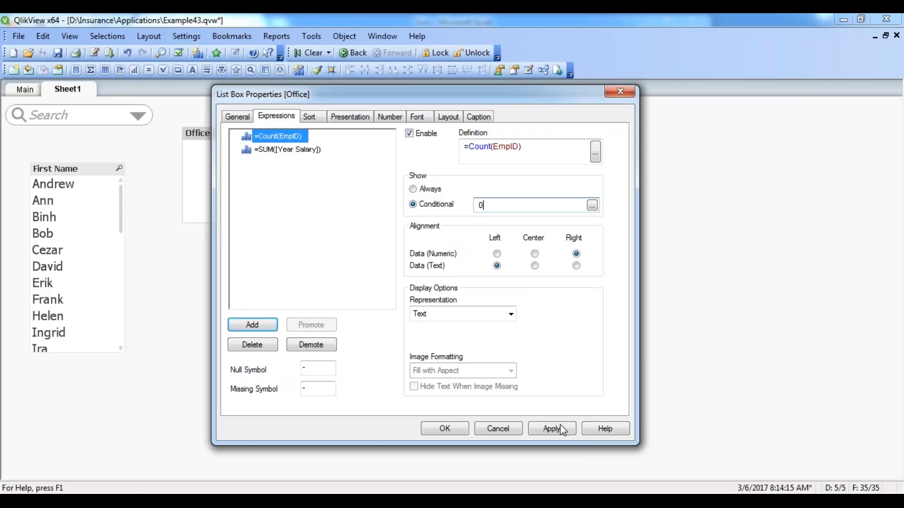
{"action": "left_click", "coordinate": [544, 429]}
{"action": "left_click", "coordinate": [444, 428]}
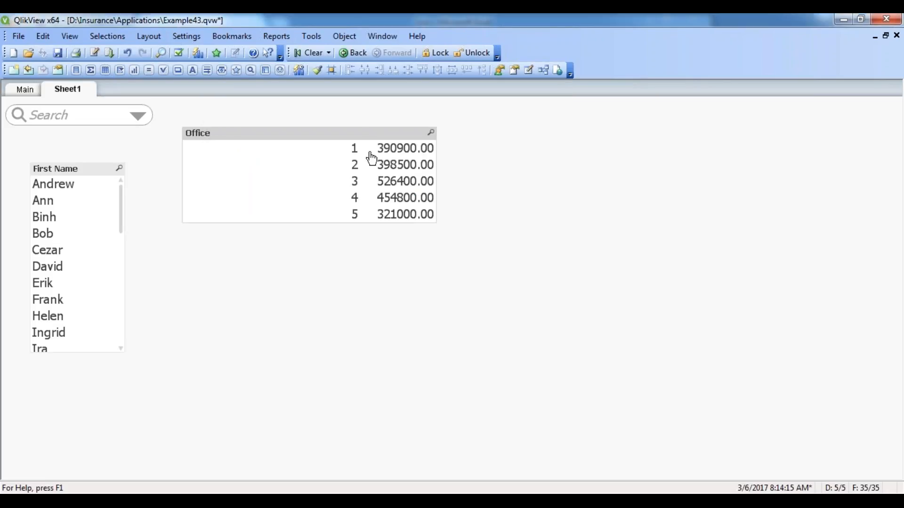
Change the show condition of the =Count(EmpID) expression in the Office list box to 1.
{"action": "right_click", "coordinate": [363, 139]}
{"action": "left_click", "coordinate": [405, 145]}
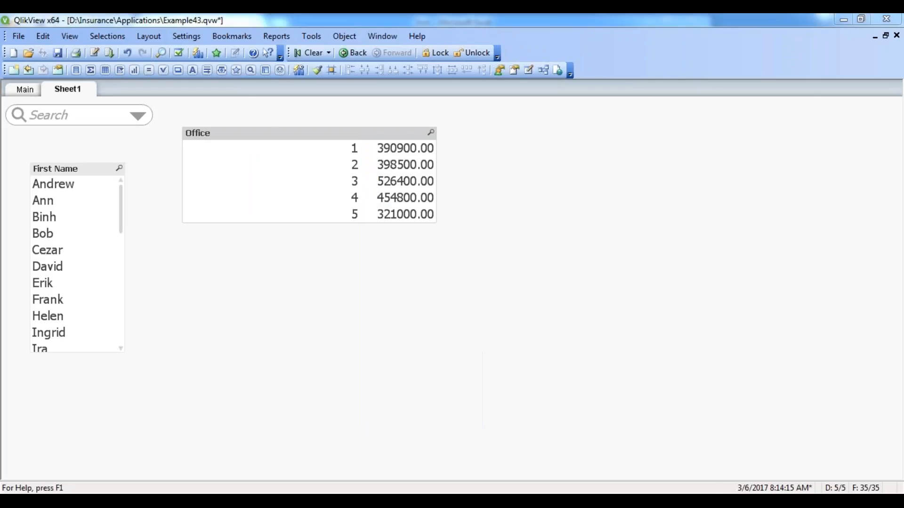
{"action": "double_click", "coordinate": [510, 194]}
{"action": "type", "text": "1"}
{"action": "left_click", "coordinate": [560, 415]}
{"action": "left_click", "coordinate": [479, 414]}
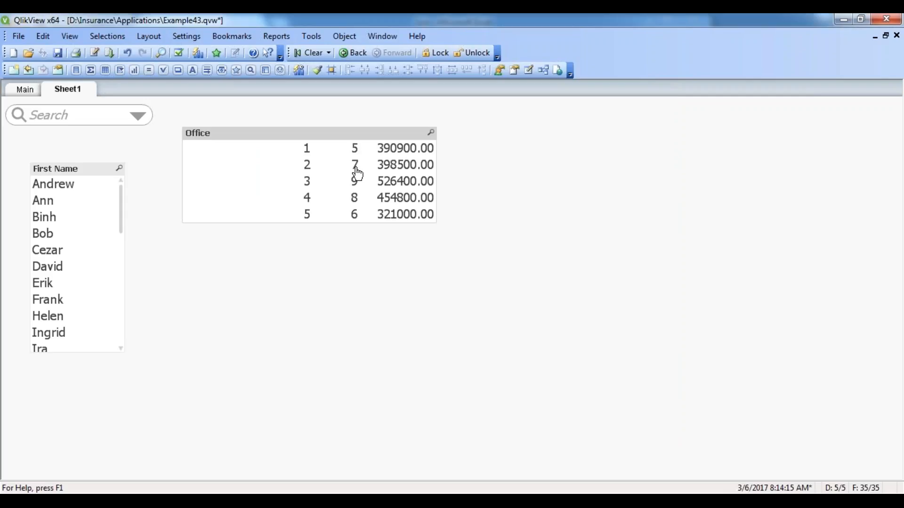
Remove the show condition of the =Count(EmpID) expression in the Office list box and set it to show always.
{"action": "right_click", "coordinate": [344, 135]}
{"action": "left_click", "coordinate": [376, 141]}
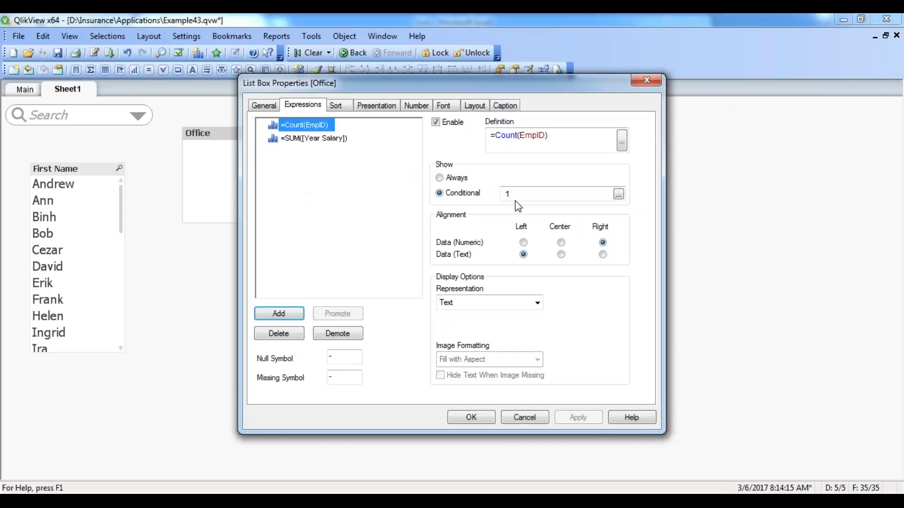
{"action": "key", "text": "BackSpace"}
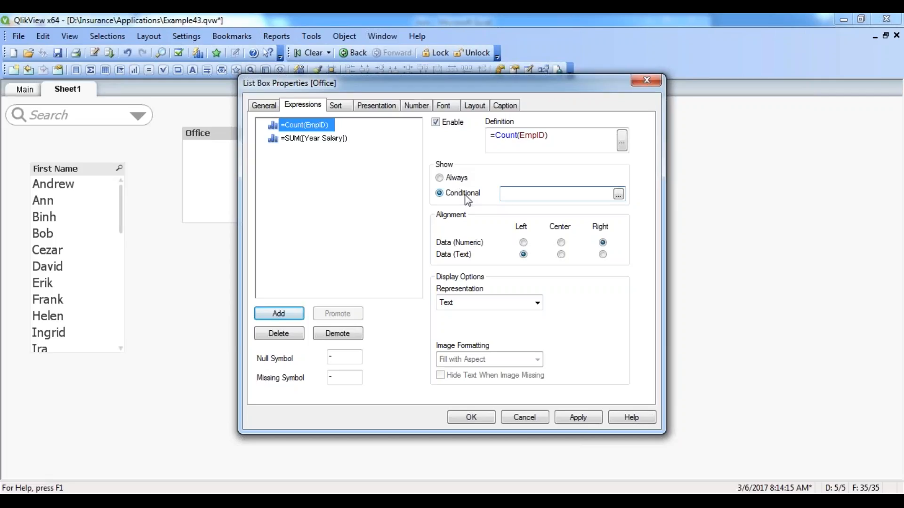
{"action": "left_click", "coordinate": [454, 178]}
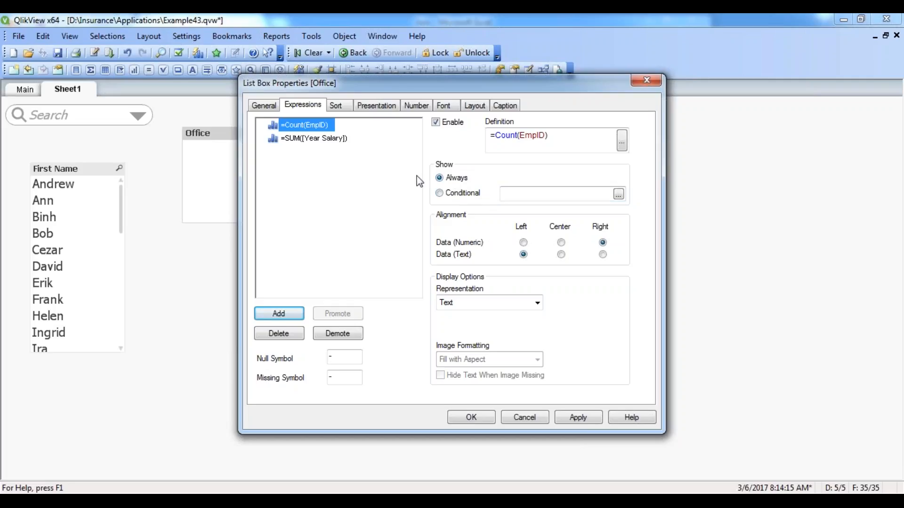
{"action": "left_click", "coordinate": [571, 421]}
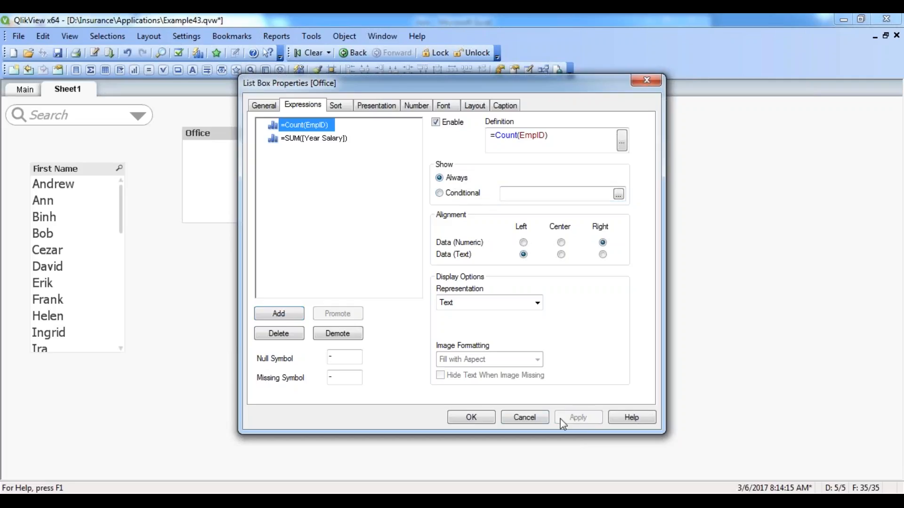
{"action": "left_click", "coordinate": [478, 413]}
Add a new list box for the EmpID field in the empty area of Sheet1.
{"action": "right_click", "coordinate": [600, 169]}
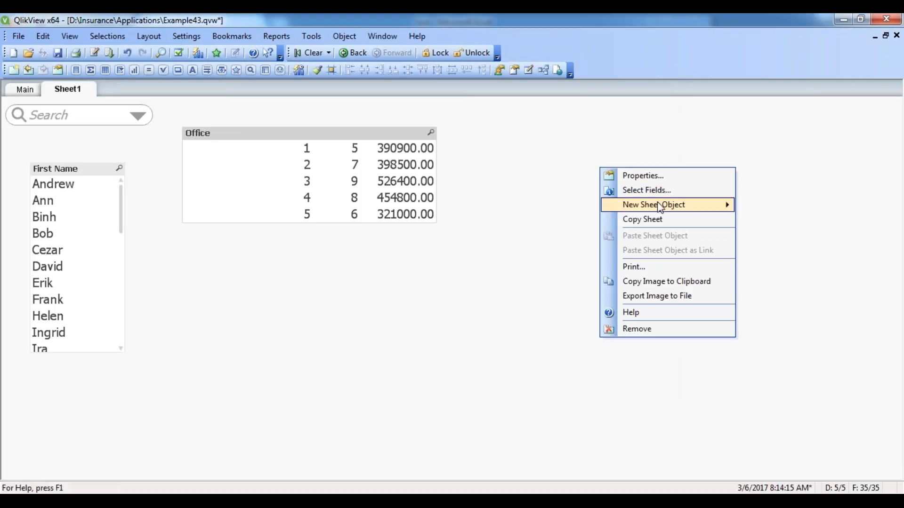
{"action": "mouse_move", "coordinate": [660, 208]}
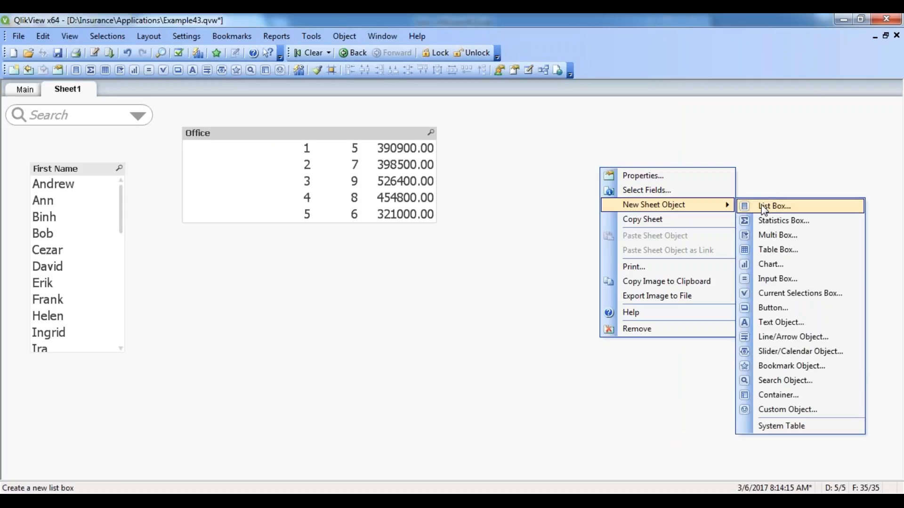
{"action": "left_click", "coordinate": [767, 204]}
{"action": "left_click", "coordinate": [440, 171]}
{"action": "key", "text": "e"}
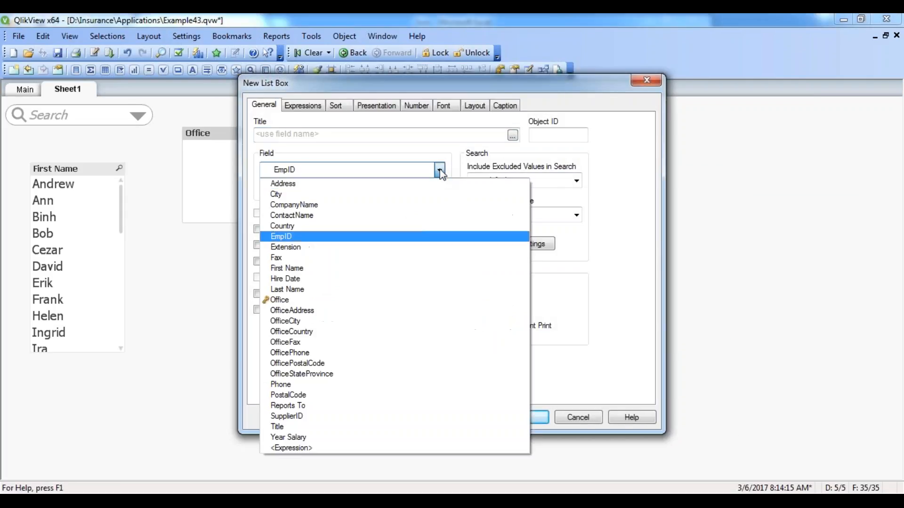
{"action": "left_click", "coordinate": [347, 237]}
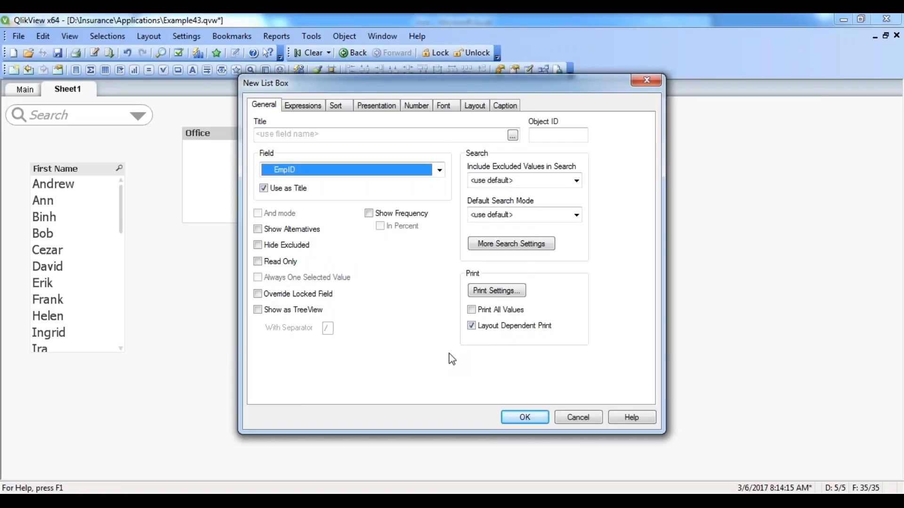
{"action": "left_click", "coordinate": [515, 418]}
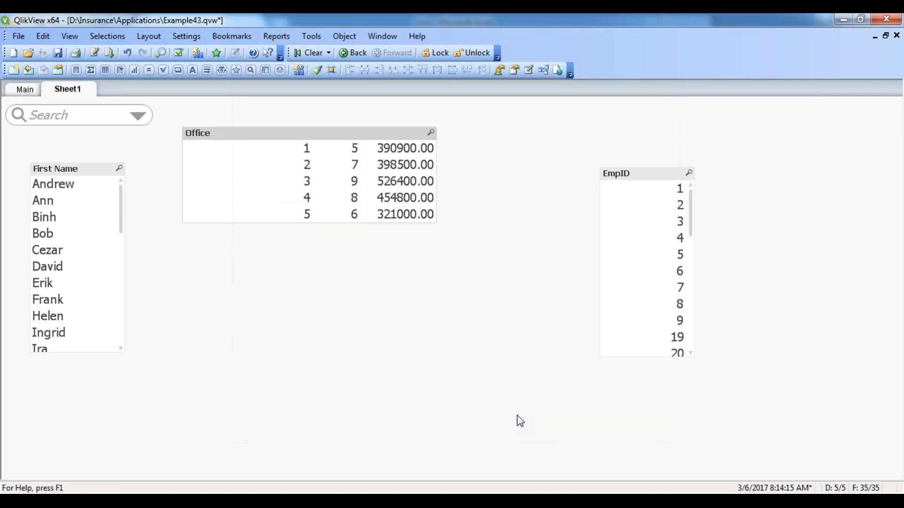
Test the Office expressions by selecting EmpID 7, then EmpID 3 together with 1, clearing the selections after each test.
{"action": "left_click", "coordinate": [671, 289]}
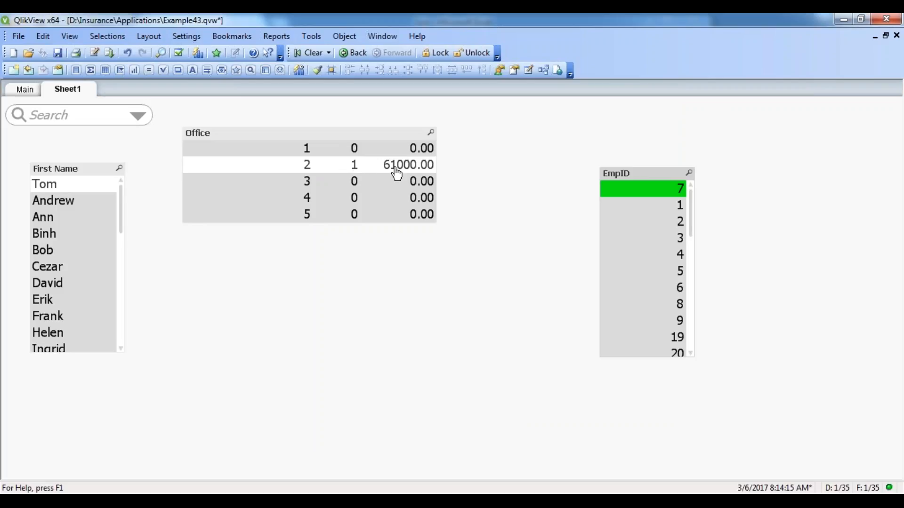
{"action": "left_click", "coordinate": [315, 57]}
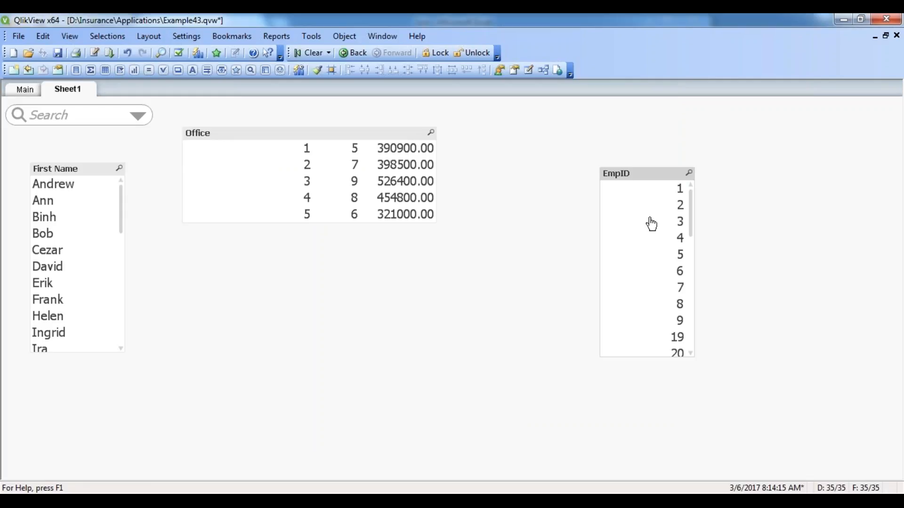
{"action": "left_click", "coordinate": [677, 225]}
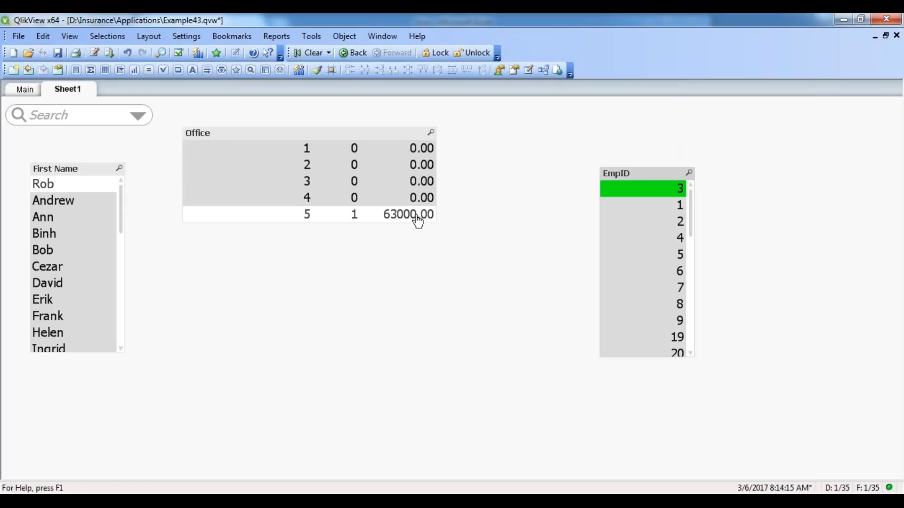
{"action": "left_click", "coordinate": [659, 200], "text": "ctrl"}
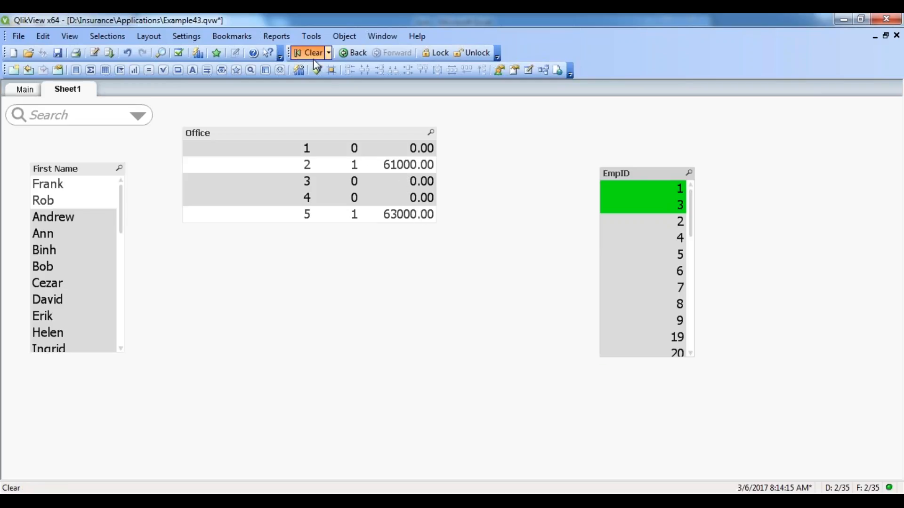
{"action": "left_click", "coordinate": [312, 53]}
Open the Office list box's properties and make the =SUM([Year Salary]) expression show conditionally.
{"action": "right_click", "coordinate": [258, 136]}
{"action": "left_click", "coordinate": [288, 143]}
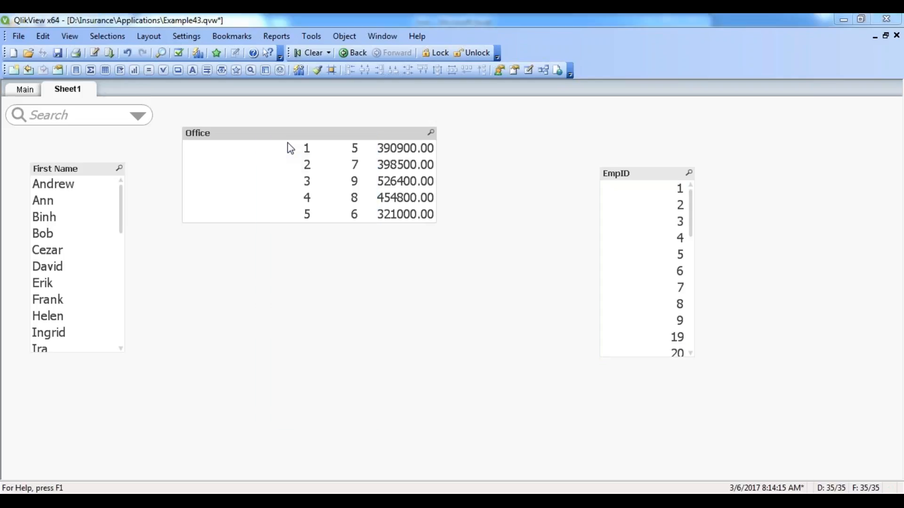
{"action": "left_click", "coordinate": [322, 111]}
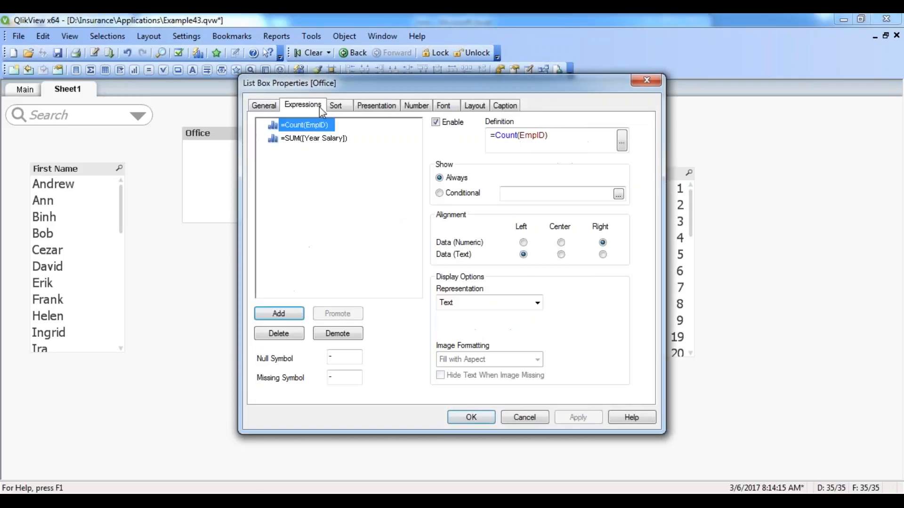
{"action": "left_click", "coordinate": [328, 138]}
{"action": "left_click", "coordinate": [456, 193]}
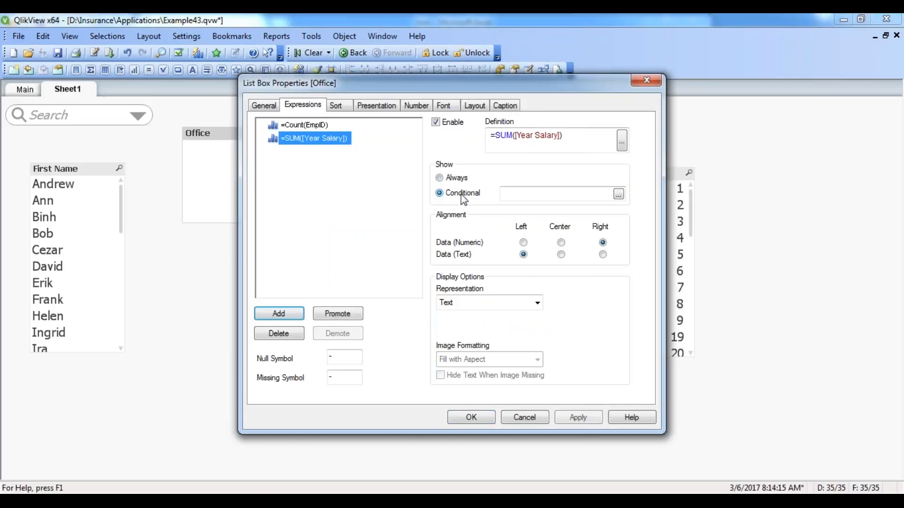
Enter =GetSelectedCount(EmpID)=1 as the show condition of the =SUM([Year Salary]) expression and apply it to the Office list box.
{"action": "left_click", "coordinate": [619, 194]}
{"action": "type", "text": "="}
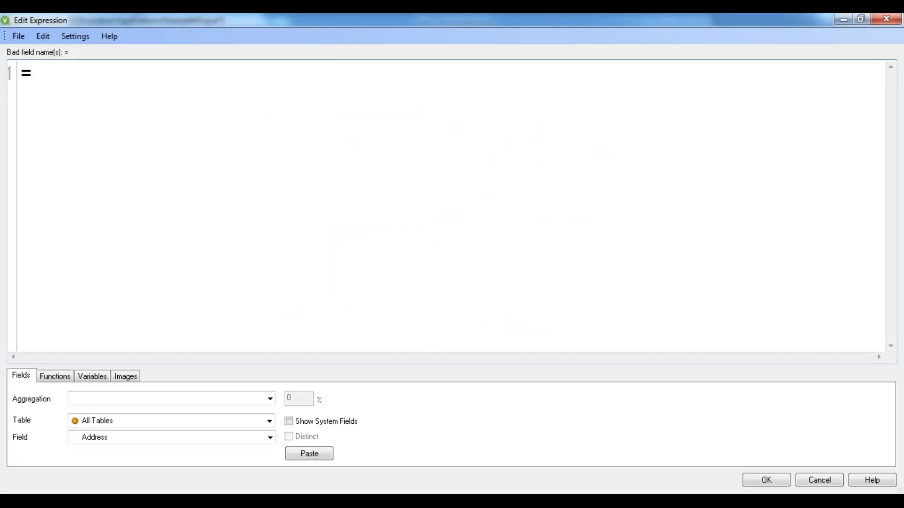
{"action": "type", "text": "get"}
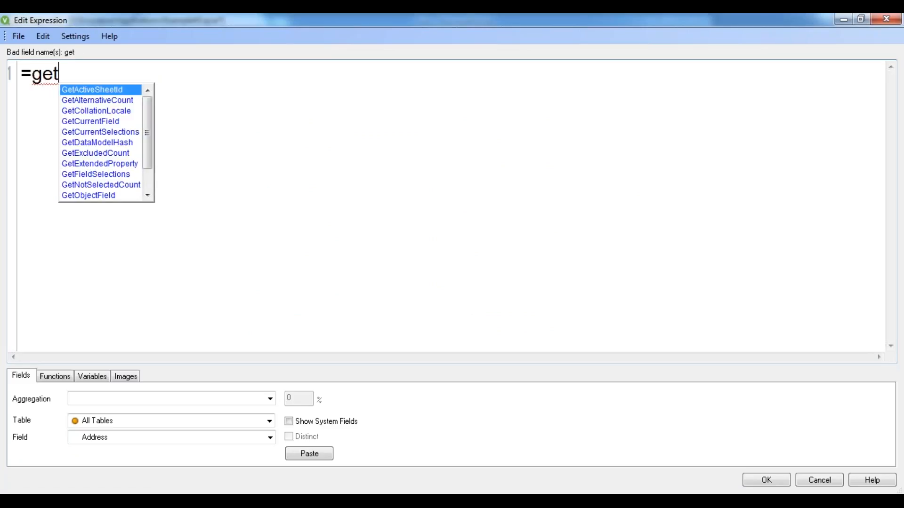
{"action": "type", "text": "se"}
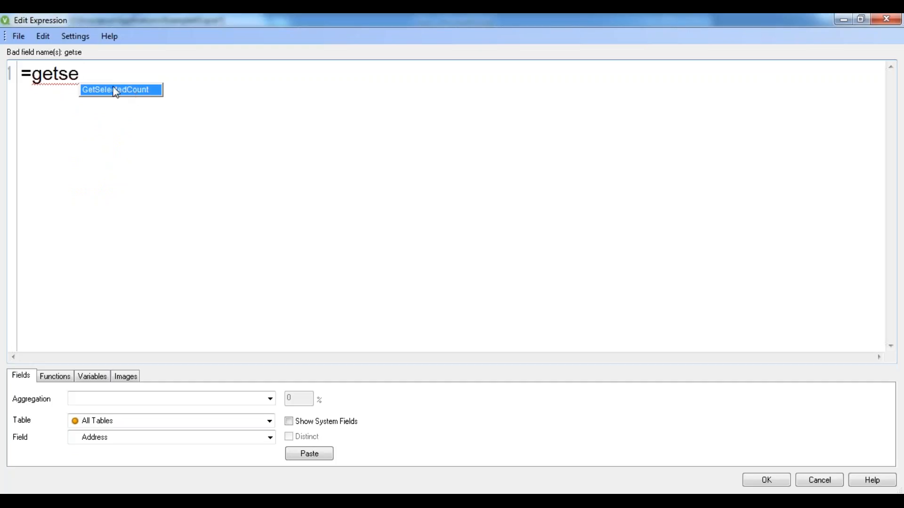
{"action": "key", "text": "Return"}
{"action": "type", "text": "("}
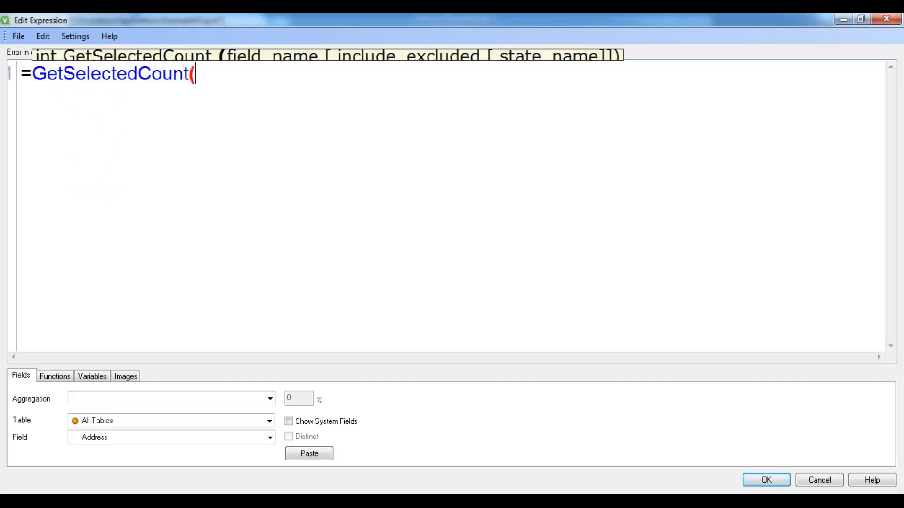
{"action": "type", "text": "E"}
{"action": "double_click", "coordinate": [228, 89]}
{"action": "type", "text": ")=1"}
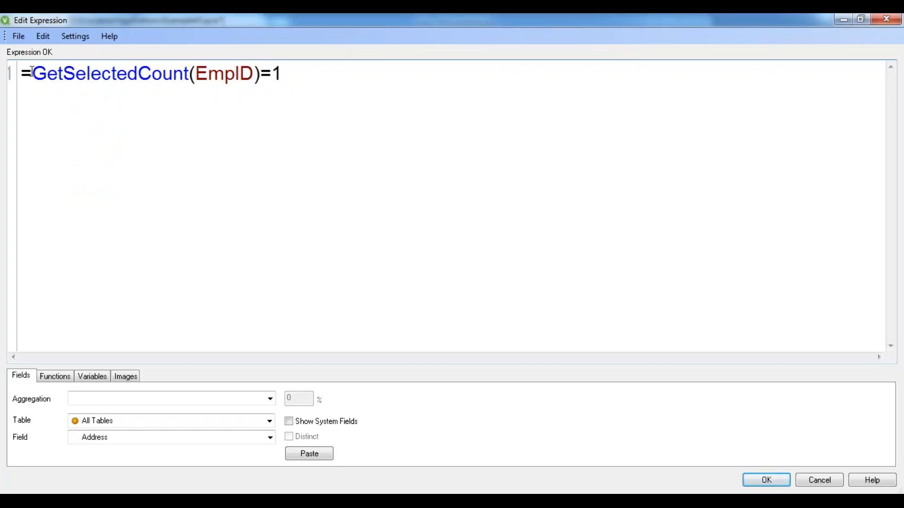
{"action": "mouse_move", "coordinate": [33, 76]}
{"action": "left_mouse_down"}
{"action": "mouse_move", "coordinate": [284, 80]}
{"action": "mouse_move", "coordinate": [255, 77]}
{"action": "left_mouse_up"}
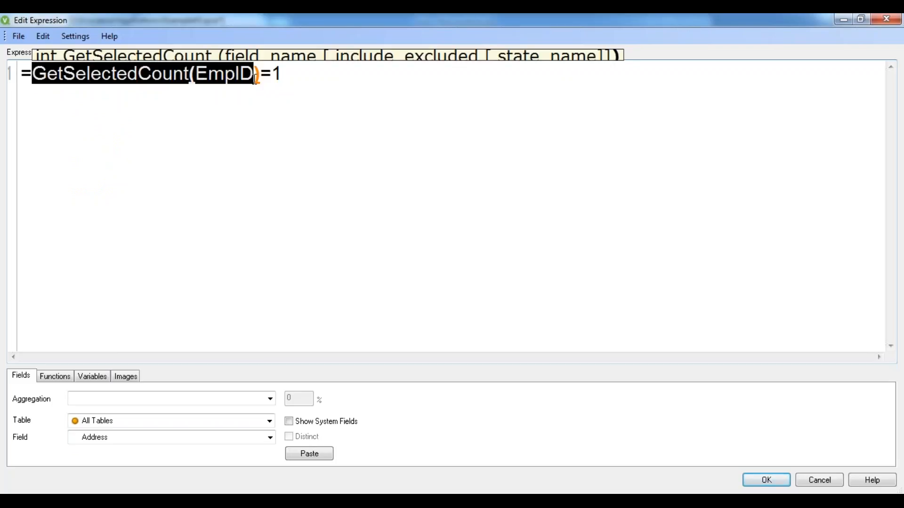
{"action": "mouse_move", "coordinate": [196, 75]}
{"action": "left_mouse_down"}
{"action": "mouse_move", "coordinate": [281, 75]}
{"action": "mouse_move", "coordinate": [20, 73]}
{"action": "left_mouse_up"}
{"action": "left_click", "coordinate": [281, 74]}
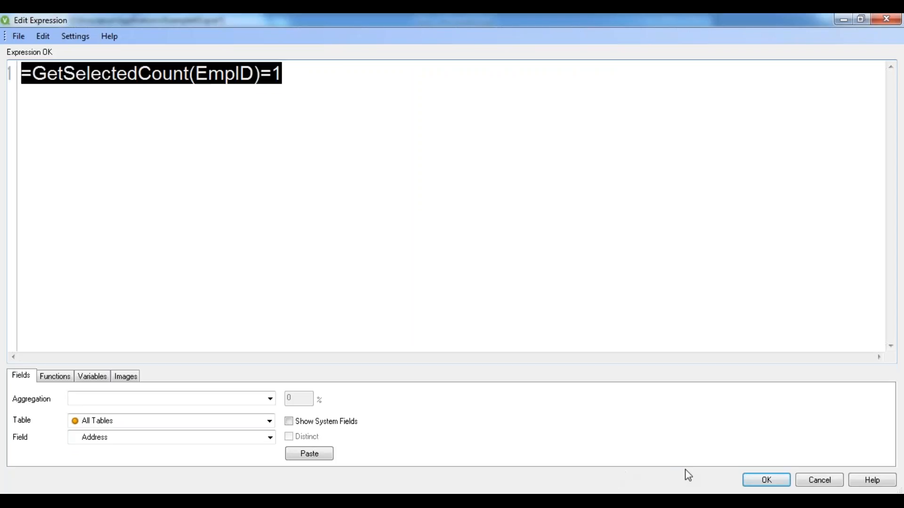
{"action": "left_click", "coordinate": [756, 483]}
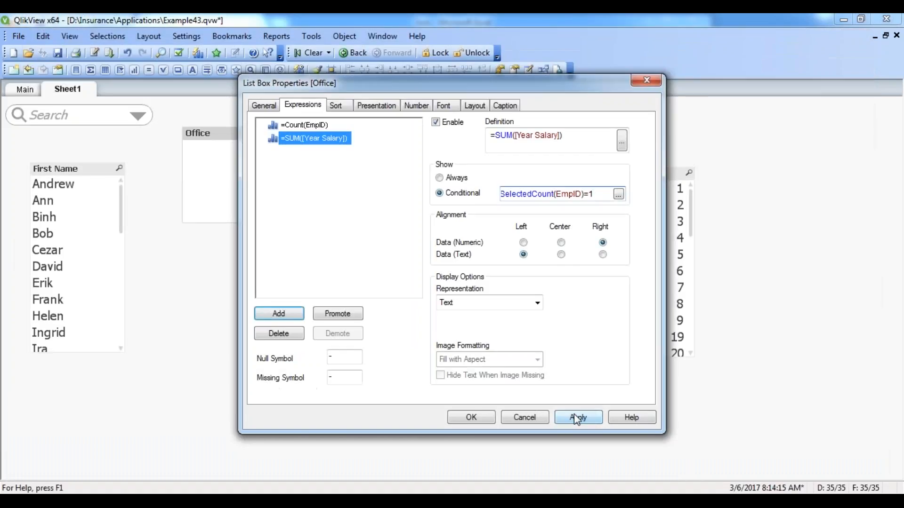
{"action": "left_click", "coordinate": [578, 417]}
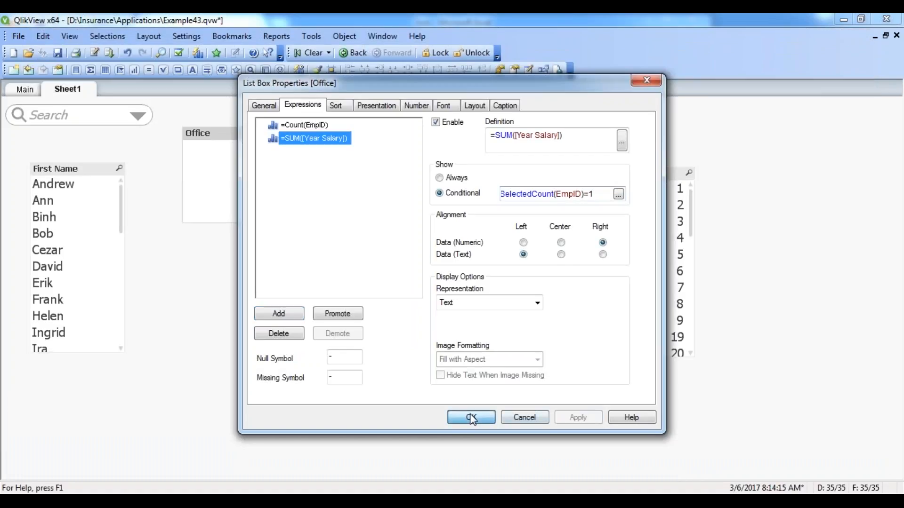
{"action": "left_click", "coordinate": [472, 419]}
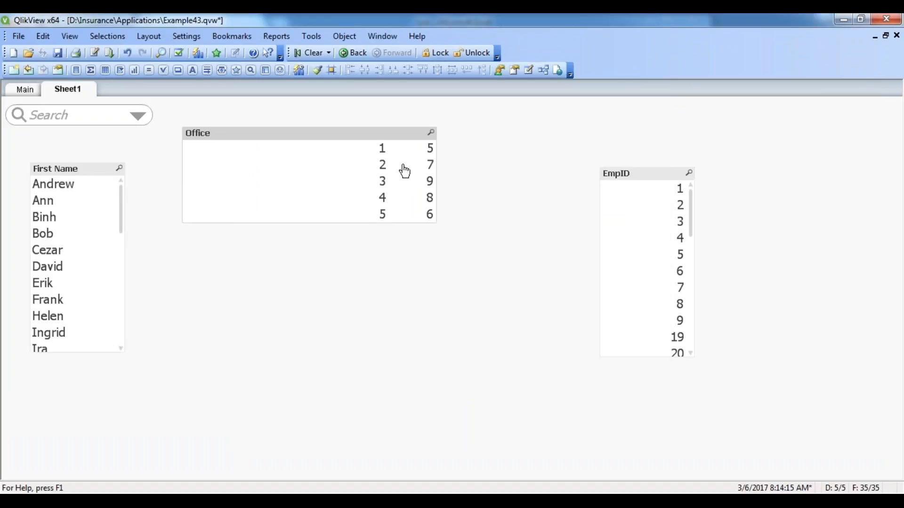
Test the salary column's condition by selecting EmpID 2, then 1 and 2 together, clearing the selections, and selecting EmpID 4.
{"action": "left_click", "coordinate": [675, 211]}
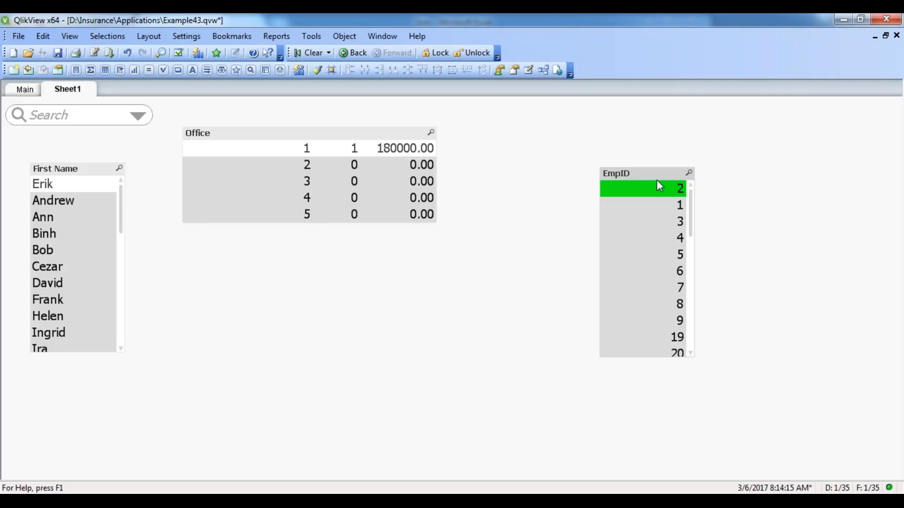
{"action": "left_click_drag", "start_coordinate": [663, 195], "coordinate": [659, 212]}
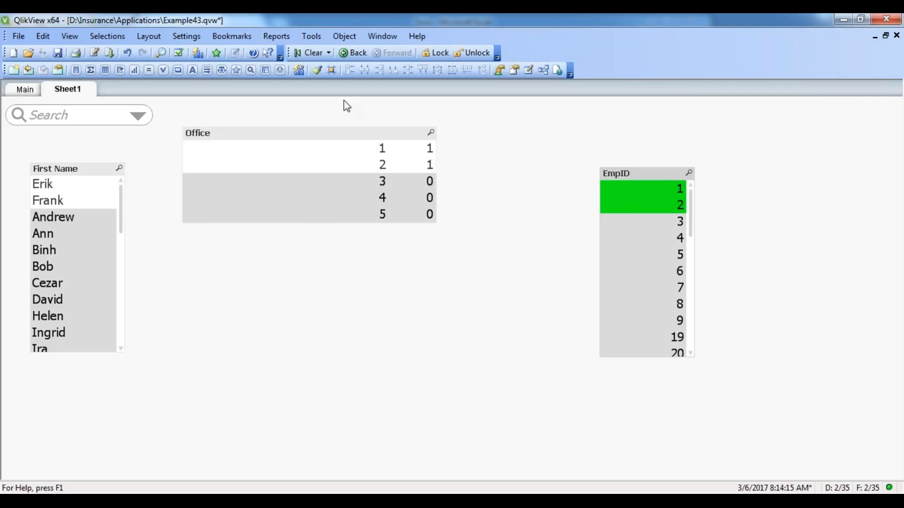
{"action": "left_click", "coordinate": [314, 55]}
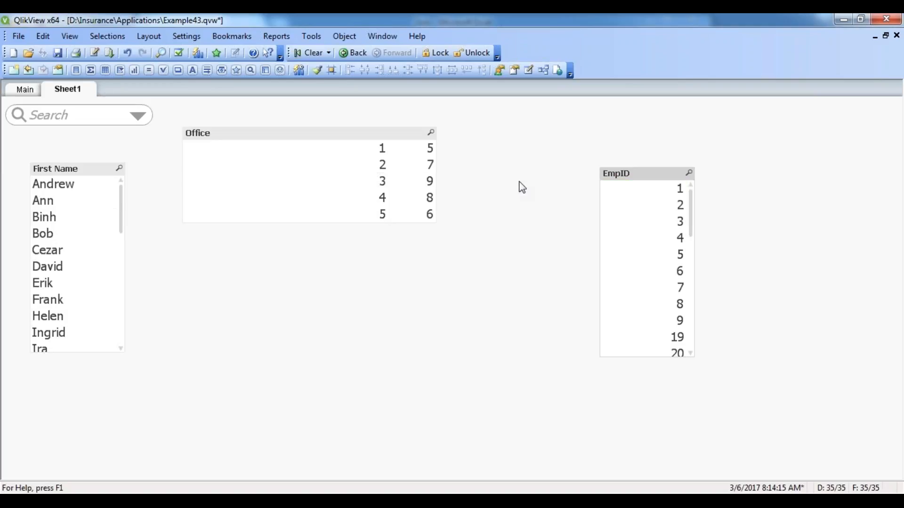
{"action": "left_click", "coordinate": [678, 241]}
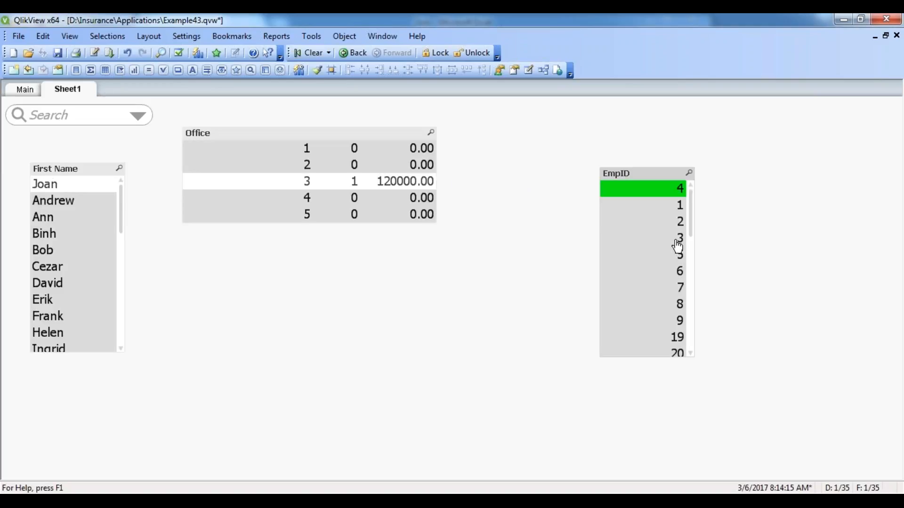
Review the show condition of the Office list box's =SUM([Year Salary]) expression and clear the EmpID selection.
{"action": "right_click", "coordinate": [331, 134]}
{"action": "left_click", "coordinate": [353, 145]}
{"action": "left_click", "coordinate": [331, 138]}
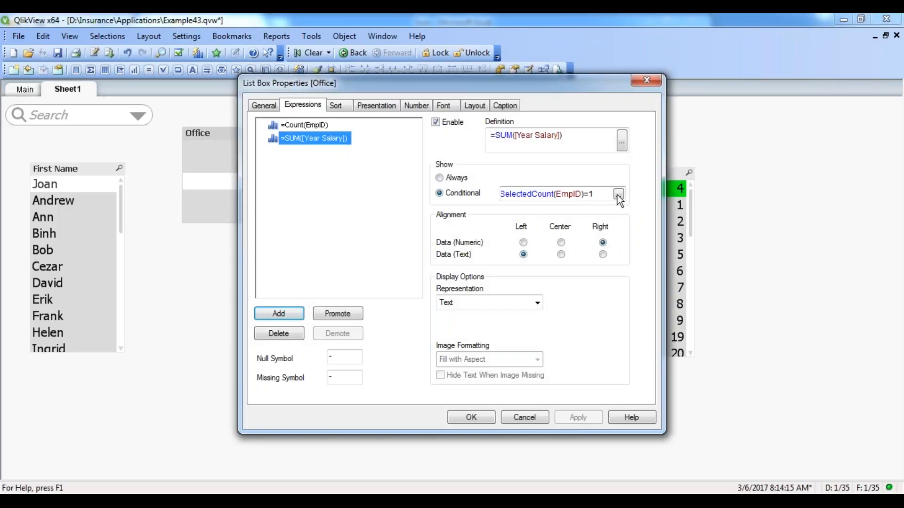
{"action": "left_click", "coordinate": [618, 195]}
{"action": "left_click_drag", "start_coordinate": [32, 72], "coordinate": [285, 77]}
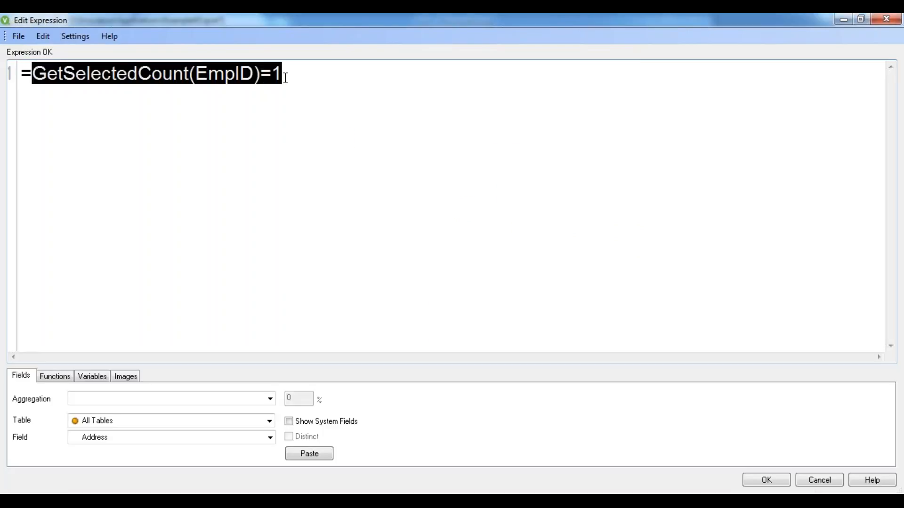
{"action": "left_click", "coordinate": [65, 76]}
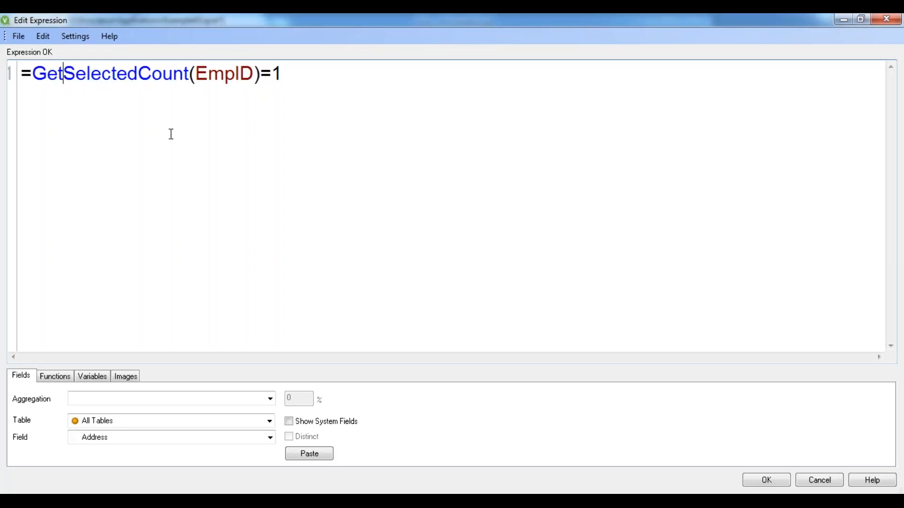
{"action": "left_click", "coordinate": [749, 488]}
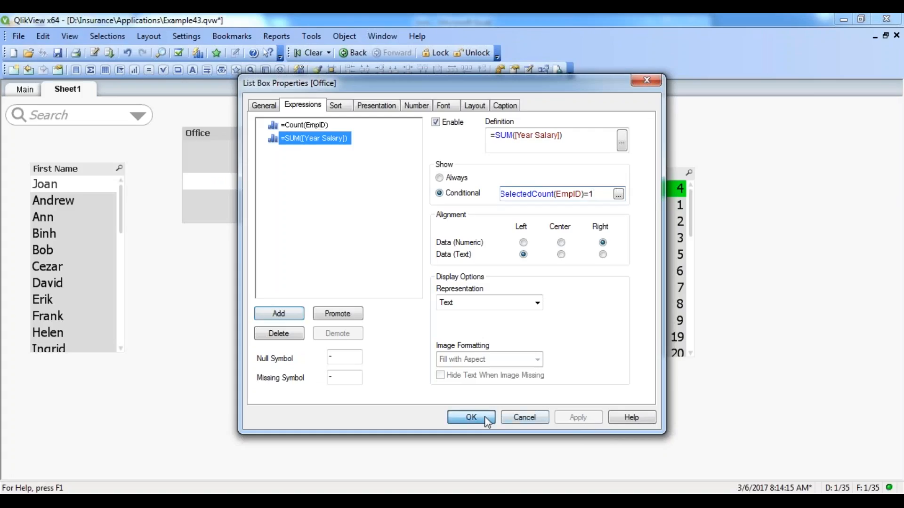
{"action": "left_click", "coordinate": [485, 416]}
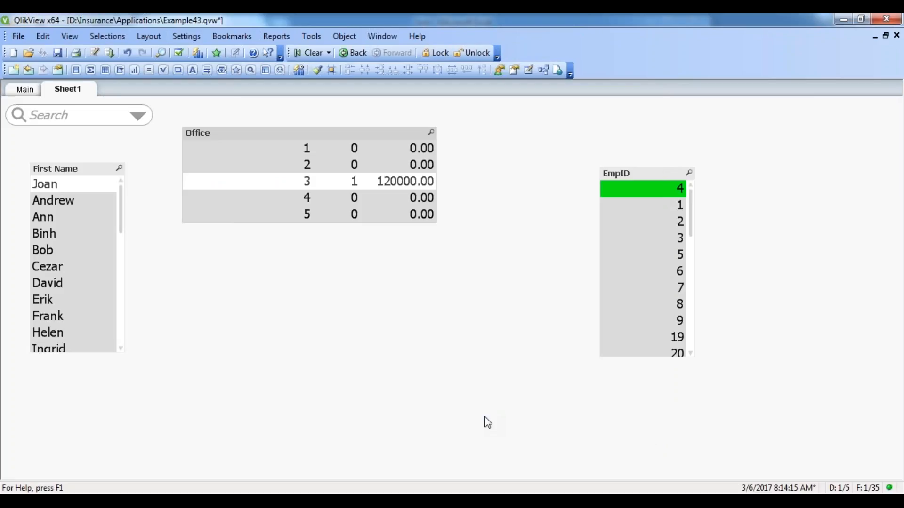
{"action": "left_click", "coordinate": [312, 53]}
{"action": "right_click", "coordinate": [282, 159]}
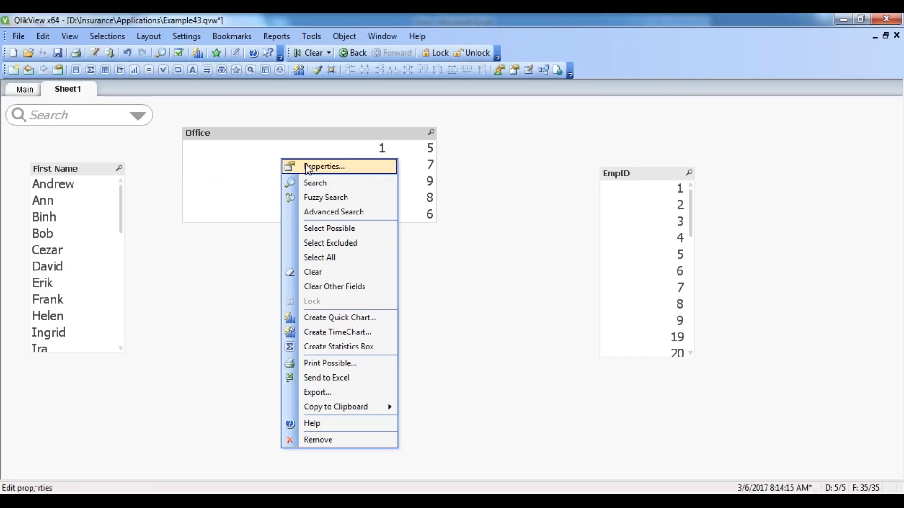
{"action": "left_click", "coordinate": [308, 168]}
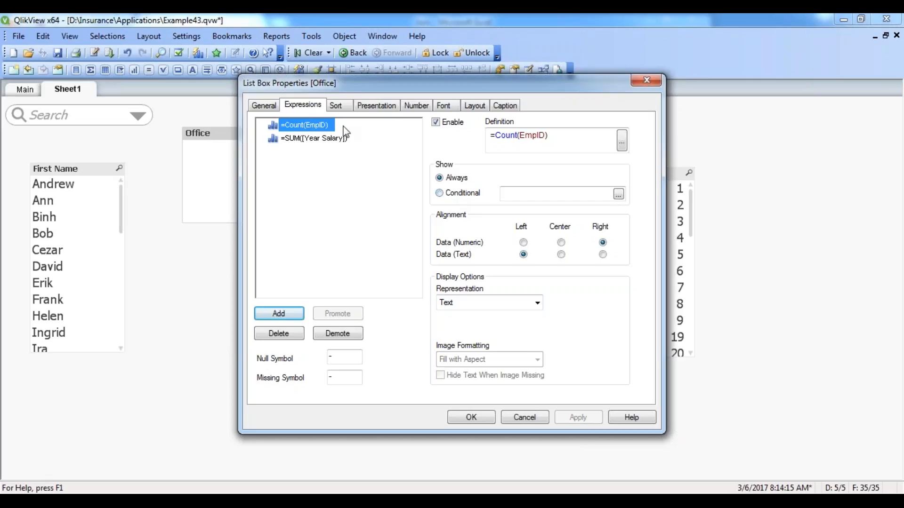
{"action": "left_click", "coordinate": [325, 140]}
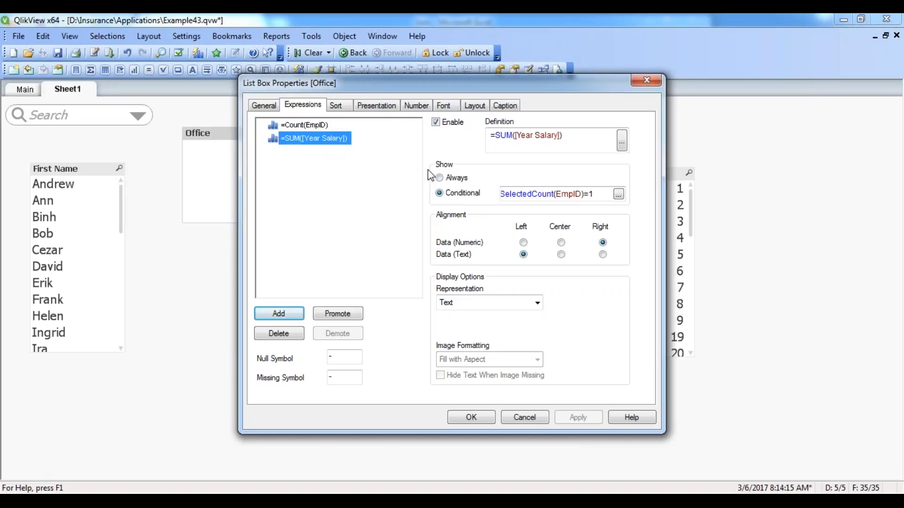
{"action": "left_click", "coordinate": [440, 179]}
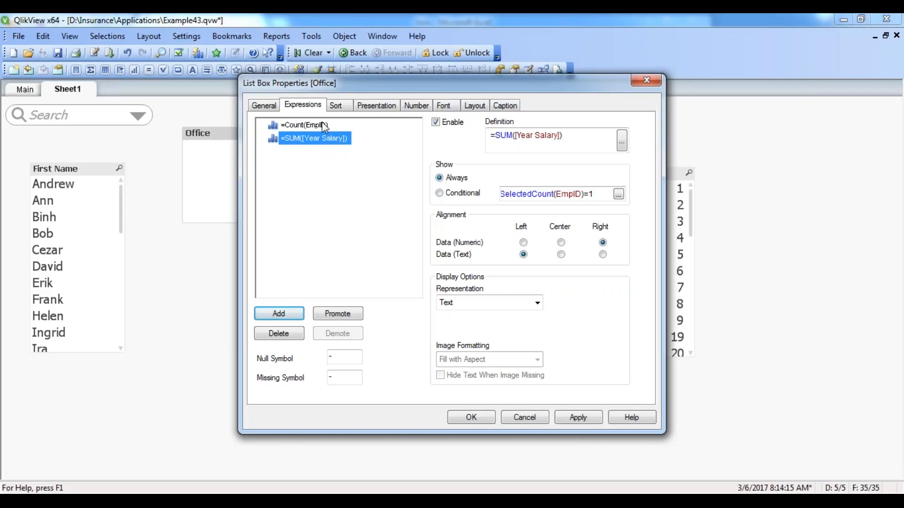
{"action": "left_click", "coordinate": [465, 309]}
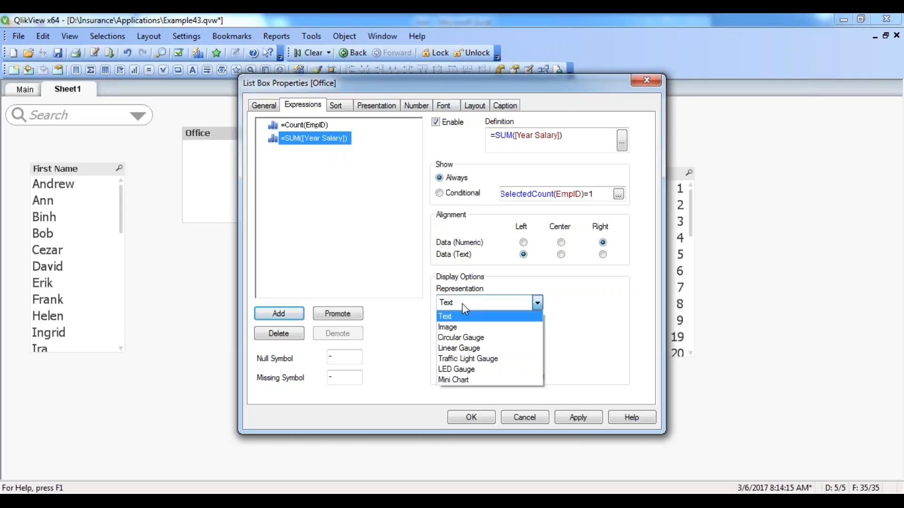
{"action": "left_click", "coordinate": [346, 115]}
{"action": "left_click", "coordinate": [339, 106]}
{"action": "left_click", "coordinate": [296, 105]}
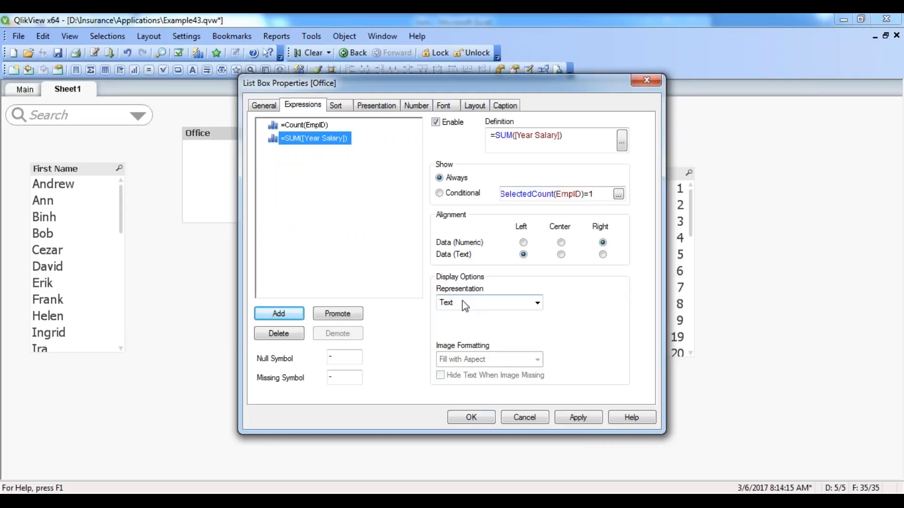
{"action": "left_click", "coordinate": [646, 81]}
Set the =SUM([Year Salary]) expression of the Office list box to show always.
{"action": "right_click", "coordinate": [293, 136]}
{"action": "left_click", "coordinate": [328, 148]}
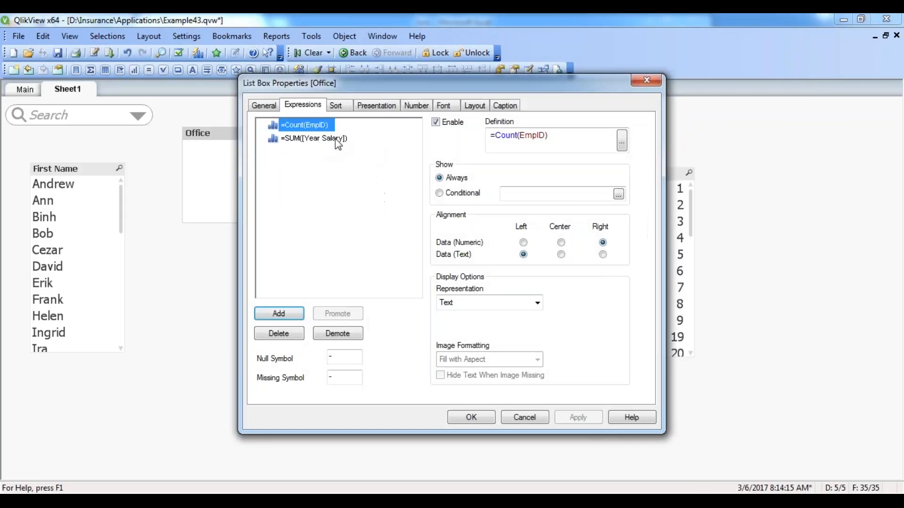
{"action": "left_click", "coordinate": [311, 138]}
{"action": "left_click", "coordinate": [446, 180]}
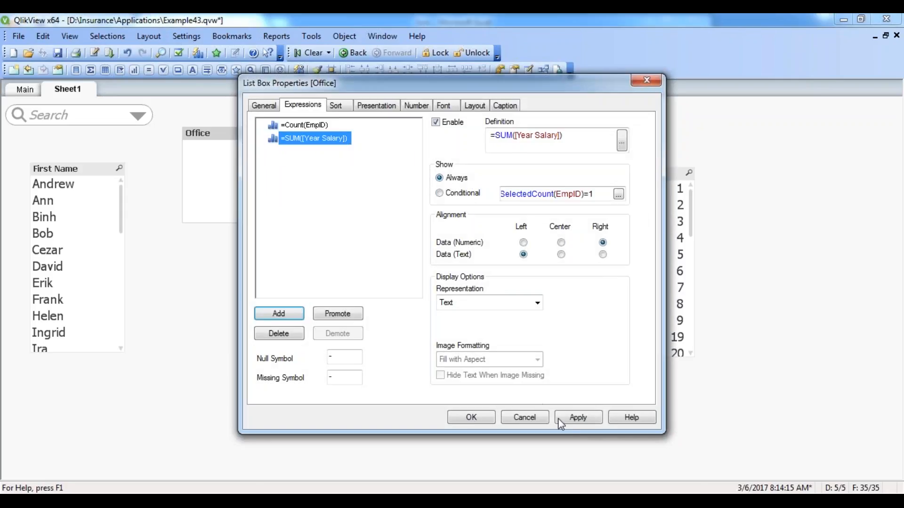
{"action": "left_click", "coordinate": [577, 417]}
{"action": "left_click", "coordinate": [471, 417]}
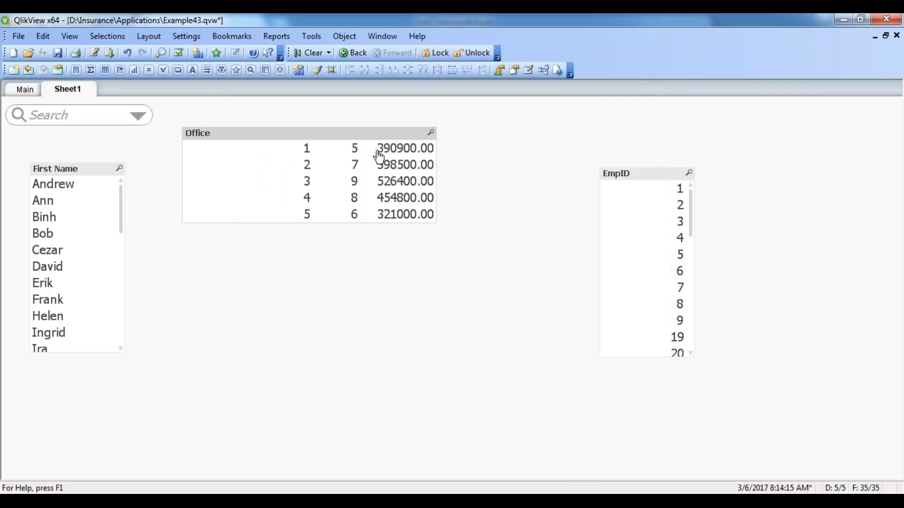
Change the representation of the Office list box's =SUM([Year Salary]) expression to LED Gauge.
{"action": "right_click", "coordinate": [338, 132]}
{"action": "left_click", "coordinate": [361, 140]}
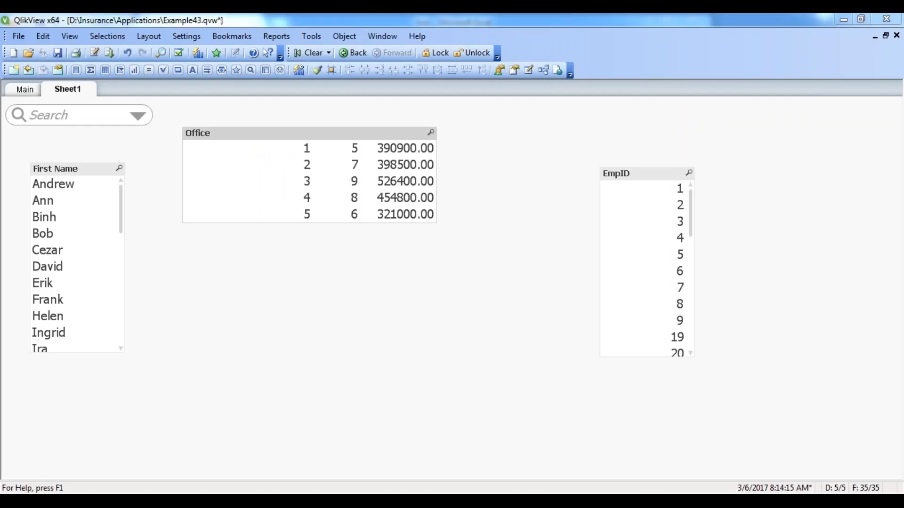
{"action": "left_click", "coordinate": [325, 138]}
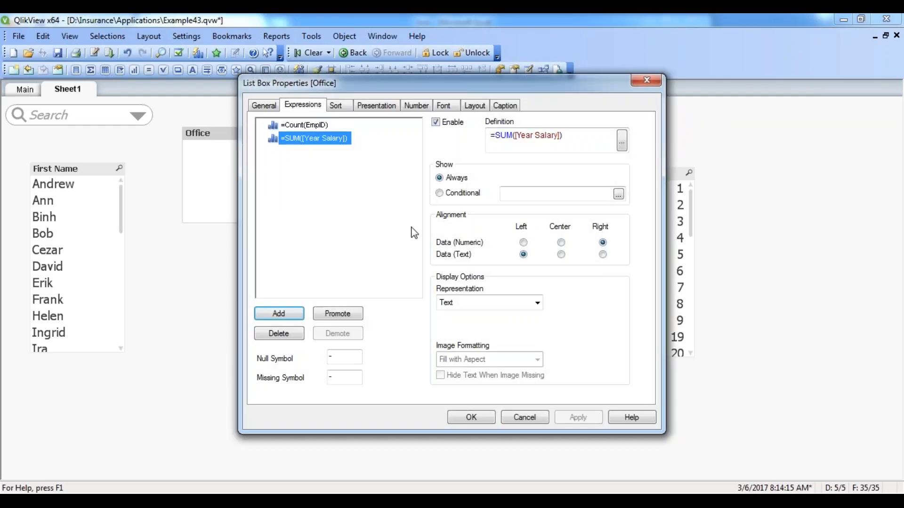
{"action": "left_click", "coordinate": [472, 303]}
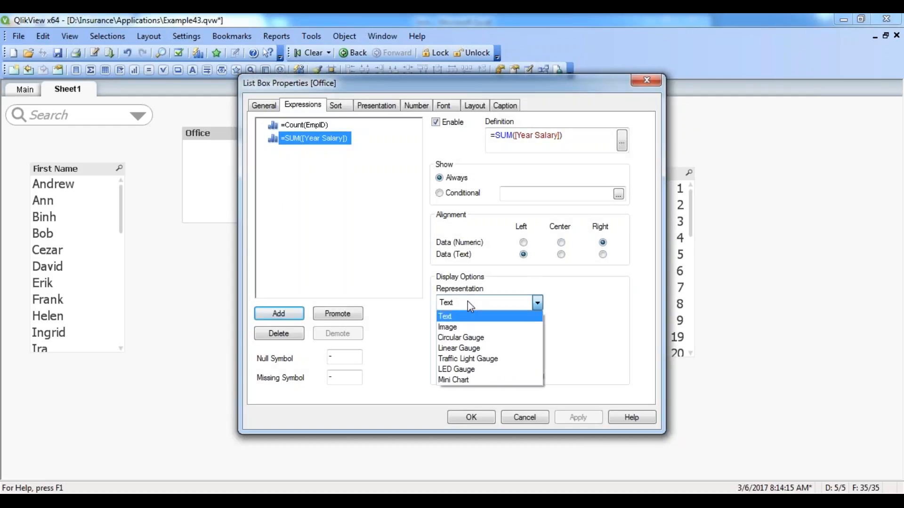
{"action": "left_click", "coordinate": [474, 371]}
{"action": "left_click", "coordinate": [574, 417]}
{"action": "left_click", "coordinate": [479, 418]}
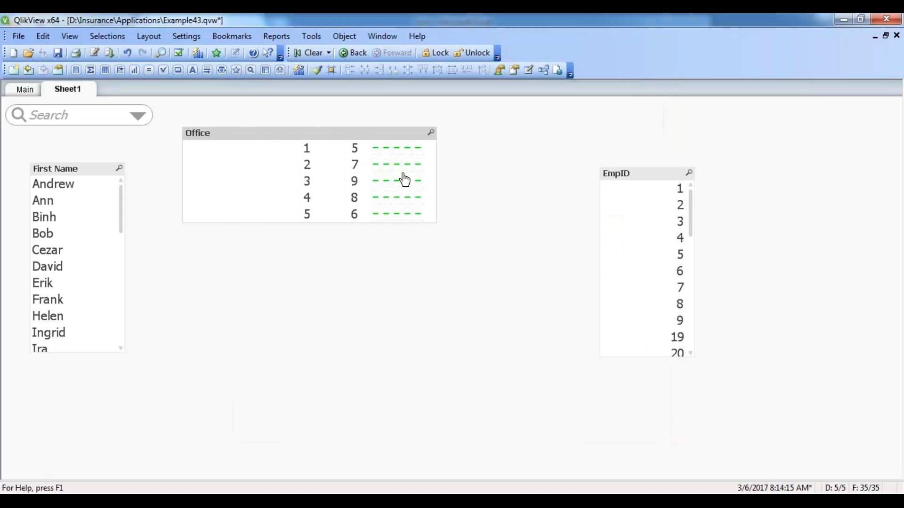
Change the representation of the Office list box's =SUM([Year Salary]) expression to Circular Gauge.
{"action": "right_click", "coordinate": [352, 139]}
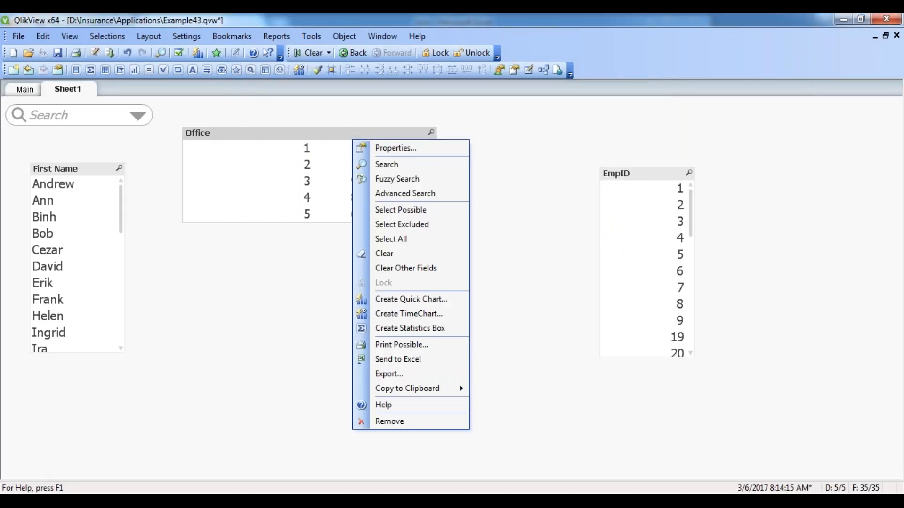
{"action": "left_click", "coordinate": [372, 148]}
{"action": "left_click", "coordinate": [481, 301]}
{"action": "left_click", "coordinate": [474, 304]}
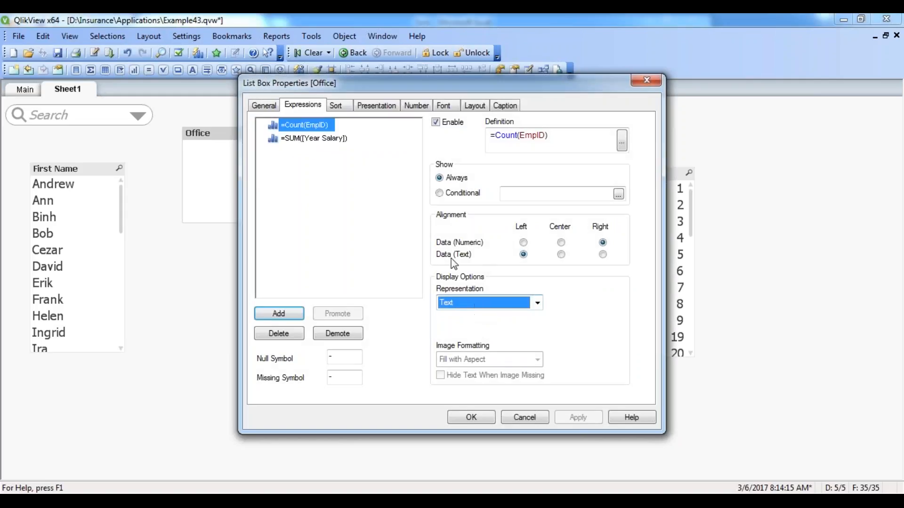
{"action": "left_click", "coordinate": [336, 140]}
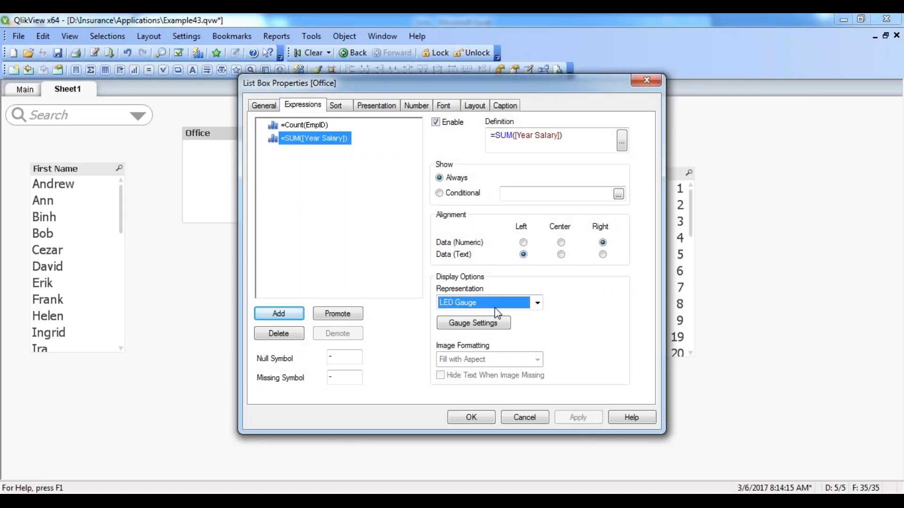
{"action": "left_click", "coordinate": [537, 303]}
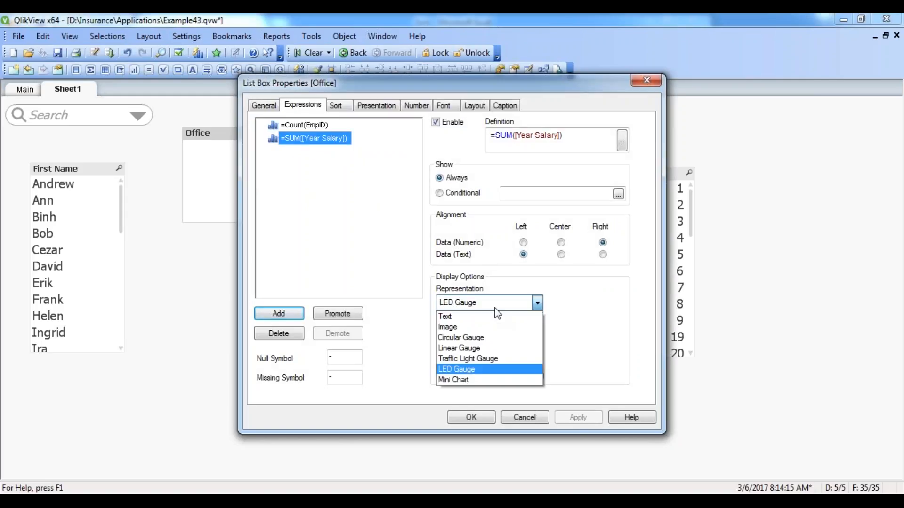
{"action": "left_click", "coordinate": [465, 337]}
{"action": "left_click", "coordinate": [575, 418]}
{"action": "left_click", "coordinate": [470, 418]}
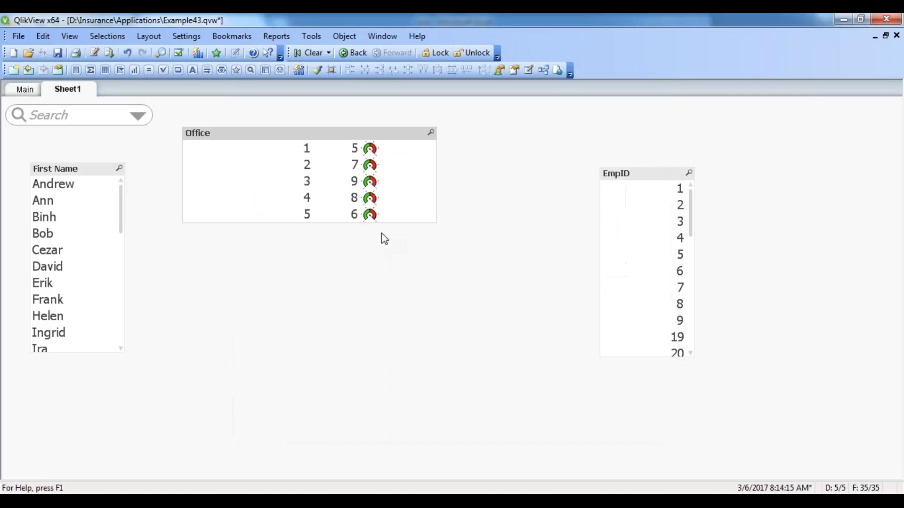
Change the representation of the Office list box's =SUM([Year Salary]) expression to Traffic Light Gauge.
{"action": "right_click", "coordinate": [390, 133]}
{"action": "left_click", "coordinate": [413, 140]}
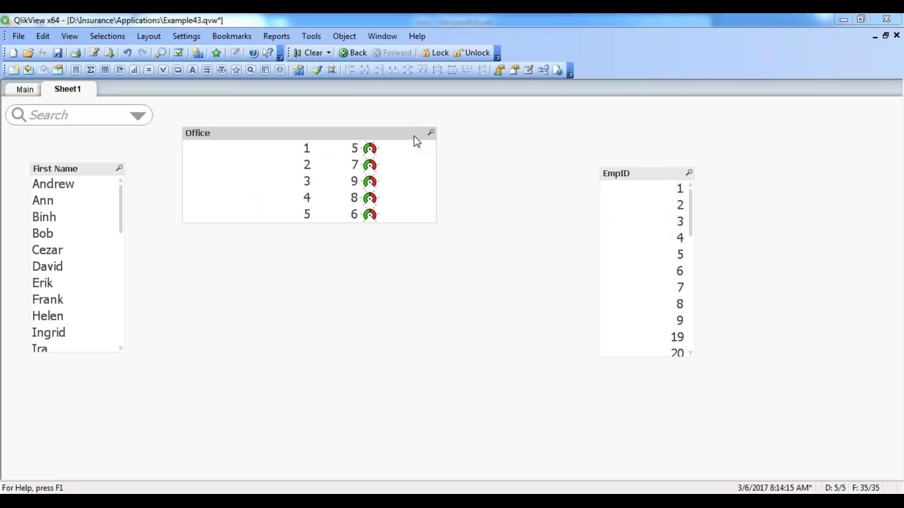
{"action": "left_click", "coordinate": [309, 138]}
{"action": "left_click", "coordinate": [488, 303]}
{"action": "left_click", "coordinate": [492, 359]}
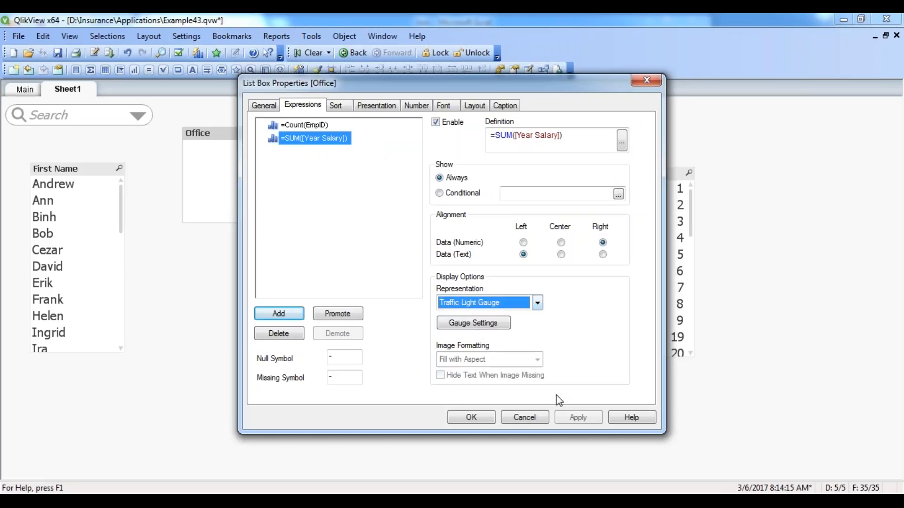
{"action": "left_click", "coordinate": [577, 417]}
{"action": "left_click", "coordinate": [481, 419]}
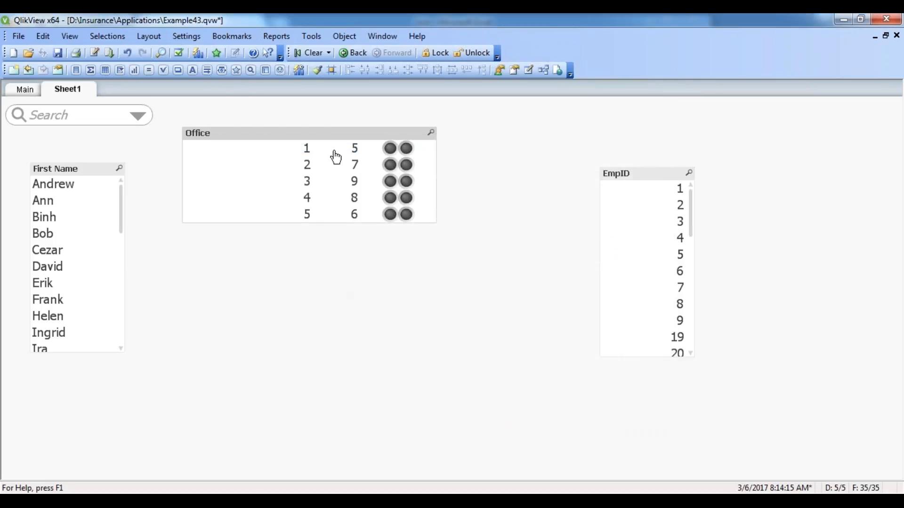
Review the general, expression and sort properties of the Office list box without changing them.
{"action": "right_click", "coordinate": [288, 137]}
{"action": "left_click", "coordinate": [312, 144]}
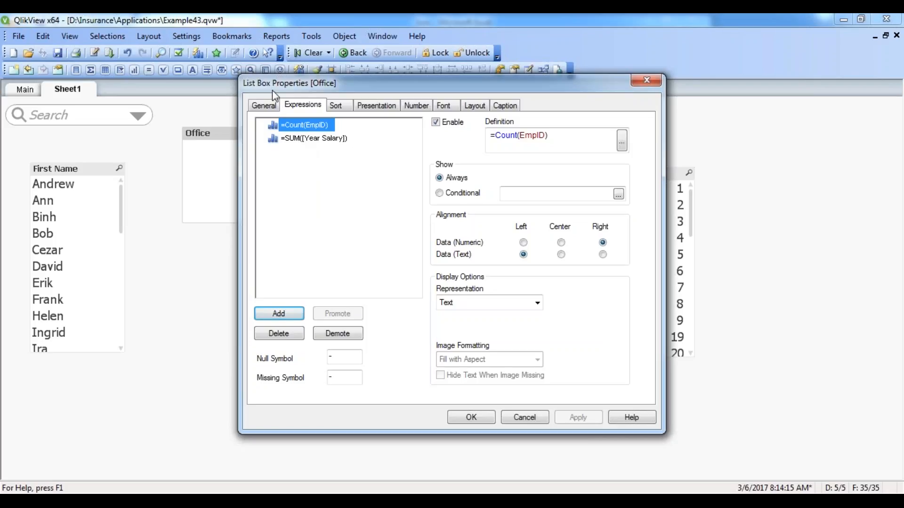
{"action": "left_click", "coordinate": [262, 105]}
{"action": "left_click", "coordinate": [292, 109]}
{"action": "left_click", "coordinate": [262, 105]}
{"action": "left_click", "coordinate": [303, 106]}
{"action": "left_click", "coordinate": [342, 109]}
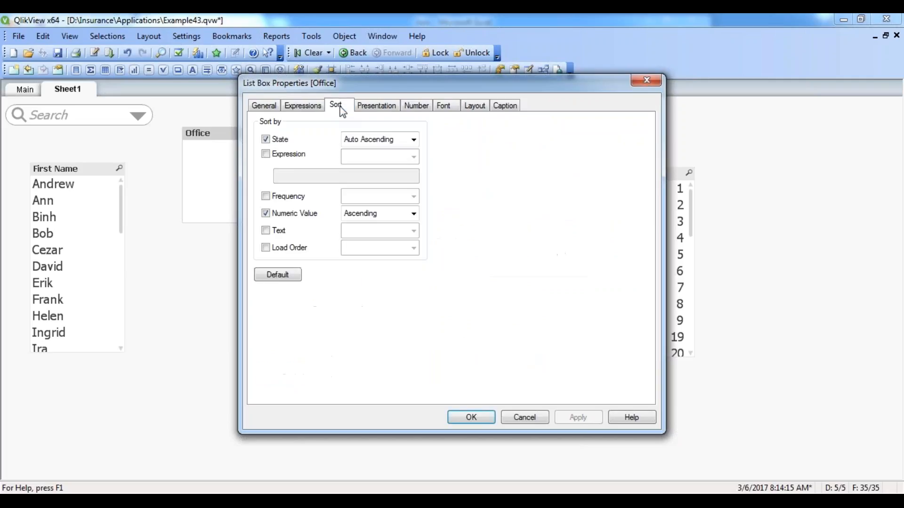
{"action": "left_click", "coordinate": [308, 108]}
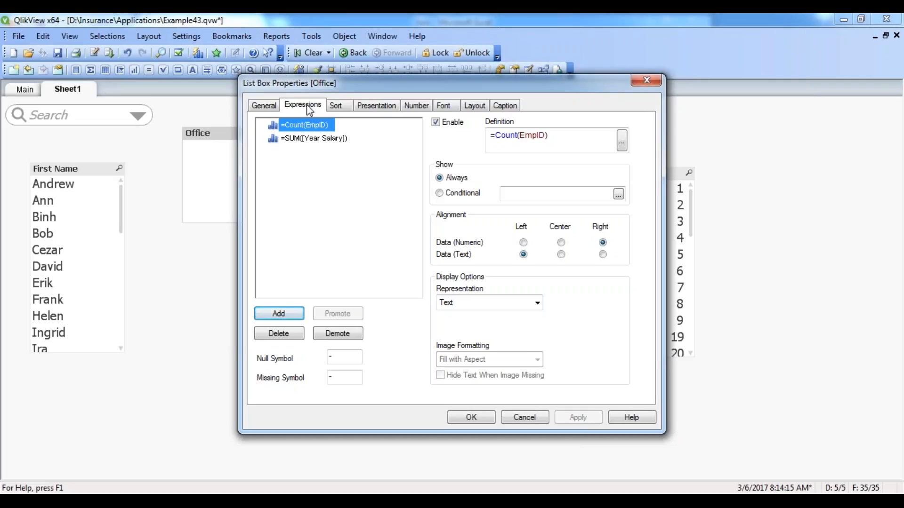
{"action": "left_click", "coordinate": [647, 80]}
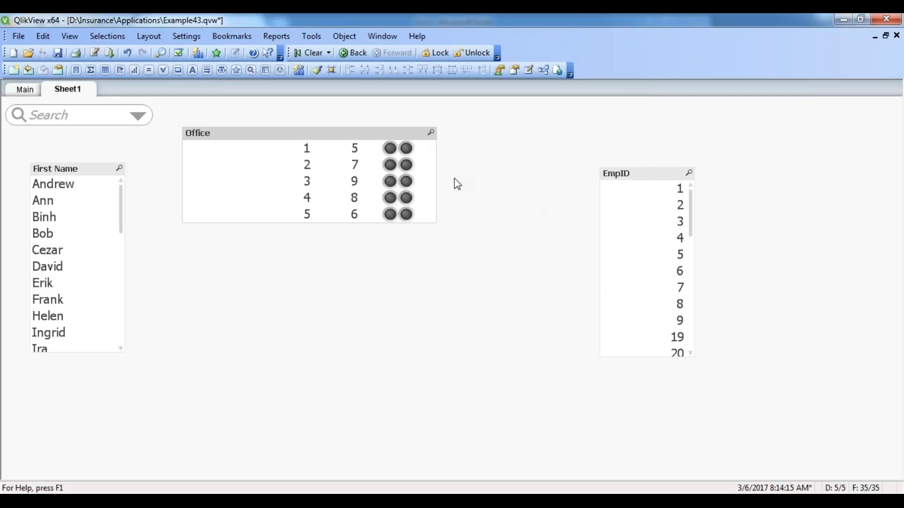
{"action": "right_click", "coordinate": [258, 134]}
{"action": "left_click", "coordinate": [273, 141]}
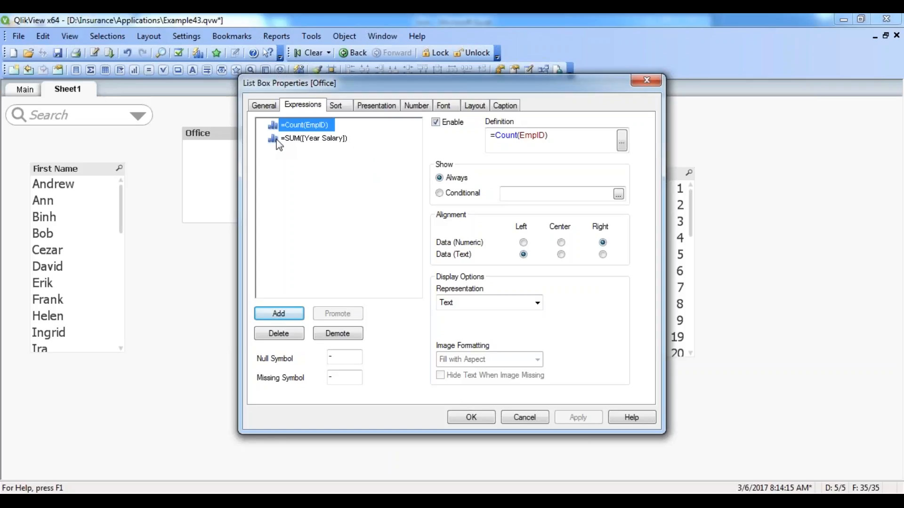
{"action": "left_click", "coordinate": [647, 81]}
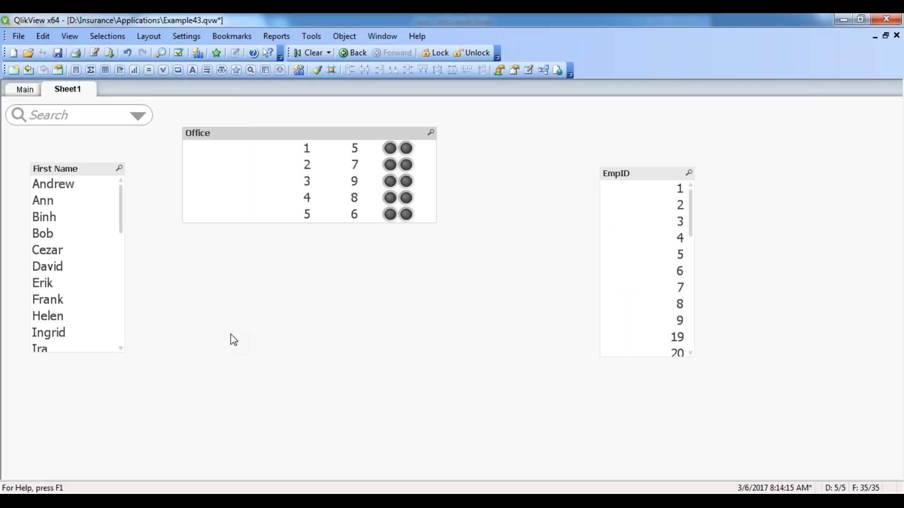
{"action": "right_click", "coordinate": [234, 340]}
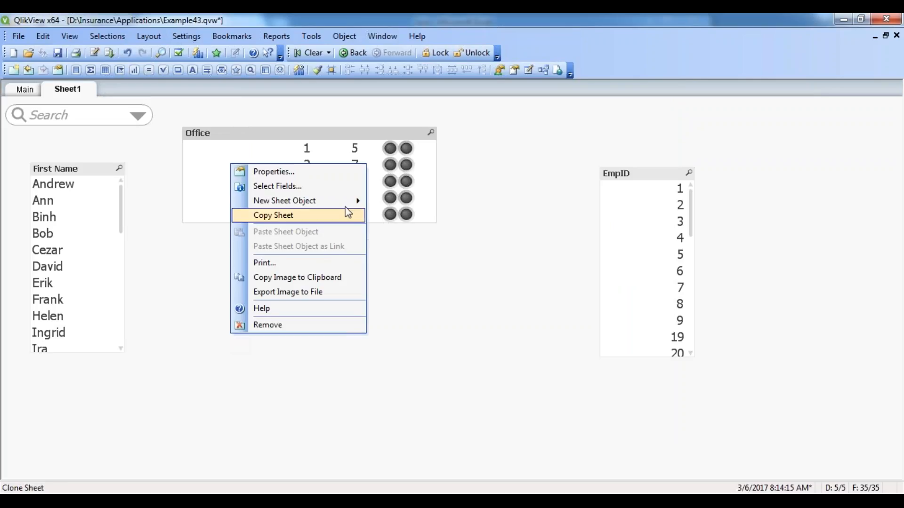
{"action": "mouse_move", "coordinate": [348, 202]}
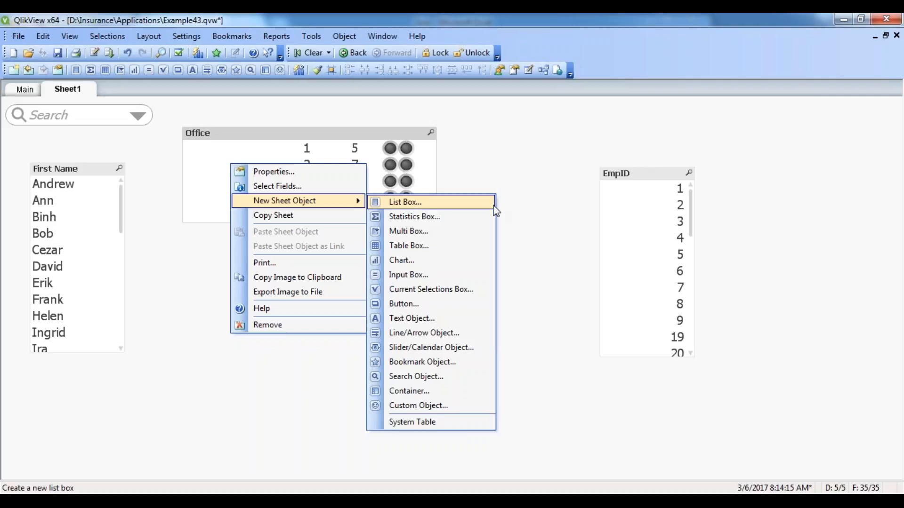
{"action": "left_click", "coordinate": [521, 208]}
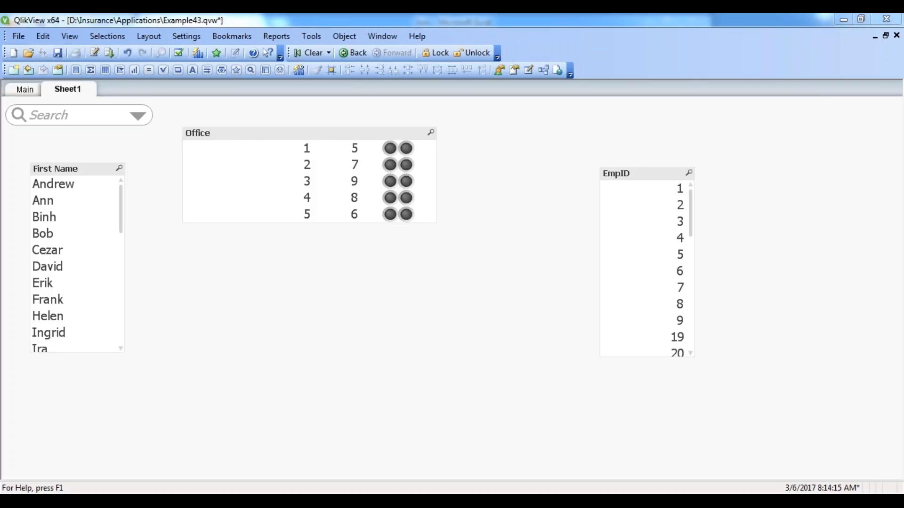
{"action": "left_click", "coordinate": [897, 50]}
{"action": "key", "text": "Return"}
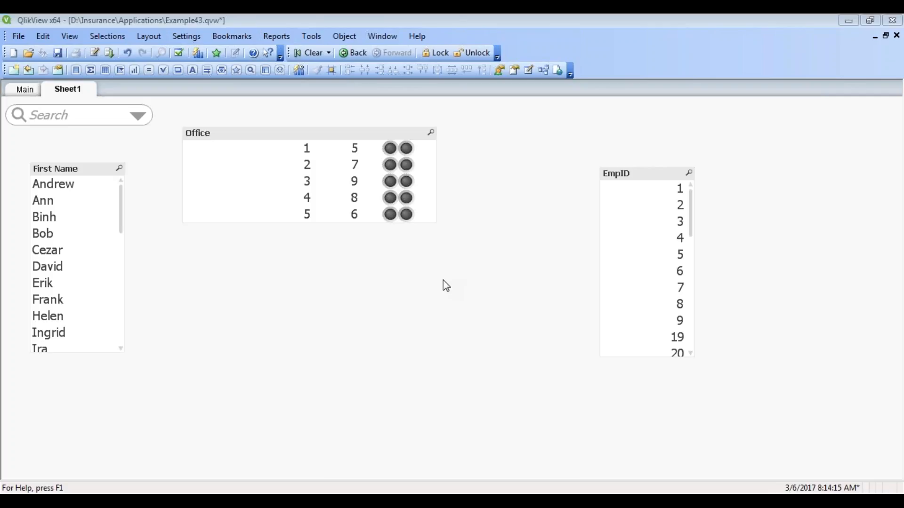